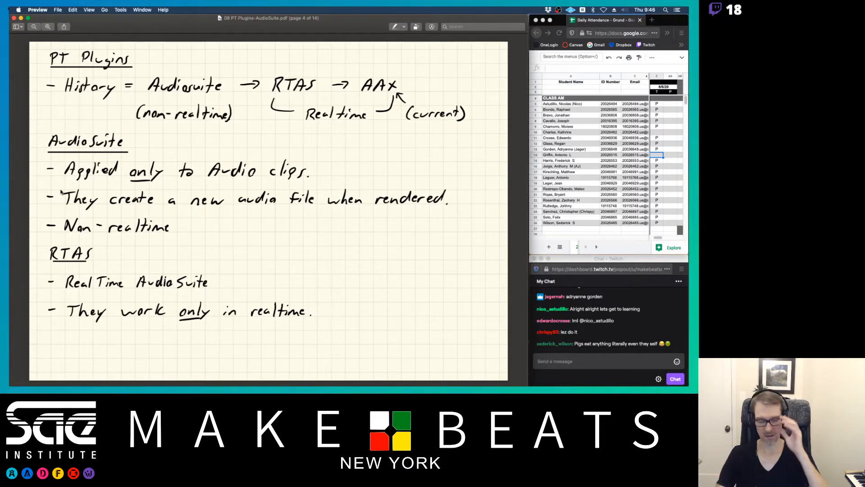
- Advance the plugin notes to page 5 and mark the student in row 10 of the attendance sheet with P for 6/6/20
{"action": "key", "text": "Down"}
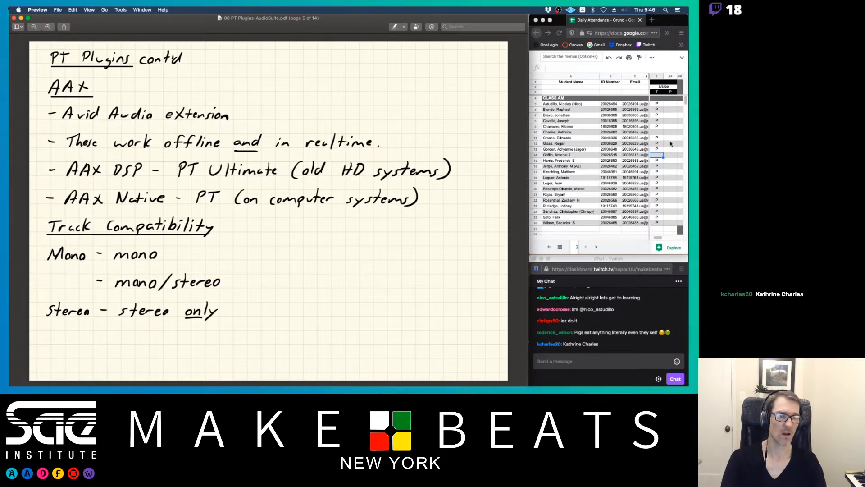
{"action": "left_click", "coordinate": [657, 133]}
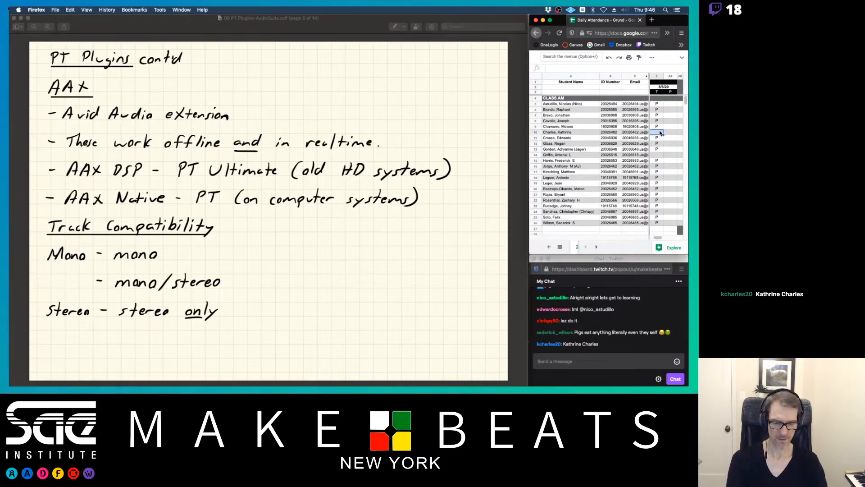
{"action": "type", "text": "P"}
{"action": "key", "text": "Return"}
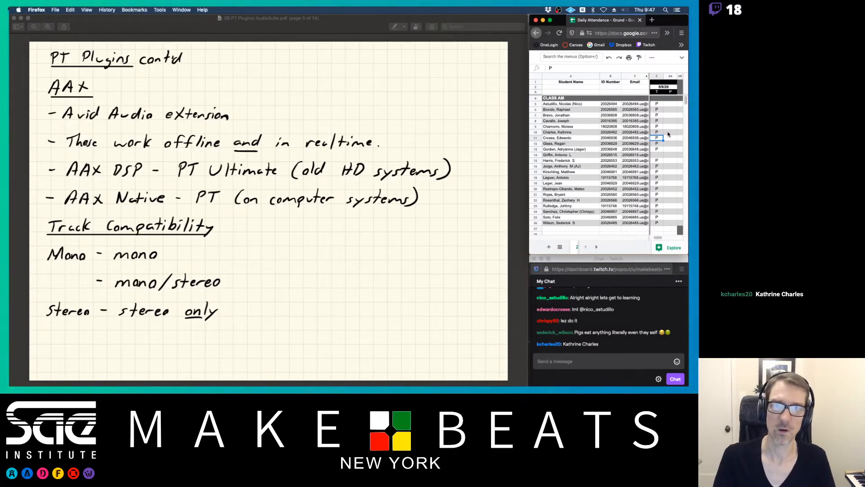
- Switch to Pro Tools and, in the Edit window, select the long Triplet section across the tracks from bar 29 to the following Ride marker
{"action": "key", "text": "super+Tab"}
{"action": "key", "text": "super+Tab"}
{"action": "key", "text": "super+Tab"}
{"action": "key", "text": "super+Tab"}
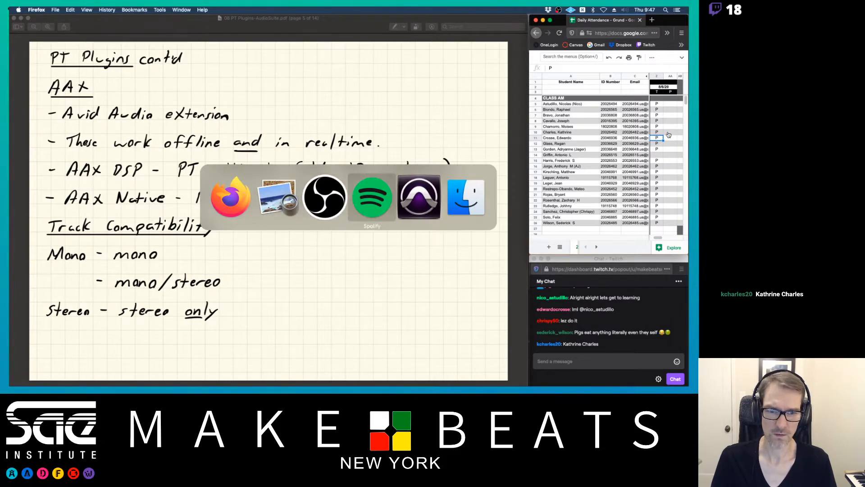
{"action": "key", "text": "super+equal"}
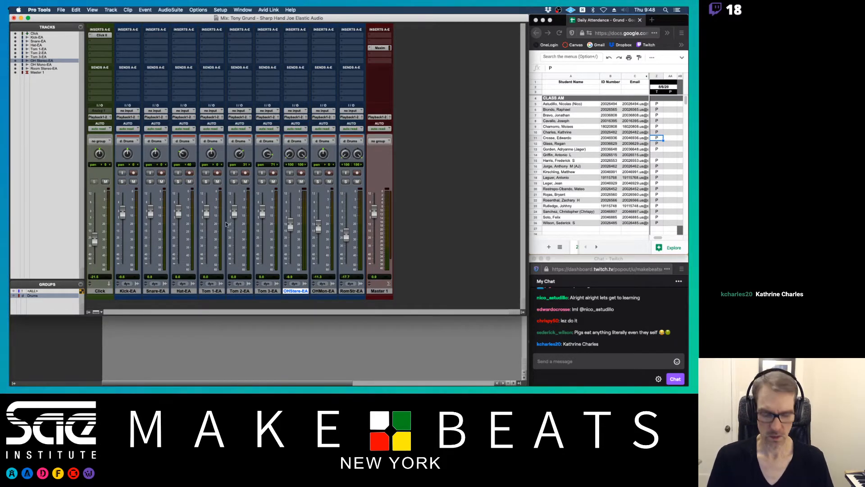
{"action": "key", "text": "super+equal"}
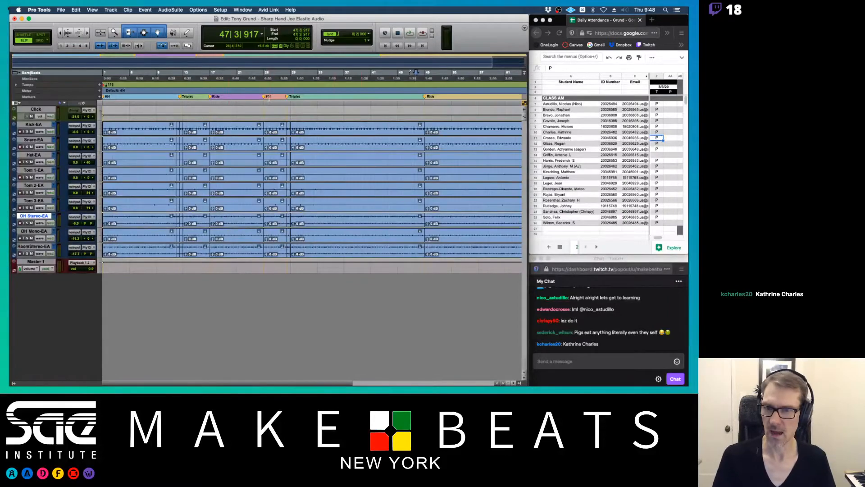
{"action": "left_click", "coordinate": [291, 78]}
{"action": "left_click_drag", "start_coordinate": [291, 77], "coordinate": [426, 77]}
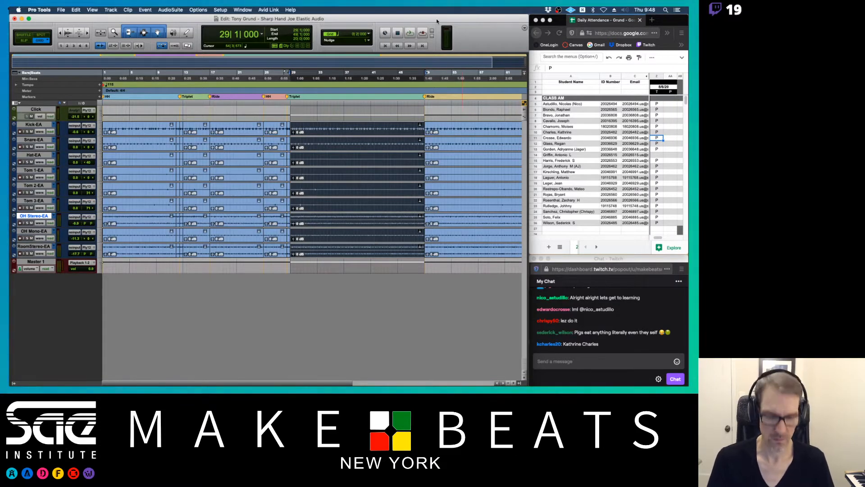
- Play the selected section and mute the Click track in the Mix window
{"action": "key", "text": "space"}
{"action": "key", "text": "super+equal"}
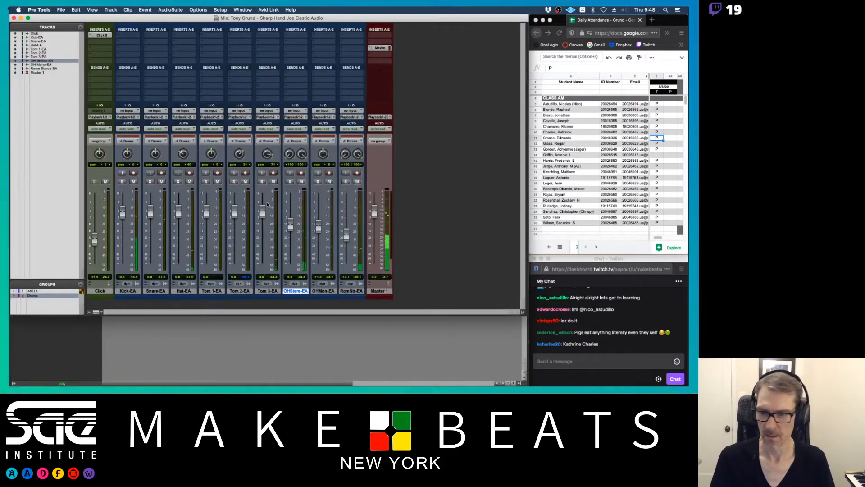
{"action": "left_click", "coordinate": [105, 181]}
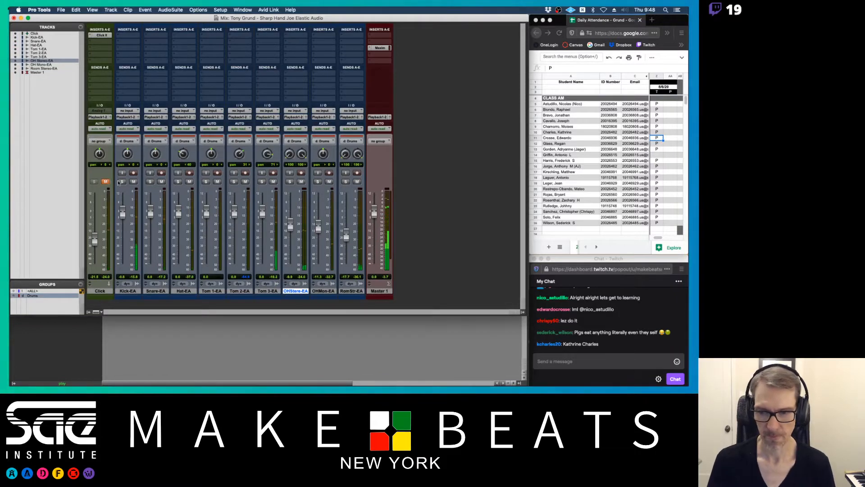
- Switch to OBS to check the audio mixer levels during playback, and return to Pro Tools
{"action": "mouse_move", "coordinate": [14, 312]}
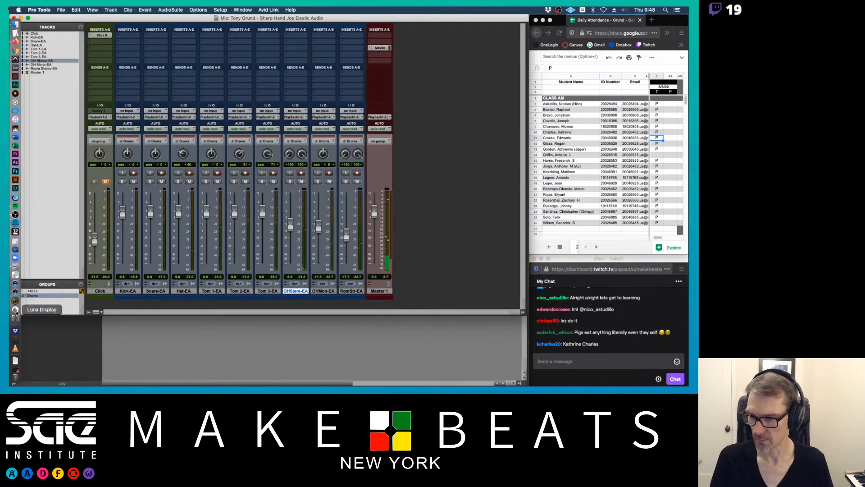
{"action": "left_click", "coordinate": [15, 214]}
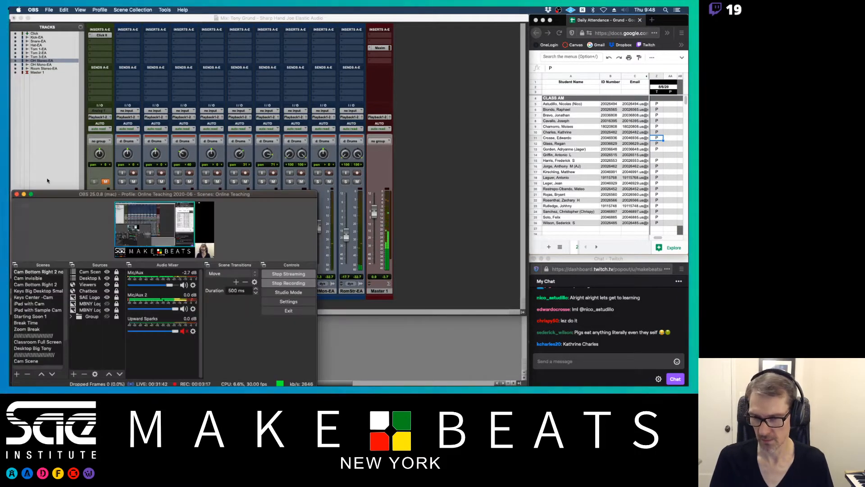
{"action": "key", "text": "super+Tab"}
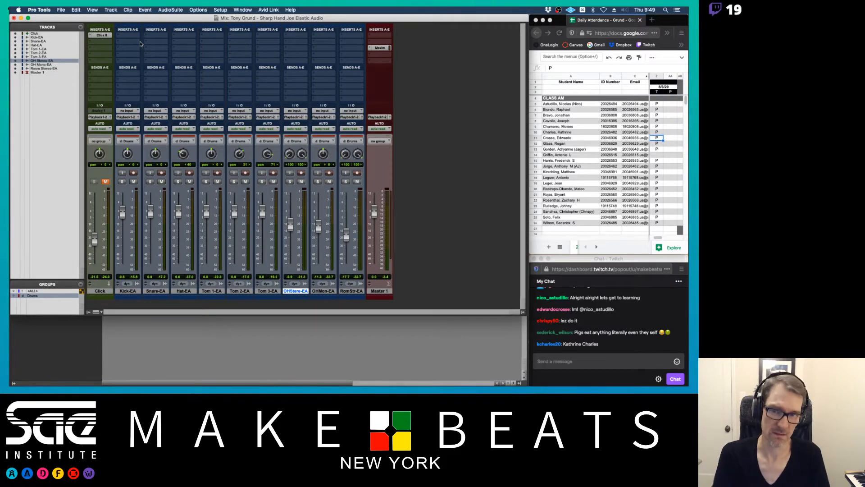
- Solo only the OH Stereo-EA track by disabling the Drums group, and reset its fader to 0 dB during playback
{"action": "left_click", "coordinate": [289, 182]}
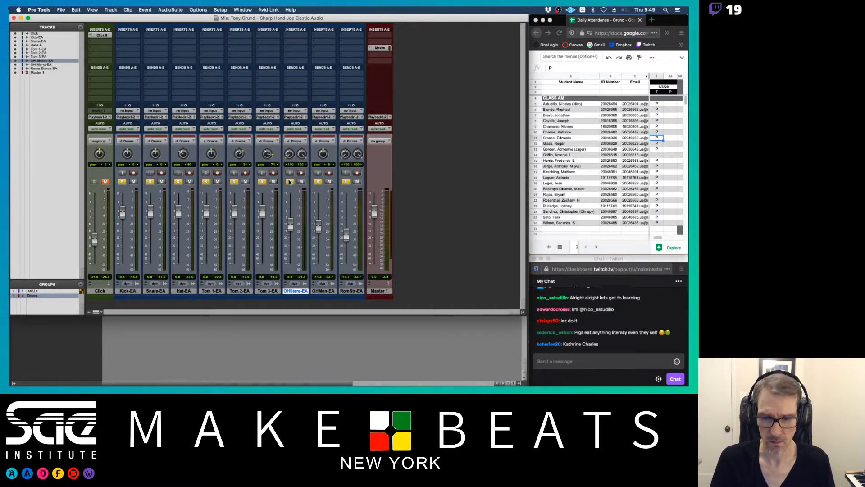
{"action": "left_click", "coordinate": [290, 182]}
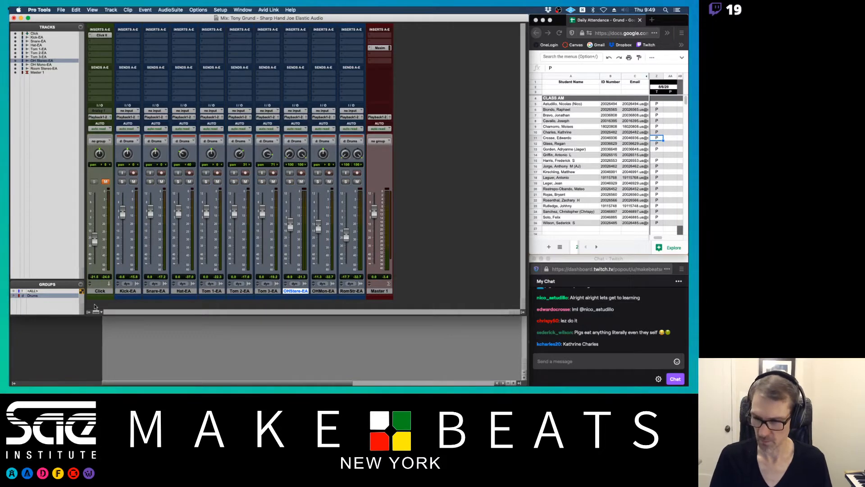
{"action": "key", "text": "d"}
{"action": "left_click", "coordinate": [290, 182]}
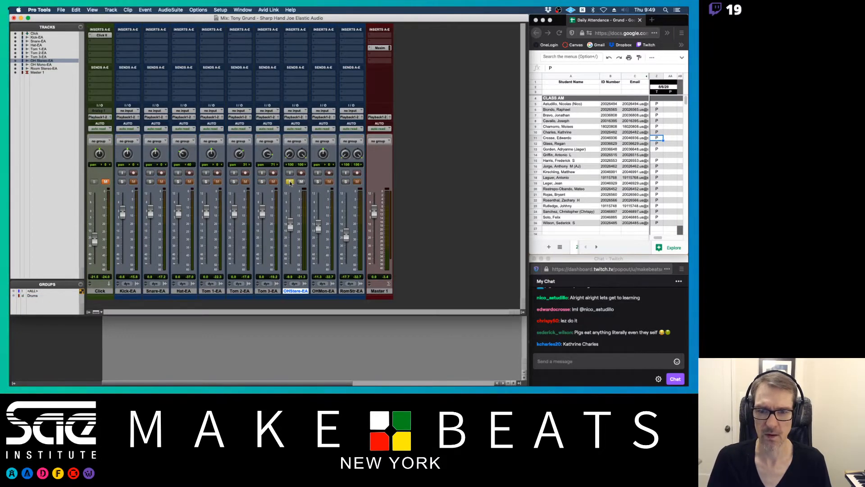
{"action": "key", "text": "space"}
{"action": "left_click", "coordinate": [292, 226], "text": "alt"}
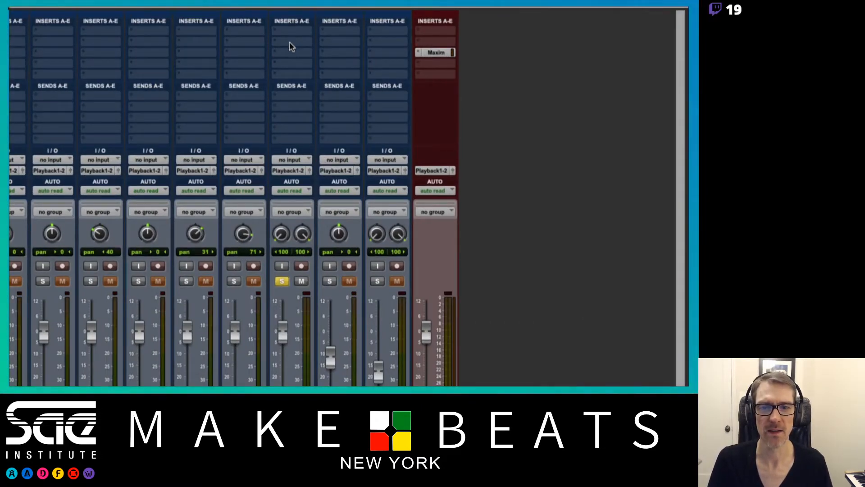
- Examine the OH Stereo-EA track's insert choices: multichannel and multi-mono plug-ins, insert recall, I/O, plug-in categories and manufacturers
{"action": "left_click", "coordinate": [290, 47]}
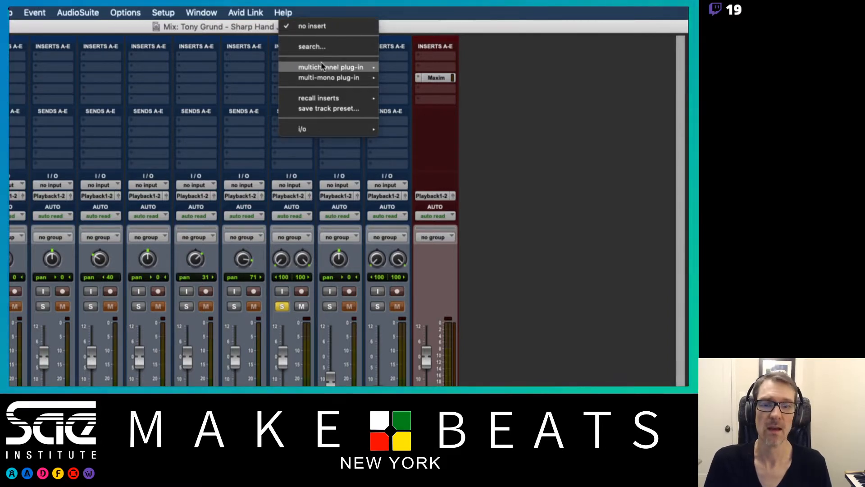
{"action": "mouse_move", "coordinate": [323, 66]}
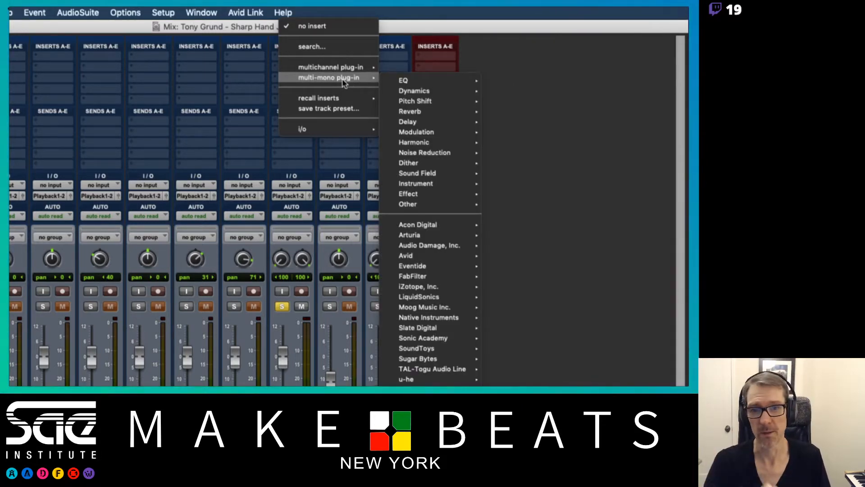
{"action": "mouse_move", "coordinate": [339, 100]}
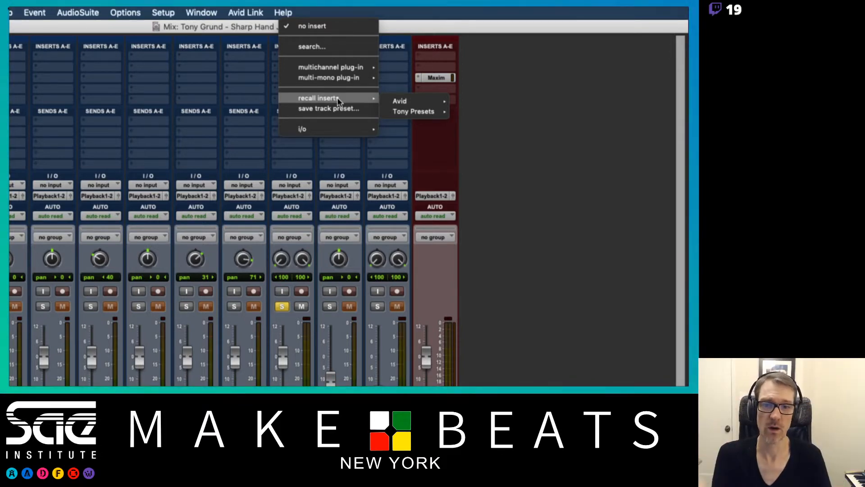
{"action": "mouse_move", "coordinate": [348, 130]}
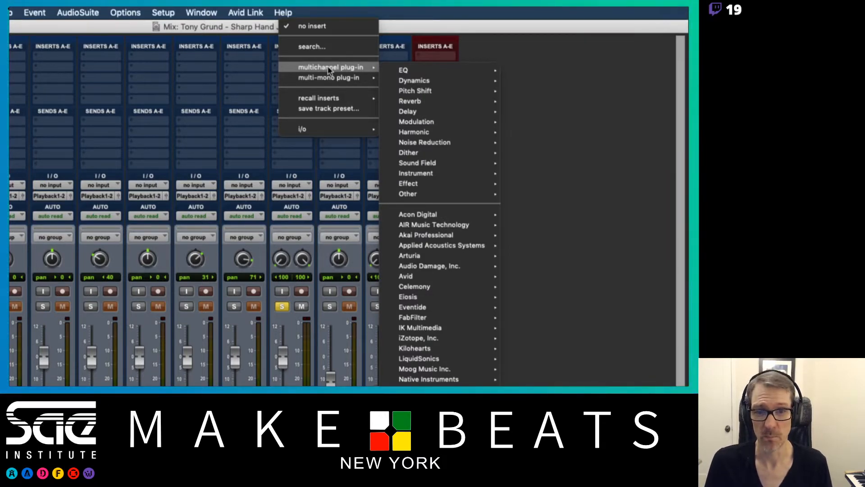
{"action": "mouse_move", "coordinate": [413, 69]}
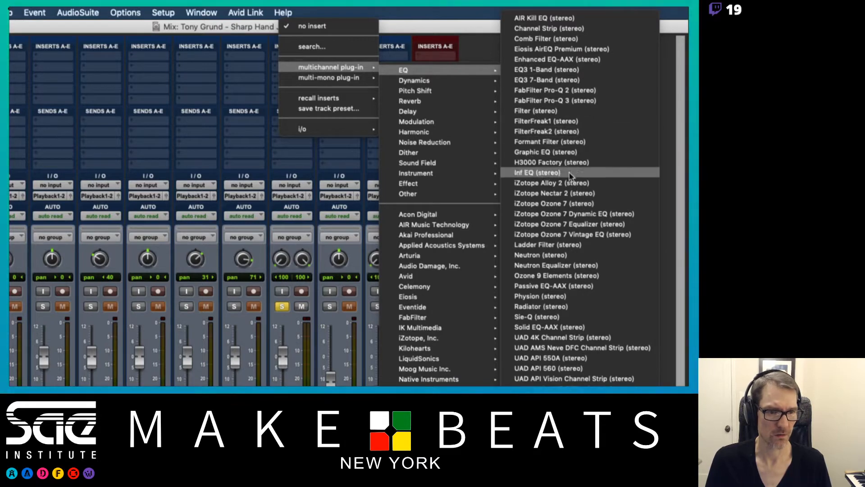
{"action": "mouse_move", "coordinate": [489, 84]}
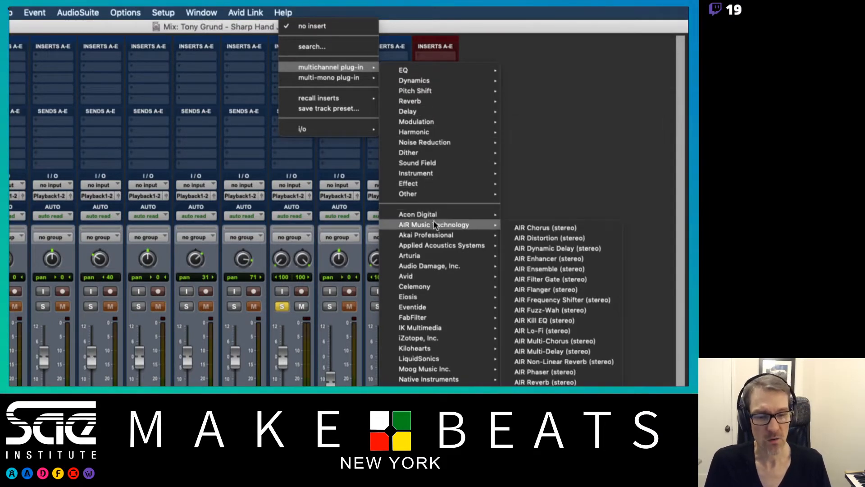
{"action": "mouse_move", "coordinate": [439, 271]}
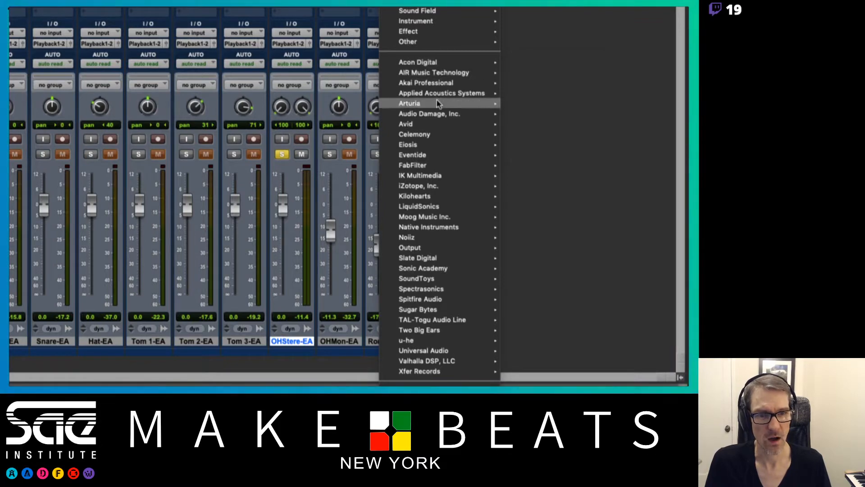
{"action": "mouse_move", "coordinate": [434, 125]}
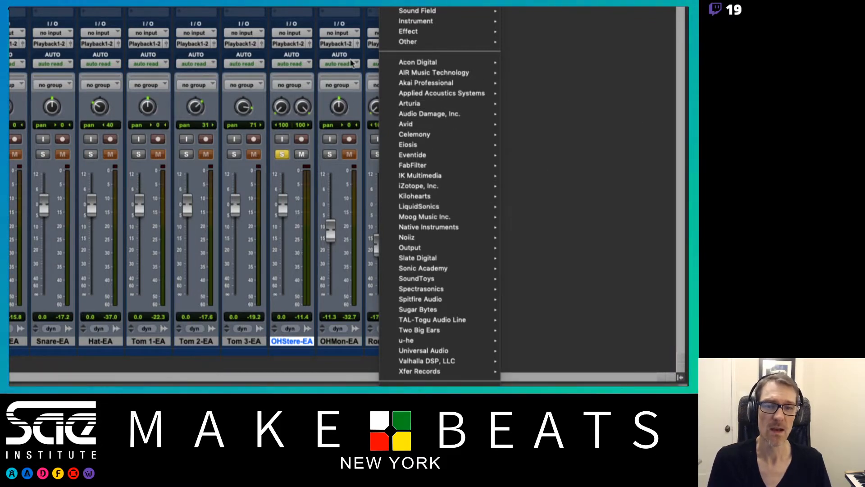
{"action": "left_click", "coordinate": [364, 54]}
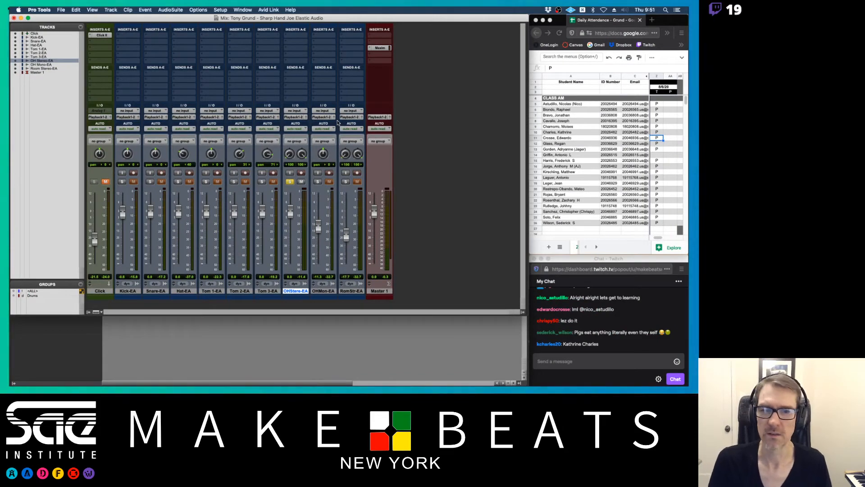
- Review the display preference for organizing plug-in menus and close the preferences without changing anything
{"action": "left_click", "coordinate": [243, 10]}
{"action": "mouse_move", "coordinate": [220, 10]}
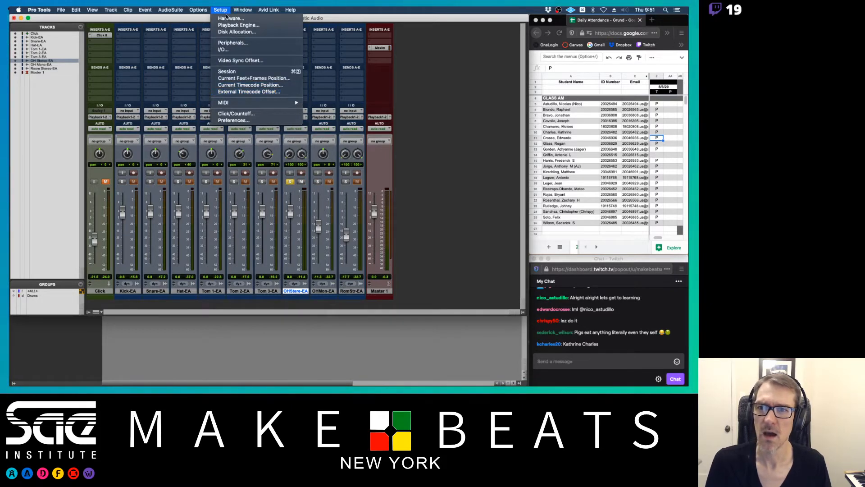
{"action": "left_click", "coordinate": [233, 121]}
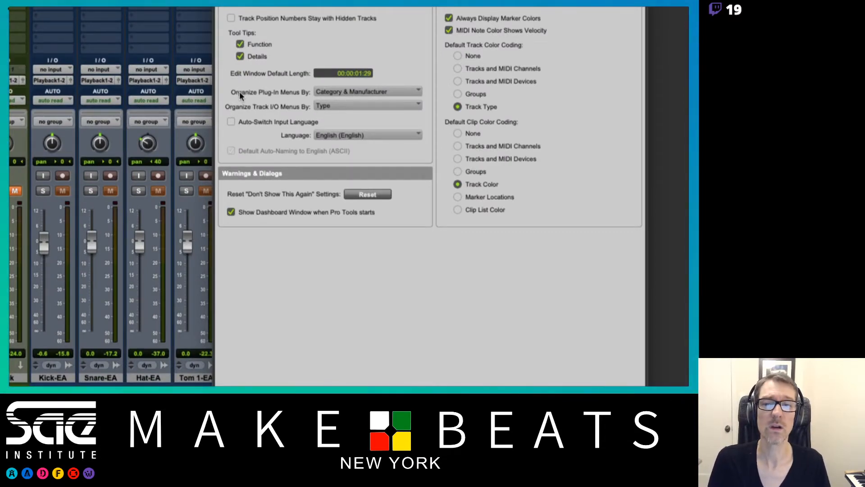
{"action": "left_click", "coordinate": [345, 91]}
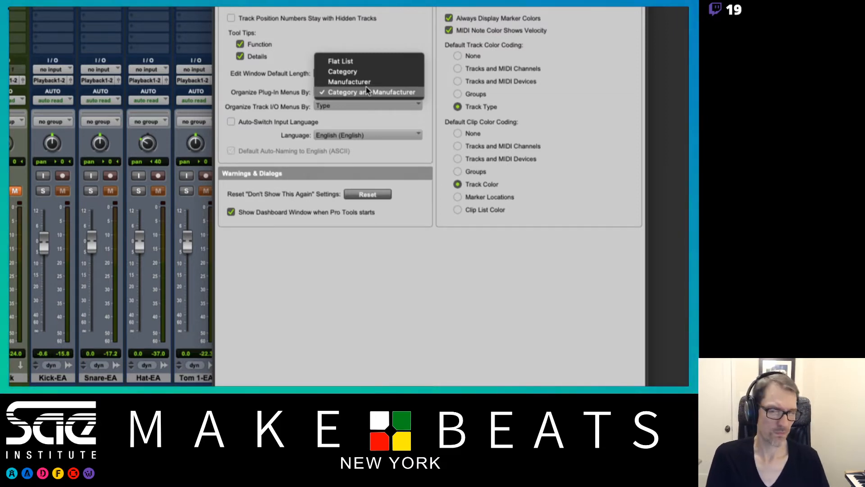
{"action": "left_click", "coordinate": [378, 33]}
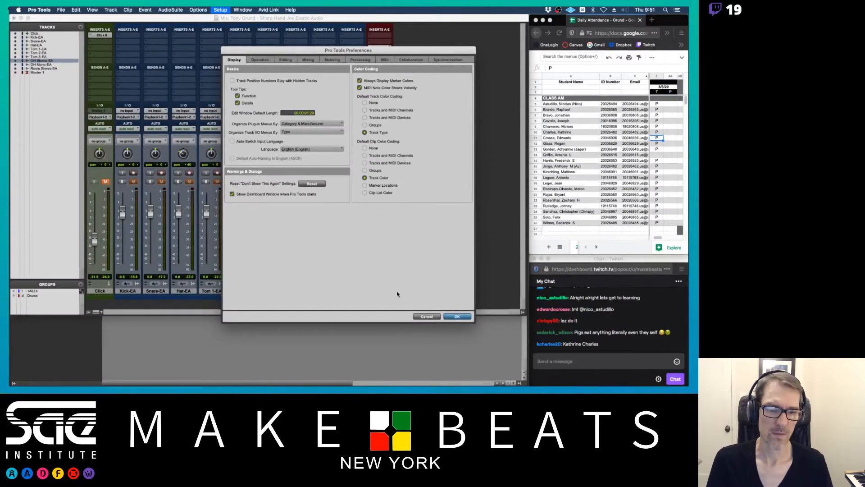
{"action": "left_click", "coordinate": [426, 318]}
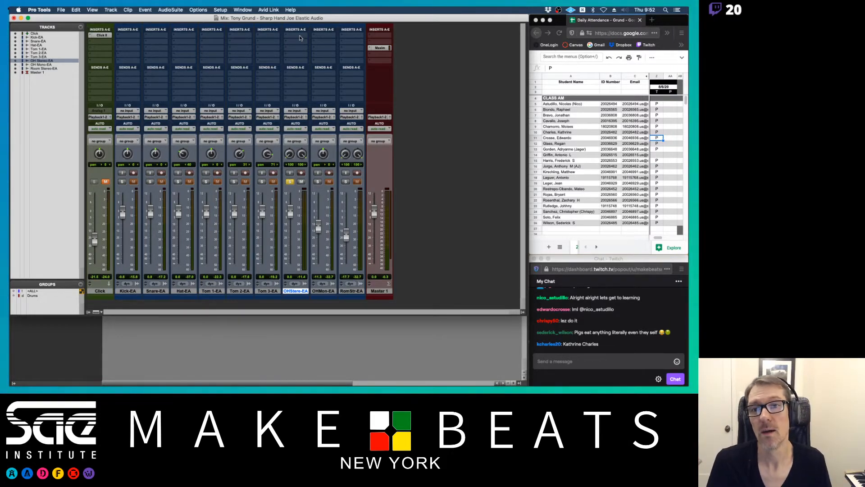
- Examine the multichannel plug-in categories and manufacturers offered for the OH Stereo-EA track, including Other, Harmonic, Celemony and Valhalla DSP
{"action": "left_click", "coordinate": [293, 52]}
{"action": "mouse_move", "coordinate": [313, 49]}
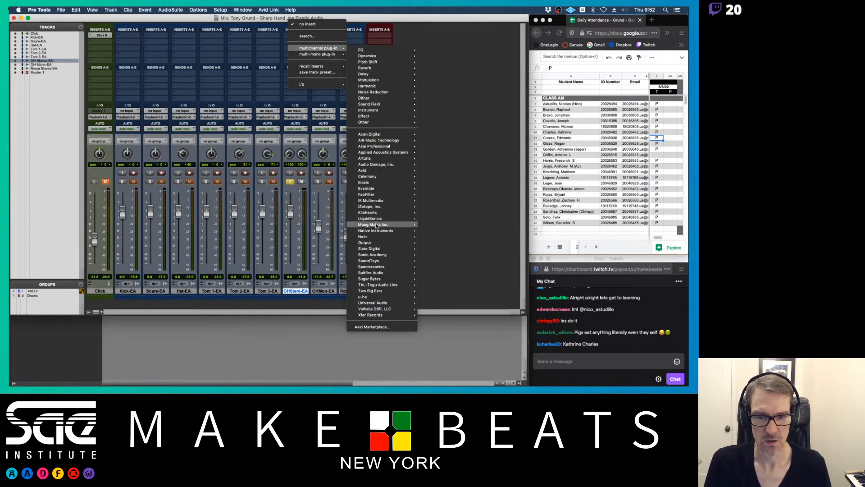
{"action": "mouse_move", "coordinate": [420, 177]}
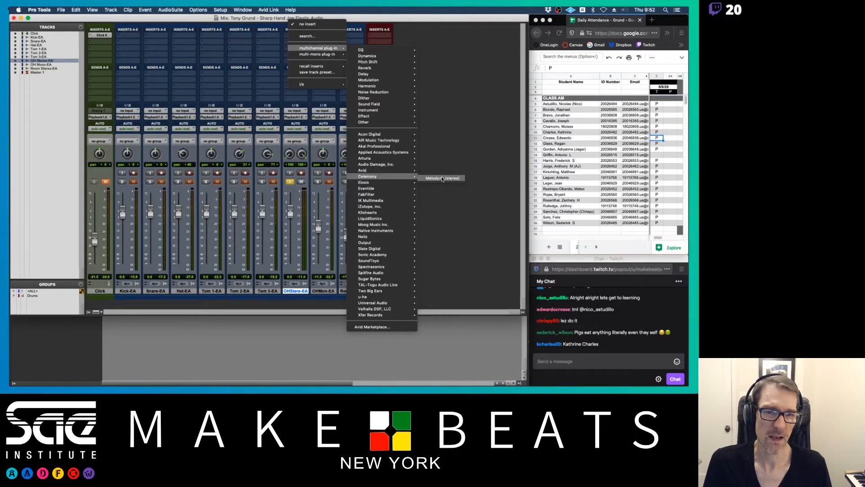
{"action": "mouse_move", "coordinate": [397, 122]}
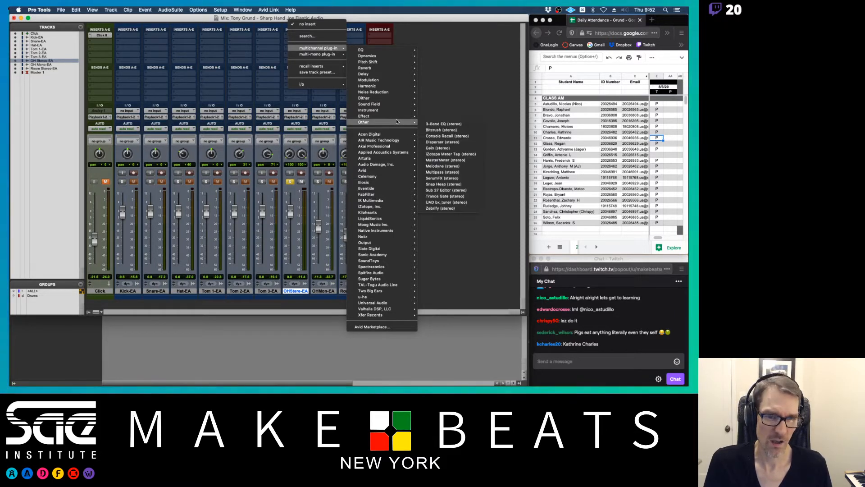
{"action": "mouse_move", "coordinate": [393, 97]}
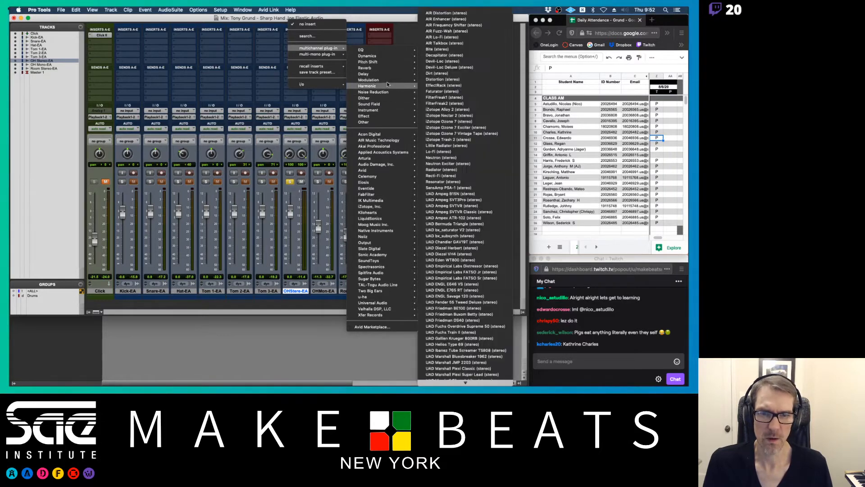
{"action": "mouse_move", "coordinate": [386, 62]}
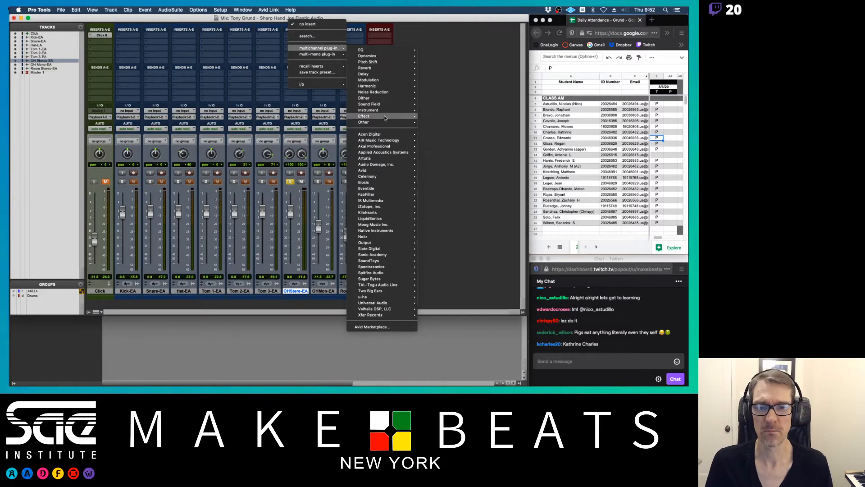
{"action": "mouse_move", "coordinate": [387, 179]}
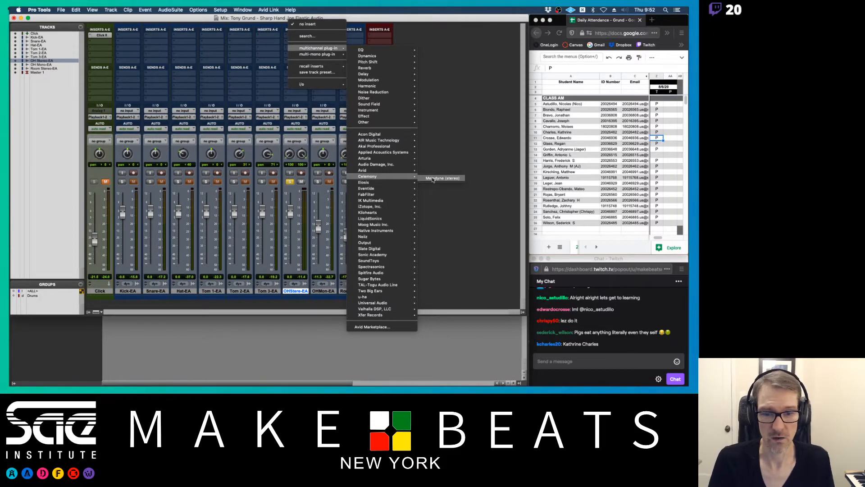
{"action": "mouse_move", "coordinate": [387, 277]}
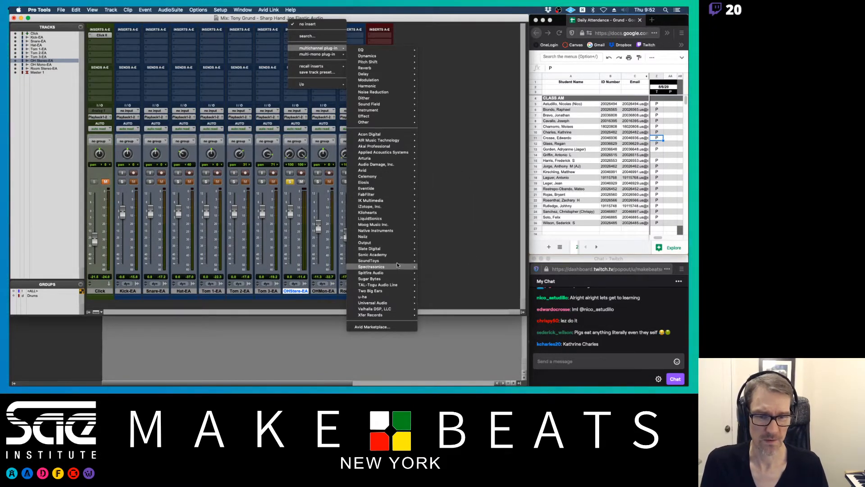
{"action": "mouse_move", "coordinate": [388, 261]}
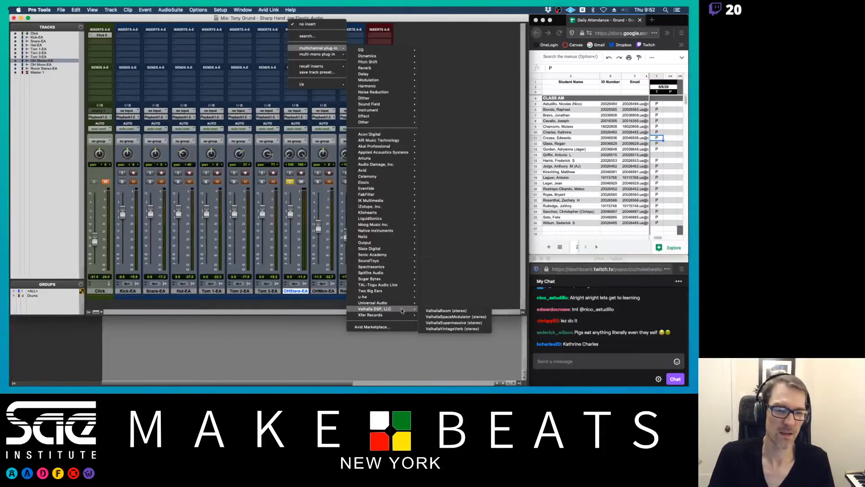
{"action": "mouse_move", "coordinate": [345, 39]}
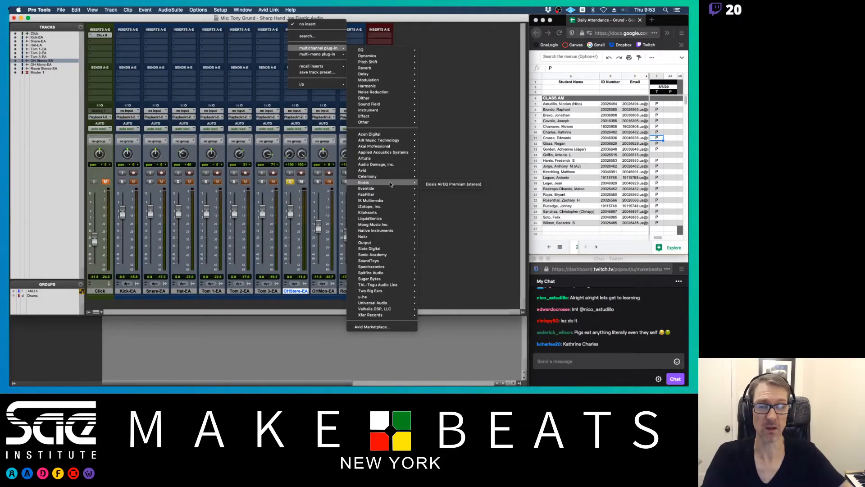
{"action": "left_click", "coordinate": [413, 27]}
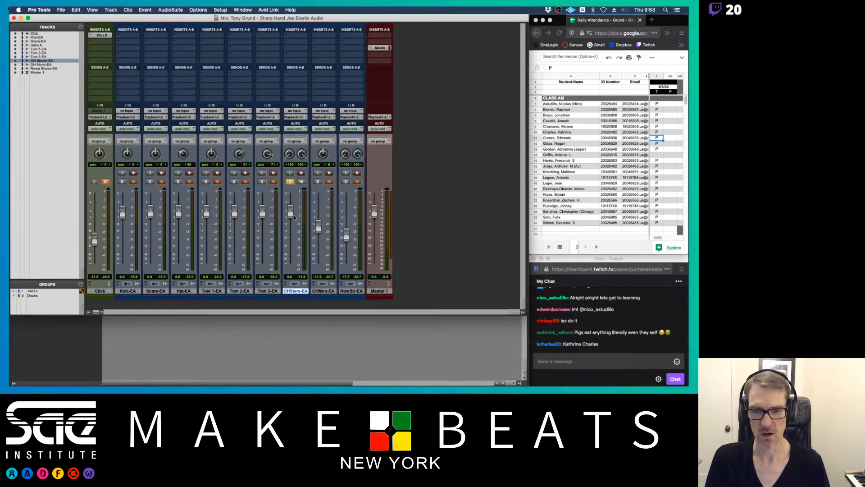
- Unsolo the OH Stereo-EA track and lower its fader to about -11 dB
{"action": "left_click", "coordinate": [290, 182]}
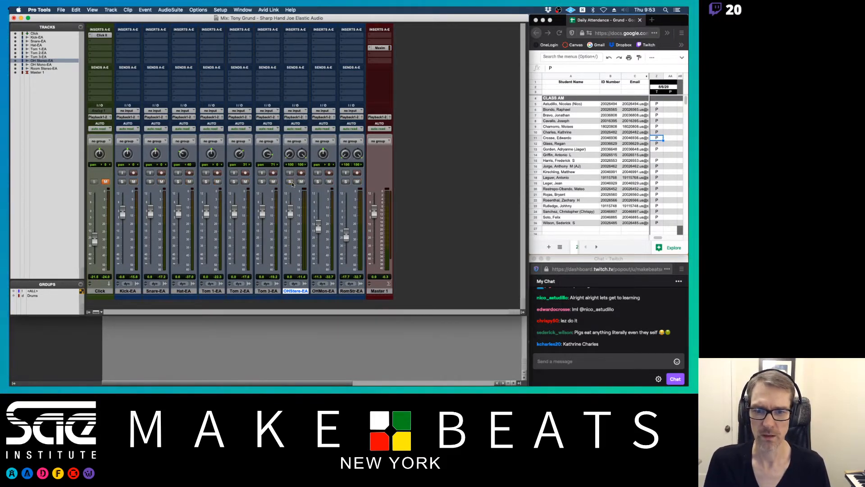
{"action": "left_click_drag", "start_coordinate": [291, 215], "coordinate": [290, 228]}
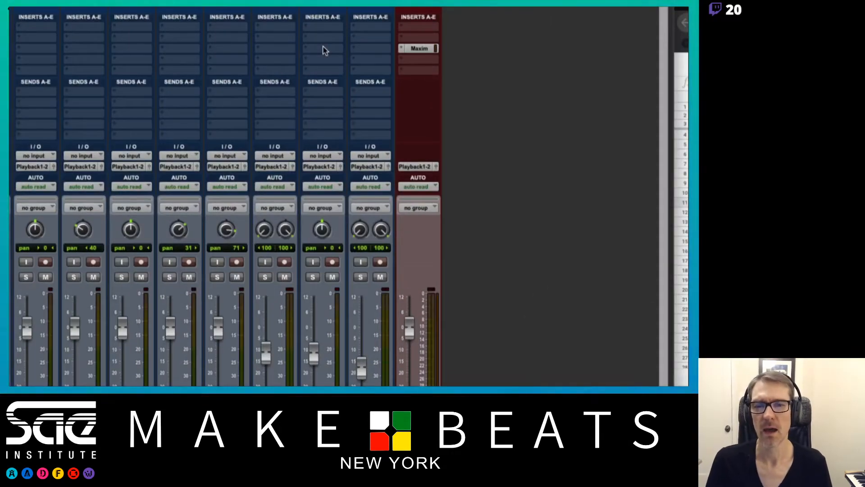
- Examine the insert plug-in choices on the mono overhead track, comparing mono and mono/stereo versions in the Reverb and Harmonic categories
{"action": "left_click", "coordinate": [323, 49]}
{"action": "left_click", "coordinate": [318, 48]}
{"action": "left_click", "coordinate": [321, 49]}
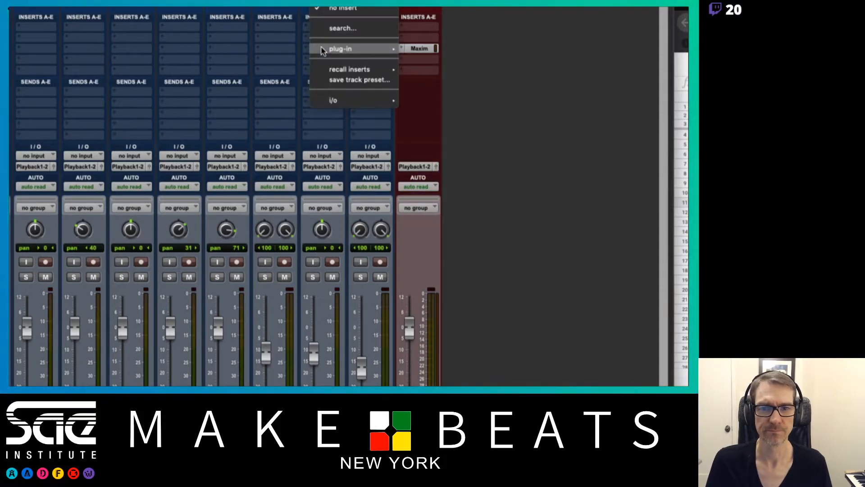
{"action": "mouse_move", "coordinate": [325, 50]}
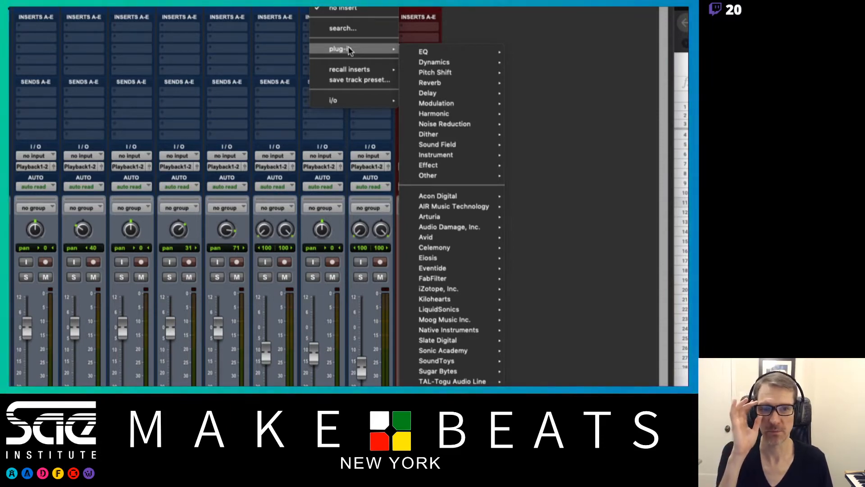
{"action": "mouse_move", "coordinate": [438, 52]}
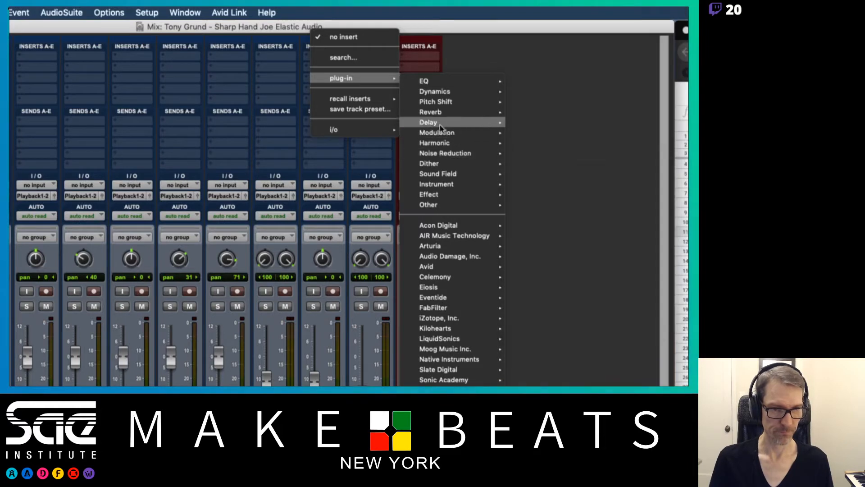
{"action": "mouse_move", "coordinate": [451, 112]}
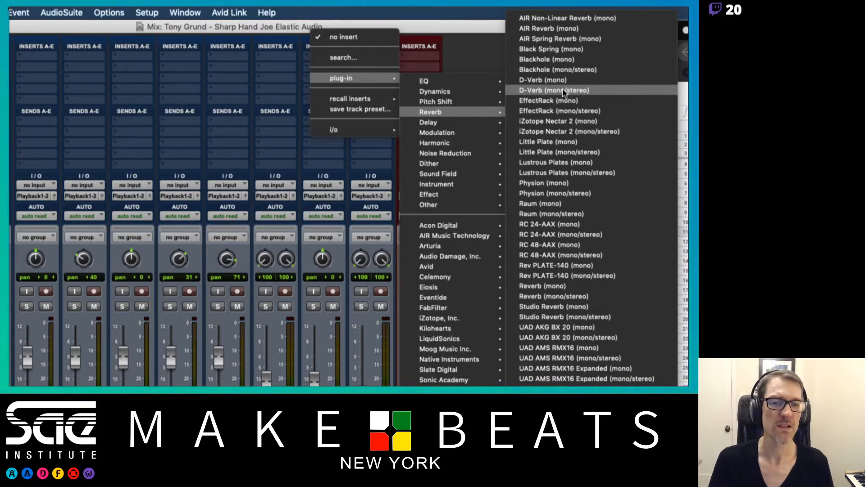
{"action": "mouse_move", "coordinate": [496, 126]}
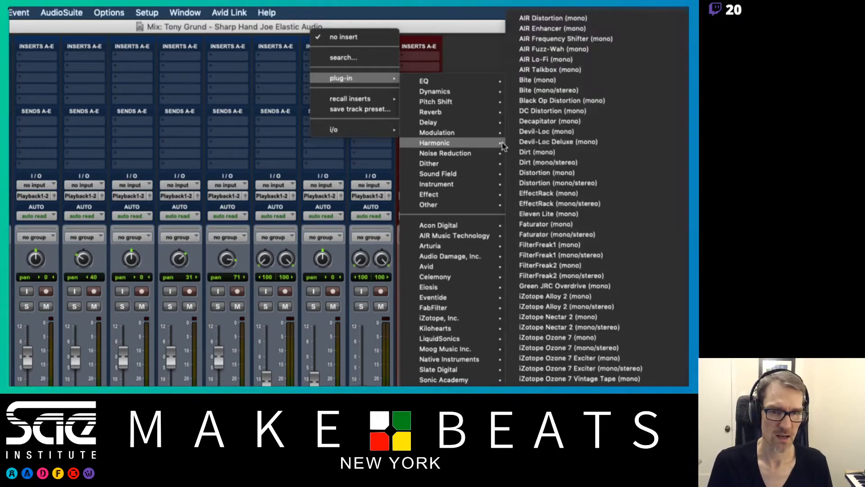
{"action": "left_click", "coordinate": [380, 26]}
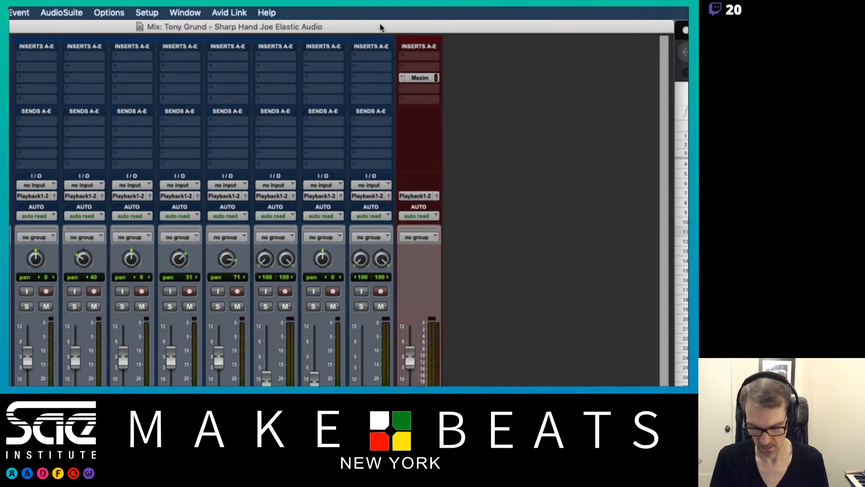
- Switch to the plug-in notes PDF in Preview and review the AAX page and the Track Compatibility diagrams on page 6
{"action": "key", "text": "super+Tab"}
{"action": "key", "text": "super+Tab"}
{"action": "key", "text": "super+Tab"}
{"action": "key", "text": "super+Tab"}
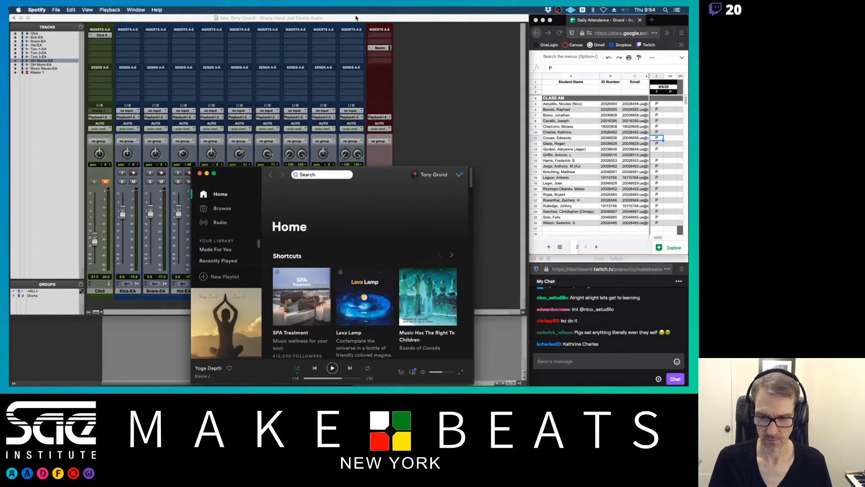
{"action": "key", "text": "super+Tab"}
{"action": "key", "text": "super+Tab"}
{"action": "key", "text": "super+Tab"}
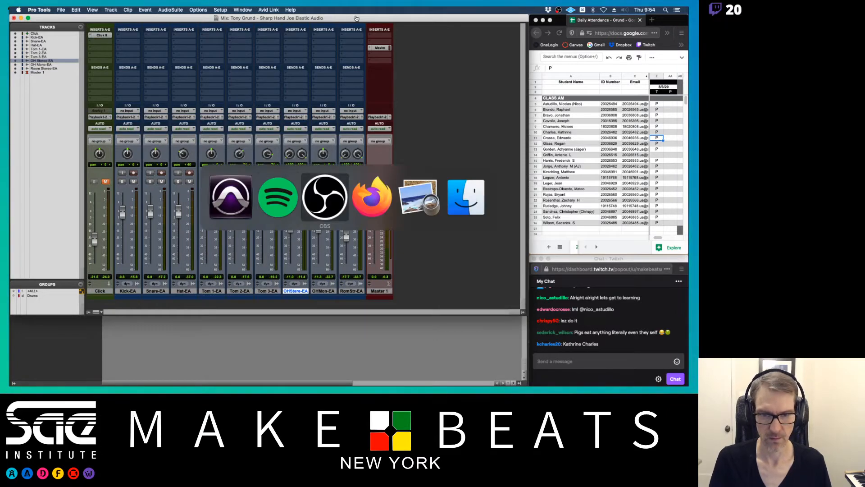
{"action": "key", "text": "super+Tab"}
{"action": "key", "text": "super+Tab"}
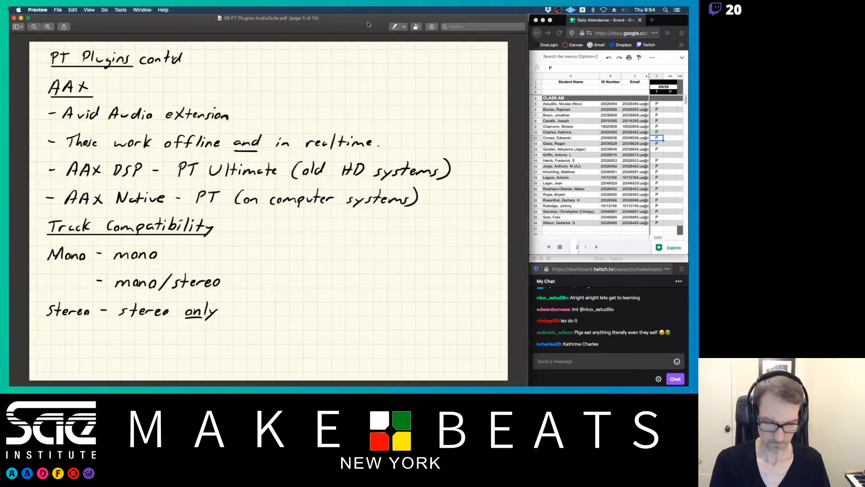
{"action": "key", "text": "Down"}
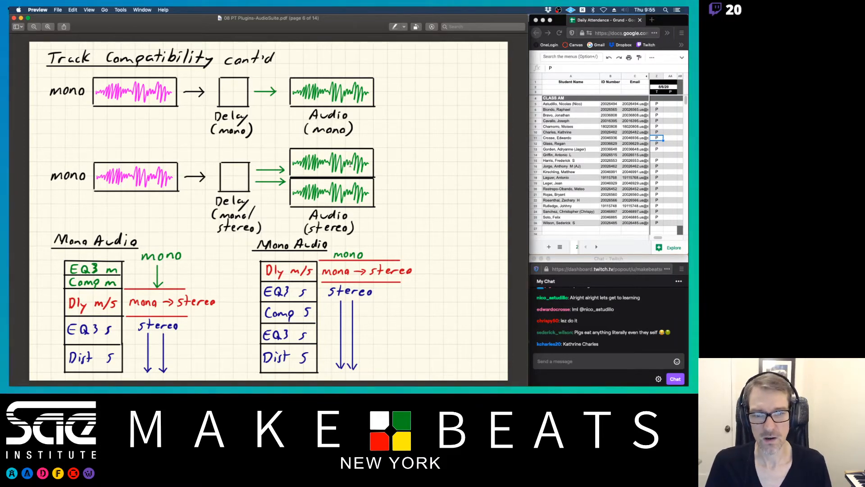
- Return to Pro Tools, solo the Snare-EA track, and raise its fader to about +6.7 dB during playback
{"action": "key", "text": "super+Tab"}
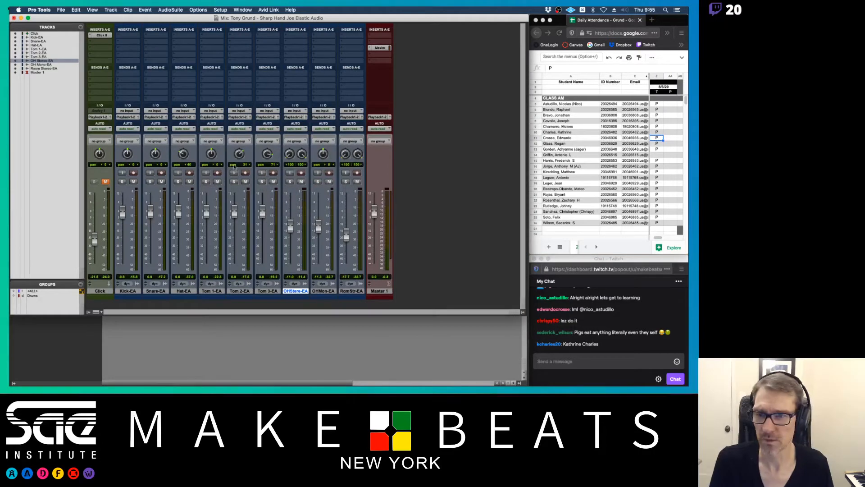
{"action": "left_click", "coordinate": [150, 182]}
{"action": "key", "text": "space"}
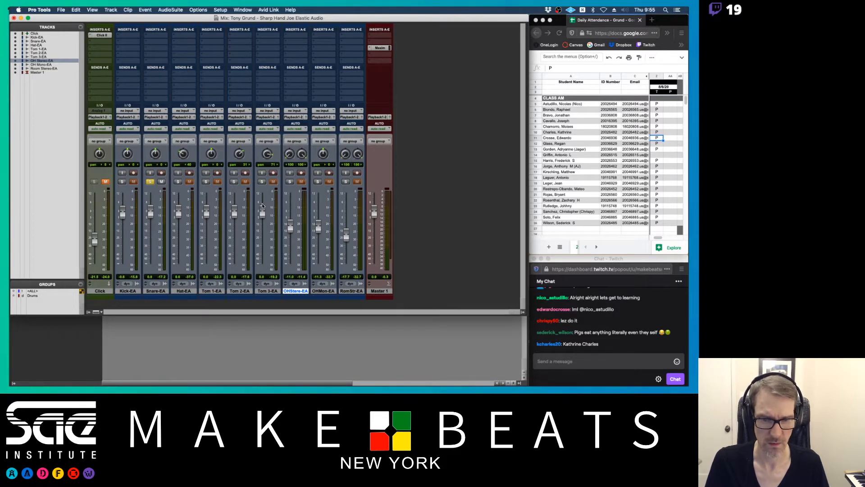
{"action": "left_click_drag", "start_coordinate": [149, 207], "coordinate": [154, 198]}
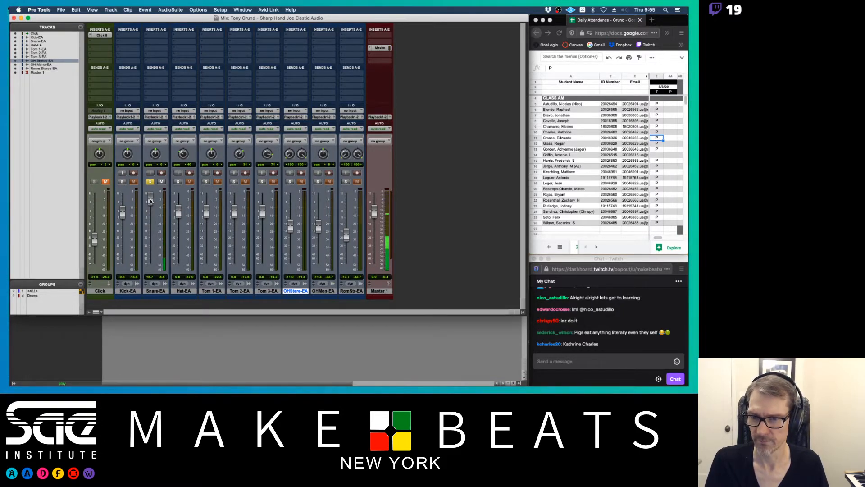
- Insert Mod Delay III (mono) on the Snare-EA track and view its preset list, keeping the factory default
{"action": "left_click", "coordinate": [162, 48]}
{"action": "mouse_move", "coordinate": [177, 48]}
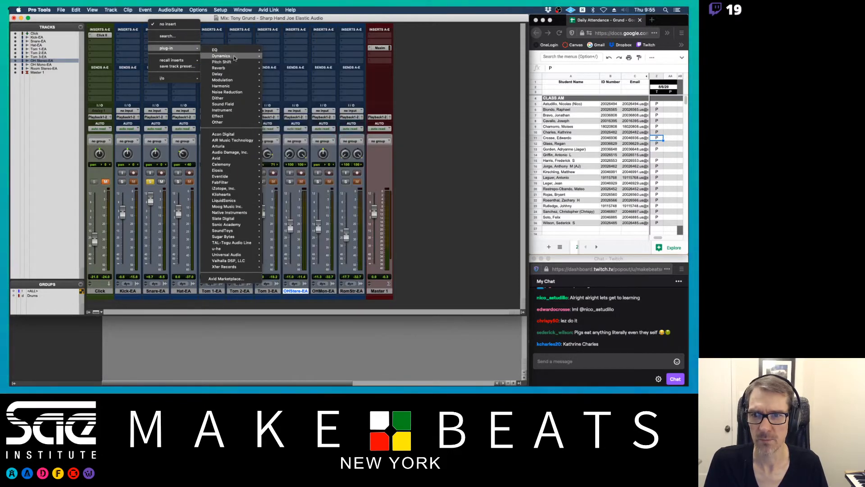
{"action": "mouse_move", "coordinate": [261, 71]}
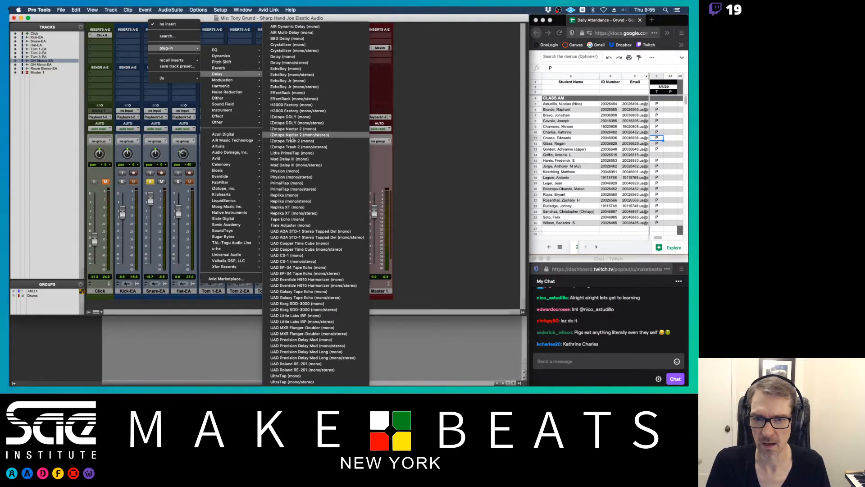
{"action": "left_click", "coordinate": [297, 159]}
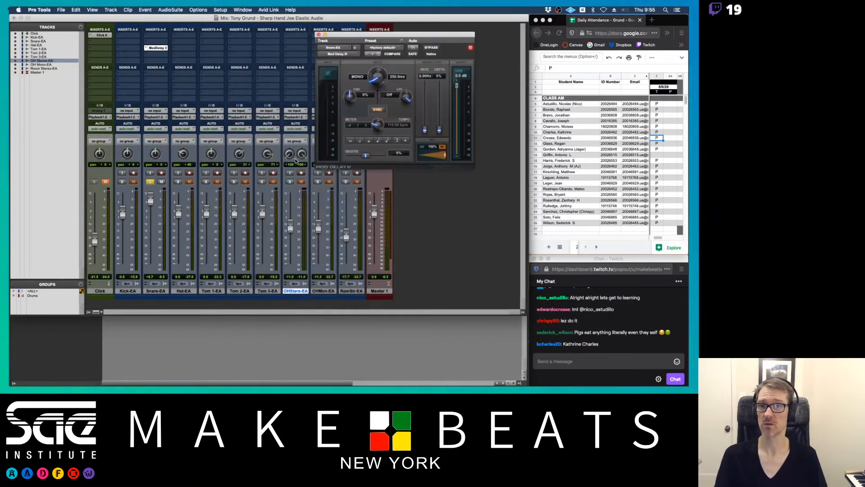
{"action": "left_click", "coordinate": [383, 47]}
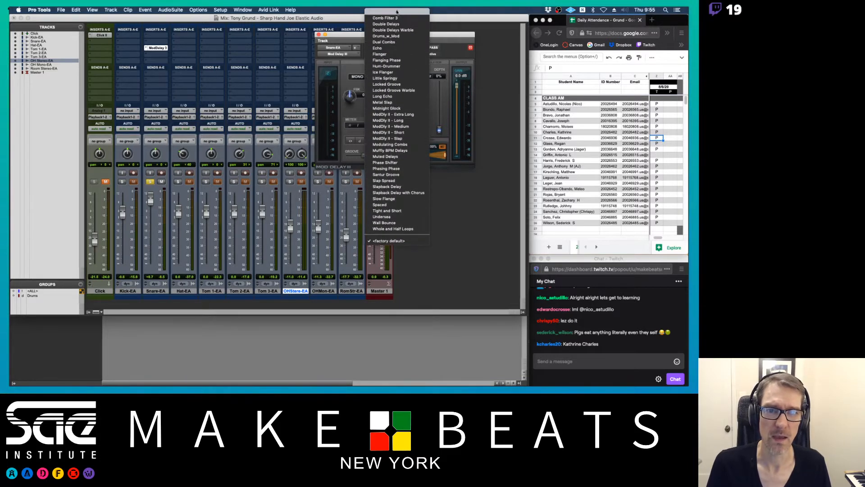
{"action": "left_click", "coordinate": [467, 39]}
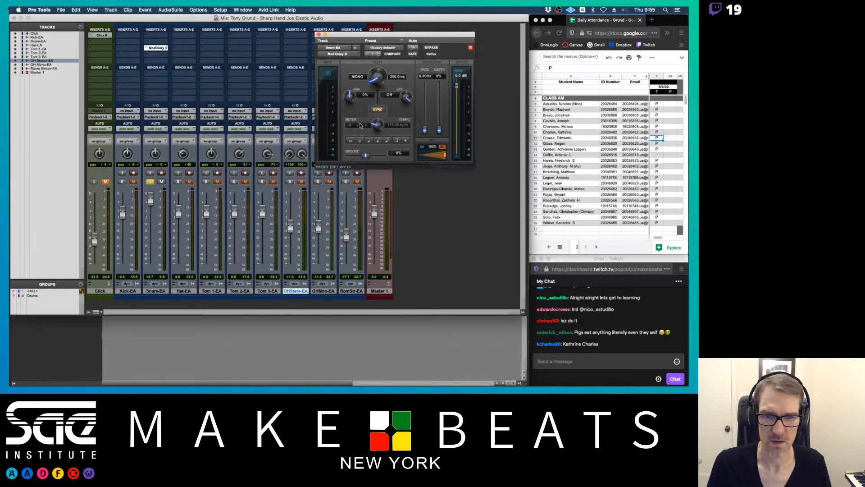
- Sync the snare's Mod Delay III to an eighth note, adjust its feedback to 26% during playback, and reposition the plug-in window
{"action": "left_click", "coordinate": [380, 140]}
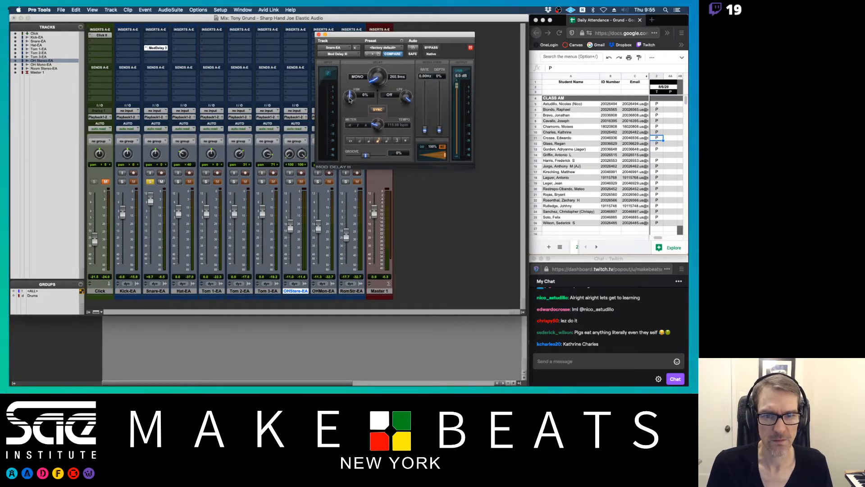
{"action": "mouse_move", "coordinate": [351, 99]}
{"action": "left_mouse_down"}
{"action": "mouse_move", "coordinate": [349, 80]}
{"action": "mouse_move", "coordinate": [351, 95]}
{"action": "left_mouse_up"}
{"action": "key", "text": "space"}
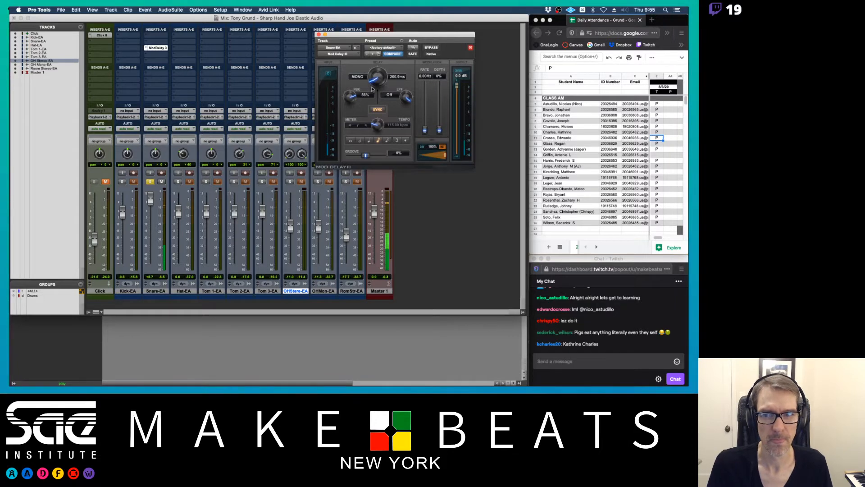
{"action": "left_click_drag", "start_coordinate": [351, 101], "coordinate": [351, 109]}
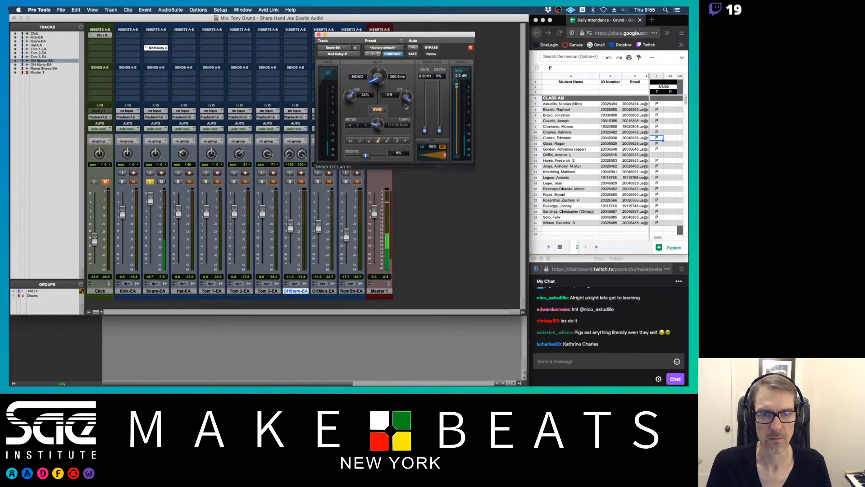
{"action": "left_click_drag", "start_coordinate": [415, 97], "coordinate": [350, 106]}
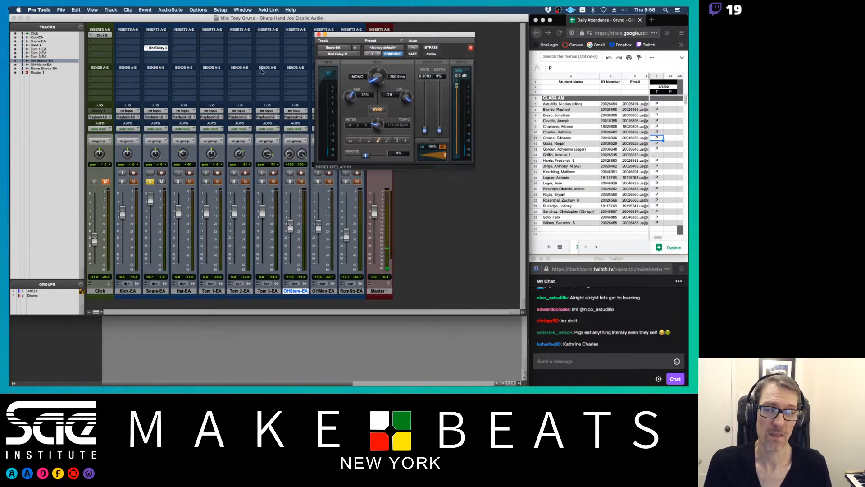
{"action": "left_click_drag", "start_coordinate": [357, 31], "coordinate": [279, 26]}
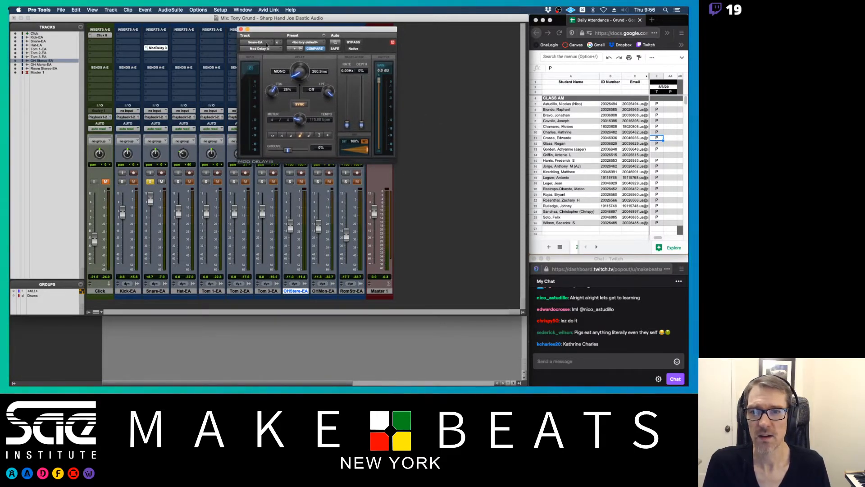
- Replace the mono Mod Delay III on the Snare-EA track with Mod Delay III (mono/stereo)
{"action": "left_click", "coordinate": [279, 49]}
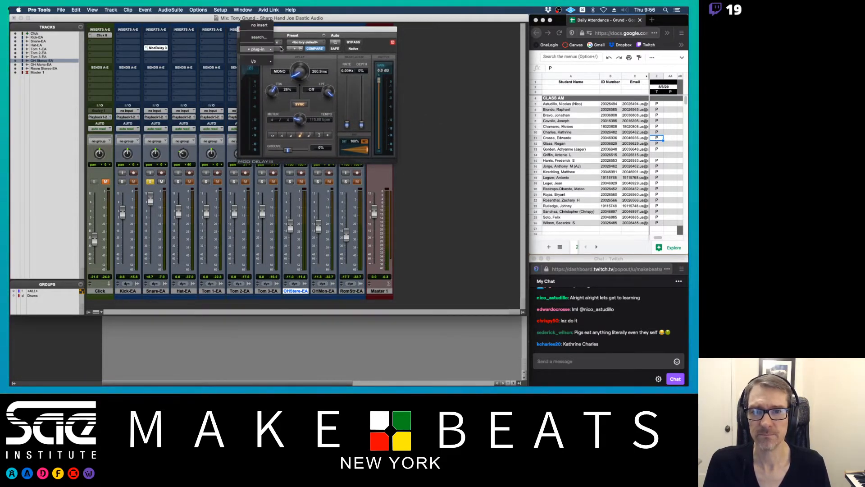
{"action": "mouse_move", "coordinate": [267, 51]}
{"action": "mouse_move", "coordinate": [307, 76]}
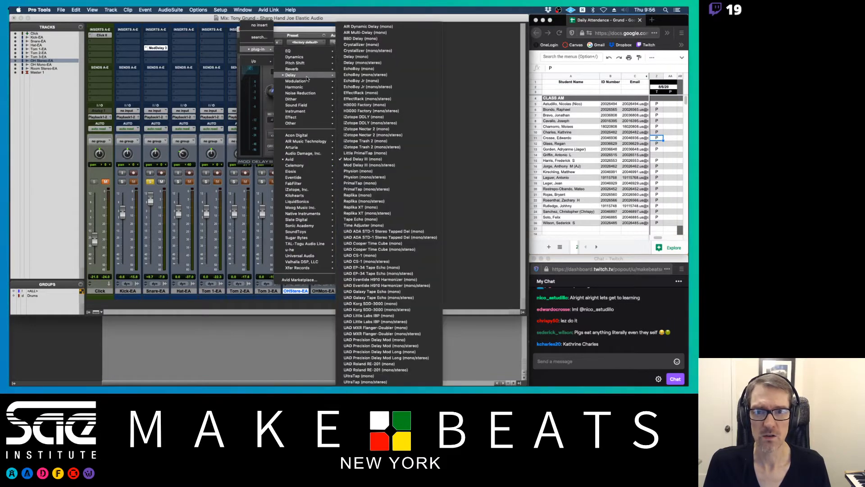
{"action": "left_click", "coordinate": [380, 165]}
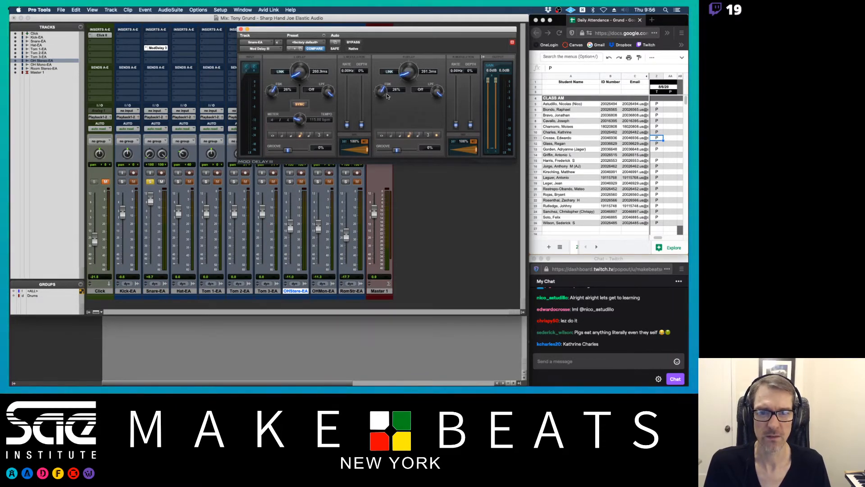
- During playback, lower the snare delay's mix to 24% left and about 38% right, and raise both channels' feedback, the left to 53%
{"action": "key", "text": "space"}
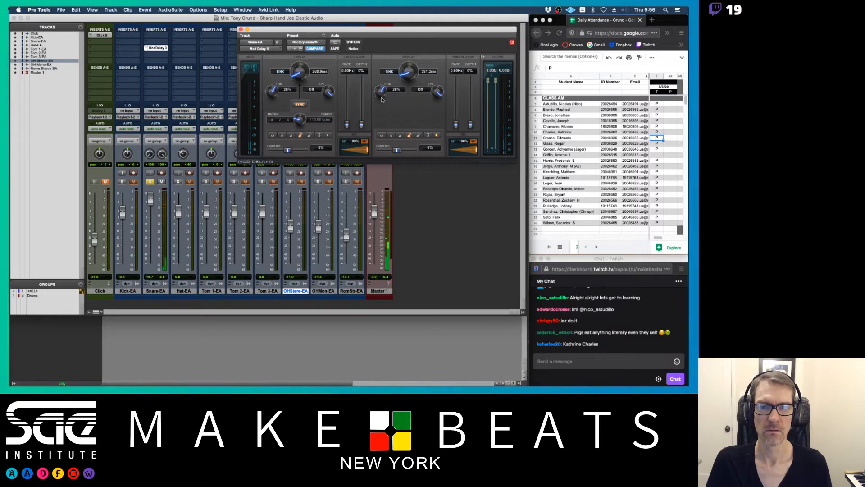
{"action": "left_click_drag", "start_coordinate": [365, 148], "coordinate": [345, 153]}
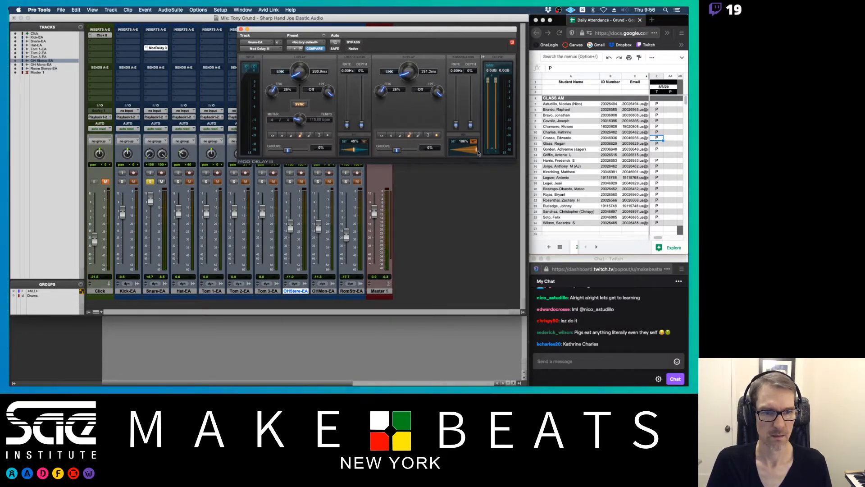
{"action": "left_click_drag", "start_coordinate": [479, 153], "coordinate": [456, 152]}
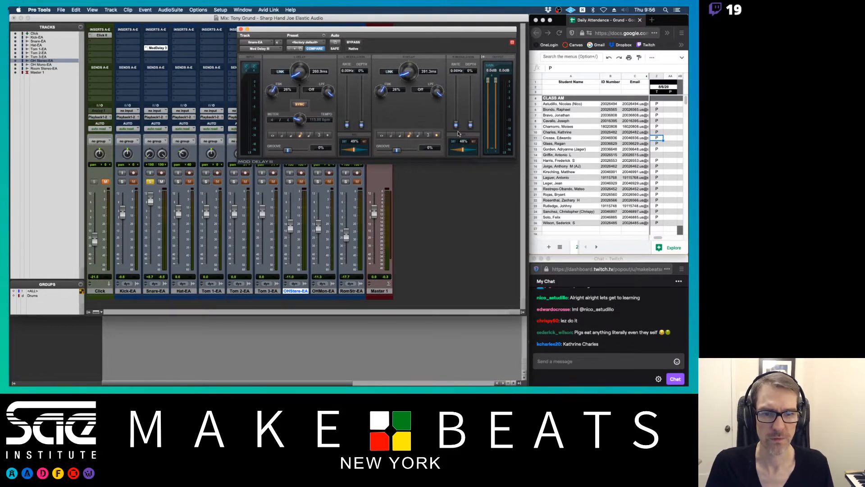
{"action": "key", "text": "space"}
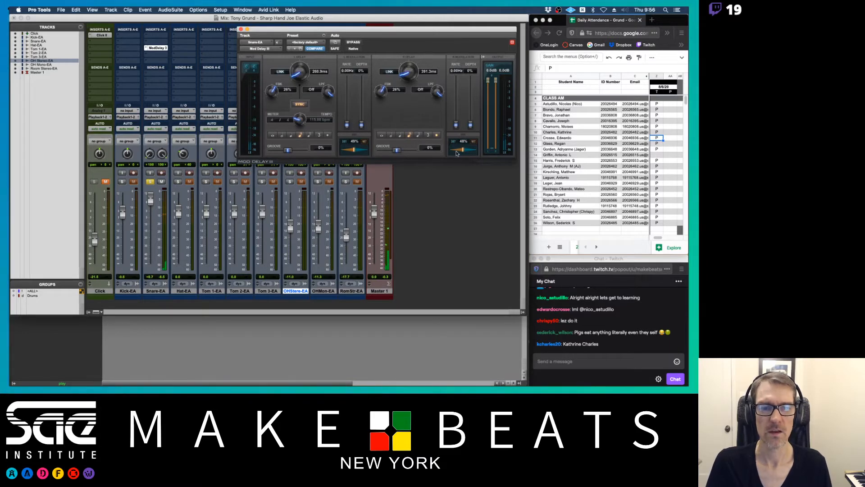
{"action": "left_click_drag", "start_coordinate": [456, 153], "coordinate": [452, 154]}
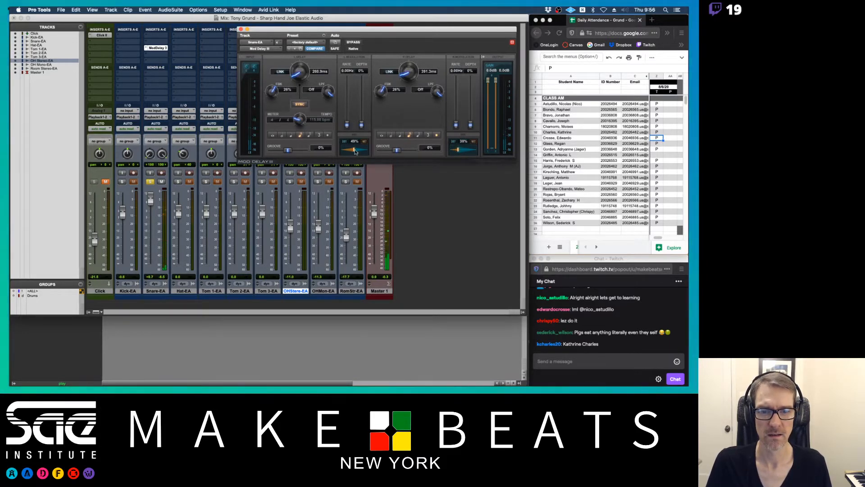
{"action": "left_click_drag", "start_coordinate": [356, 152], "coordinate": [345, 152]}
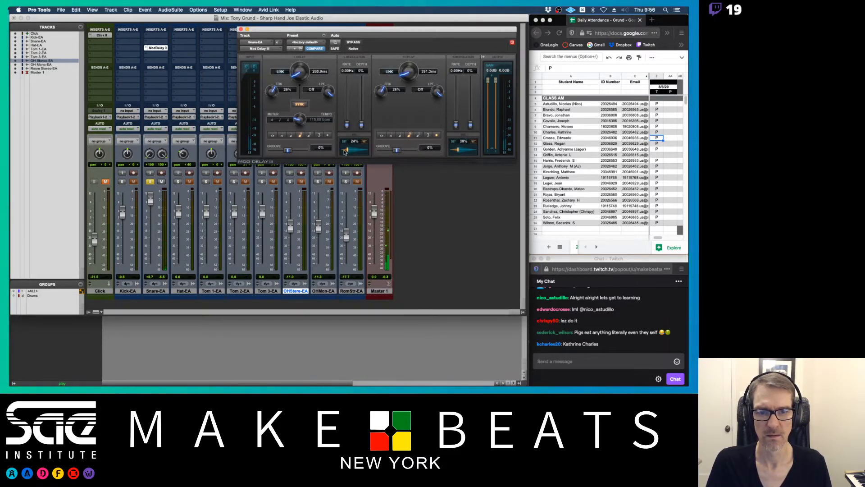
{"action": "left_click_drag", "start_coordinate": [273, 95], "coordinate": [272, 83]}
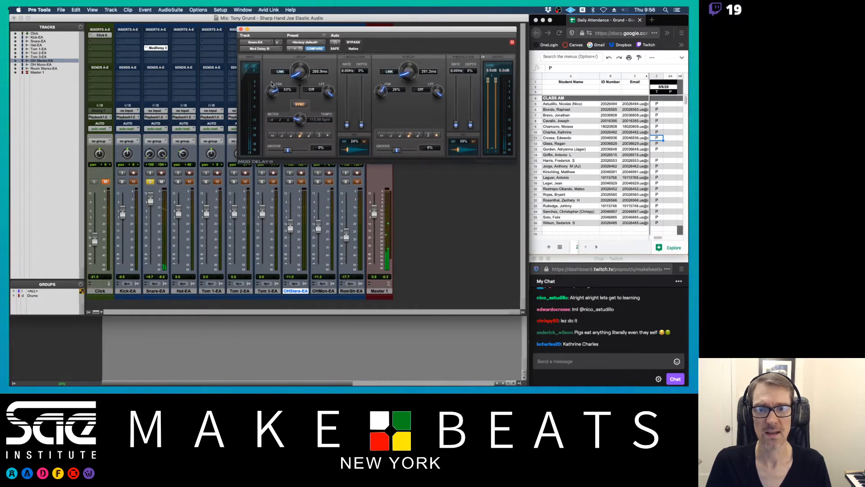
{"action": "left_click_drag", "start_coordinate": [374, 95], "coordinate": [374, 84]}
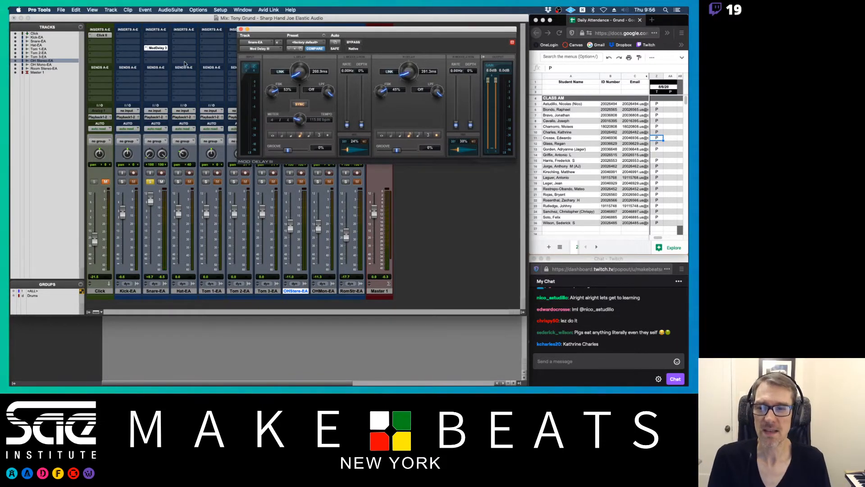
- Switch to the plug-in notes in Preview to check the mono/stereo delay diagram, and return to Pro Tools
{"action": "key", "text": "super+Tab"}
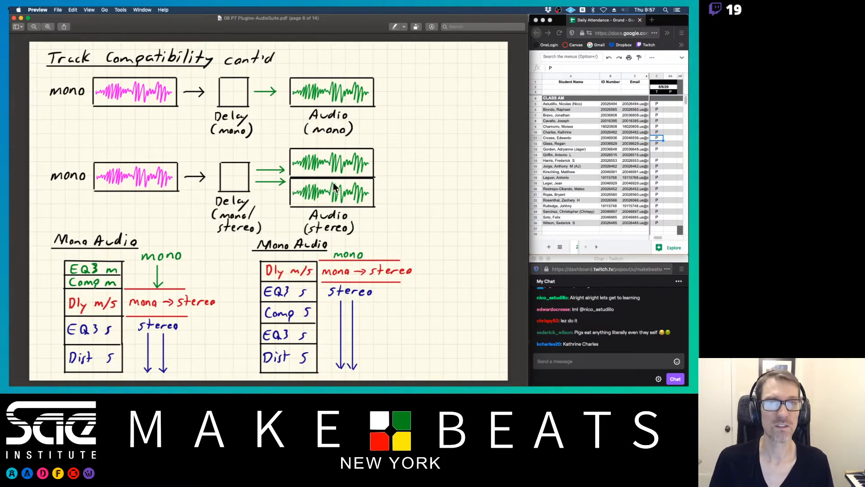
{"action": "key", "text": "super+Tab"}
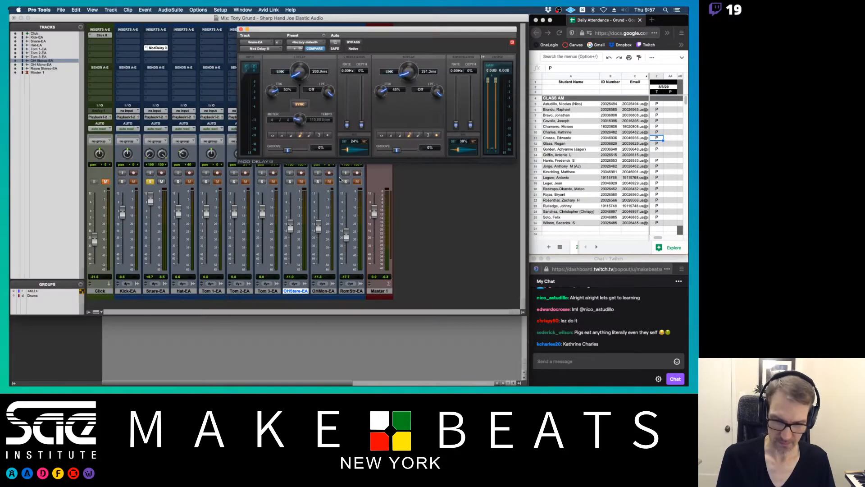
- Show the Edit window, close the Mod Delay III window, and increase the Snare-EA track's height to view its waveform
{"action": "key", "text": "super+equal"}
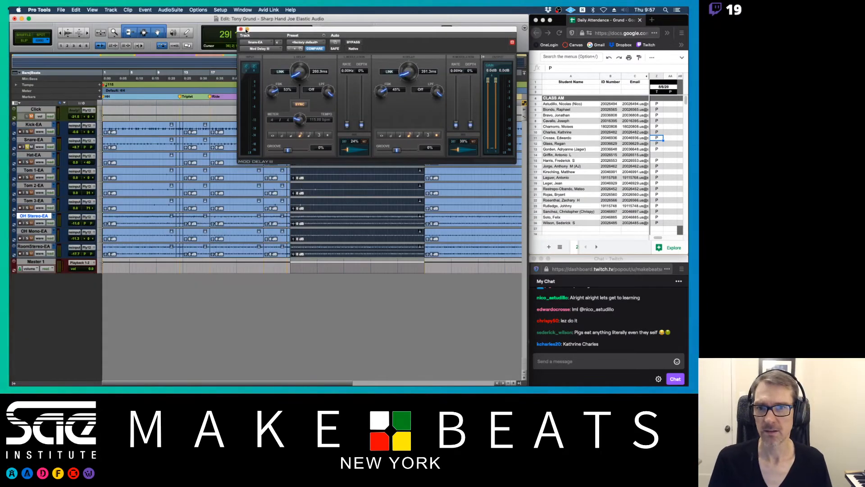
{"action": "left_click", "coordinate": [241, 30]}
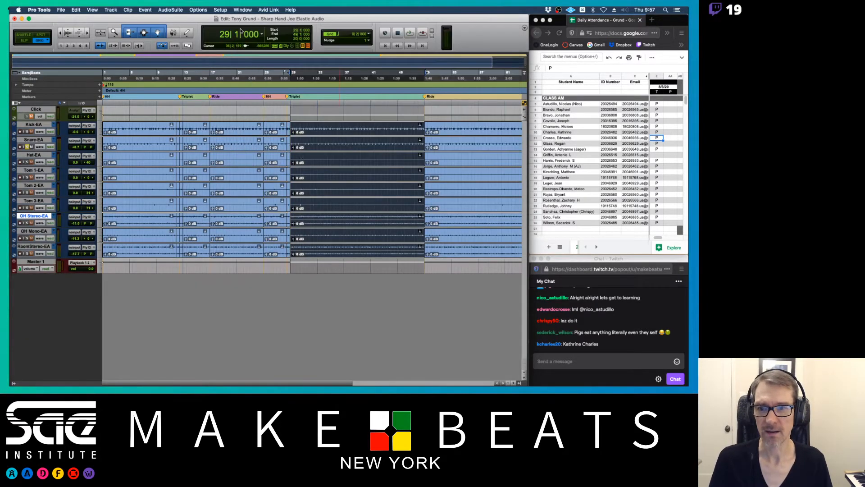
{"action": "left_click", "coordinate": [100, 147]}
{"action": "left_click", "coordinate": [106, 156]}
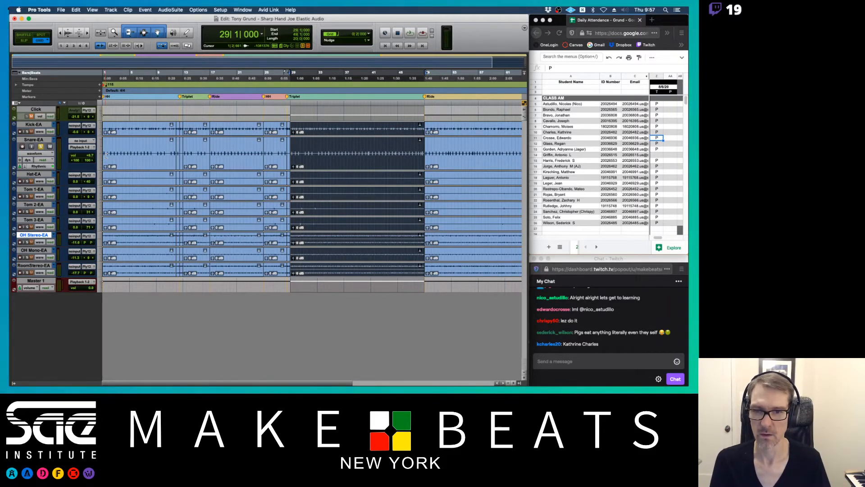
- Show the Mix window, consult the mono-to-stereo insert order diagrams in Preview, and return to Pro Tools
{"action": "key", "text": "super+equal"}
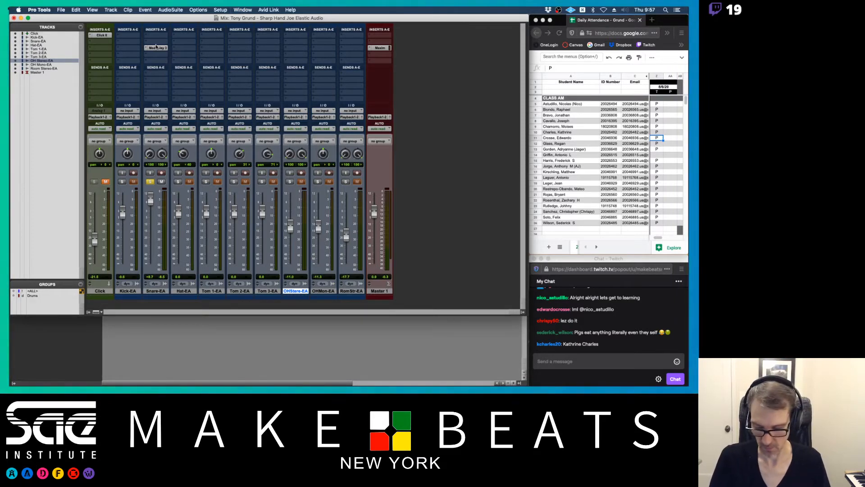
{"action": "key", "text": "super+Tab"}
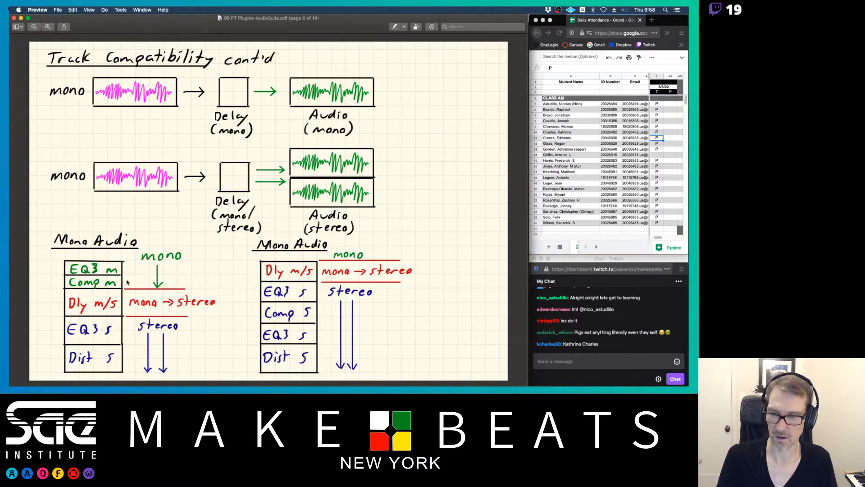
{"action": "key", "text": "super+Tab"}
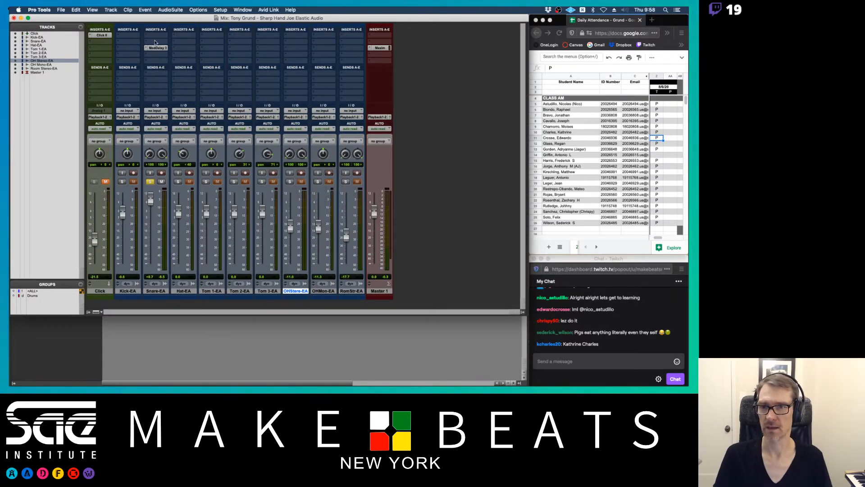
- Compare the EQ plug-in formats offered on the Snare-EA insert slots before and after Mod Delay III, without inserting anything
{"action": "scroll", "coordinate": [153, 41], "scroll_direction": "up", "scroll_amount": 5}
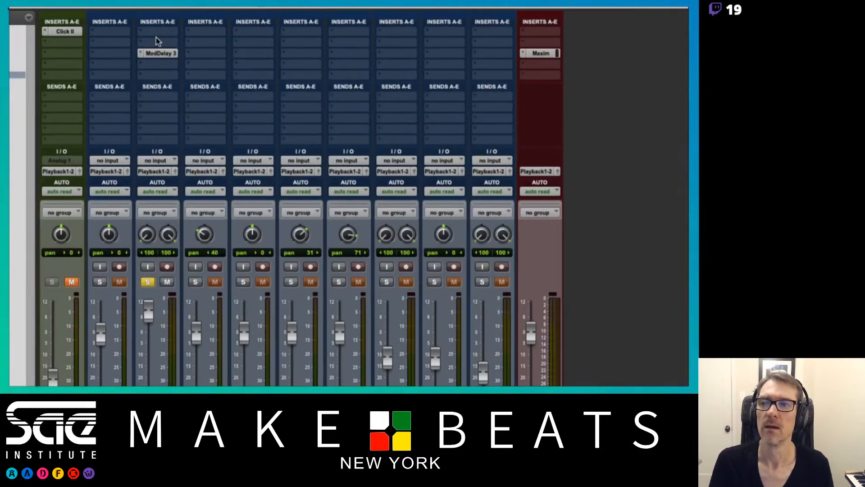
{"action": "left_click", "coordinate": [156, 39]}
{"action": "mouse_move", "coordinate": [194, 43]}
{"action": "mouse_move", "coordinate": [279, 45]}
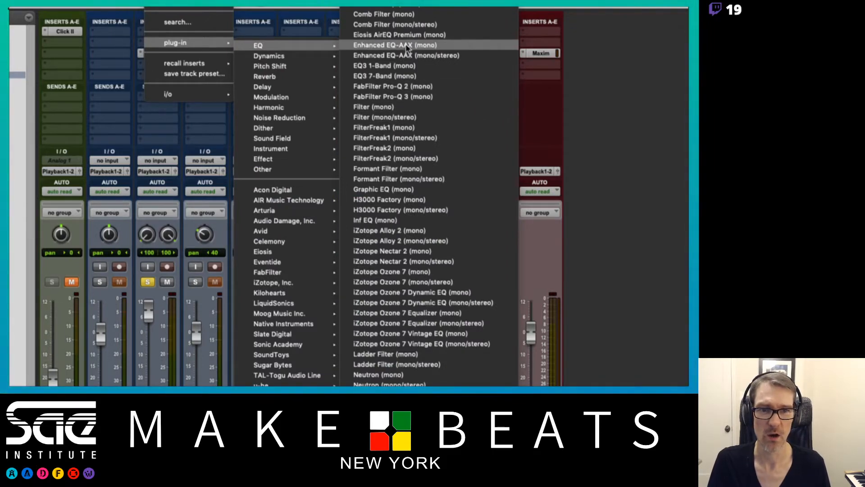
{"action": "left_click", "coordinate": [116, 120]}
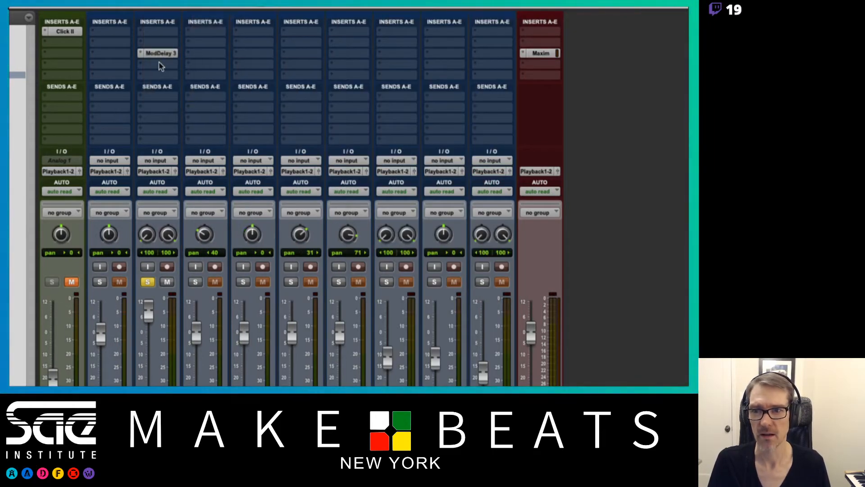
{"action": "left_click", "coordinate": [158, 64]}
{"action": "mouse_move", "coordinate": [203, 66]}
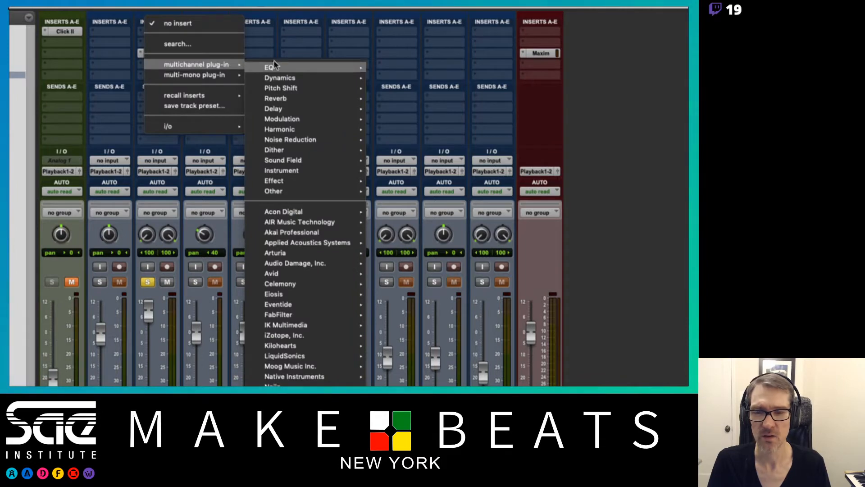
{"action": "mouse_move", "coordinate": [277, 64]}
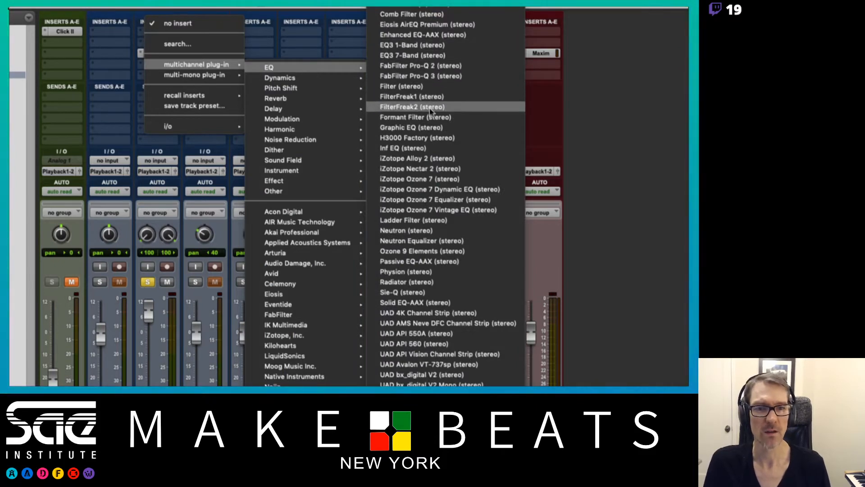
{"action": "left_click", "coordinate": [353, 40]}
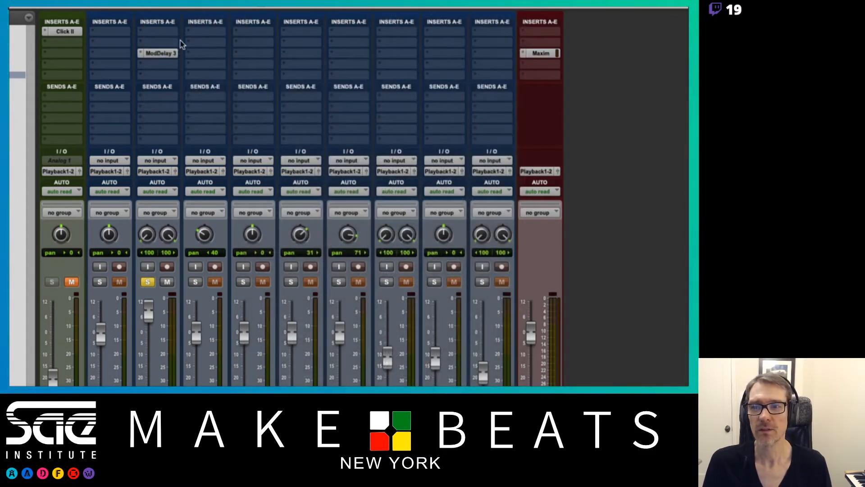
- Insert Dyn3 Expander/Gate (mono) on Snare-EA's insert B, directly before Mod Delay III, and reposition its window
{"action": "left_click", "coordinate": [161, 41]}
{"action": "mouse_move", "coordinate": [203, 42]}
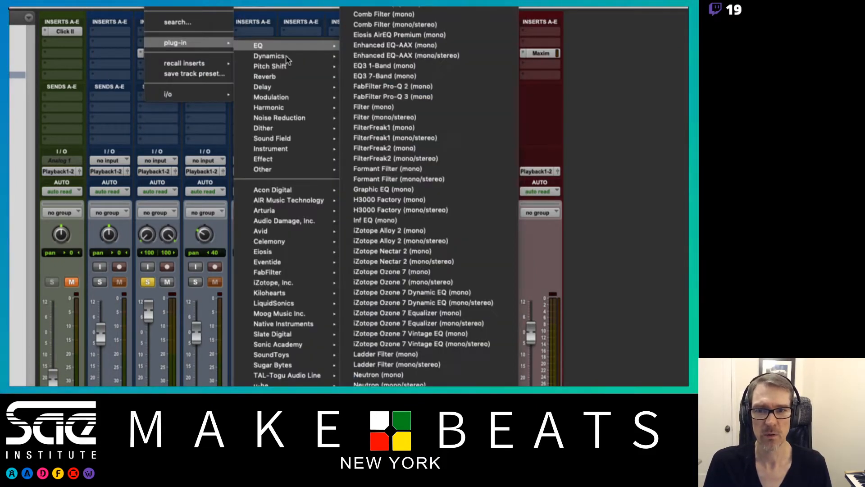
{"action": "mouse_move", "coordinate": [280, 107]}
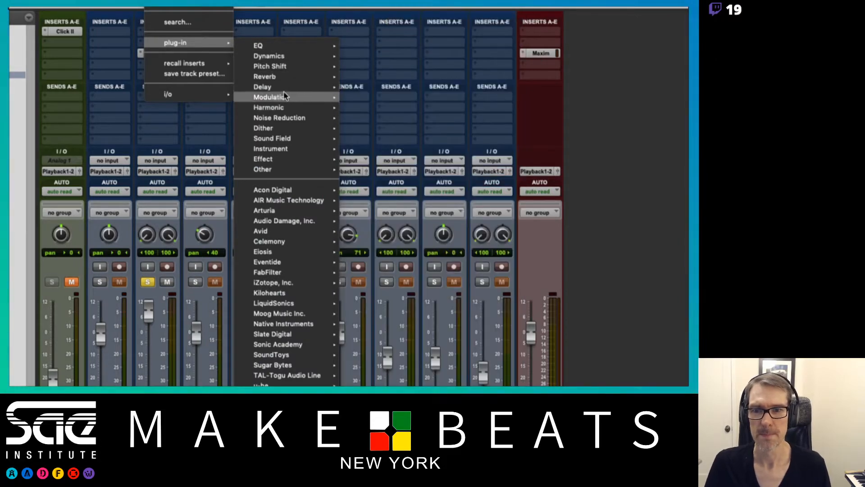
{"action": "mouse_move", "coordinate": [283, 56]}
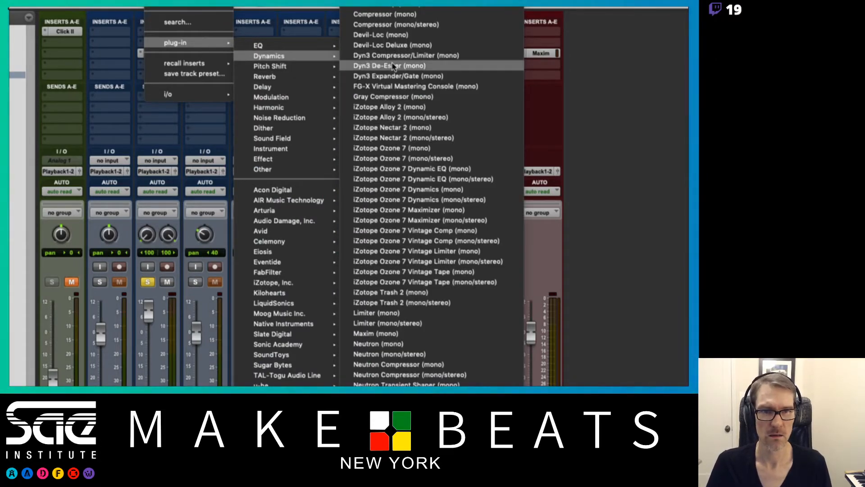
{"action": "left_click", "coordinate": [403, 78]}
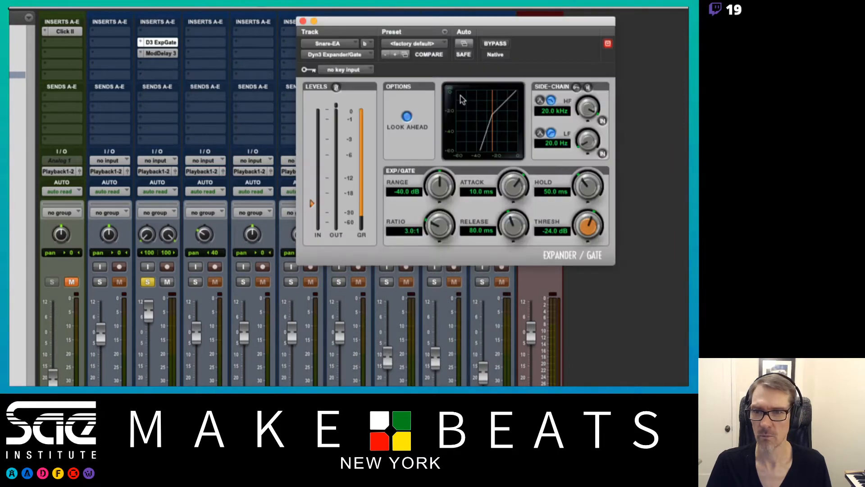
{"action": "left_click_drag", "start_coordinate": [422, 21], "coordinate": [382, 23]}
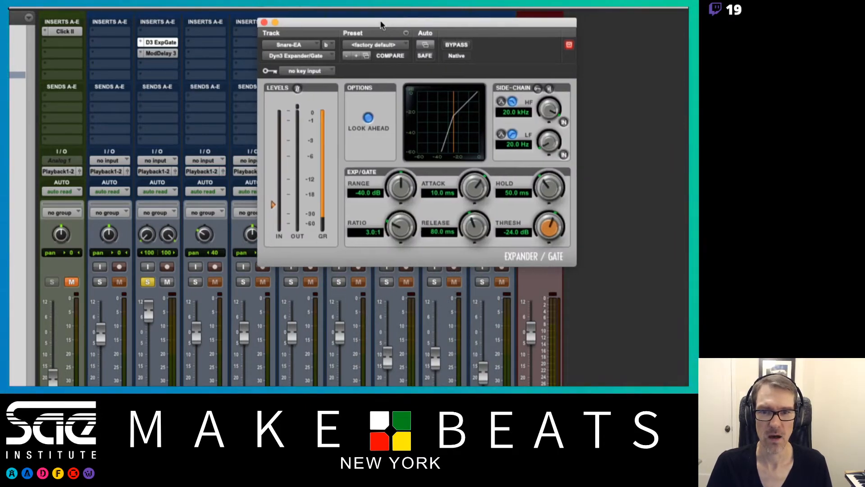
- Insert the multichannel Dyn3 Expander/Gate (stereo) on Snare-EA's insert D and arrange its window beside the mono gate's window
{"action": "left_click", "coordinate": [170, 67]}
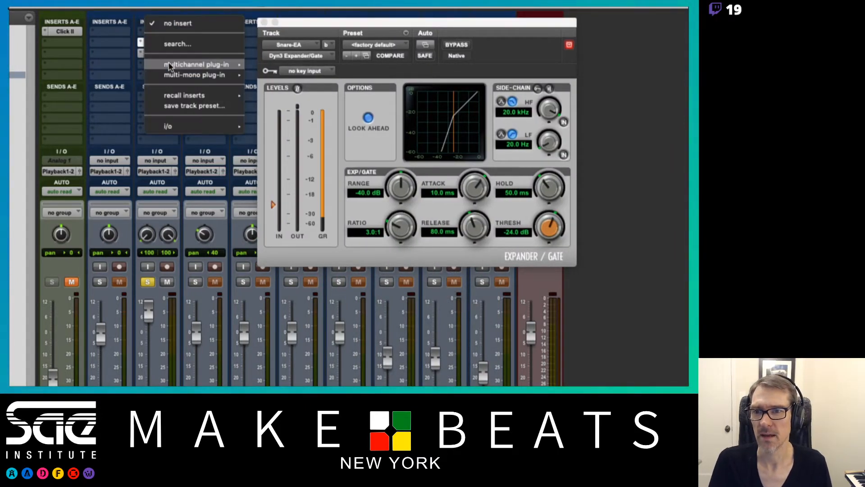
{"action": "mouse_move", "coordinate": [170, 66]}
{"action": "mouse_move", "coordinate": [287, 79]}
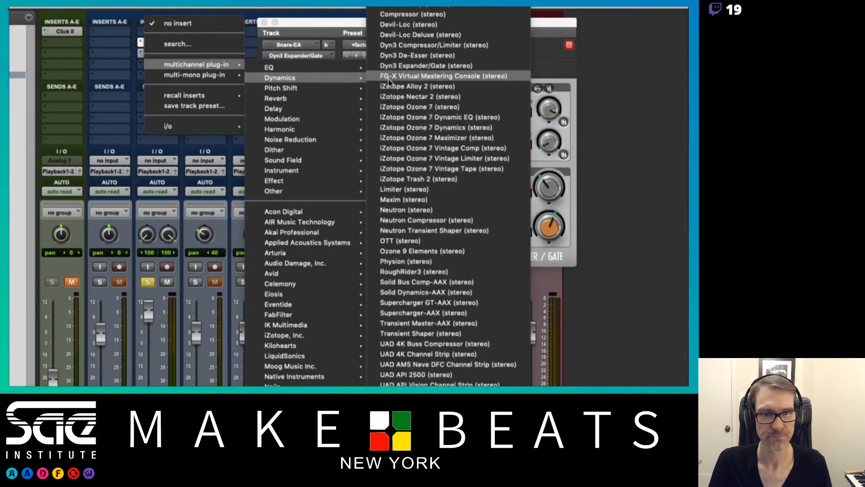
{"action": "left_click", "coordinate": [426, 66]}
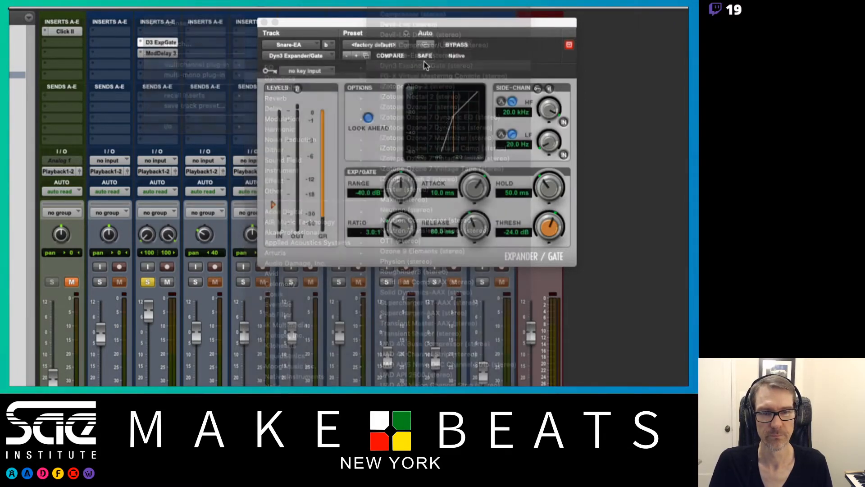
{"action": "left_click", "coordinate": [175, 42]}
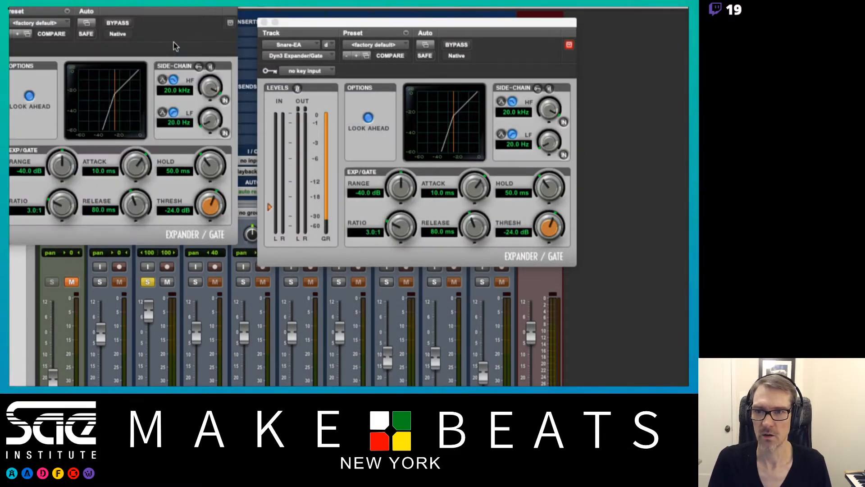
{"action": "left_click_drag", "start_coordinate": [315, 23], "coordinate": [376, 26]}
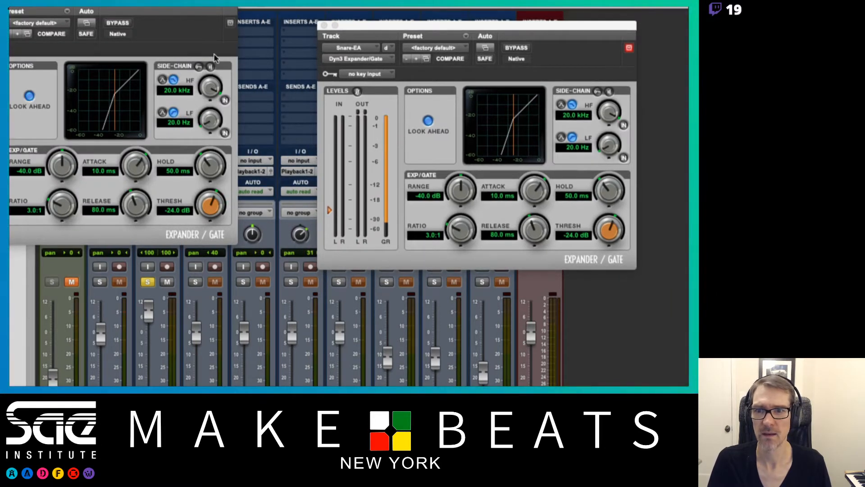
- Move the mono gate's window for comparison with the stereo gate's window, and close both plug-in windows
{"action": "left_click_drag", "start_coordinate": [212, 19], "coordinate": [668, 53]}
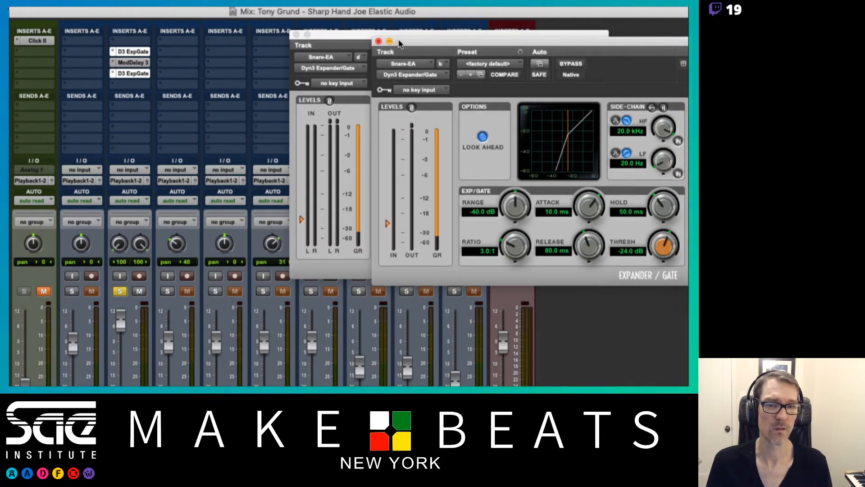
{"action": "left_click_drag", "start_coordinate": [399, 43], "coordinate": [202, 75]}
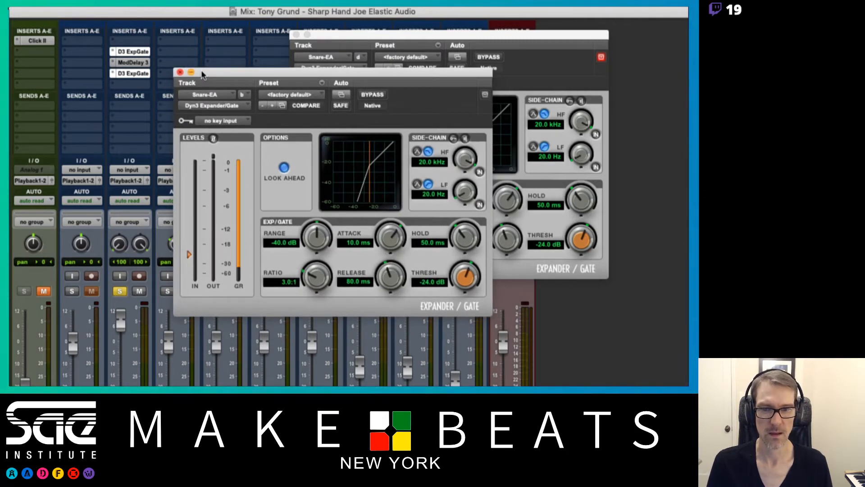
{"action": "left_click", "coordinate": [181, 73]}
{"action": "left_click", "coordinate": [296, 34]}
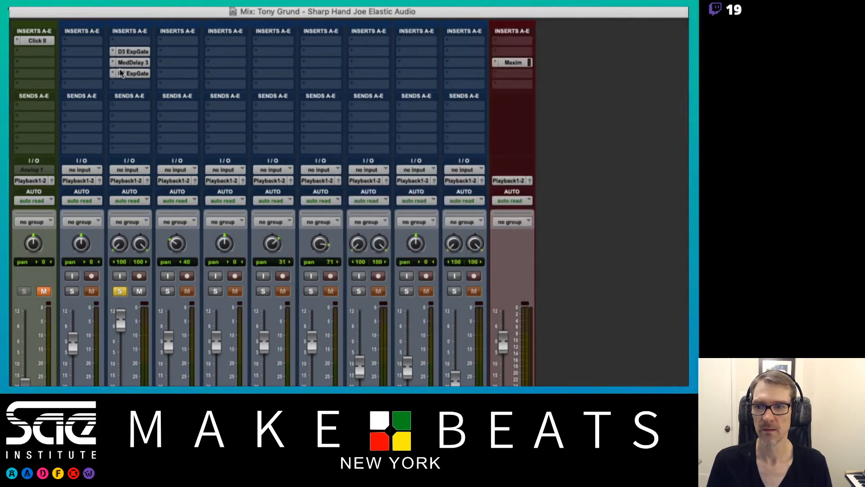
- Remove both Dyn3 Expander/Gate inserts and Mod Delay III from Snare-EA, leaving all its insert slots empty
{"action": "left_click", "coordinate": [115, 74]}
{"action": "left_click", "coordinate": [147, 32]}
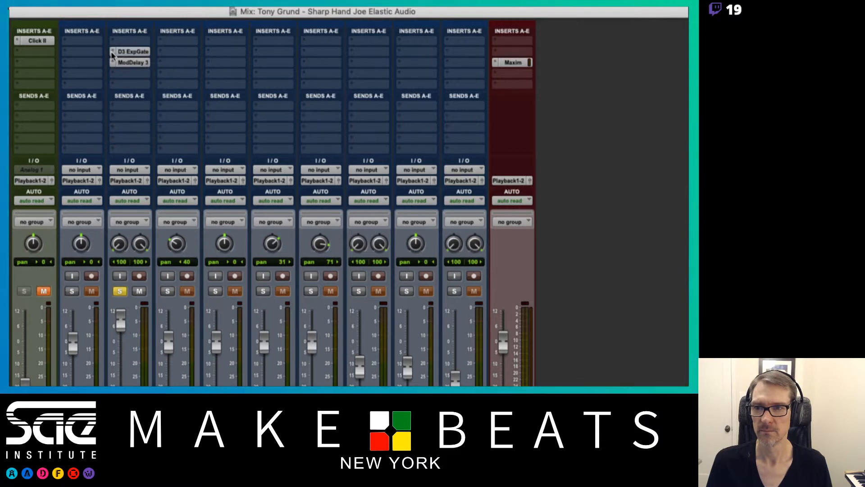
{"action": "left_click", "coordinate": [111, 51]}
{"action": "mouse_move", "coordinate": [126, 52]}
{"action": "left_click", "coordinate": [151, 12]}
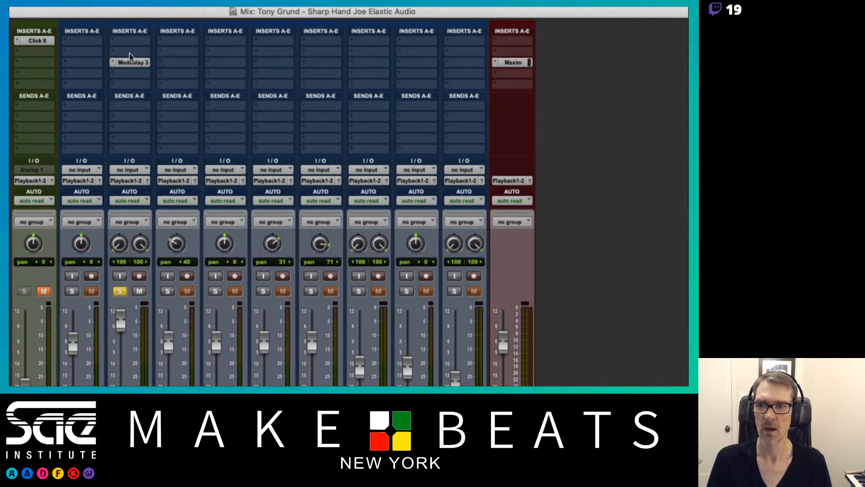
{"action": "left_click", "coordinate": [111, 66]}
{"action": "left_click", "coordinate": [149, 20]}
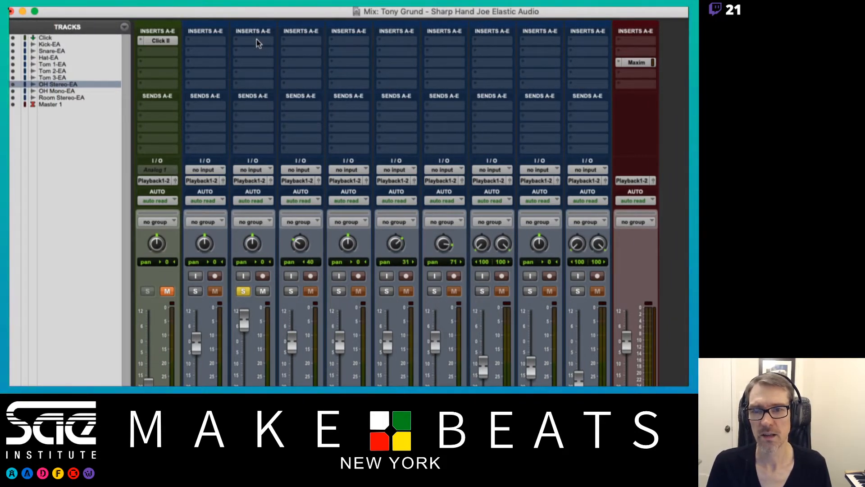
- Insert the Dyn3 Expander/Gate (mono) on Snare-EA's insert A
{"action": "left_click", "coordinate": [256, 42]}
{"action": "mouse_move", "coordinate": [321, 42]}
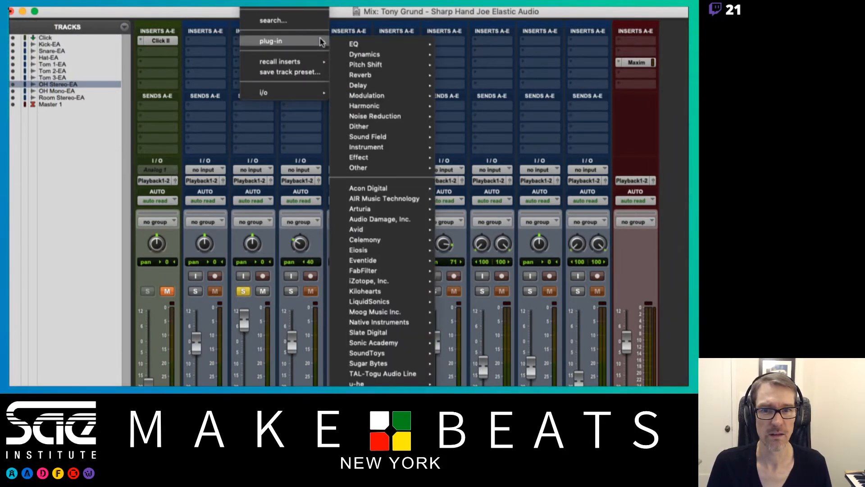
{"action": "mouse_move", "coordinate": [396, 58]}
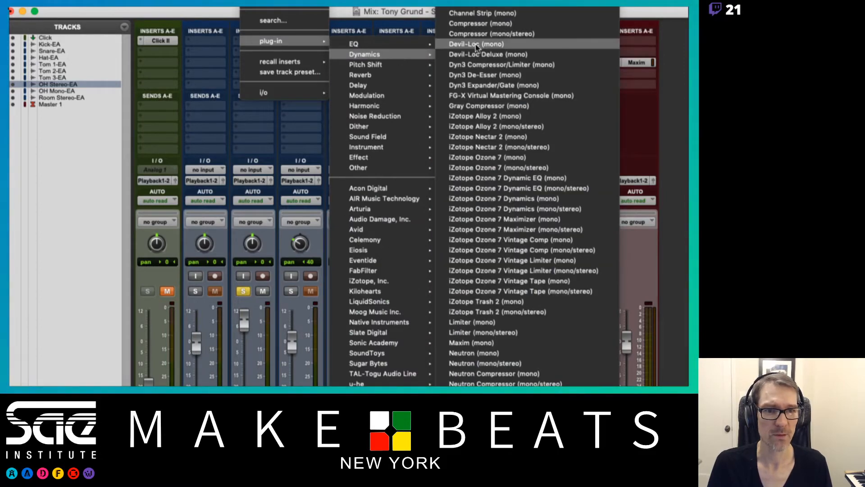
{"action": "left_click", "coordinate": [482, 84]}
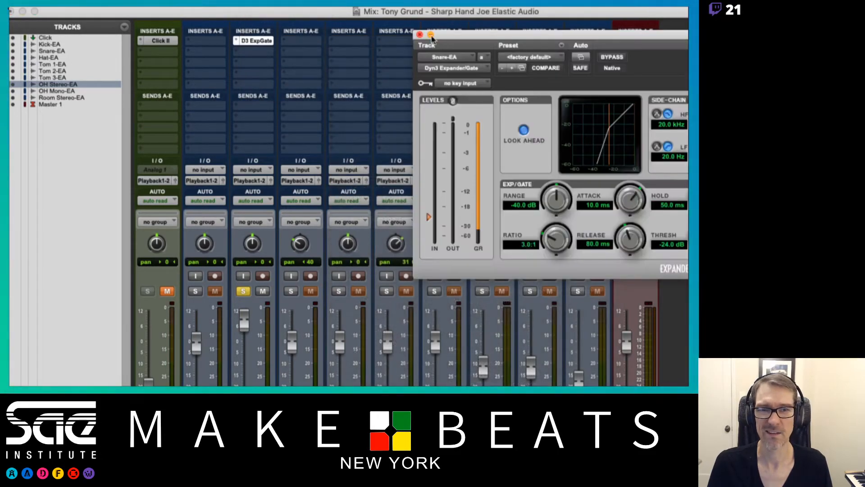
- Set Snare-EA's insert A back to no insert and close the empty plug-in window
{"action": "left_click", "coordinate": [237, 42]}
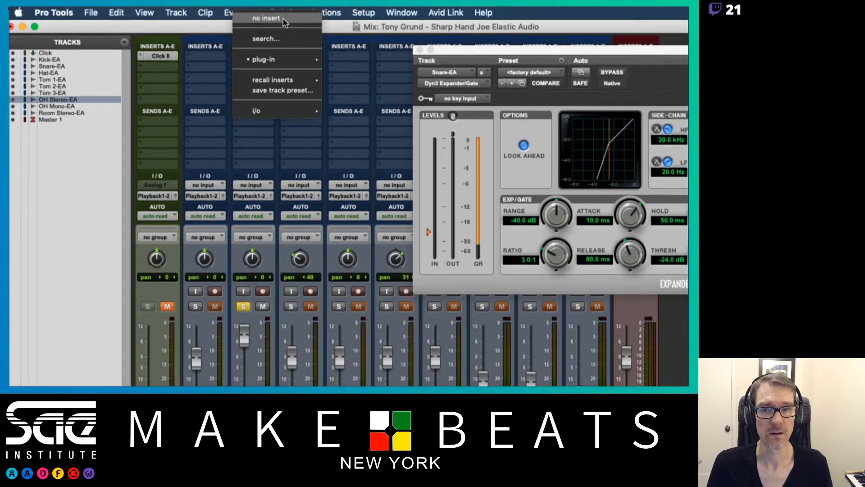
{"action": "left_click", "coordinate": [284, 20]}
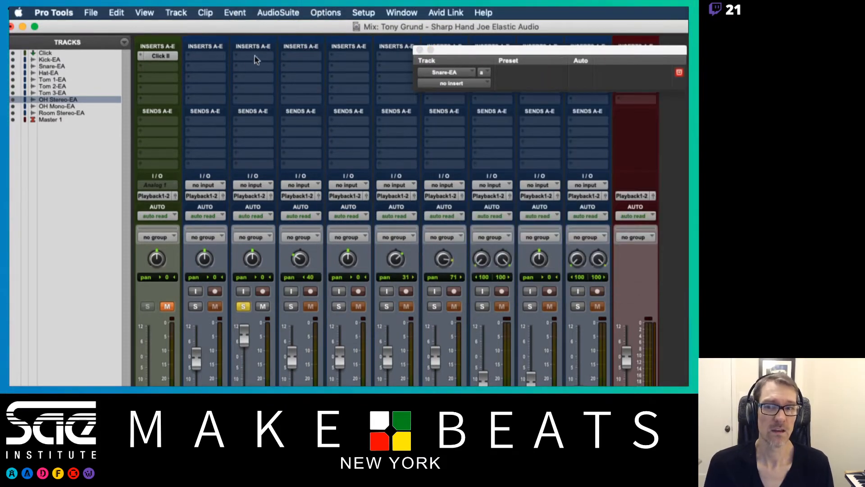
{"action": "left_click", "coordinate": [420, 50]}
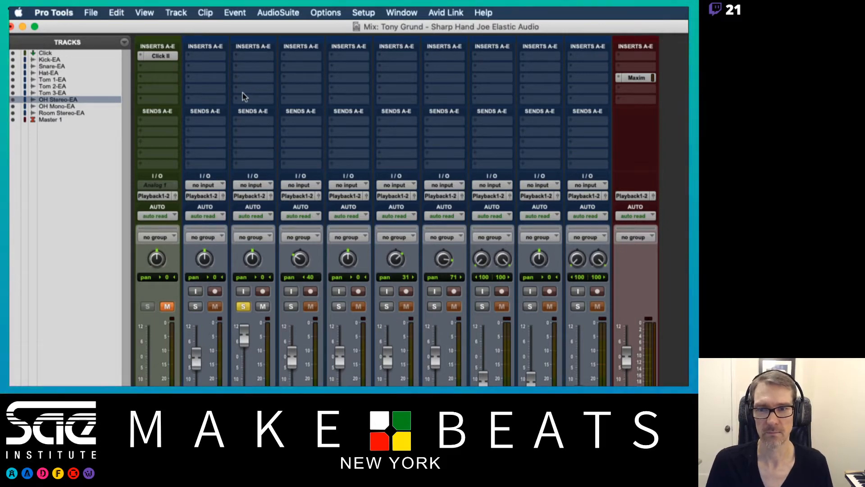
- Insert Dyn3 Expander/Gate (mono) on Snare-EA's insert A again and move its window fully into view
{"action": "left_click", "coordinate": [251, 61]}
{"action": "mouse_move", "coordinate": [301, 54]}
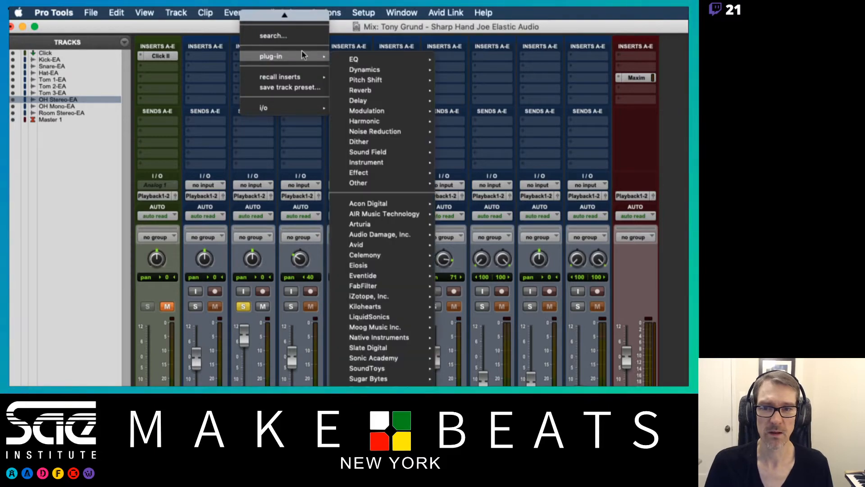
{"action": "mouse_move", "coordinate": [392, 72]}
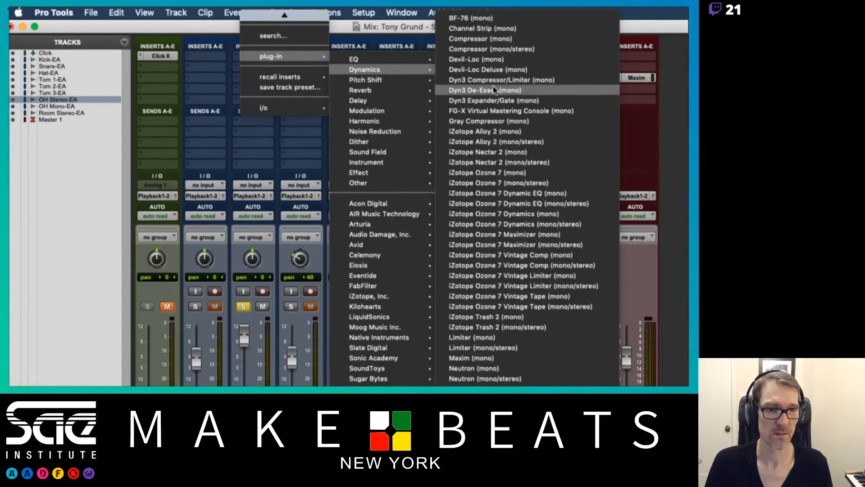
{"action": "left_click", "coordinate": [480, 101]}
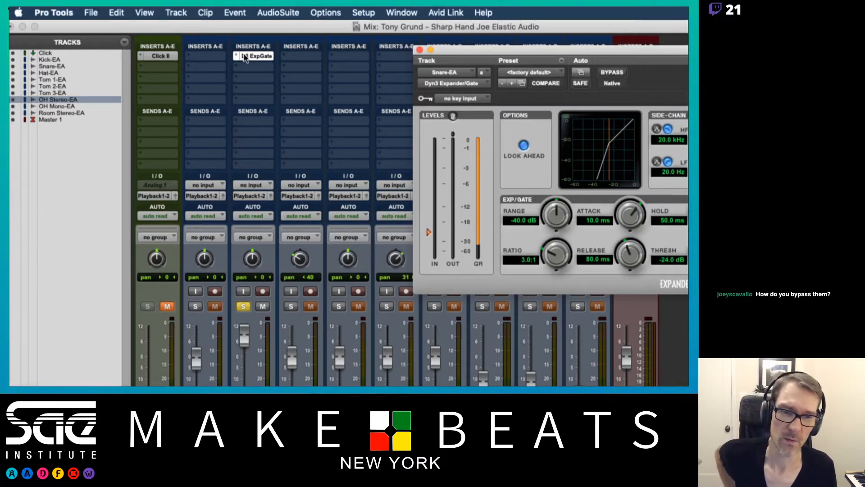
{"action": "left_click_drag", "start_coordinate": [462, 51], "coordinate": [333, 46]}
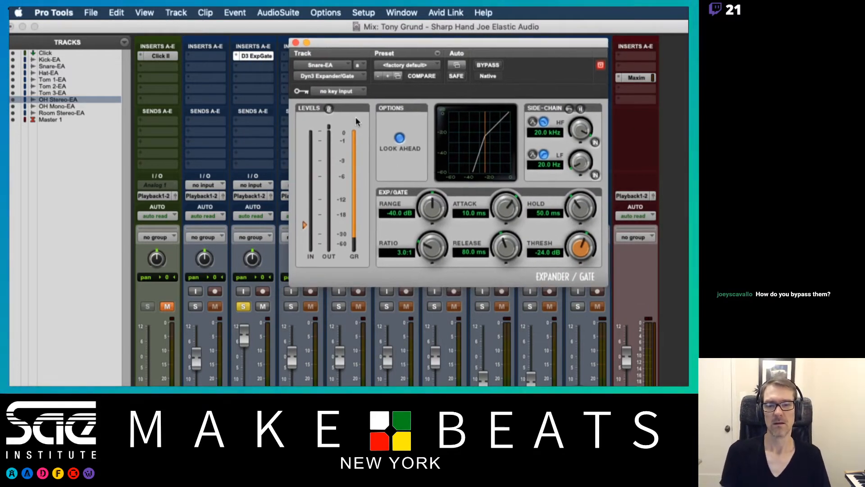
- Raise Snare-EA's volume fader to +12.0 dB, then bypass the gate and reactivate it to compare the sound
{"action": "left_click_drag", "start_coordinate": [242, 335], "coordinate": [246, 310]}
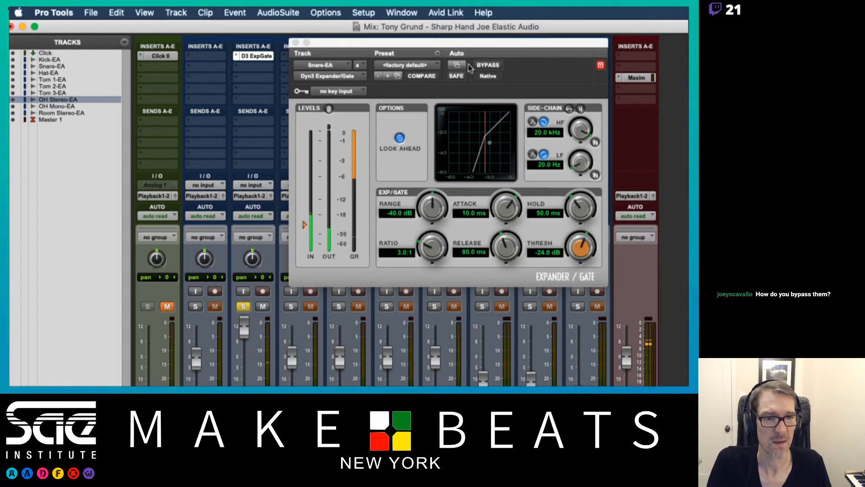
{"action": "left_click", "coordinate": [489, 65]}
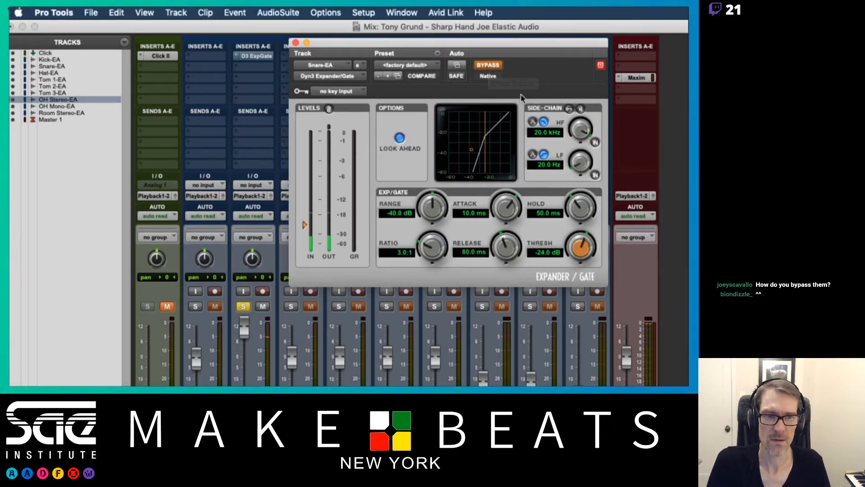
{"action": "left_click", "coordinate": [488, 65]}
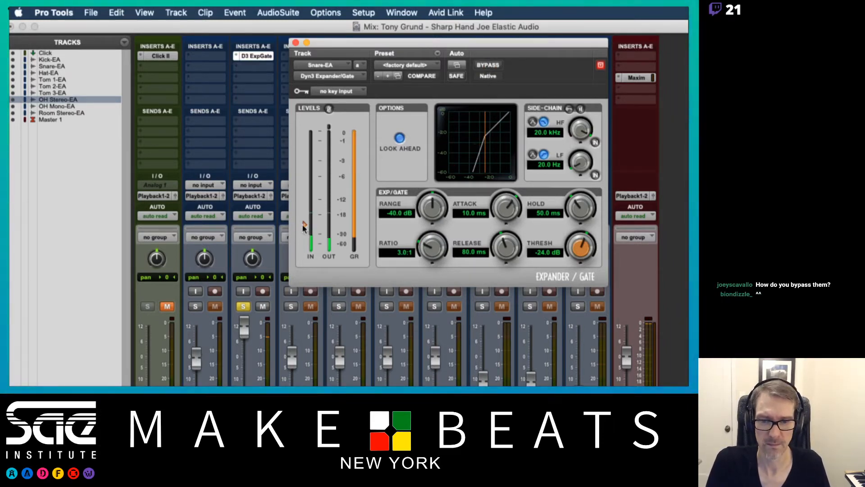
- Set the snare gate's threshold to -29.6 dB, attack to 10.0 us, hold to 178.1 ms and release to 249.2 ms
{"action": "left_click_drag", "start_coordinate": [303, 227], "coordinate": [306, 236]}
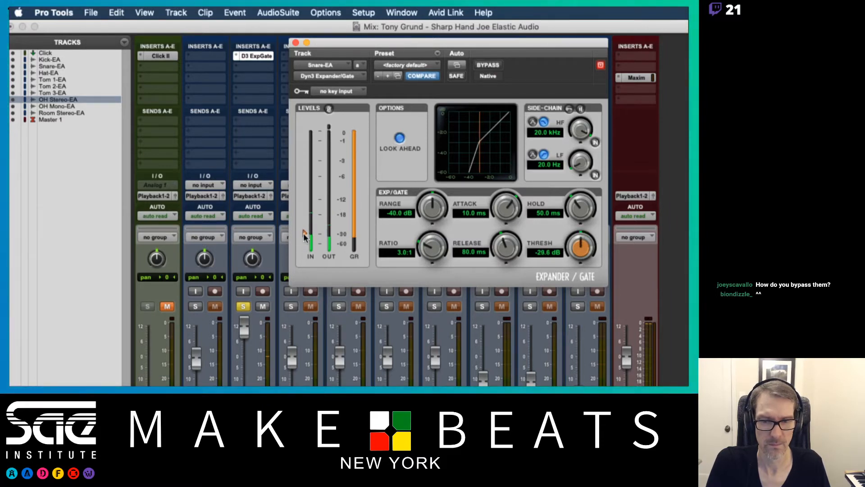
{"action": "left_click_drag", "start_coordinate": [494, 212], "coordinate": [512, 243]}
{"action": "left_click_drag", "start_coordinate": [585, 211], "coordinate": [586, 185]}
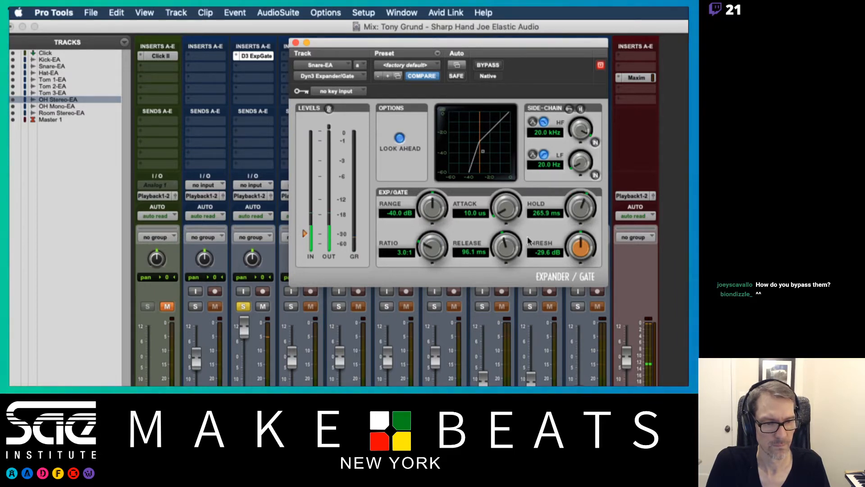
{"action": "left_click_drag", "start_coordinate": [511, 247], "coordinate": [513, 233]}
{"action": "left_click_drag", "start_coordinate": [578, 210], "coordinate": [578, 226]}
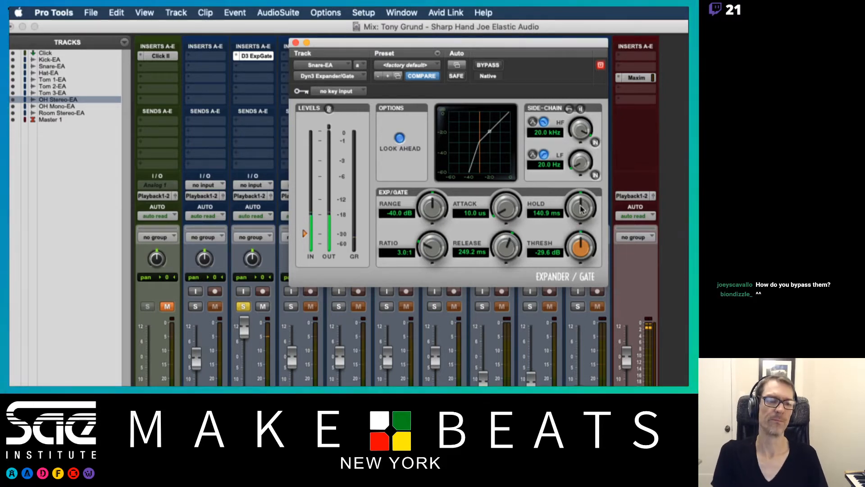
{"action": "left_click_drag", "start_coordinate": [581, 209], "coordinate": [582, 205]}
- Audition the gate's threshold at its -60.0 dB minimum, then raise it and settle on -29.7 dB
{"action": "left_click_drag", "start_coordinate": [580, 248], "coordinate": [577, 313]}
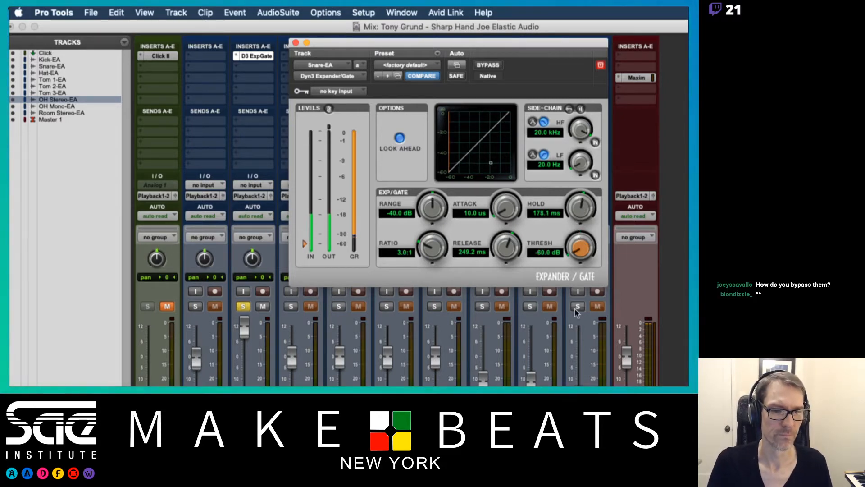
{"action": "left_click_drag", "start_coordinate": [579, 253], "coordinate": [586, 214]}
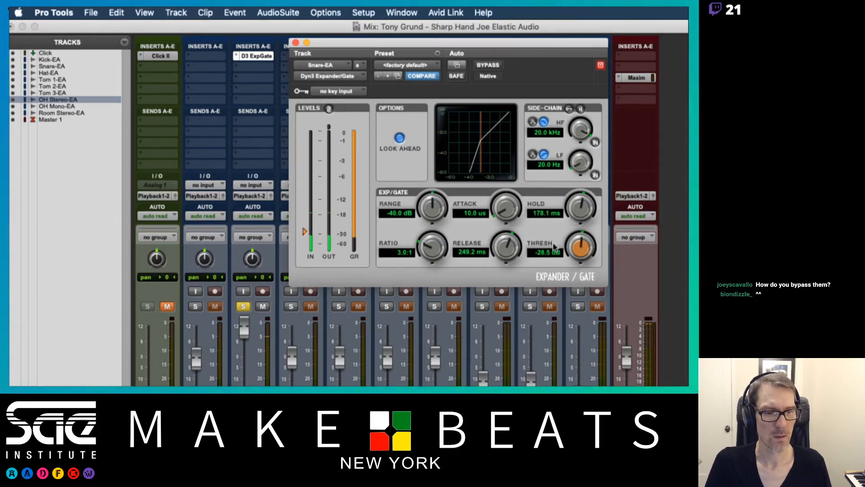
{"action": "left_click_drag", "start_coordinate": [579, 252], "coordinate": [581, 257]}
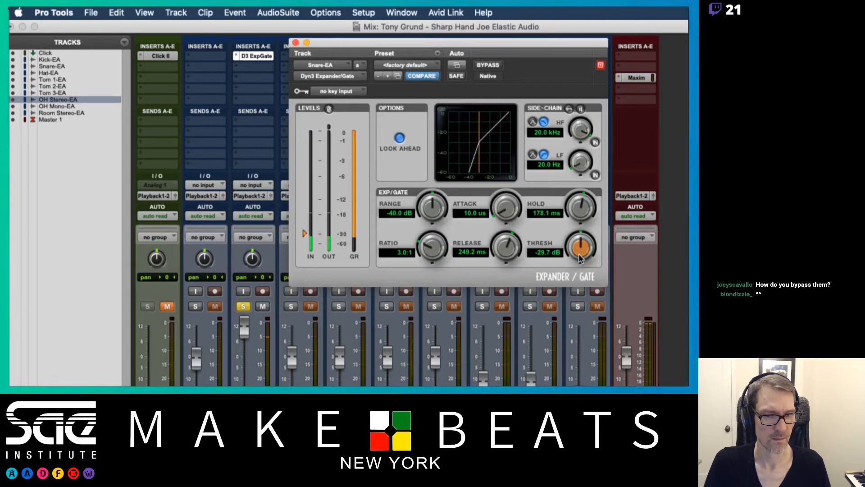
- Set the gate's range to -80.0 dB, its attack to 28.0 us and its ratio to 31.8:1
{"action": "left_click_drag", "start_coordinate": [432, 211], "coordinate": [425, 265]}
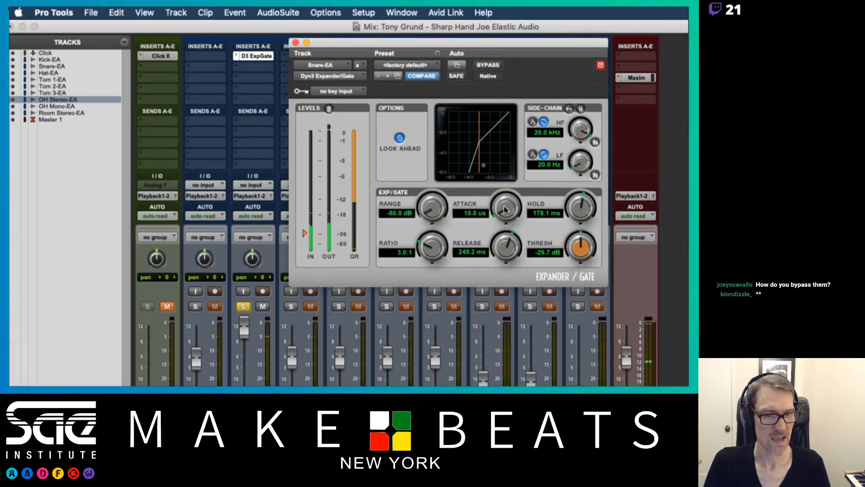
{"action": "mouse_move", "coordinate": [505, 210]}
{"action": "left_mouse_down"}
{"action": "mouse_move", "coordinate": [514, 150]}
{"action": "mouse_move", "coordinate": [507, 219]}
{"action": "left_mouse_up"}
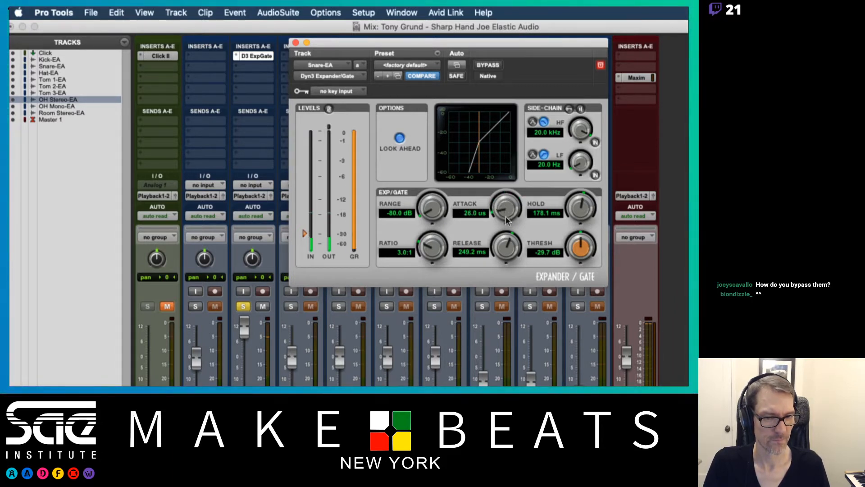
{"action": "mouse_move", "coordinate": [429, 256]}
{"action": "left_mouse_down"}
{"action": "mouse_move", "coordinate": [426, 218]}
{"action": "mouse_move", "coordinate": [435, 218]}
{"action": "mouse_move", "coordinate": [429, 240]}
{"action": "left_mouse_up"}
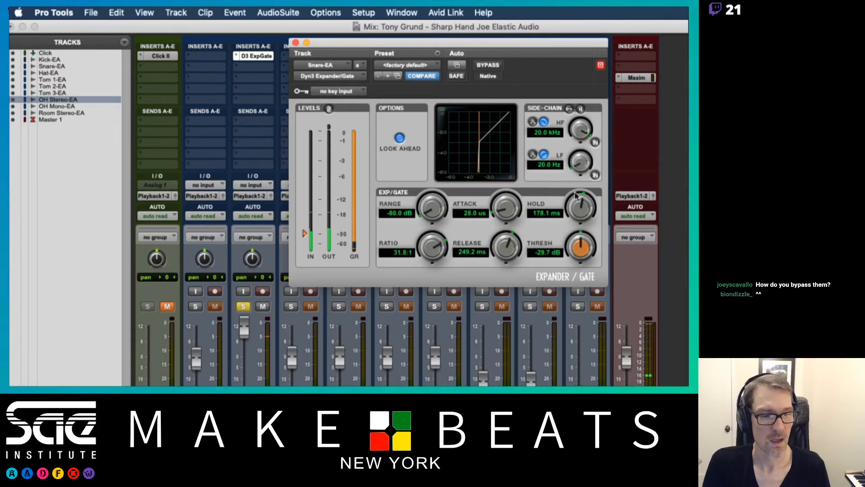
- Try short and long hold times on the gate, ending with a 13.4 ms hold and a 5.0 ms release
{"action": "left_click_drag", "start_coordinate": [581, 215], "coordinate": [581, 244]}
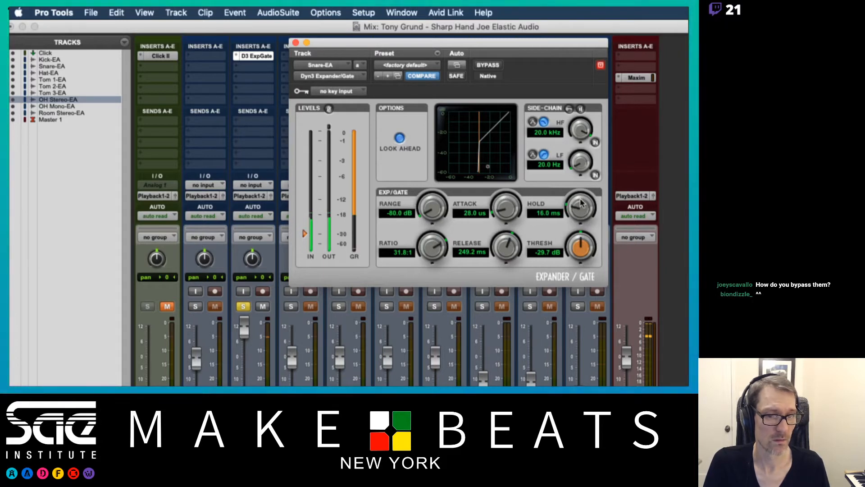
{"action": "left_click_drag", "start_coordinate": [582, 203], "coordinate": [581, 179]}
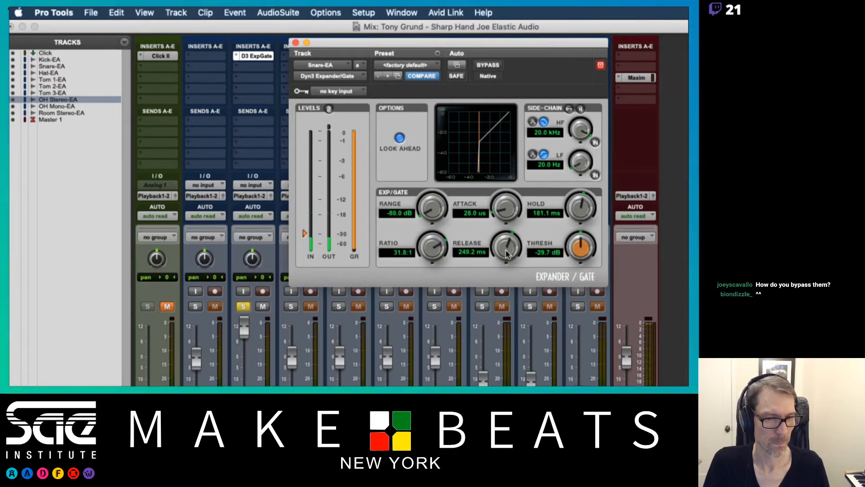
{"action": "left_click_drag", "start_coordinate": [506, 255], "coordinate": [509, 308]}
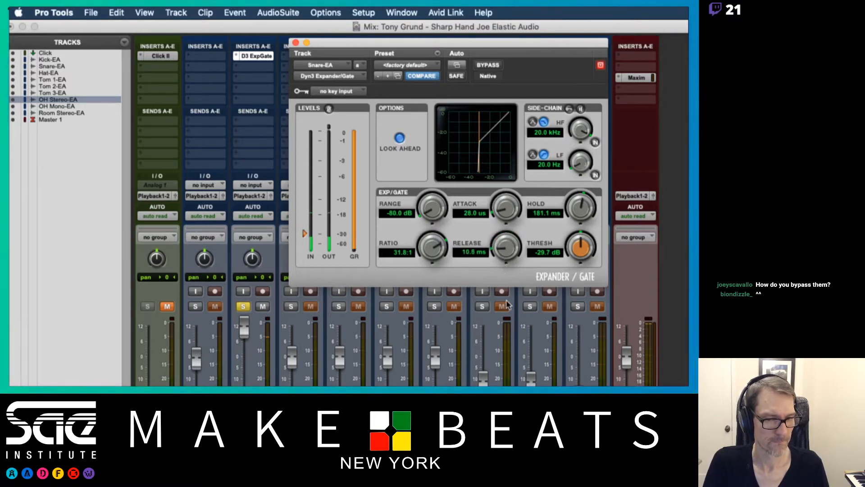
{"action": "left_click_drag", "start_coordinate": [579, 214], "coordinate": [577, 235]}
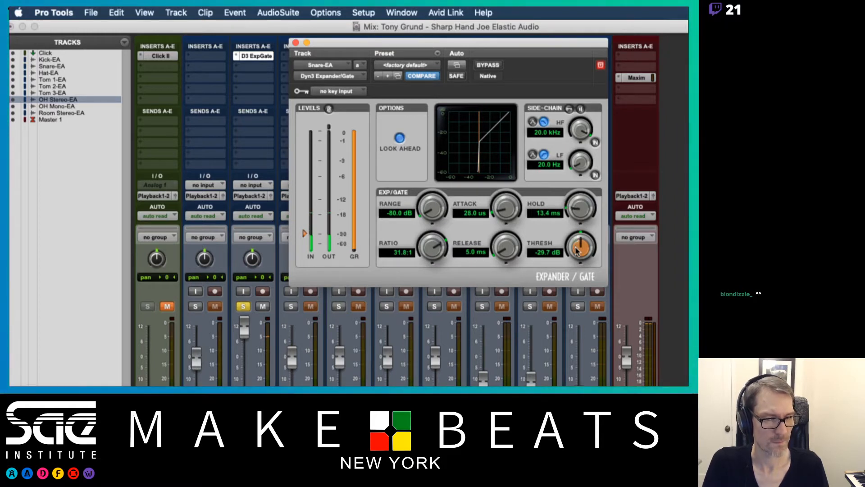
- Set the gate's hold to 104.3 ms and its release to 982.7 ms, and close the plug-in window
{"action": "left_click_drag", "start_coordinate": [577, 251], "coordinate": [581, 185]}
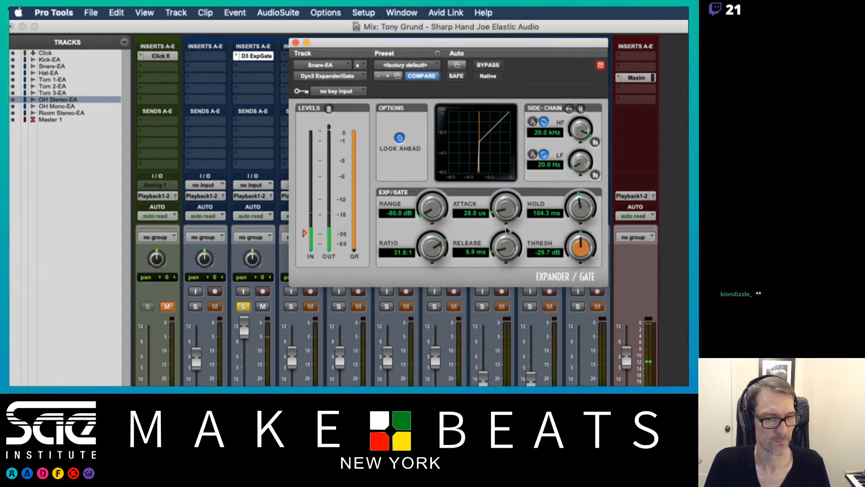
{"action": "left_click_drag", "start_coordinate": [504, 248], "coordinate": [516, 206]}
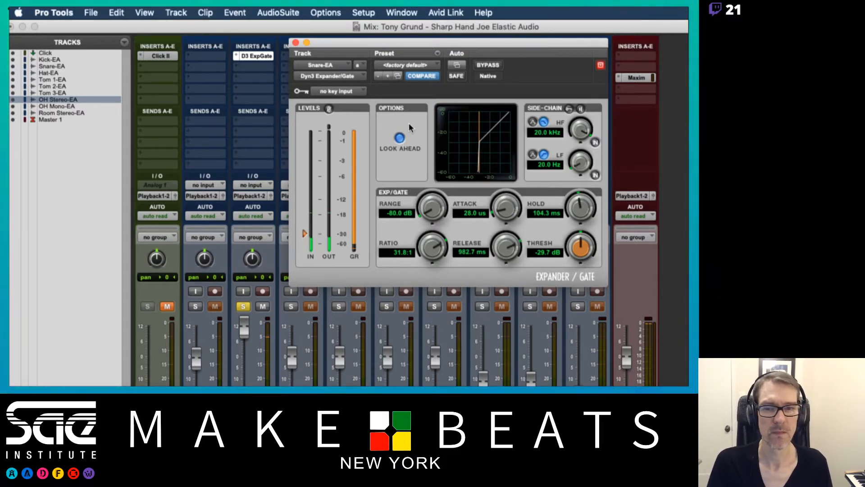
{"action": "left_click", "coordinate": [295, 42]}
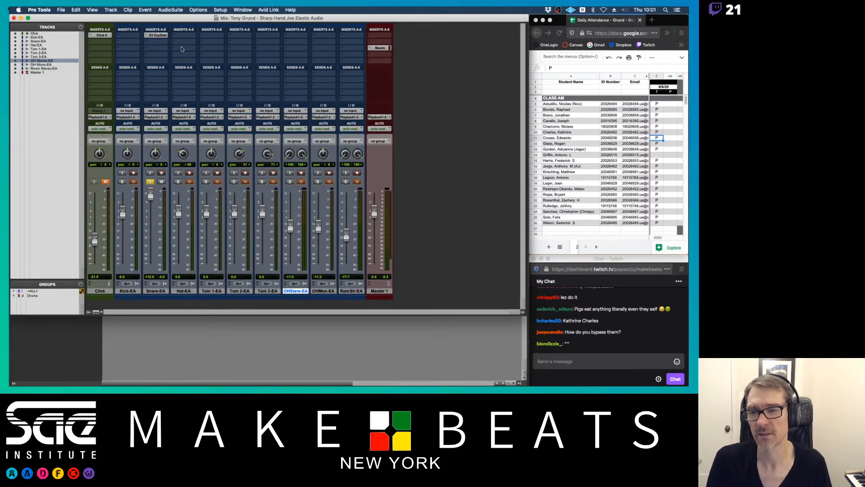
- Open the snare track's expander/gate, bypass and re-enable it within the plug-in window, and close the window
{"action": "left_click", "coordinate": [160, 36]}
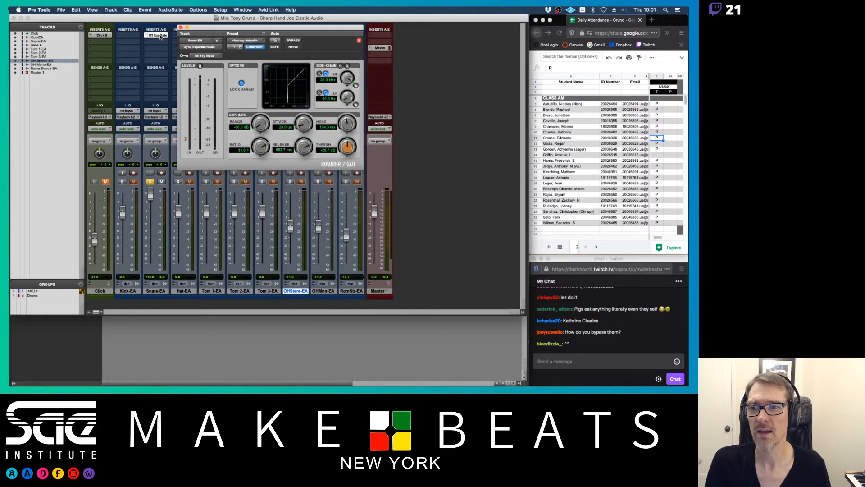
{"action": "left_click", "coordinate": [300, 41]}
{"action": "left_click", "coordinate": [299, 41]}
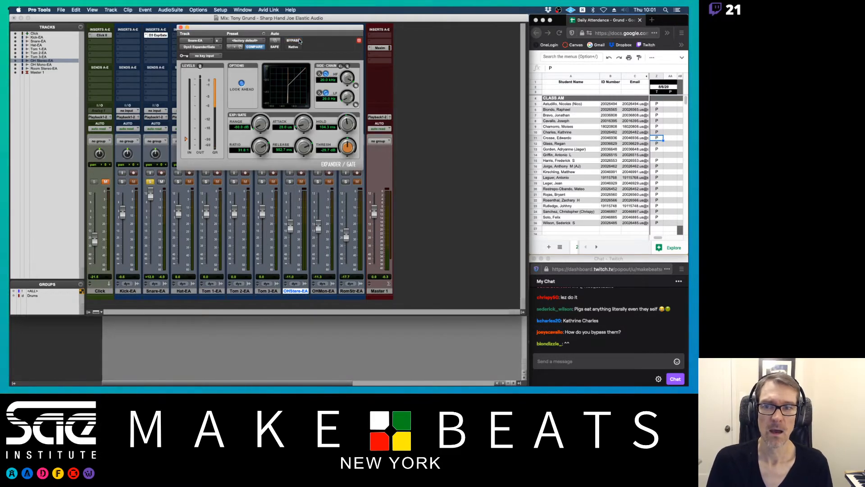
{"action": "left_click", "coordinate": [180, 28]}
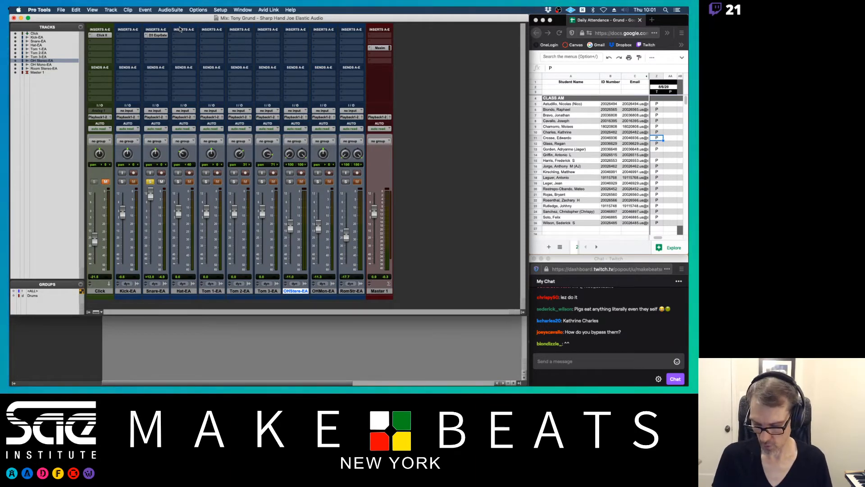
- Bypass the snare track's gate directly on its insert slot in the mixer and re-enable it
{"action": "left_click", "coordinate": [157, 35], "text": "super"}
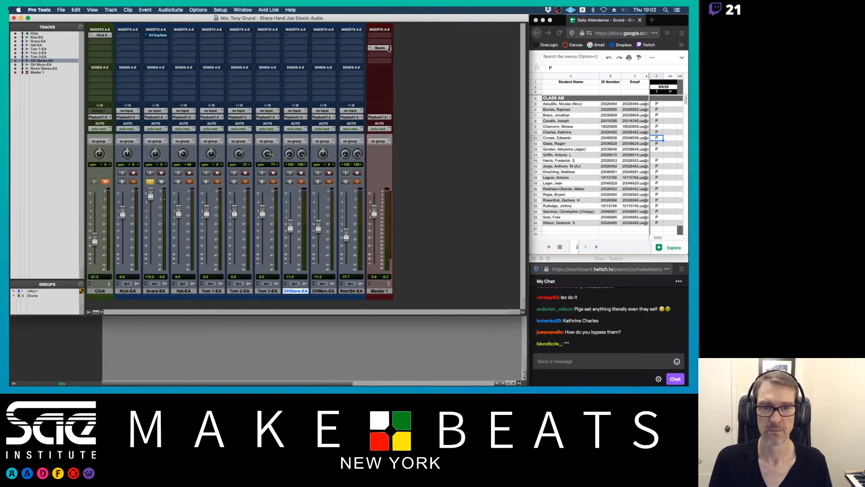
{"action": "left_click", "coordinate": [161, 36], "text": "super"}
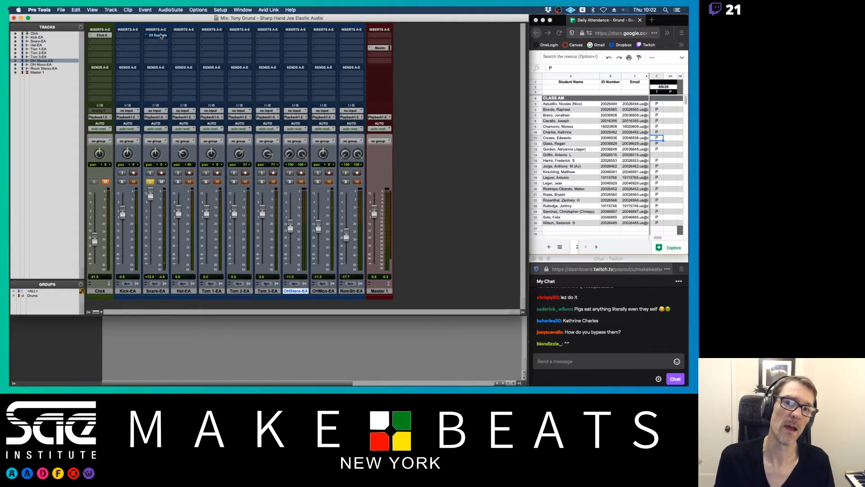
{"action": "left_click", "coordinate": [161, 36], "text": "super"}
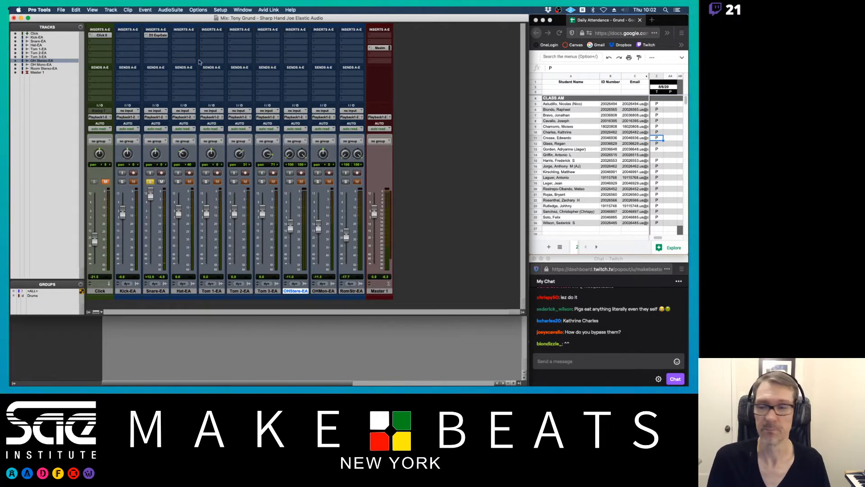
- Lower the snare track's volume fader to about -0.4 dB during playback
{"action": "left_click_drag", "start_coordinate": [150, 194], "coordinate": [151, 215]}
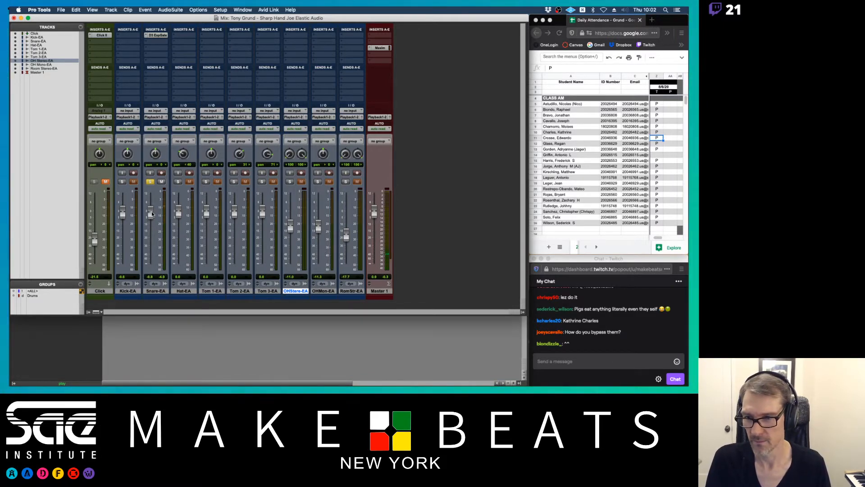
{"action": "left_click_drag", "start_coordinate": [151, 212], "coordinate": [153, 210]}
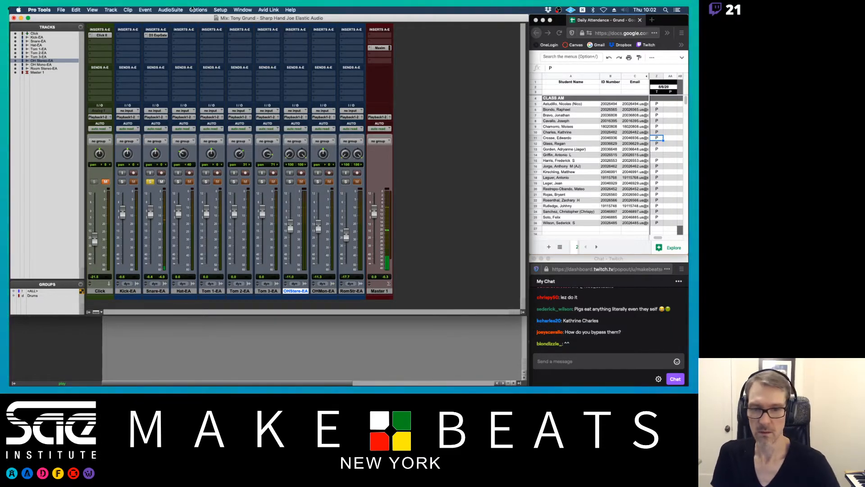
- Switch to the Preview lecture notes, advance to the page on multichannel and multimono plug-ins, and return to Pro Tools
{"action": "key", "text": "super+Tab"}
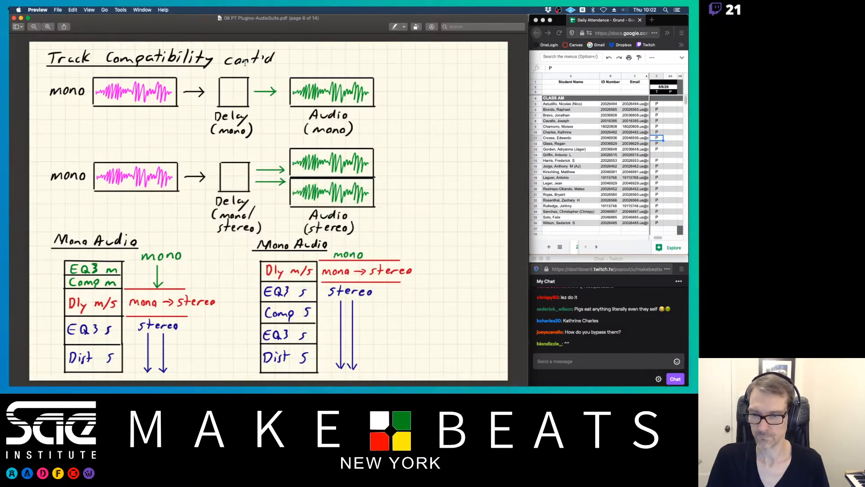
{"action": "key", "text": "Down"}
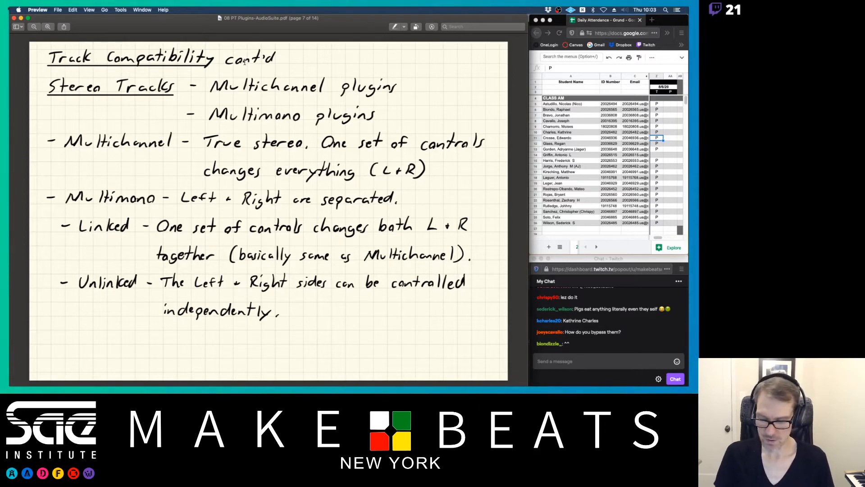
{"action": "key", "text": "super+Tab"}
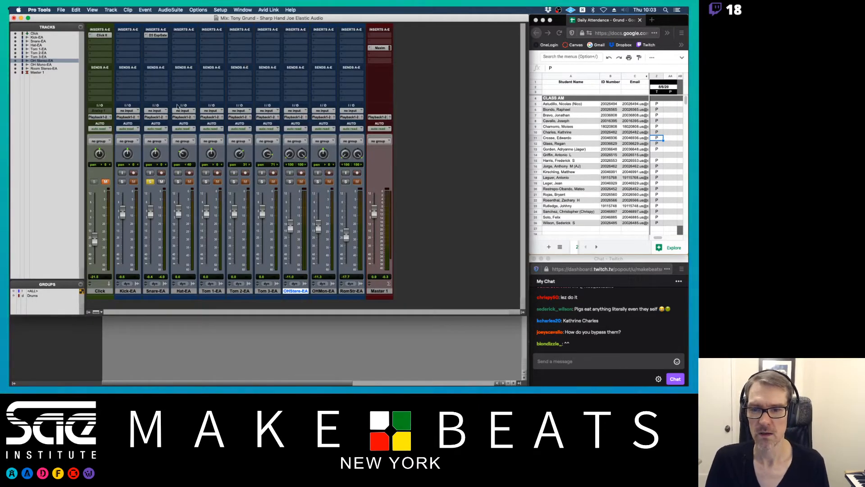
- Unsolo the snare, solo the stereo room track instead, play it, and raise its fader to about -8 dB
{"action": "left_click", "coordinate": [150, 182]}
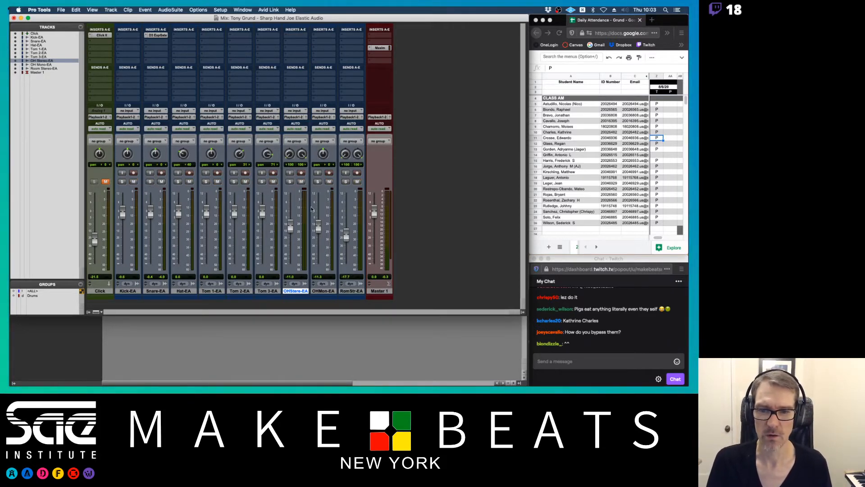
{"action": "left_click", "coordinate": [290, 182]}
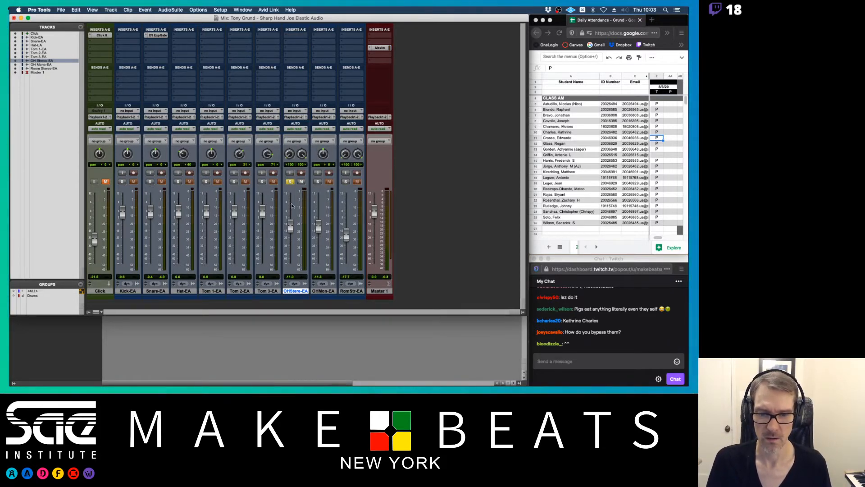
{"action": "left_click", "coordinate": [290, 182]}
{"action": "left_click", "coordinate": [345, 181]}
{"action": "key", "text": "space"}
{"action": "left_click_drag", "start_coordinate": [346, 235], "coordinate": [347, 223]}
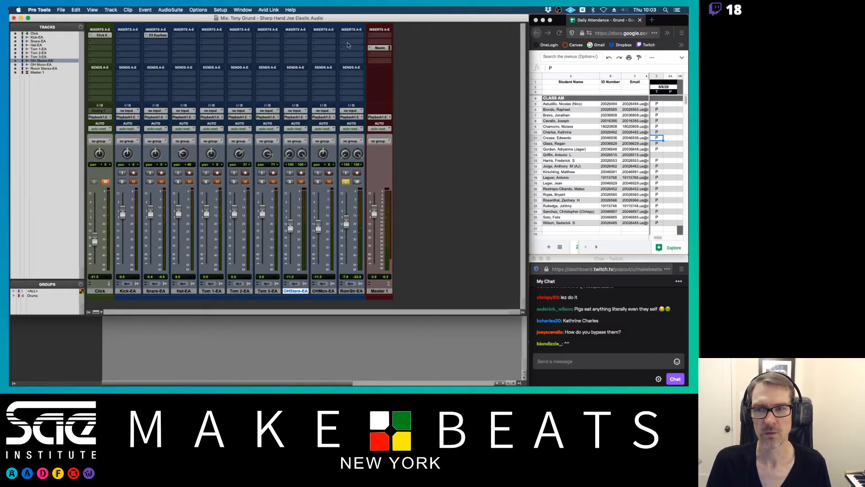
- Insert a multi-mono EQ3 7-Band on the stereo room track's insert B and move its window clear of the inserts
{"action": "left_click", "coordinate": [354, 44]}
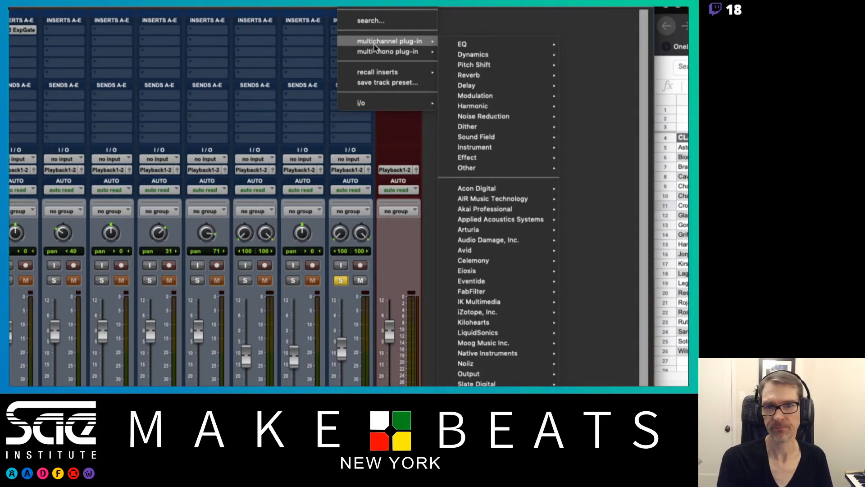
{"action": "mouse_move", "coordinate": [374, 53]}
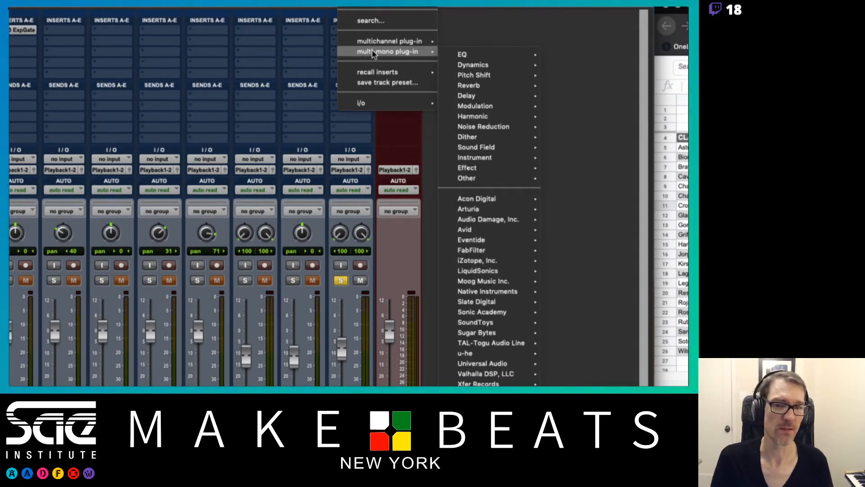
{"action": "mouse_move", "coordinate": [486, 57]}
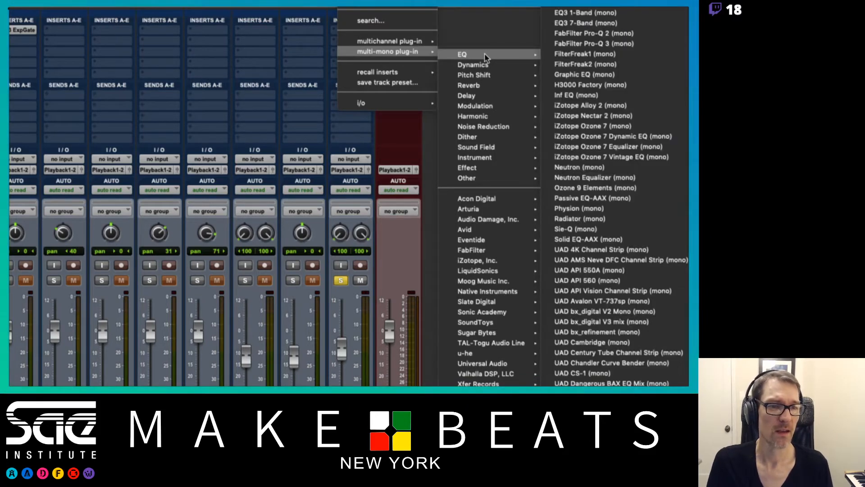
{"action": "left_click", "coordinate": [611, 24]}
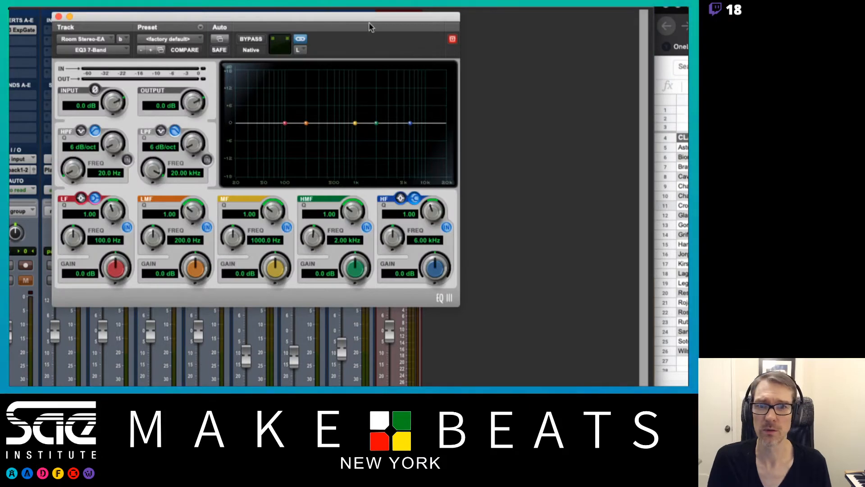
{"action": "left_click_drag", "start_coordinate": [373, 23], "coordinate": [210, 49]}
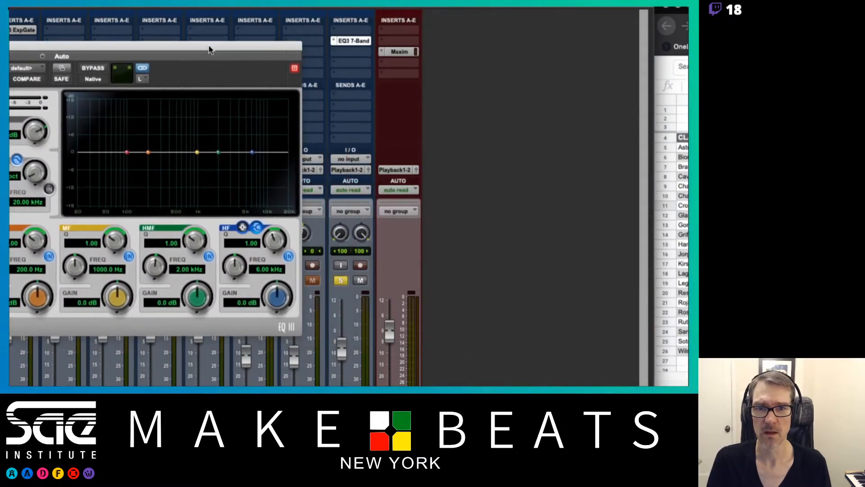
- Insert a multichannel EQ3 7-Band on the stereo room track's insert C
{"action": "left_click", "coordinate": [353, 52]}
{"action": "mouse_move", "coordinate": [390, 53]}
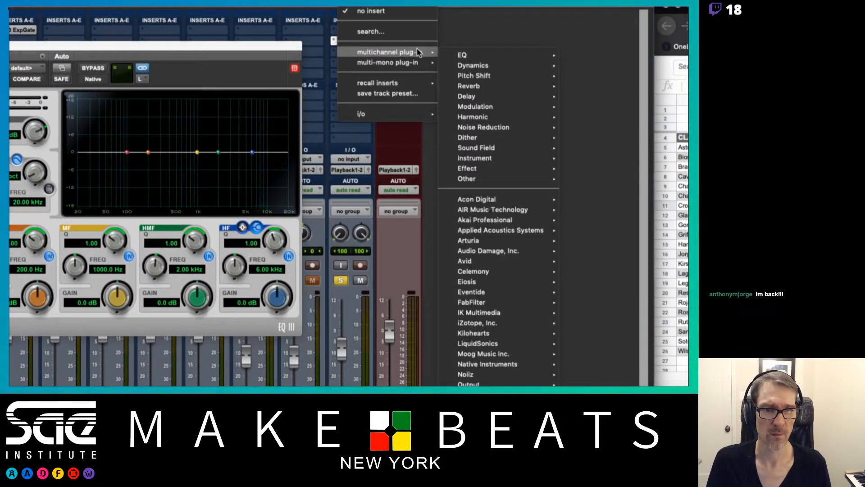
{"action": "mouse_move", "coordinate": [499, 56]}
{"action": "left_click", "coordinate": [586, 54]}
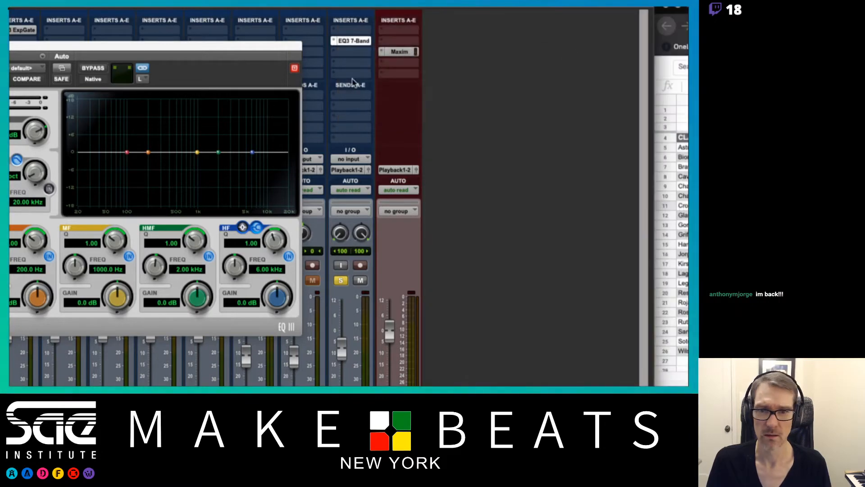
- Show both EQ3 7-Band windows together and arrange them side by side, multi-mono beside multichannel
{"action": "left_click", "coordinate": [348, 40], "text": "shift"}
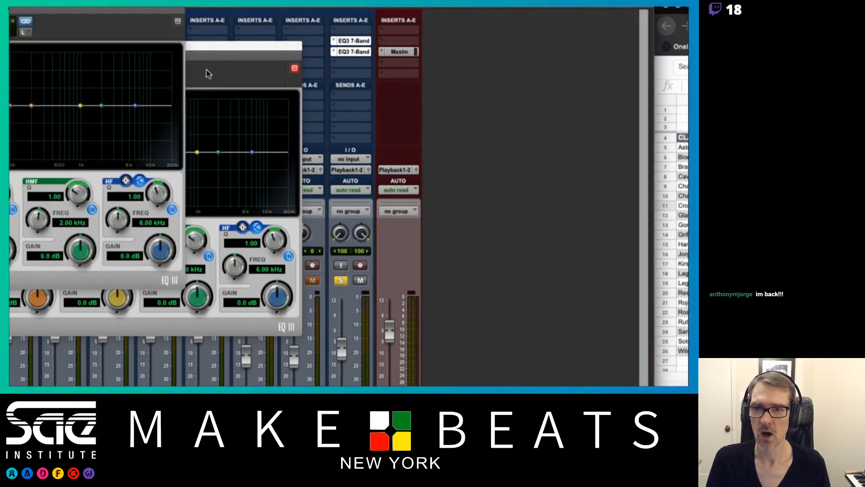
{"action": "left_click", "coordinate": [216, 46]}
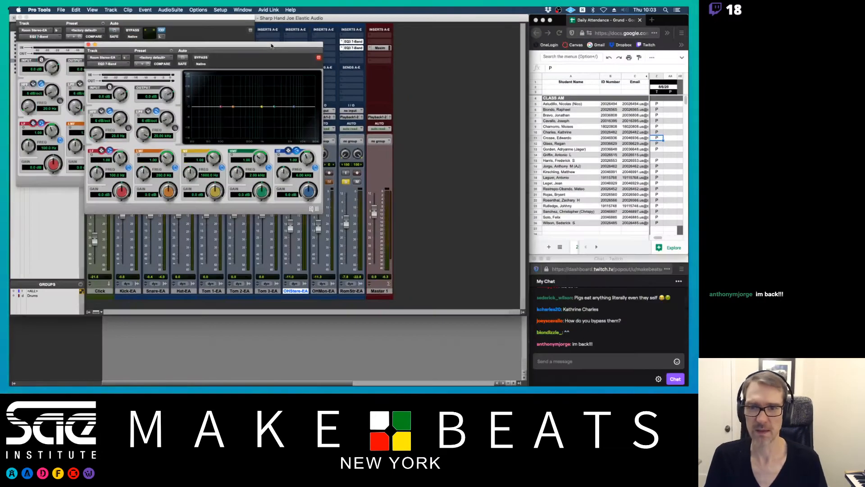
{"action": "left_click_drag", "start_coordinate": [272, 46], "coordinate": [465, 70]}
{"action": "left_click_drag", "start_coordinate": [214, 21], "coordinate": [236, 73]}
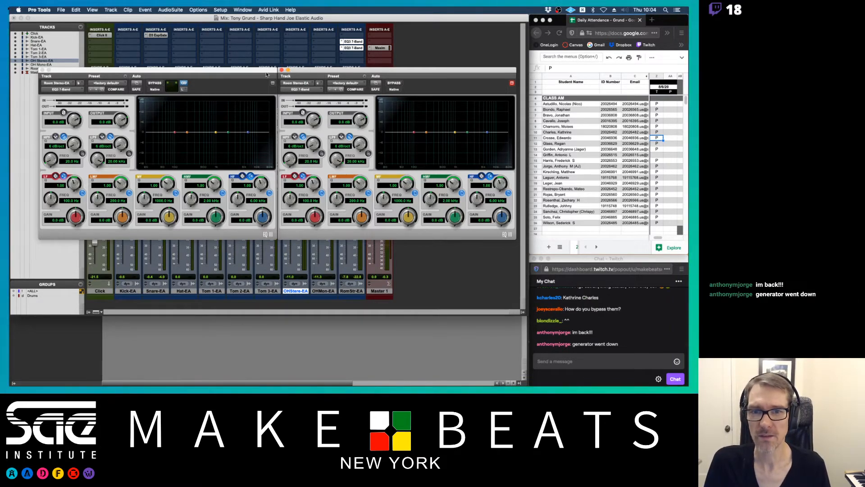
- Unlink the multi-mono EQ's left and right channels and try its channel selector and link control, ending unlinked on Left
{"action": "left_click", "coordinate": [238, 71]}
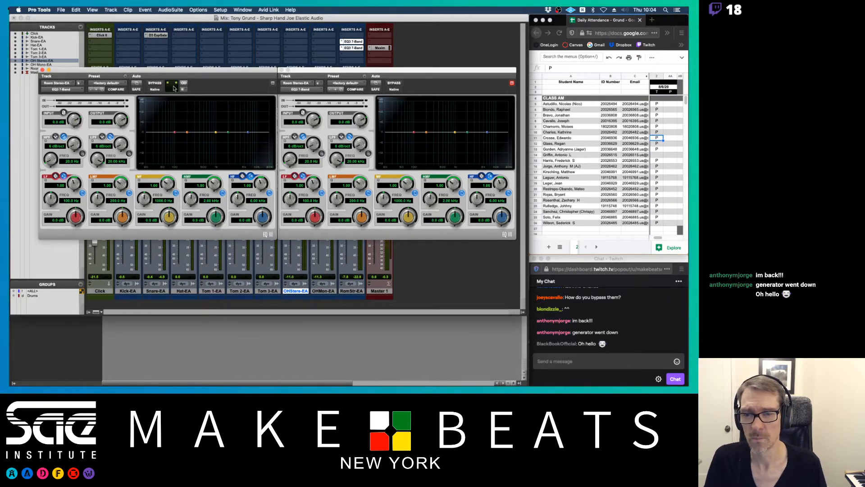
{"action": "left_click", "coordinate": [173, 86]}
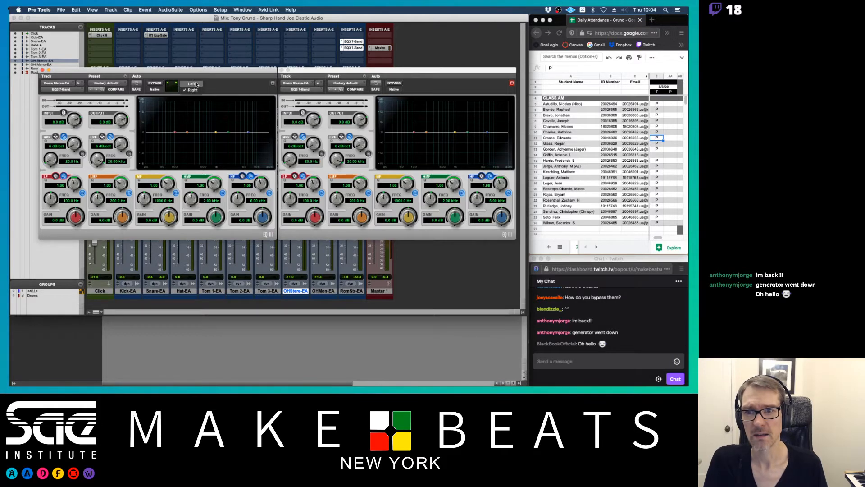
{"action": "left_click", "coordinate": [195, 83]}
{"action": "left_click", "coordinate": [186, 90]}
{"action": "left_click", "coordinate": [189, 98]}
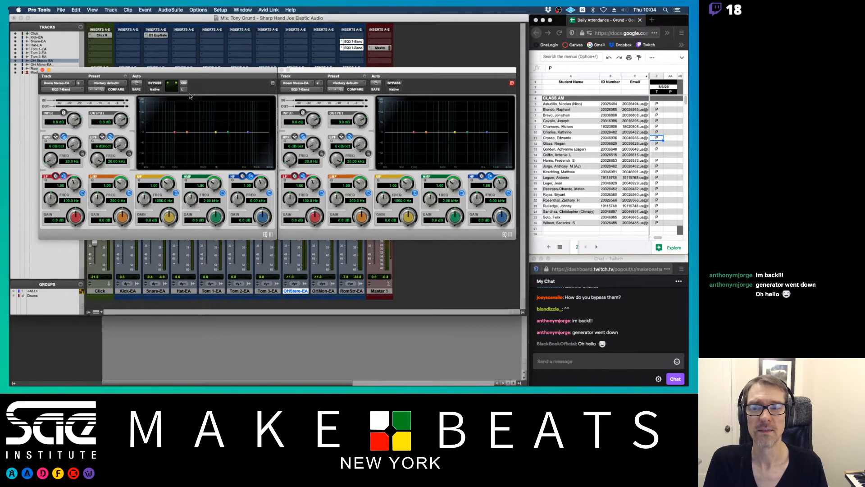
{"action": "left_click", "coordinate": [187, 84]}
{"action": "left_click", "coordinate": [189, 84]}
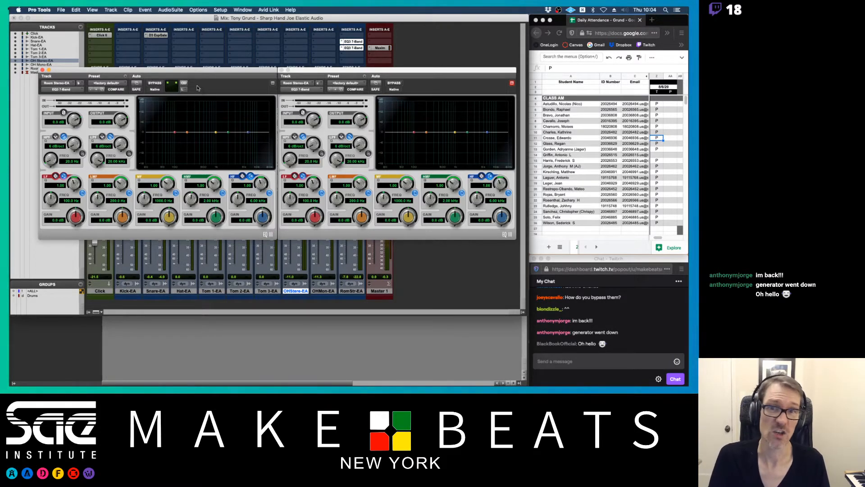
- With the multi-mono EQ on its left channel, cut the MF band by 10.8 dB at 940.7 Hz during playback
{"action": "left_click", "coordinate": [186, 86]}
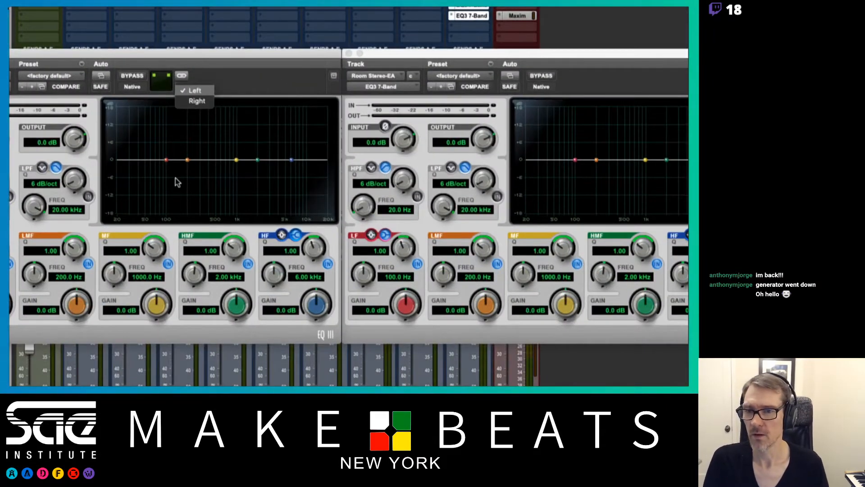
{"action": "left_click", "coordinate": [204, 116]}
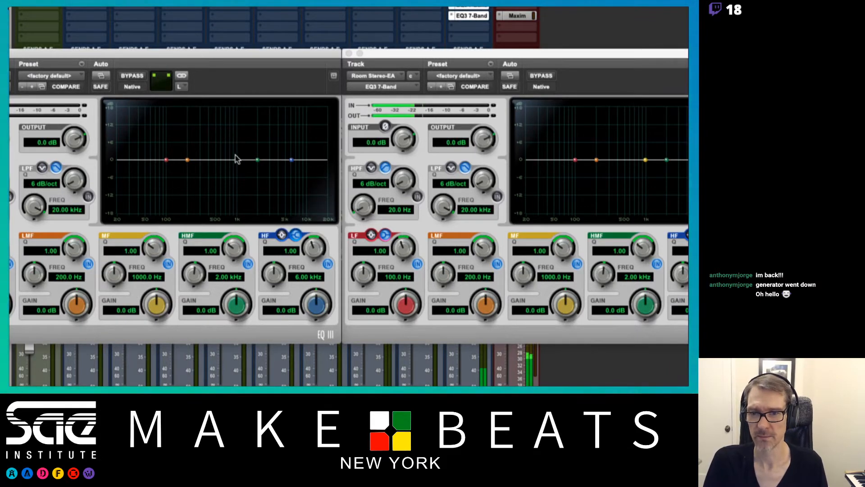
{"action": "left_click_drag", "start_coordinate": [236, 159], "coordinate": [235, 192]}
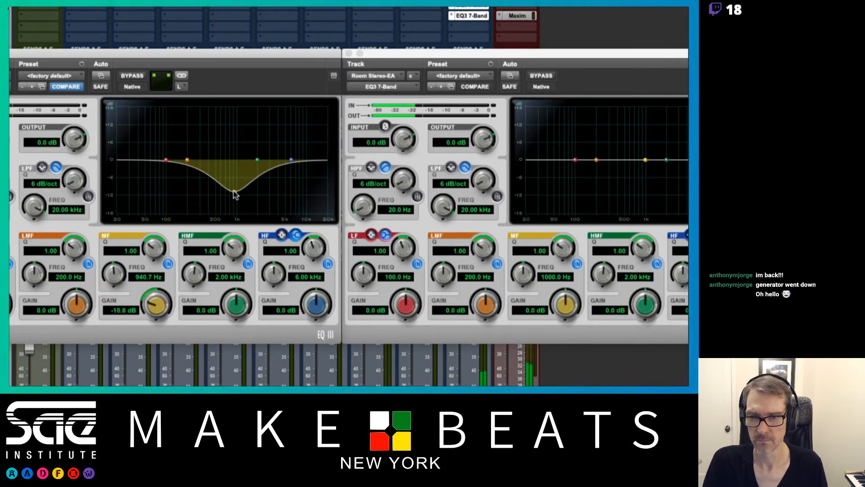
- Switch the multi-mono EQ to its right channel and boost the MF band by 7.3 dB at 978.8 Hz
{"action": "left_click", "coordinate": [182, 89]}
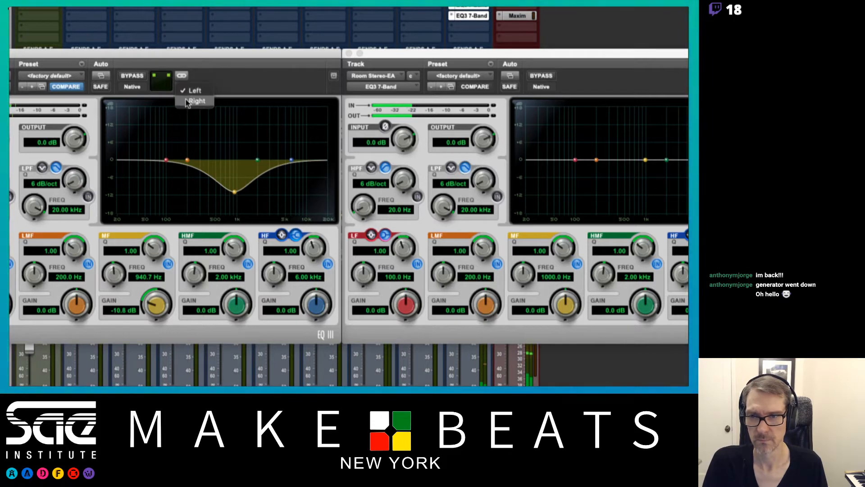
{"action": "left_click", "coordinate": [193, 100]}
{"action": "left_click_drag", "start_coordinate": [234, 193], "coordinate": [237, 140]}
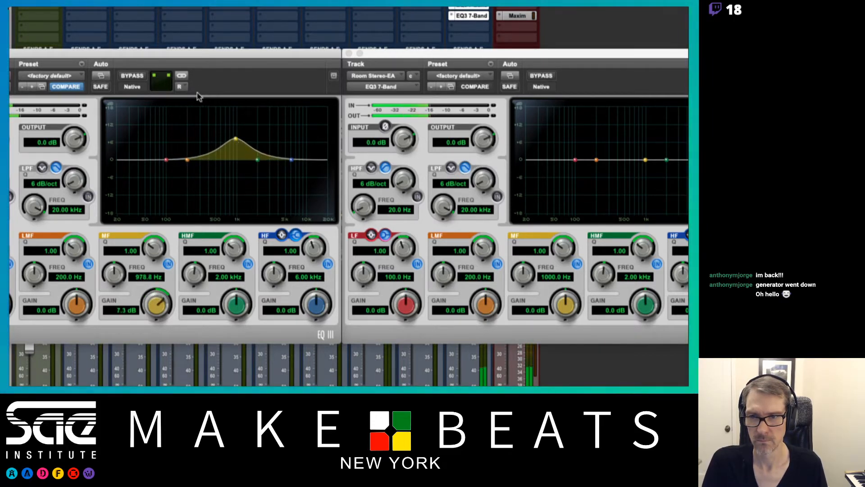
- Compare the multi-mono EQ's two channels, cutting the right channel's MF band by 8.1 dB at 818.7 Hz and ending on Left
{"action": "left_click", "coordinate": [179, 87]}
{"action": "left_click", "coordinate": [186, 79]}
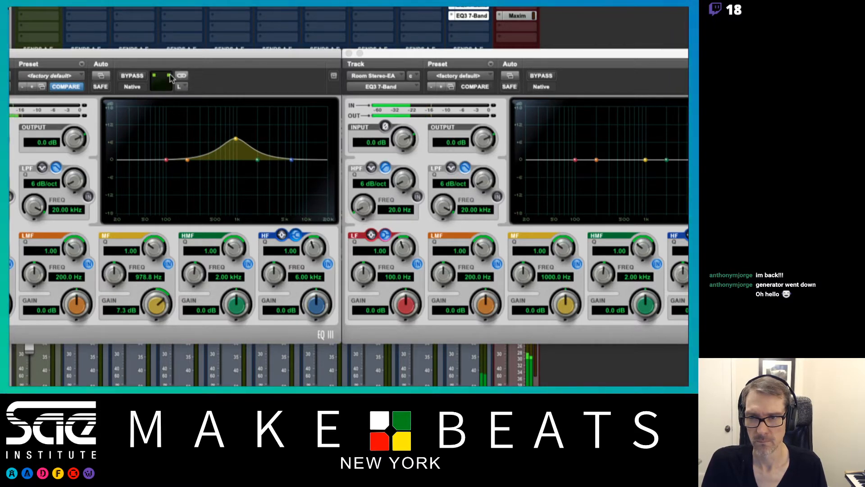
{"action": "left_click", "coordinate": [179, 86]}
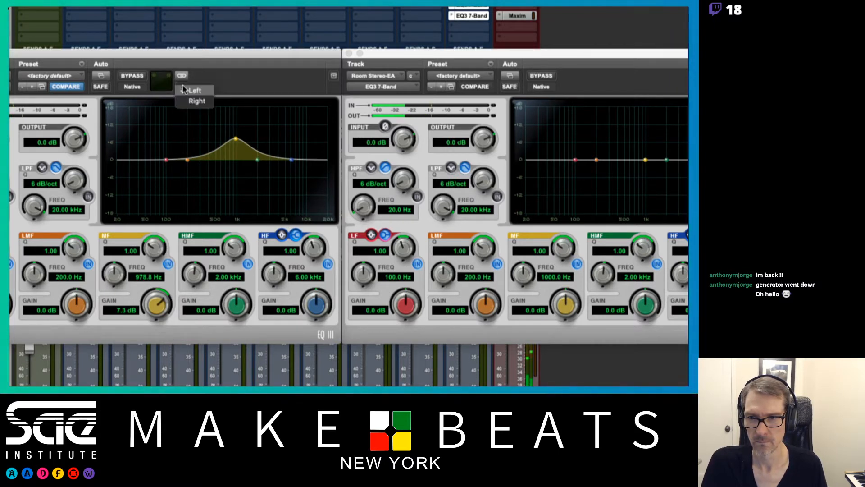
{"action": "left_click", "coordinate": [193, 101]}
{"action": "left_click_drag", "start_coordinate": [235, 140], "coordinate": [231, 186]}
{"action": "left_click", "coordinate": [181, 87]}
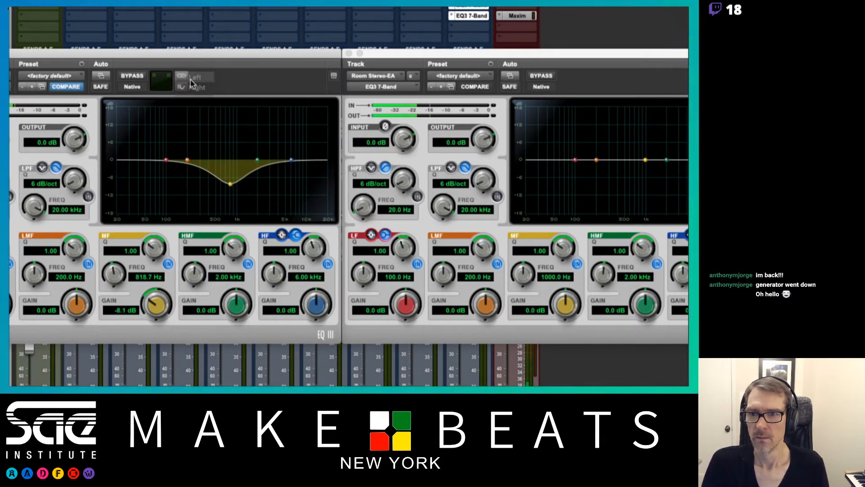
{"action": "left_click", "coordinate": [190, 79]}
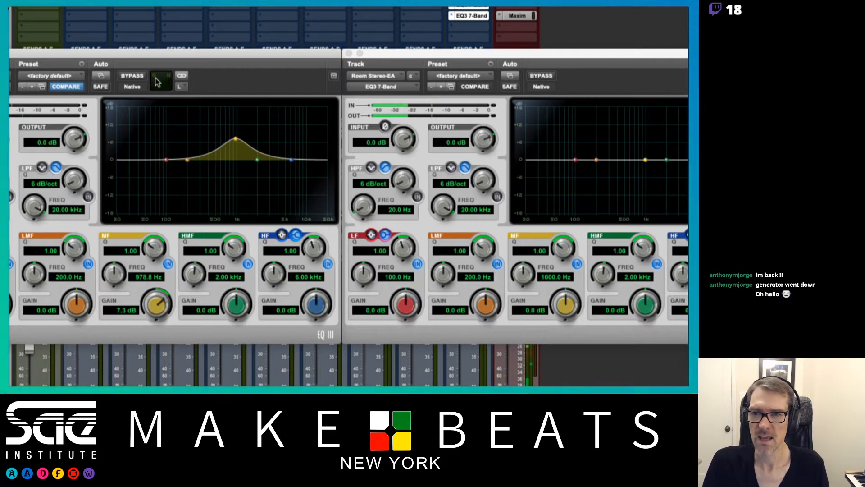
- Relink the multi-mono EQ keeping the left channel's settings, and with it unlinked again cut the right channel's MF by 8.3 dB at 886.3 Hz
{"action": "left_click", "coordinate": [180, 77]}
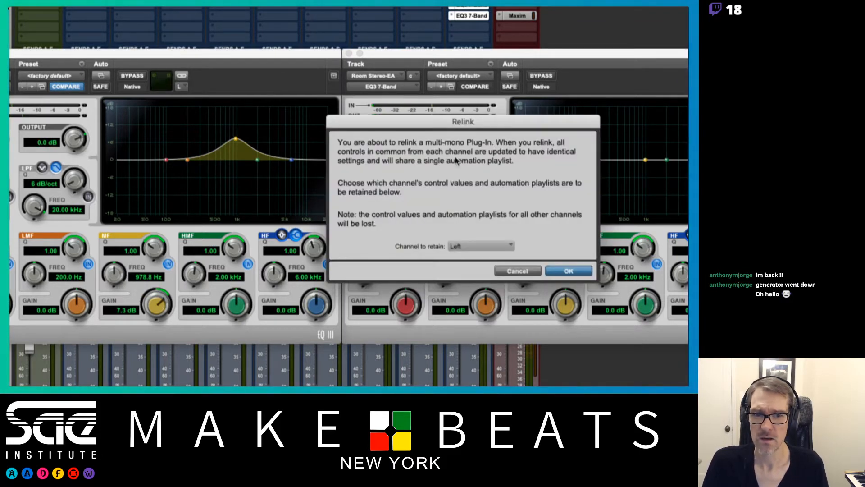
{"action": "key", "text": "Return"}
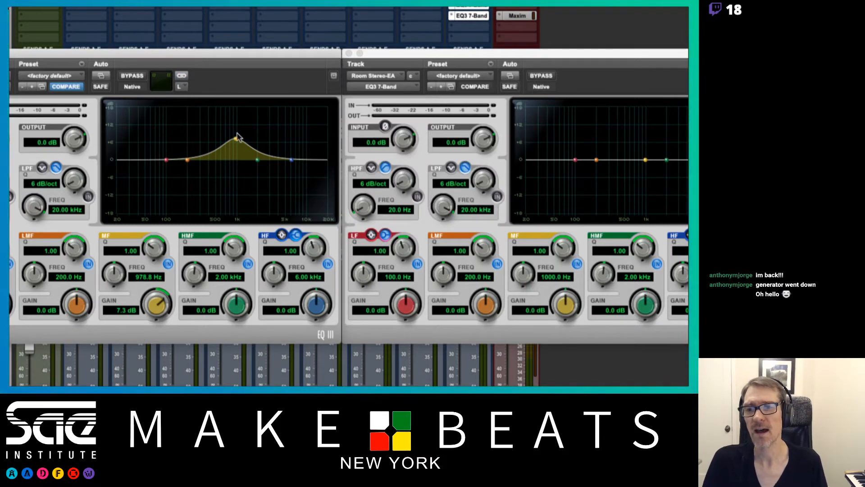
{"action": "left_click", "coordinate": [182, 87]}
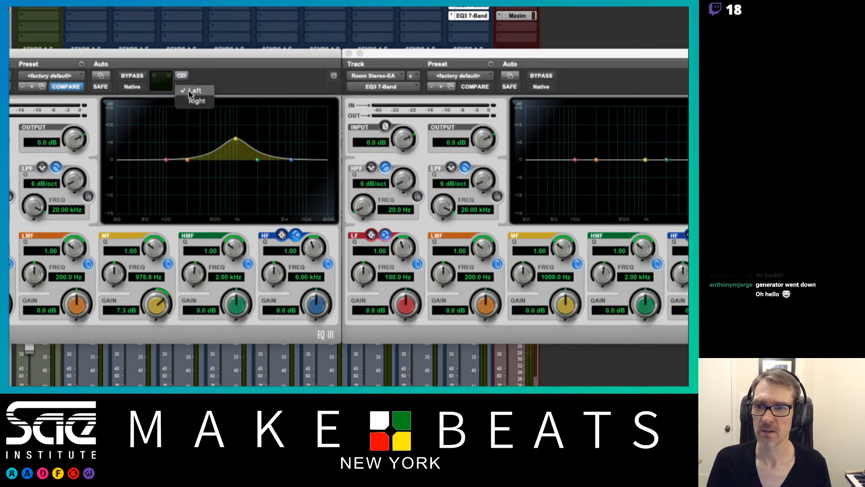
{"action": "left_click", "coordinate": [196, 101]}
{"action": "left_click_drag", "start_coordinate": [238, 142], "coordinate": [234, 189]}
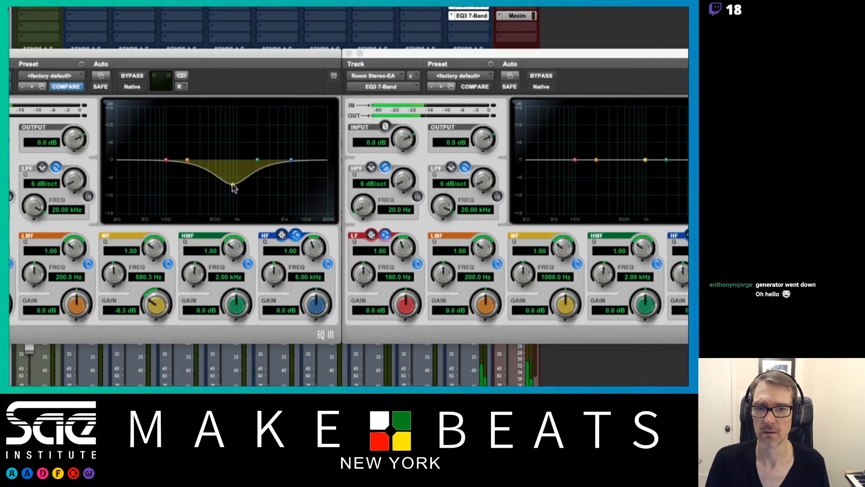
- Relink the multi-mono EQ retaining the left channel, and cut the linked MF band by 2.8 dB at 835.1 Hz
{"action": "left_click", "coordinate": [181, 77]}
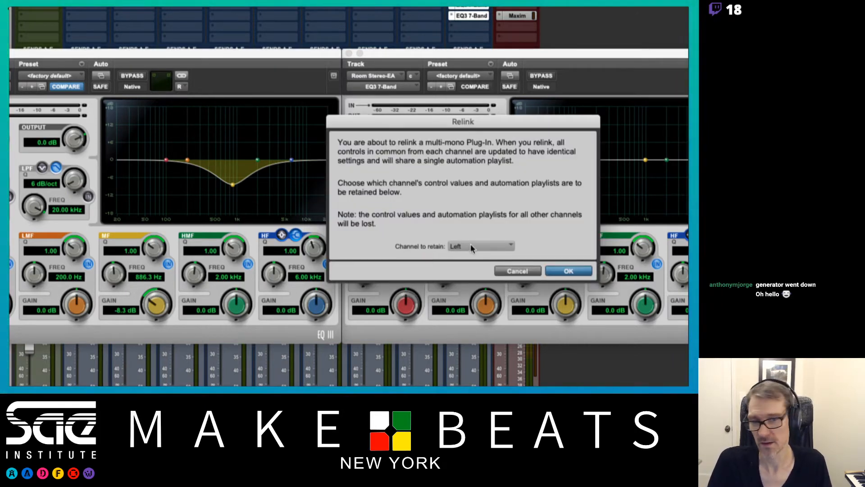
{"action": "left_click", "coordinate": [569, 271]}
{"action": "left_click_drag", "start_coordinate": [235, 138], "coordinate": [231, 168]}
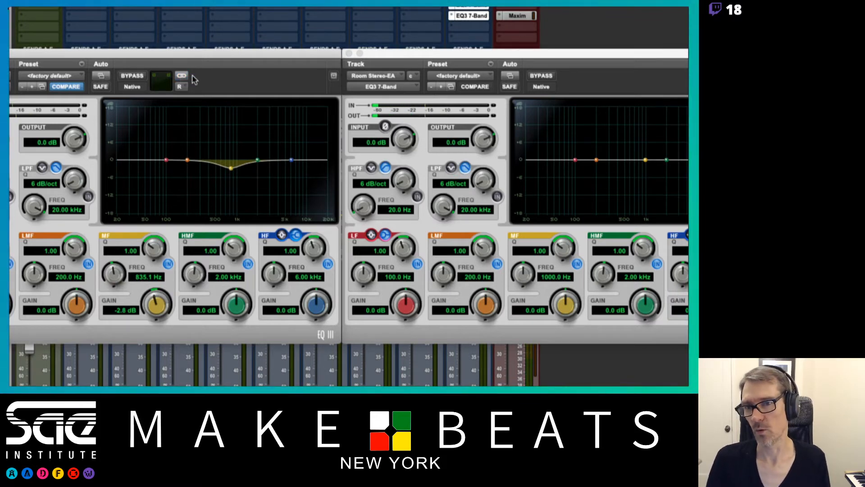
- With the channels unlinked, switch the multi-mono EQ to Left and boost its LMF band by 5.2 dB at 212.3 Hz
{"action": "left_click", "coordinate": [180, 87]}
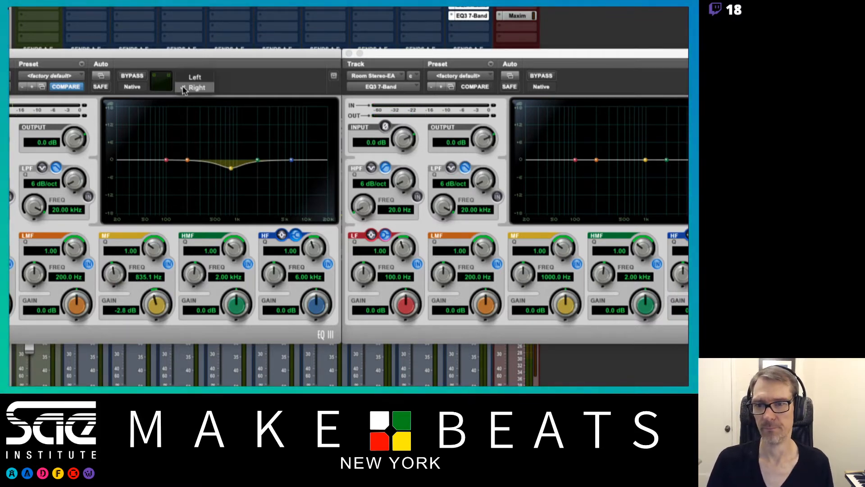
{"action": "left_click", "coordinate": [196, 78]}
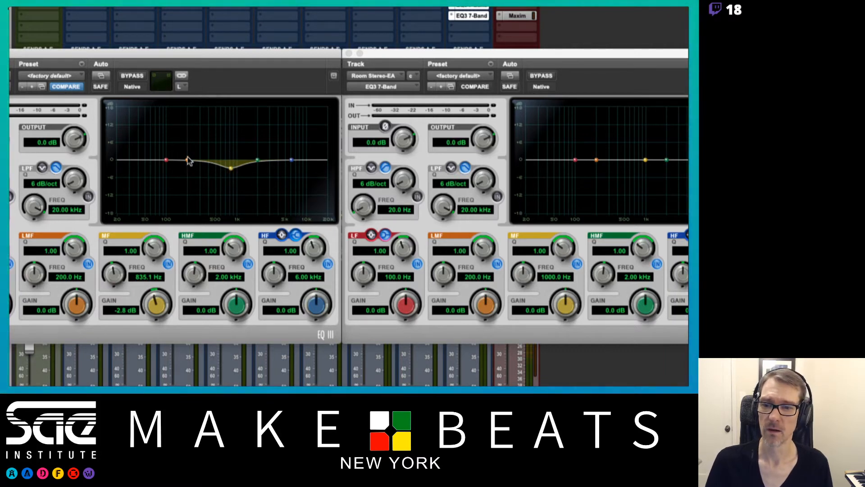
{"action": "left_click_drag", "start_coordinate": [188, 160], "coordinate": [188, 145]}
- Switch the multi-mono EQ to Right, cut its LMF band near 192 Hz and boost its MF band near 1.2 kHz
{"action": "left_click", "coordinate": [182, 87]}
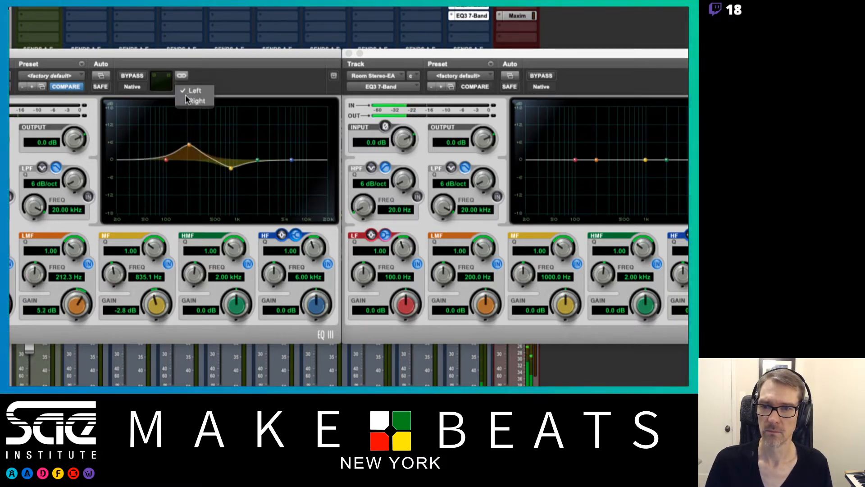
{"action": "left_click", "coordinate": [194, 97]}
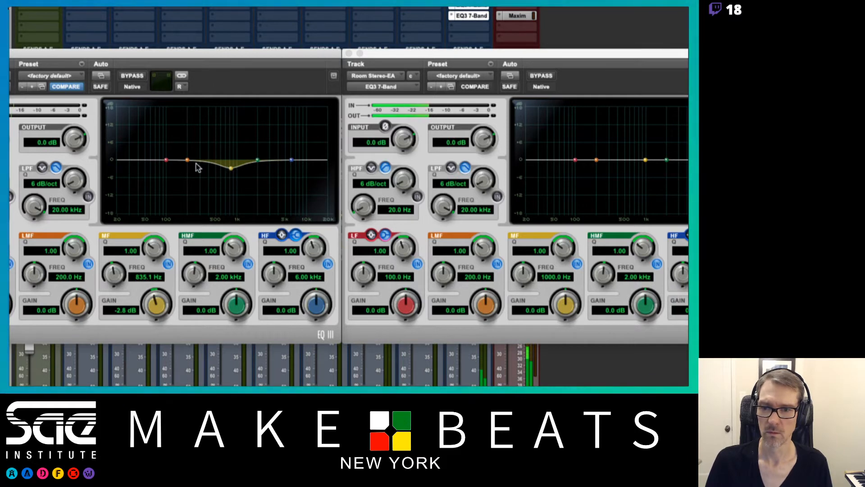
{"action": "left_click_drag", "start_coordinate": [187, 160], "coordinate": [244, 144]}
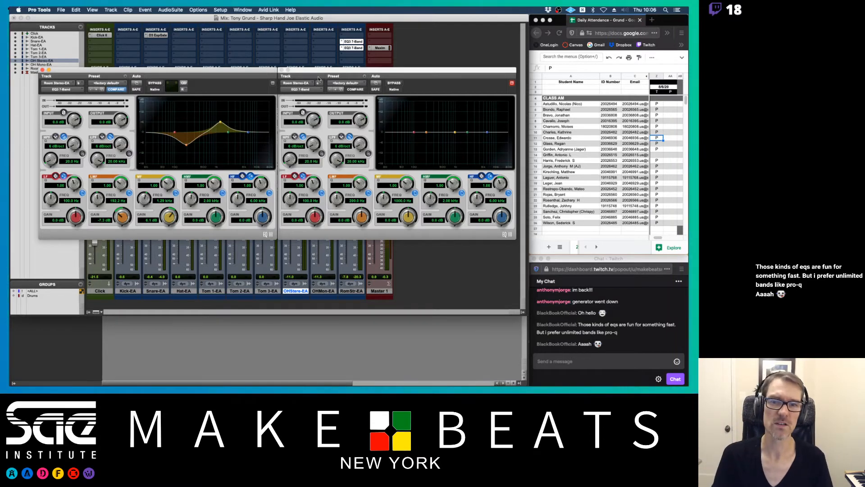
- Close both EQ3 7-Band windows and remove the multi-mono EQ insert from the Room Stereo-EA track
{"action": "left_click", "coordinate": [331, 70]}
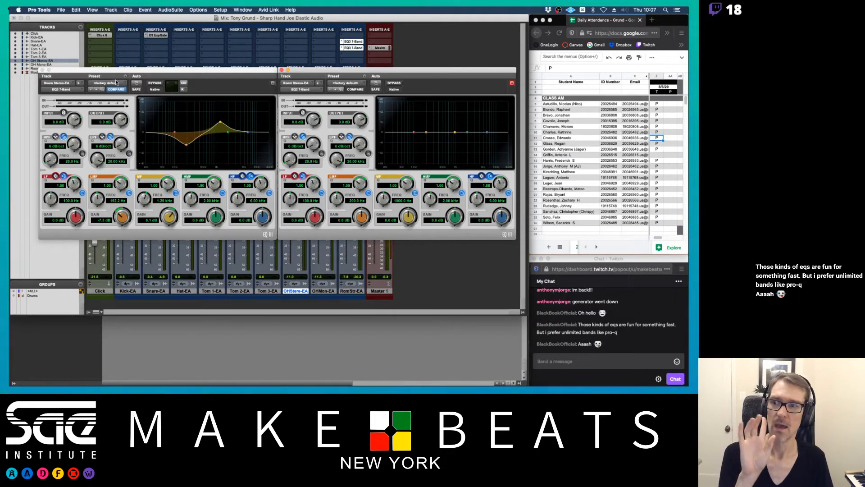
{"action": "left_click", "coordinate": [42, 71]}
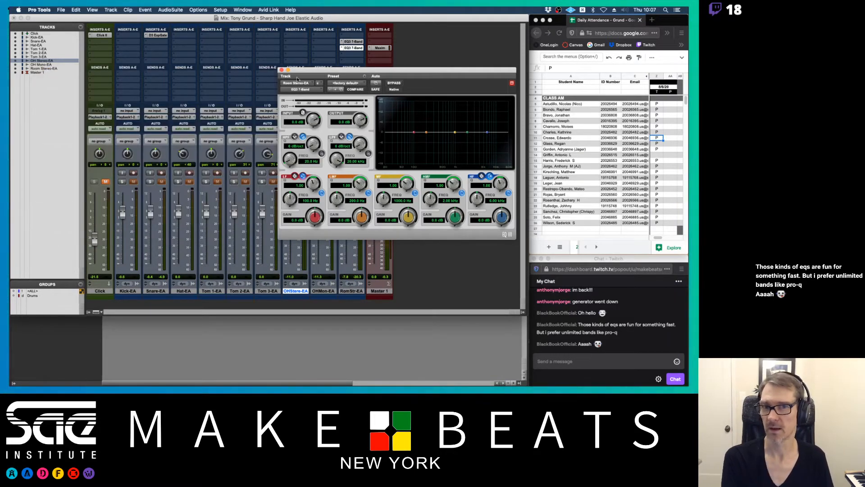
{"action": "left_click", "coordinate": [282, 71]}
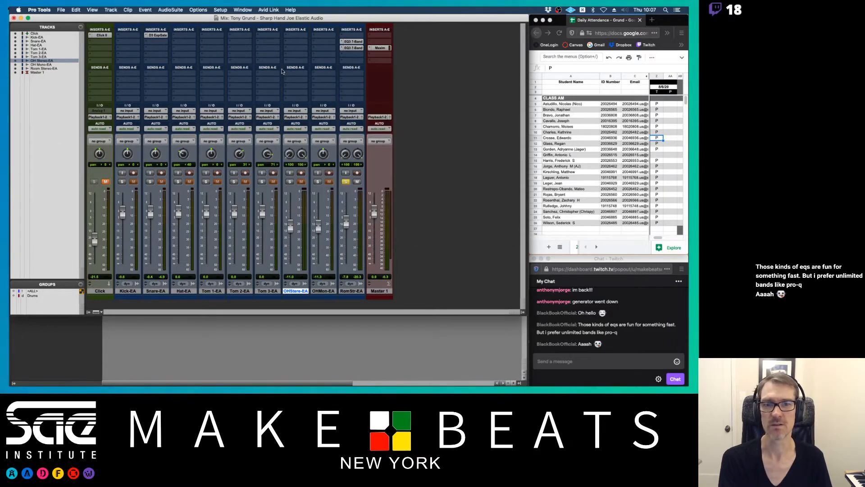
{"action": "left_click", "coordinate": [342, 41]}
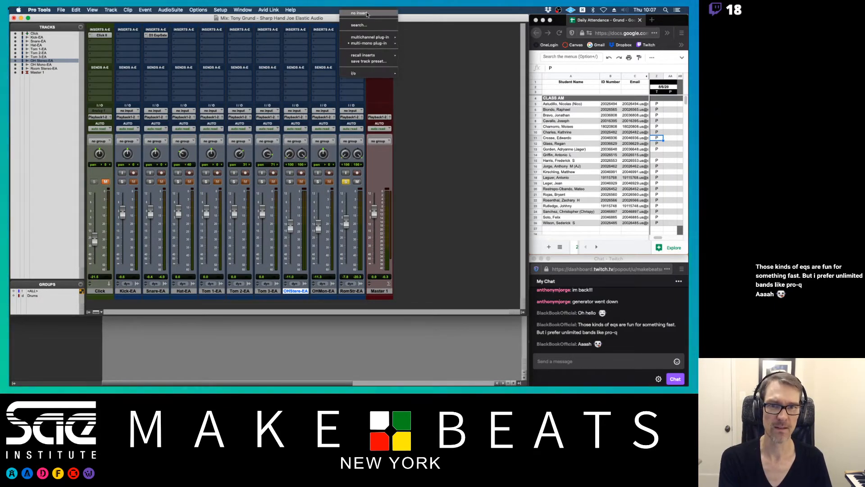
{"action": "left_click", "coordinate": [367, 14]}
- Replace the Room Stereo-EA track's multichannel EQ with a multi-mono Trim plug-in and set its gain range to +12 dB
{"action": "left_click", "coordinate": [340, 50]}
{"action": "mouse_move", "coordinate": [352, 54]}
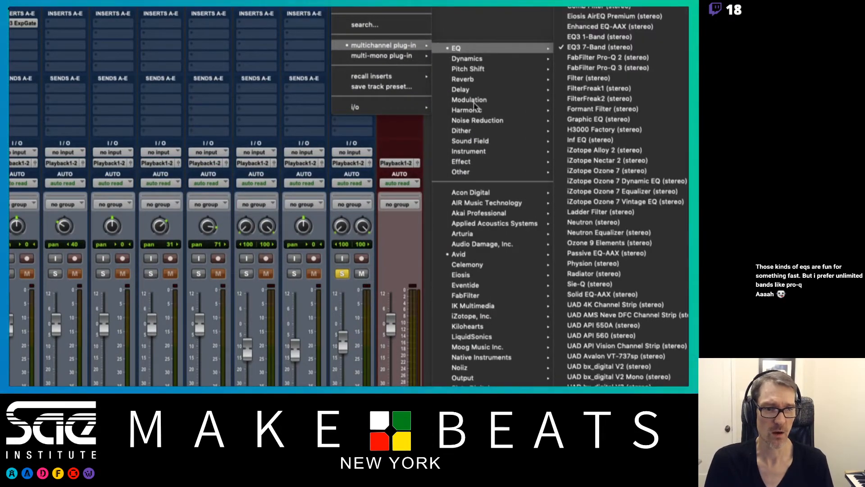
{"action": "mouse_move", "coordinate": [466, 174]}
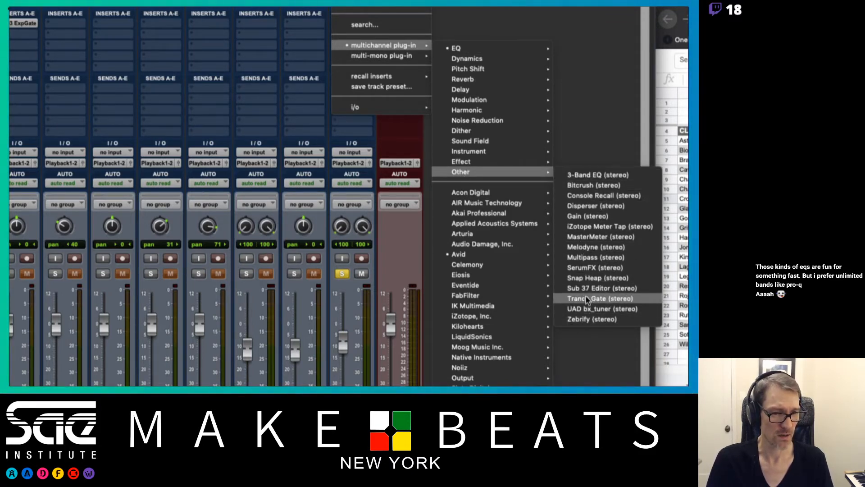
{"action": "mouse_move", "coordinate": [406, 56]}
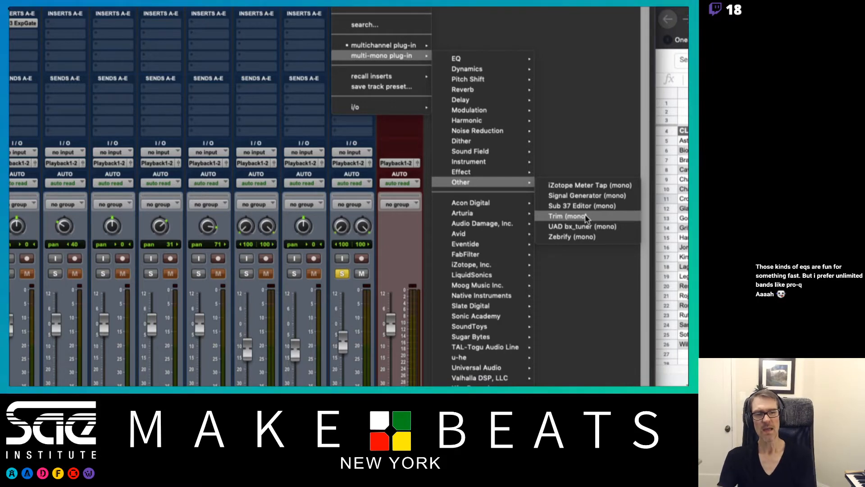
{"action": "left_click", "coordinate": [568, 217]}
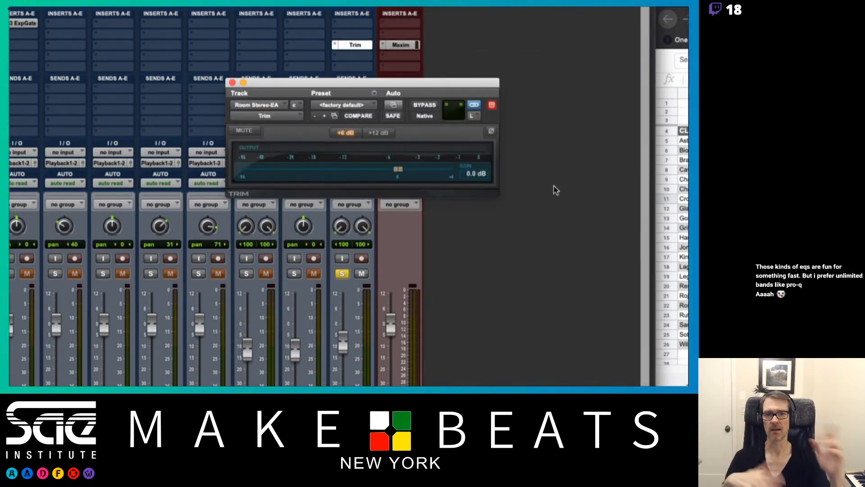
{"action": "left_click", "coordinate": [385, 135]}
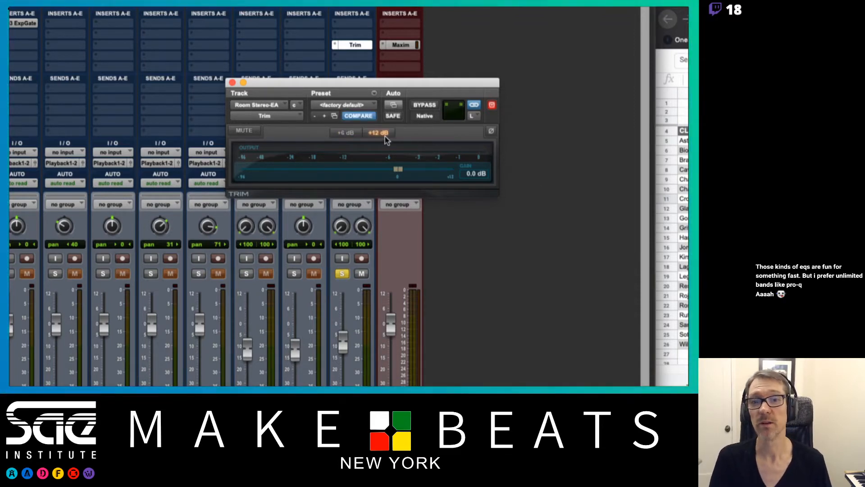
- Close the Trim window and remove the Trim insert from the Room Stereo-EA track
{"action": "left_click", "coordinate": [232, 82]}
{"action": "left_click", "coordinate": [334, 45]}
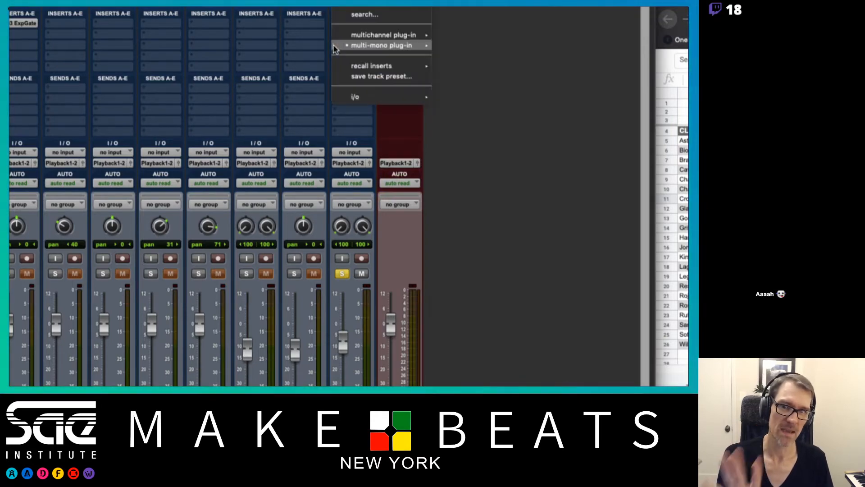
{"action": "left_click", "coordinate": [356, 25]}
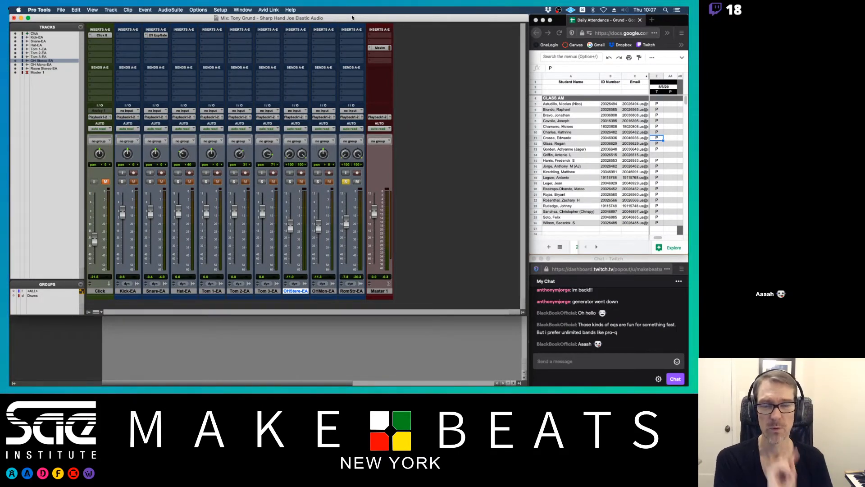
- Insert the multichannel FabFilter Pro-Q 3 (stereo) on the Room Stereo-EA track and reposition its window
{"action": "left_click", "coordinate": [349, 50]}
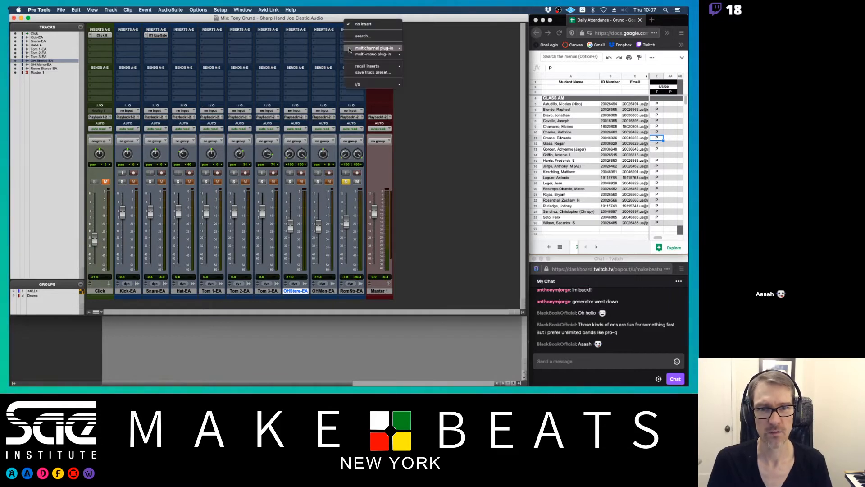
{"action": "mouse_move", "coordinate": [374, 48]}
{"action": "mouse_move", "coordinate": [425, 48]}
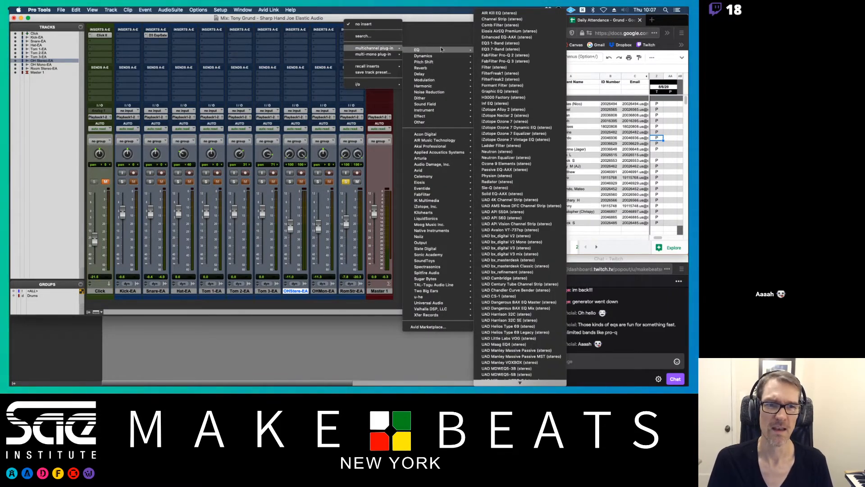
{"action": "left_click", "coordinate": [492, 62]}
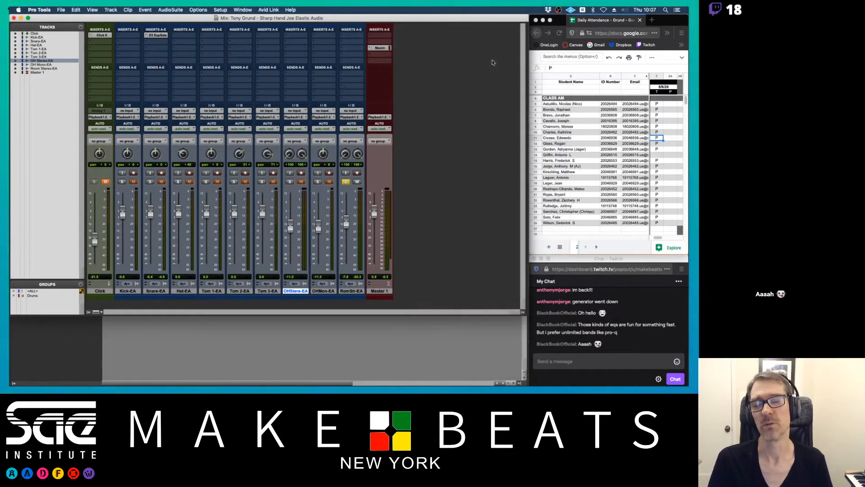
{"action": "left_click_drag", "start_coordinate": [404, 95], "coordinate": [304, 95]}
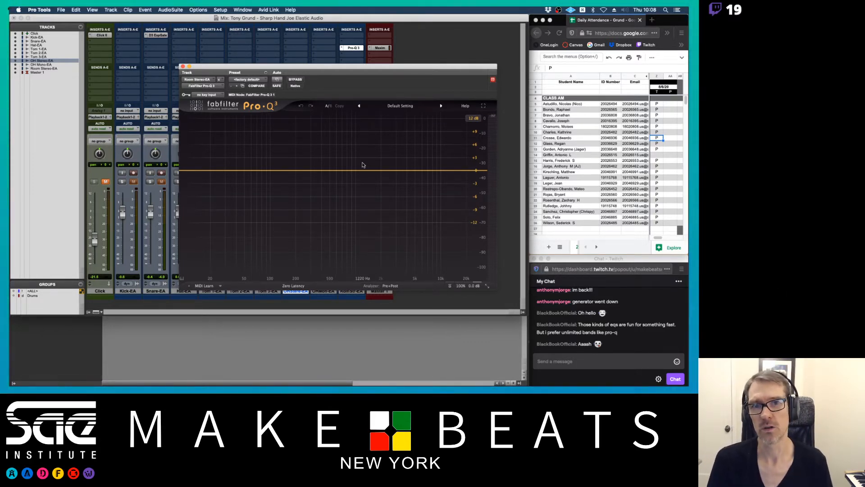
- During playback, grab the spectrum peak near 162 Hz in Pro-Q 3 and cut it by about 30 dB, and boost the 4.5 kHz peak
{"action": "key", "text": "space"}
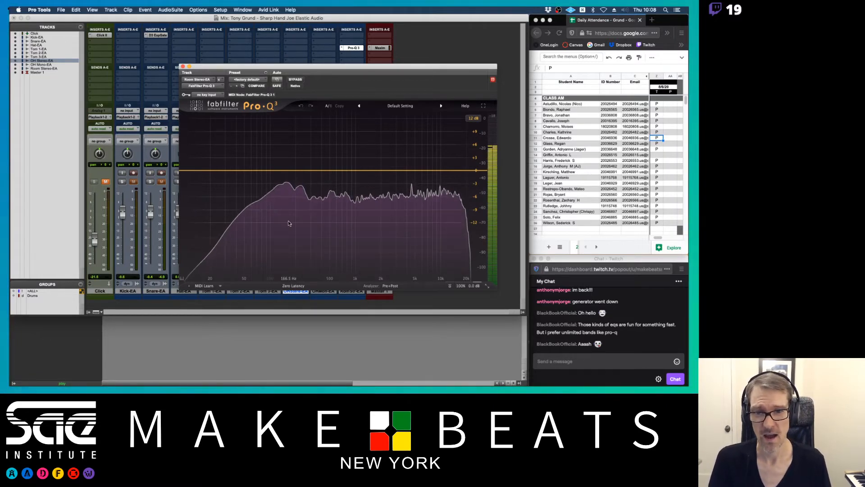
{"action": "mouse_move", "coordinate": [294, 225]}
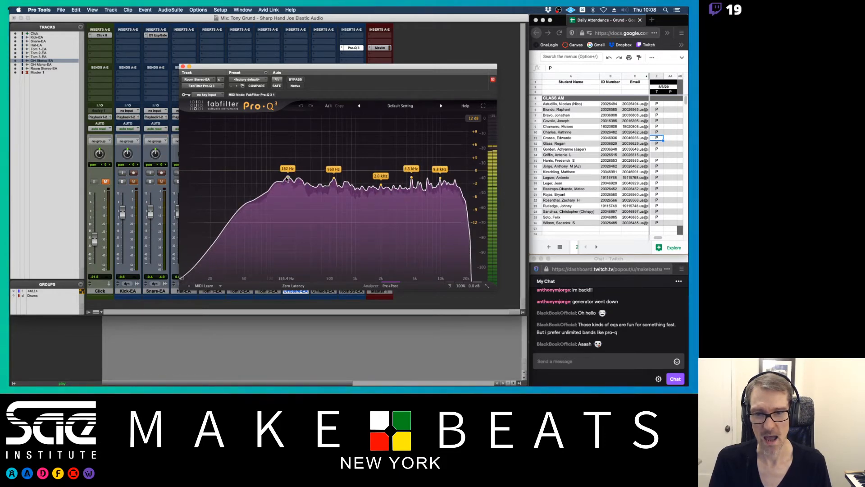
{"action": "left_click_drag", "start_coordinate": [289, 179], "coordinate": [287, 225]}
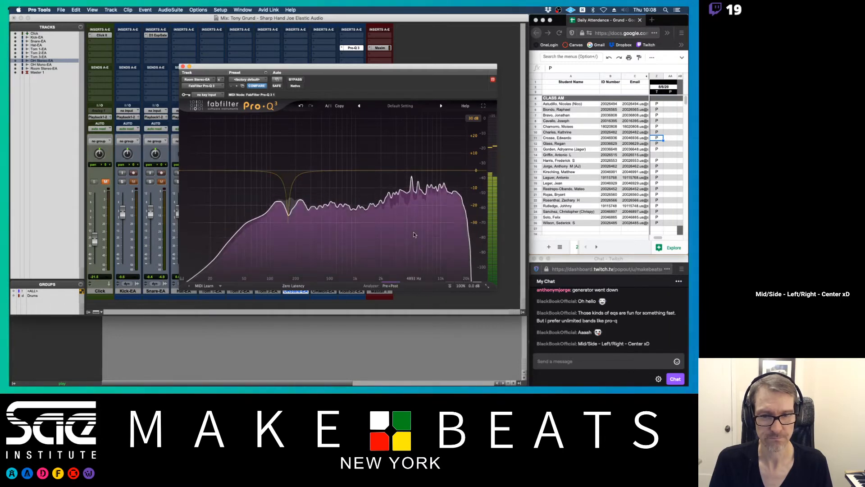
{"action": "mouse_move", "coordinate": [410, 192]}
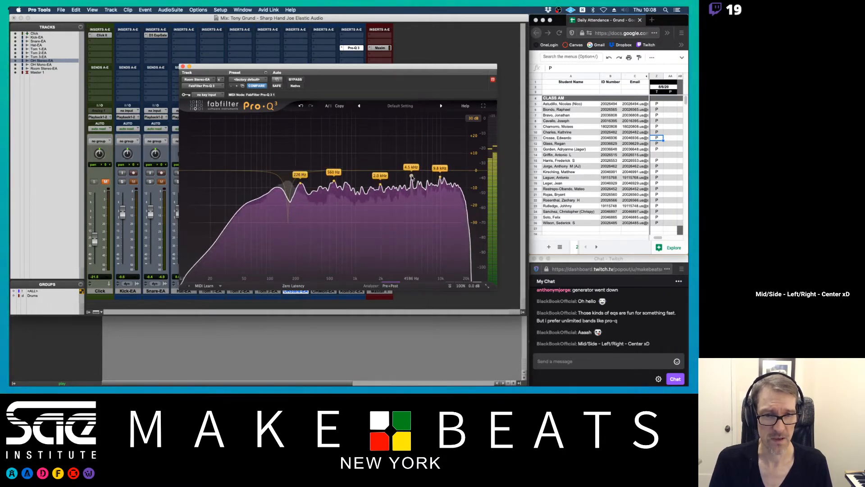
{"action": "left_click_drag", "start_coordinate": [410, 191], "coordinate": [412, 157]}
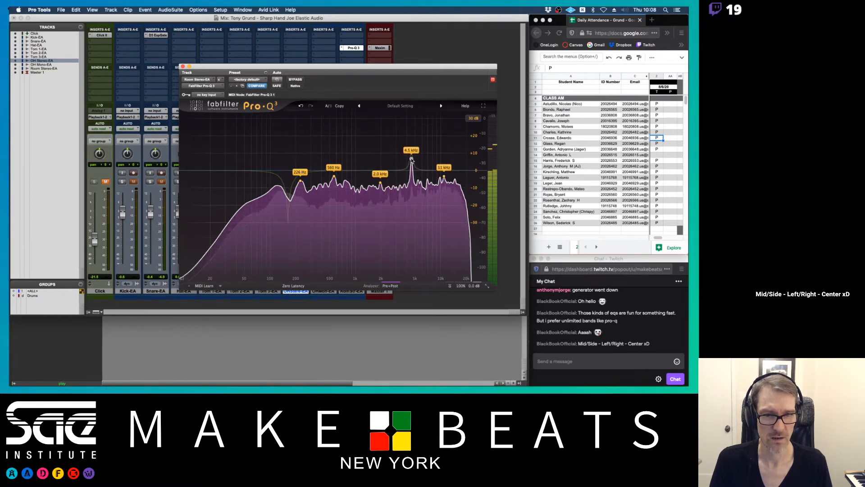
- Stop playback and give the boosted 4.5 kHz band in Pro-Q 3 a negative dynamic range
{"action": "key", "text": "space"}
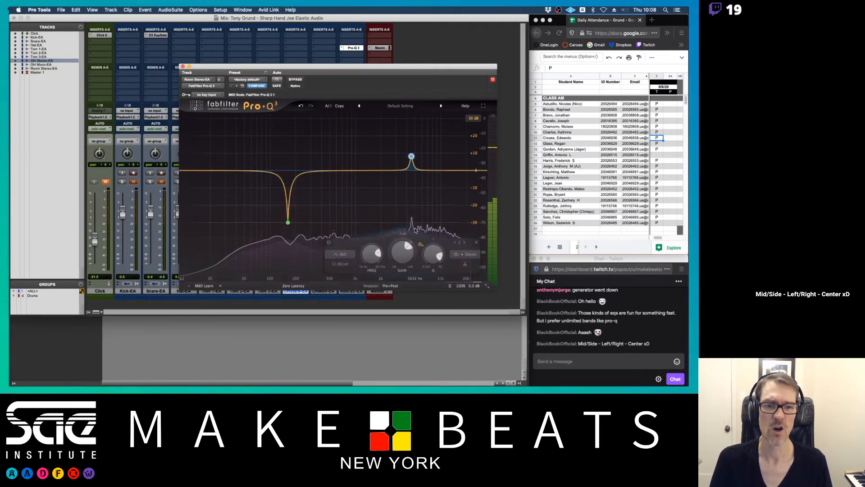
{"action": "left_click_drag", "start_coordinate": [391, 250], "coordinate": [396, 255]}
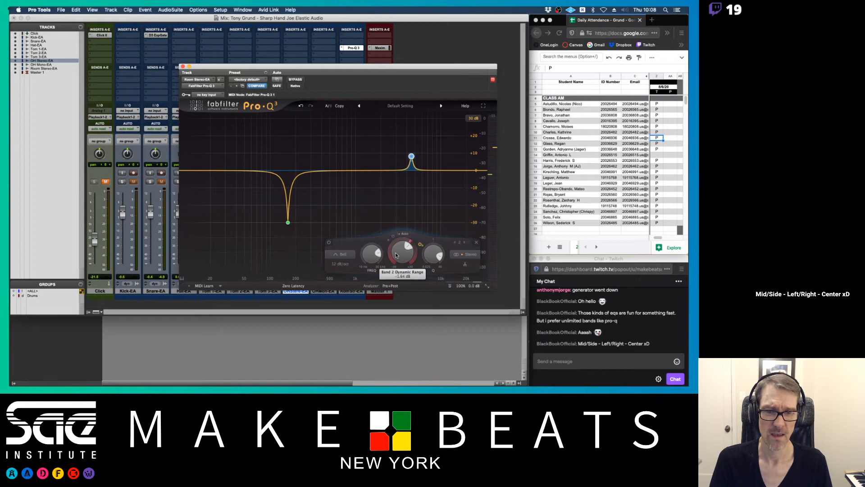
{"action": "left_click", "coordinate": [390, 286]}
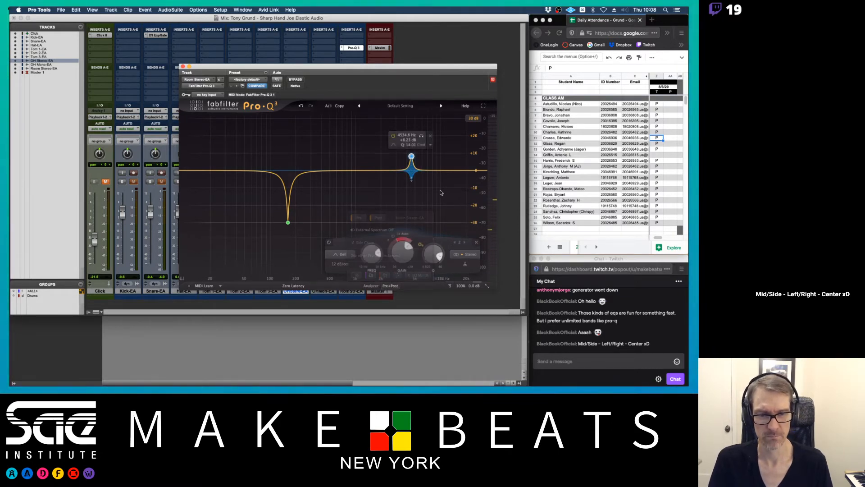
{"action": "mouse_move", "coordinate": [397, 242]}
{"action": "left_click_drag", "start_coordinate": [397, 241], "coordinate": [395, 245]}
- During playback, switch the 4.5 kHz band's dynamic threshold from auto to manual and lower the threshold
{"action": "key", "text": "space"}
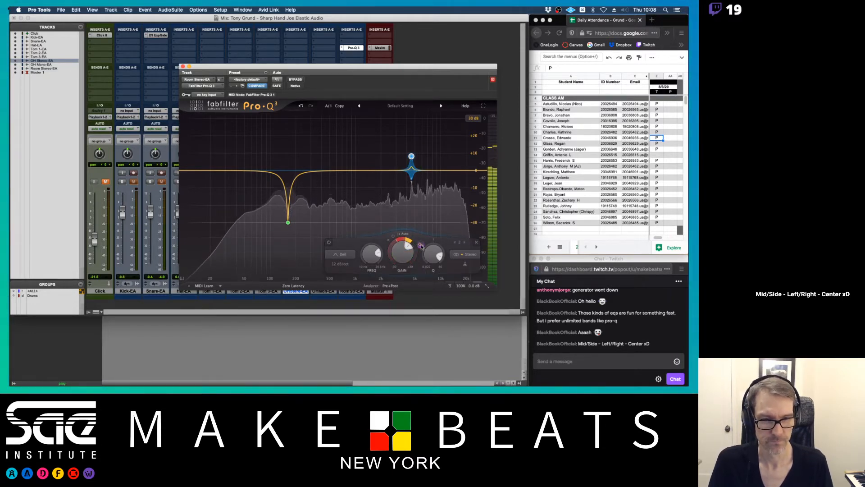
{"action": "mouse_move", "coordinate": [411, 245]}
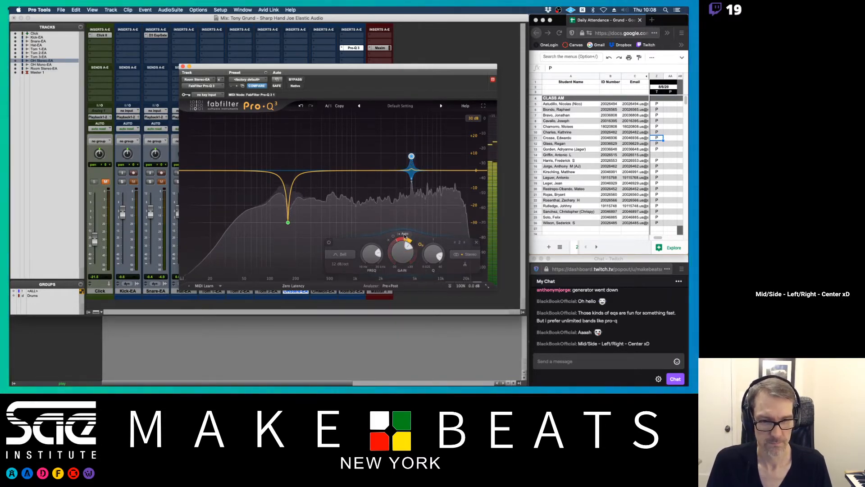
{"action": "left_click", "coordinate": [405, 234]}
{"action": "left_click_drag", "start_coordinate": [423, 250], "coordinate": [423, 266]}
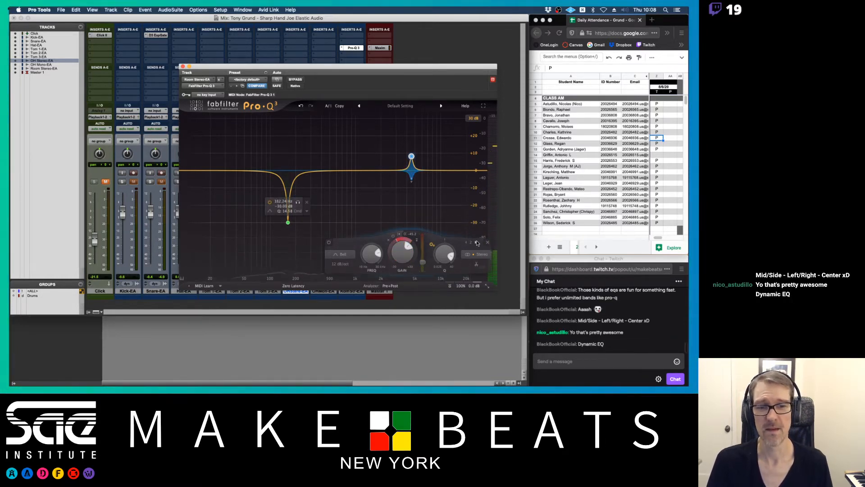
- Discard the 4.5 kHz band, remove the Pro-Q 3 insert from the Room Stereo-EA track and unsolo the track
{"action": "key", "text": "Delete"}
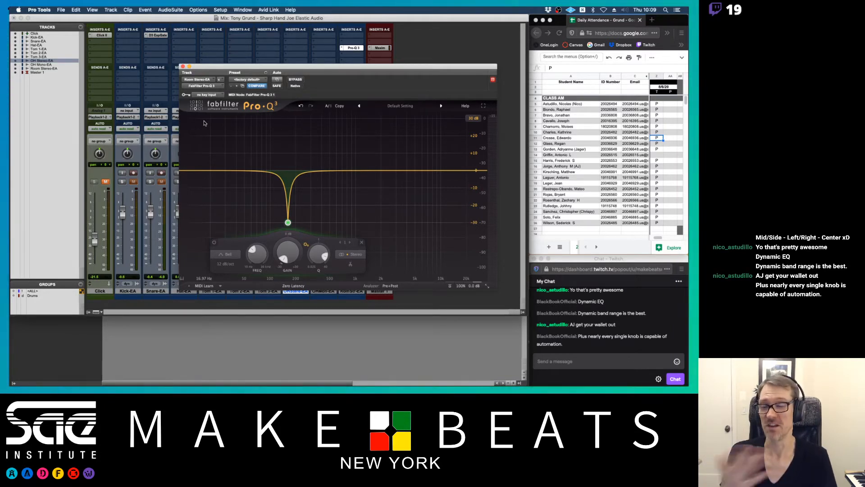
{"action": "left_click", "coordinate": [183, 66]}
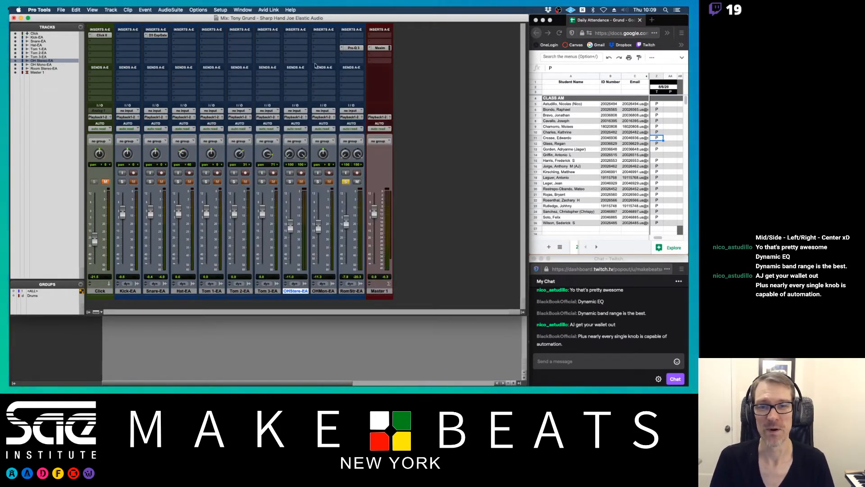
{"action": "left_click", "coordinate": [342, 53]}
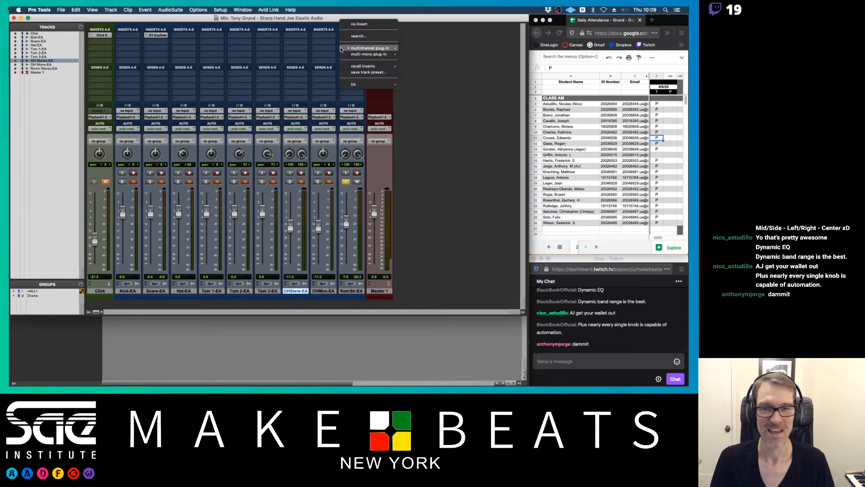
{"action": "left_click", "coordinate": [365, 24]}
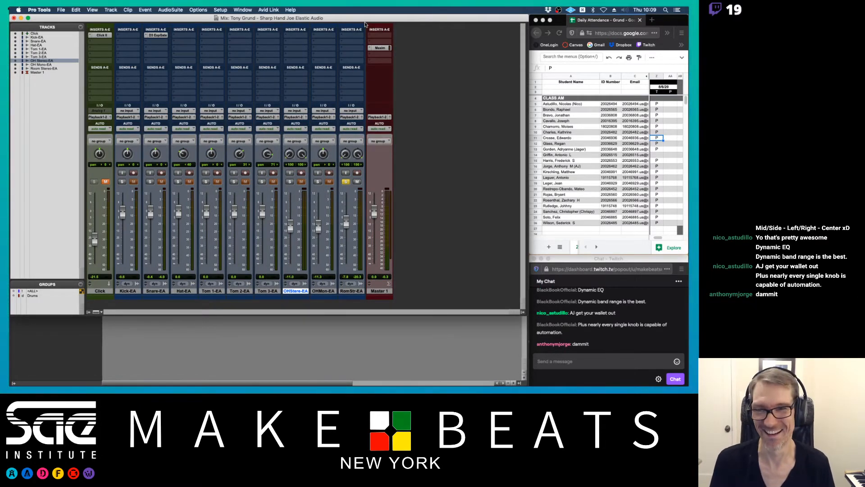
{"action": "left_click", "coordinate": [346, 181]}
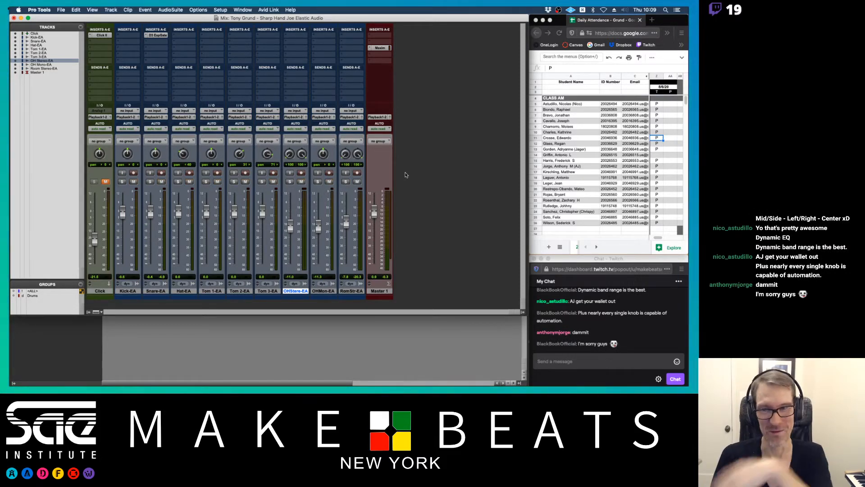
- Switch to the lecture notes in Preview and review the PT Plugin Channels and plug-in controls pages
{"action": "key", "text": "super+Tab"}
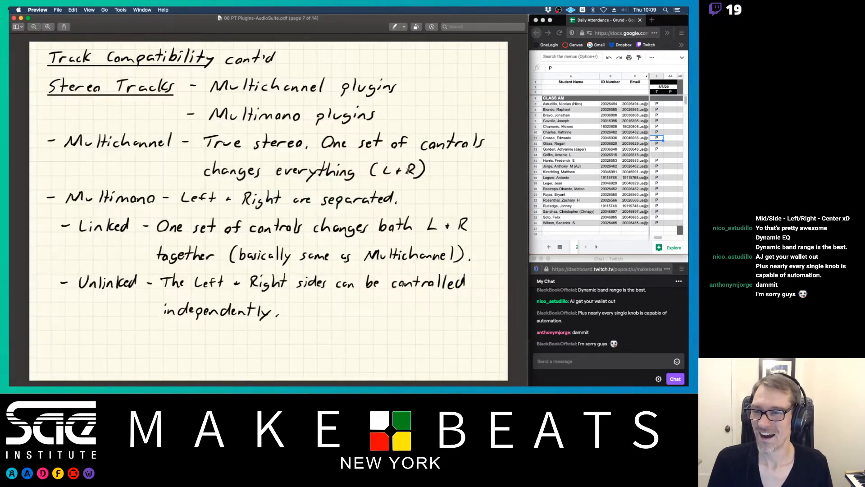
{"action": "key", "text": "Down"}
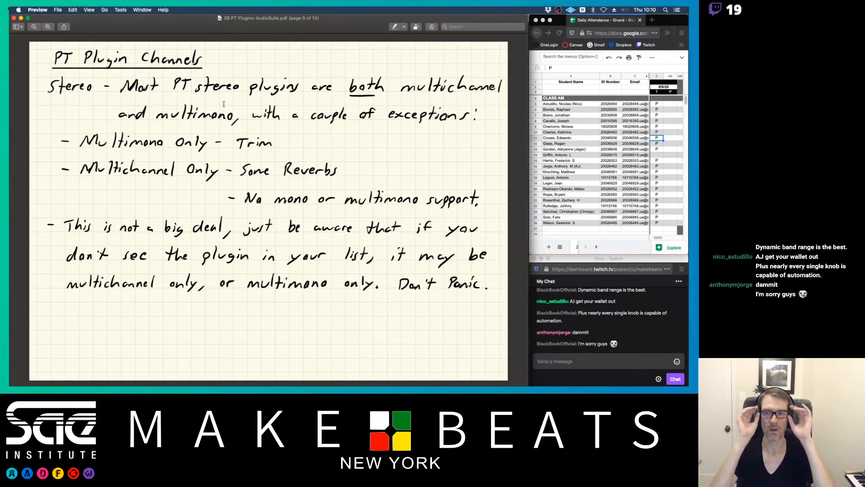
{"action": "key", "text": "Right"}
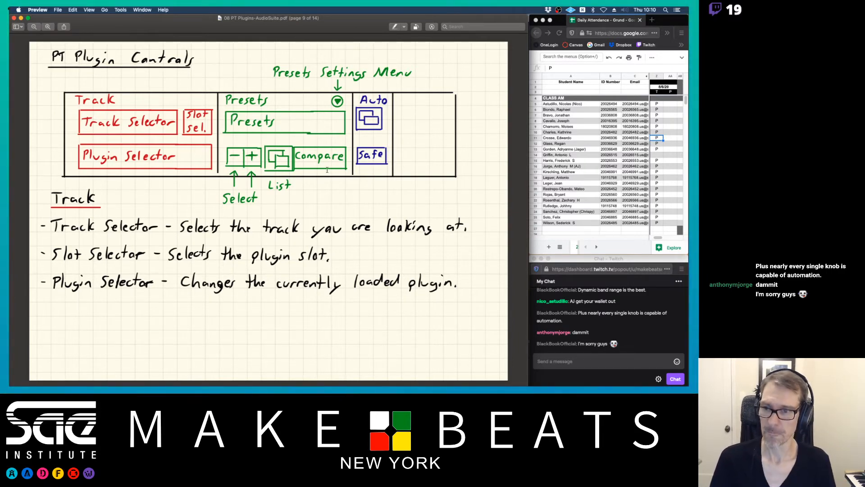
- Switch back to Pro Tools and open the Snare-EA track's Expander/Gate window, moving it clear of the Tom 1-EA inserts
{"action": "key", "text": "super+Tab"}
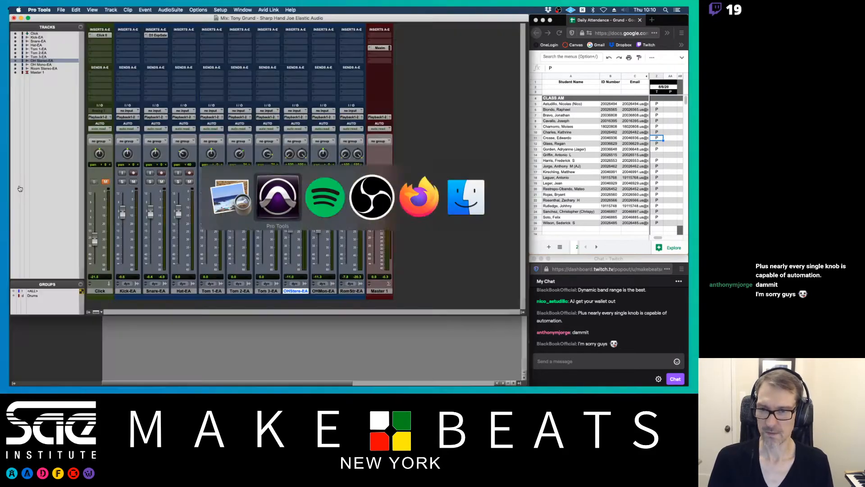
{"action": "left_click", "coordinate": [161, 35]}
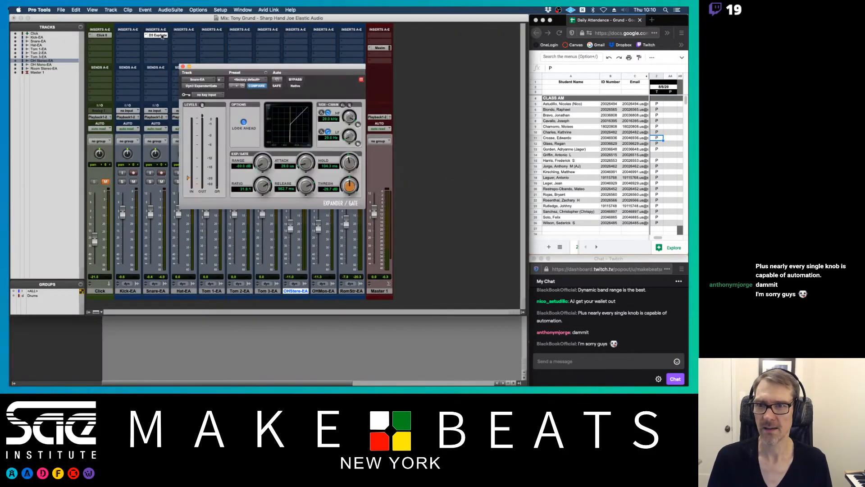
{"action": "left_click_drag", "start_coordinate": [214, 68], "coordinate": [160, 82]}
- Insert the Gray Compressor (mono) dynamics plug-in in slot C of the Tom 1-EA track
{"action": "left_click", "coordinate": [203, 47]}
{"action": "mouse_move", "coordinate": [228, 49]}
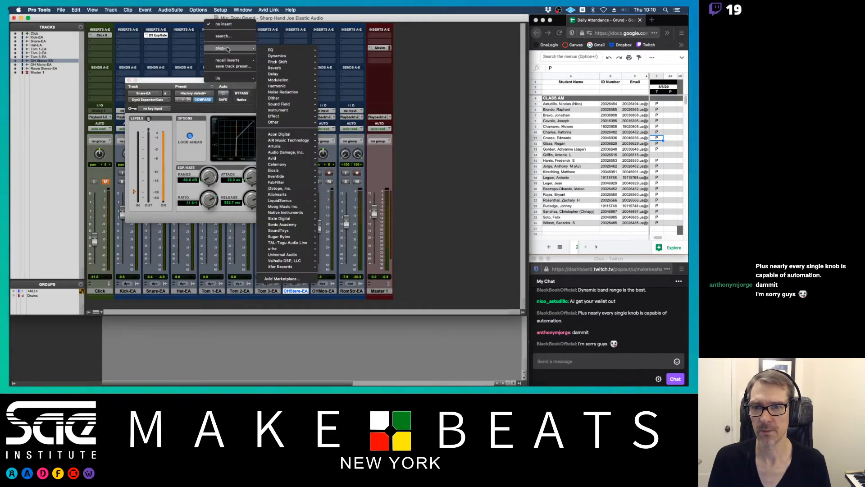
{"action": "mouse_move", "coordinate": [276, 51]}
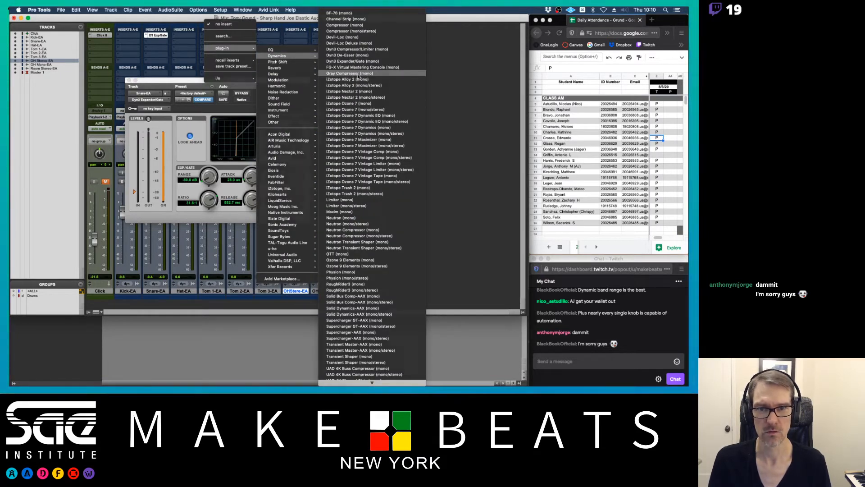
{"action": "left_click", "coordinate": [358, 74]}
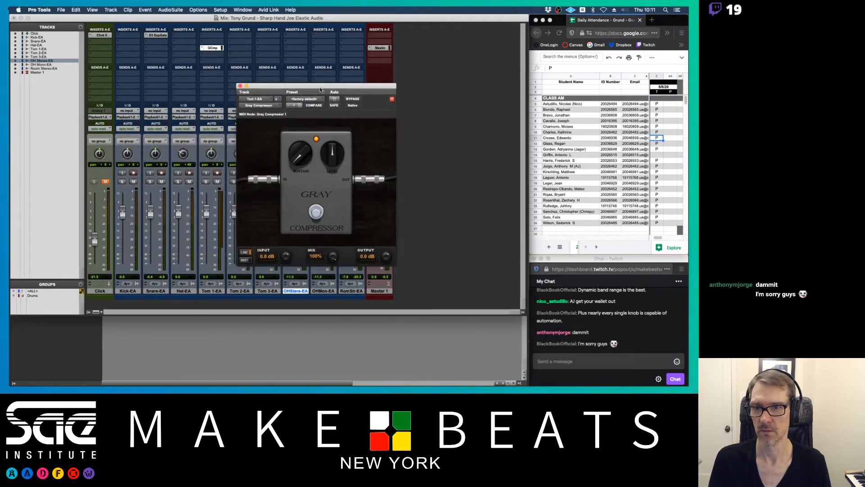
- Insert the SoundToys Devil-Loc plug-in in slot C of the Tom 2-EA track and reposition its window
{"action": "left_click", "coordinate": [272, 47]}
{"action": "mouse_move", "coordinate": [263, 48]}
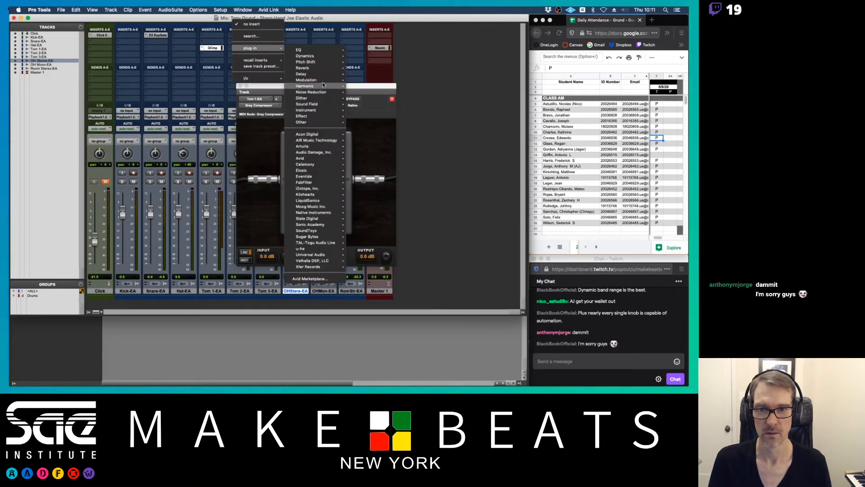
{"action": "mouse_move", "coordinate": [323, 85]}
{"action": "left_click", "coordinate": [364, 73]}
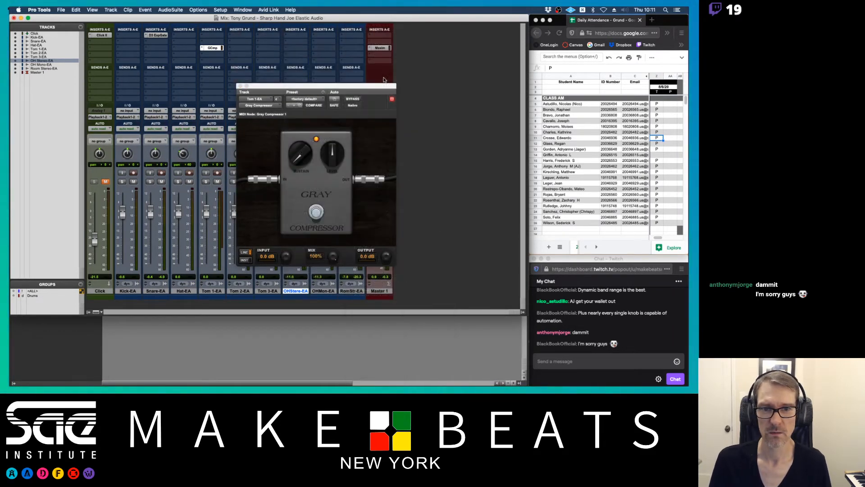
{"action": "left_click_drag", "start_coordinate": [289, 86], "coordinate": [324, 126]}
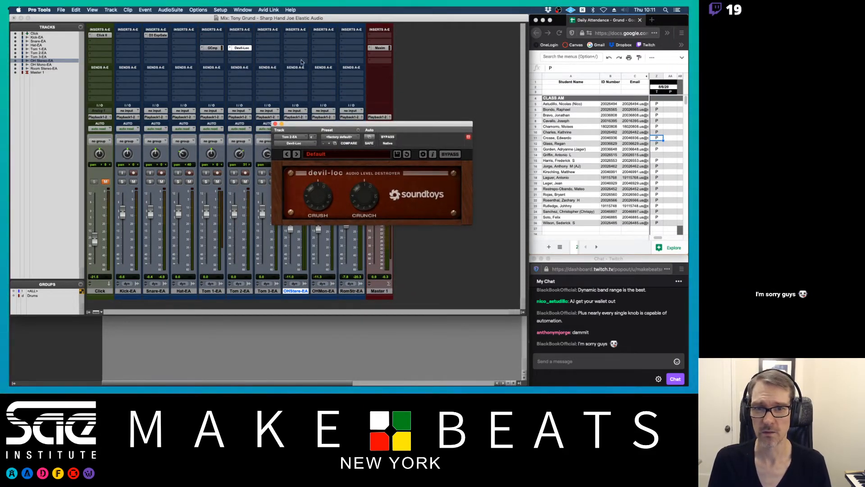
- Insert the multichannel SoundToys Radiator (stereo) on the Room Stereo-EA track, move its window up and toggle its Noisy/Clean switch
{"action": "left_click", "coordinate": [354, 48]}
{"action": "mouse_move", "coordinate": [353, 49]}
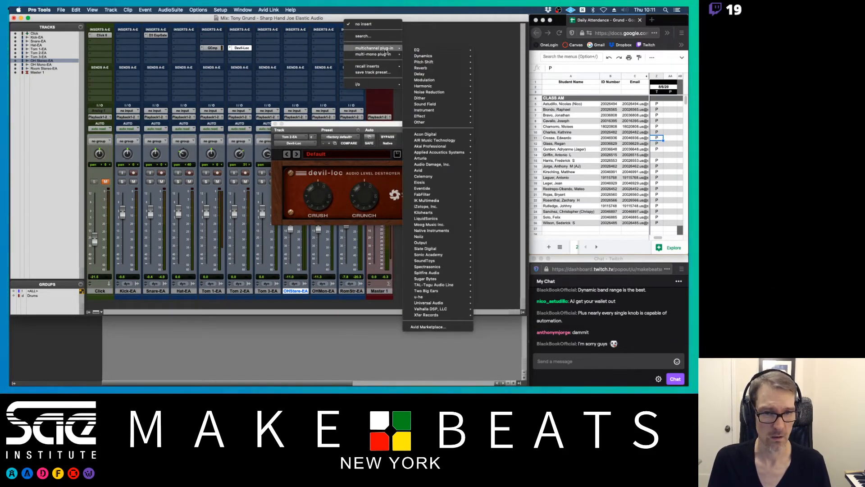
{"action": "mouse_move", "coordinate": [441, 179]}
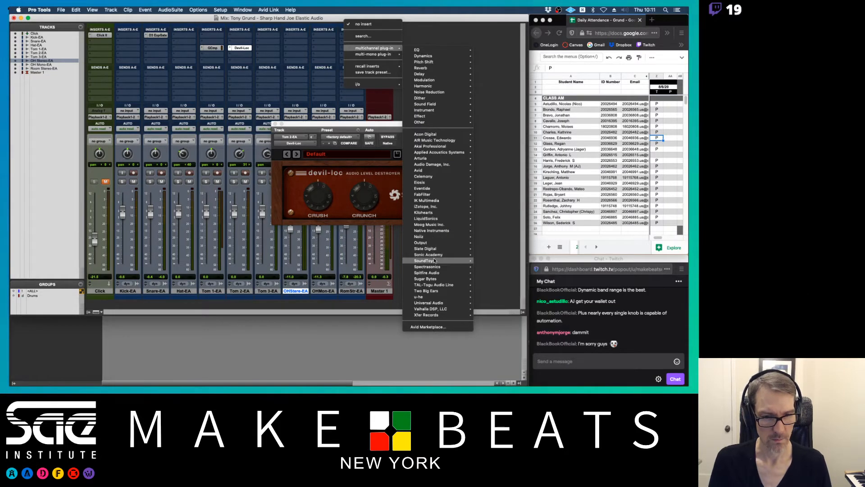
{"action": "mouse_move", "coordinate": [446, 261]}
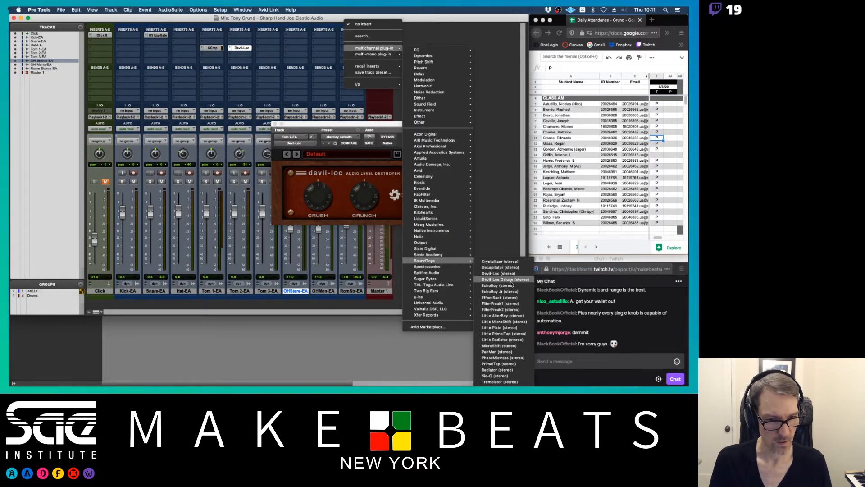
{"action": "left_click", "coordinate": [497, 370]}
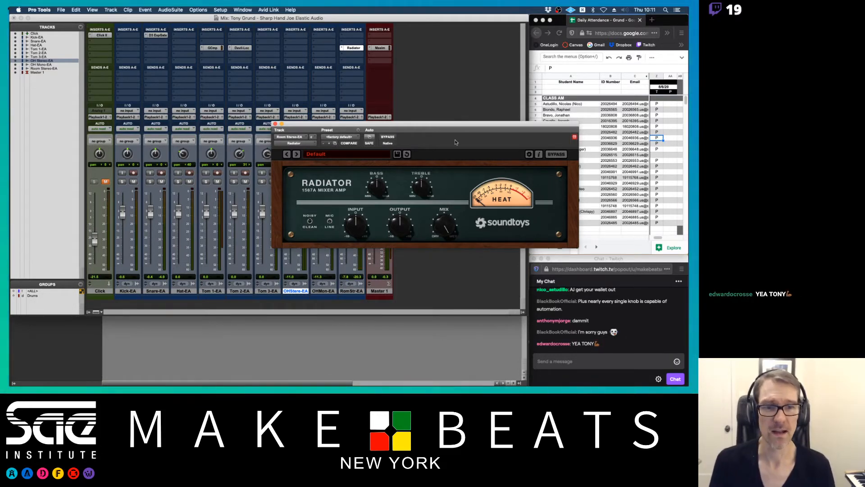
{"action": "left_click_drag", "start_coordinate": [452, 125], "coordinate": [456, 30]}
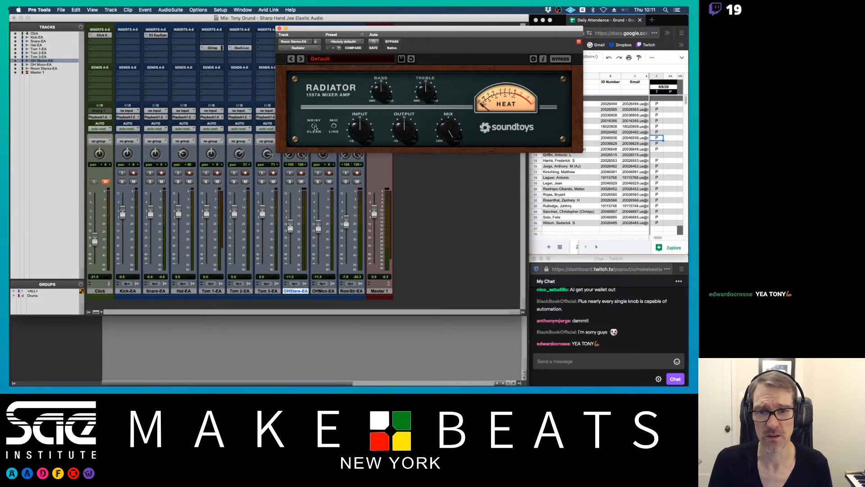
{"action": "left_click", "coordinate": [315, 126]}
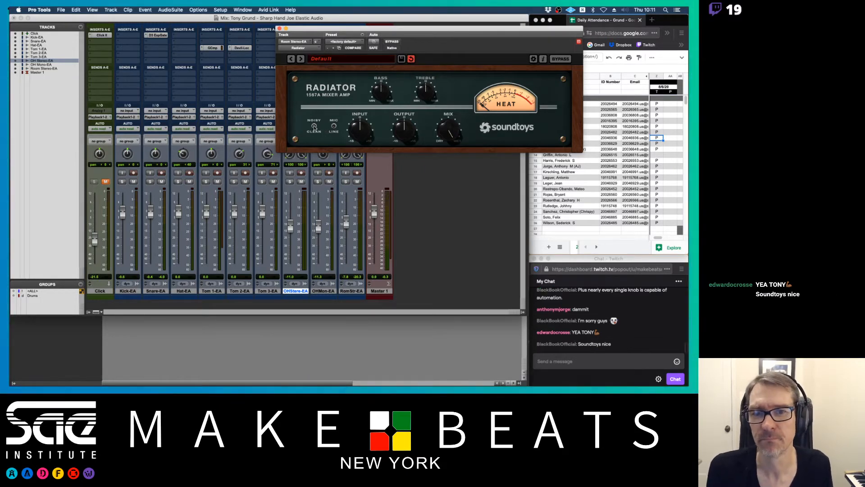
- Open the Tom 1-EA Gray Compressor and Snare-EA Expander/Gate windows and arrange them around the Radiator window for comparison
{"action": "left_click", "coordinate": [212, 47]}
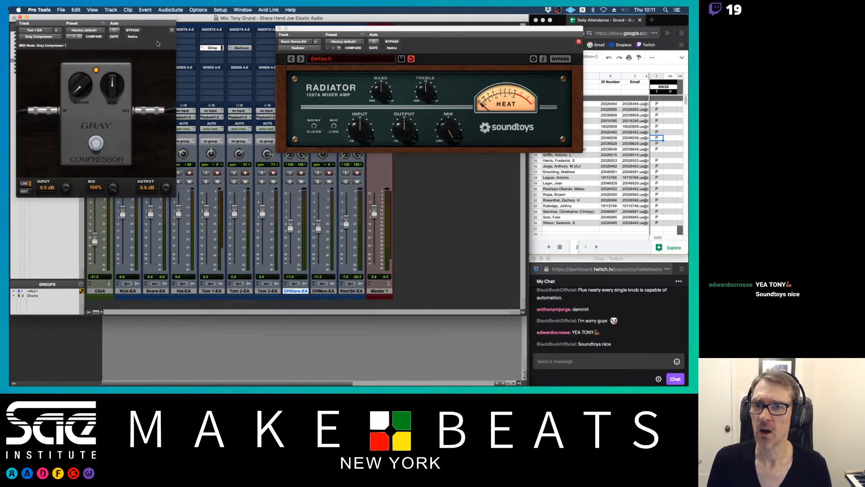
{"action": "left_click_drag", "start_coordinate": [142, 21], "coordinate": [409, 151]}
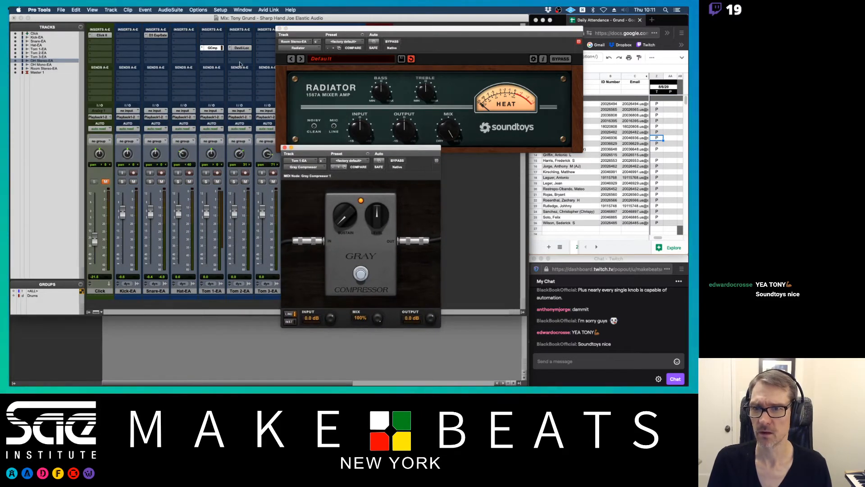
{"action": "left_click", "coordinate": [160, 36]}
{"action": "left_click_drag", "start_coordinate": [163, 18], "coordinate": [232, 30]}
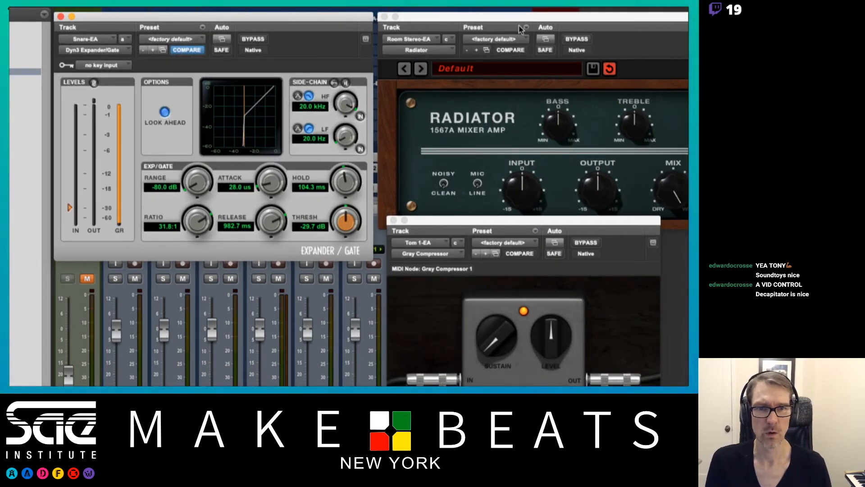
- Close the Radiator and Gray Compressor windows and move the Expander/Gate window toward the middle of the mixer
{"action": "left_click", "coordinate": [385, 17]}
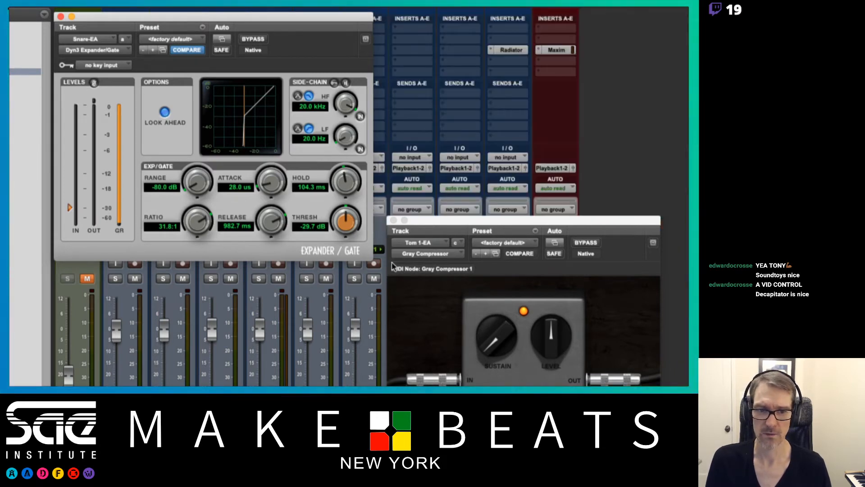
{"action": "left_click", "coordinate": [393, 221]}
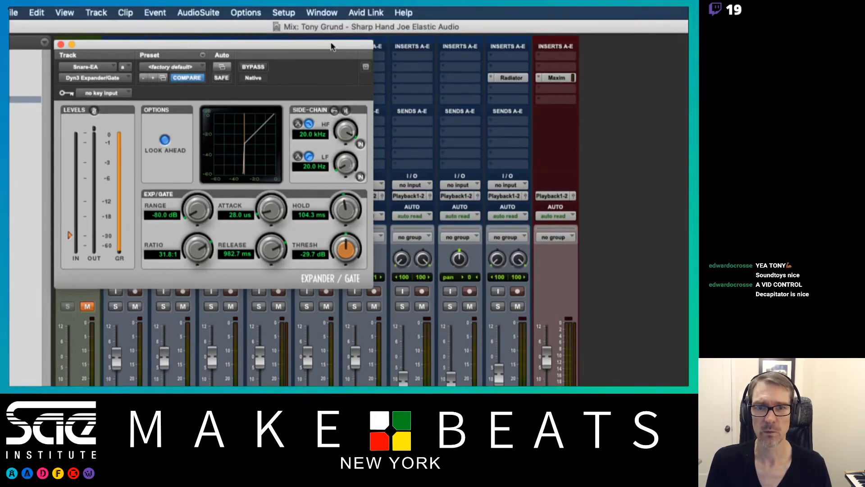
{"action": "left_click_drag", "start_coordinate": [290, 18], "coordinate": [441, 24]}
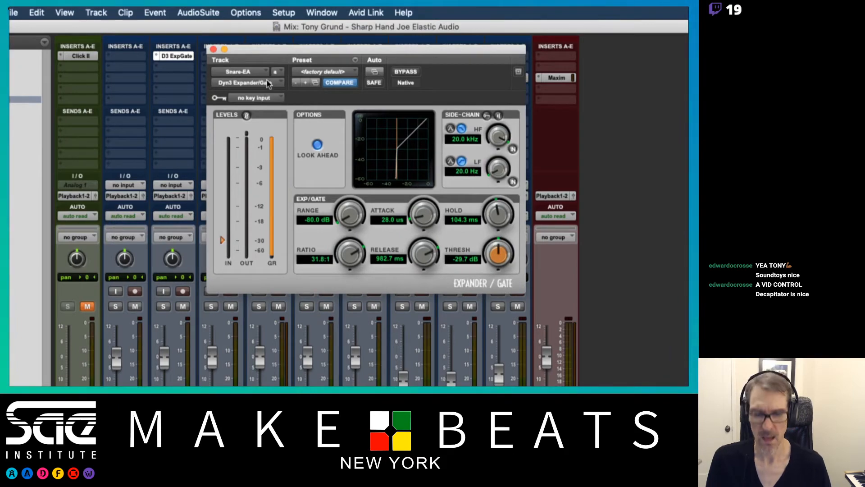
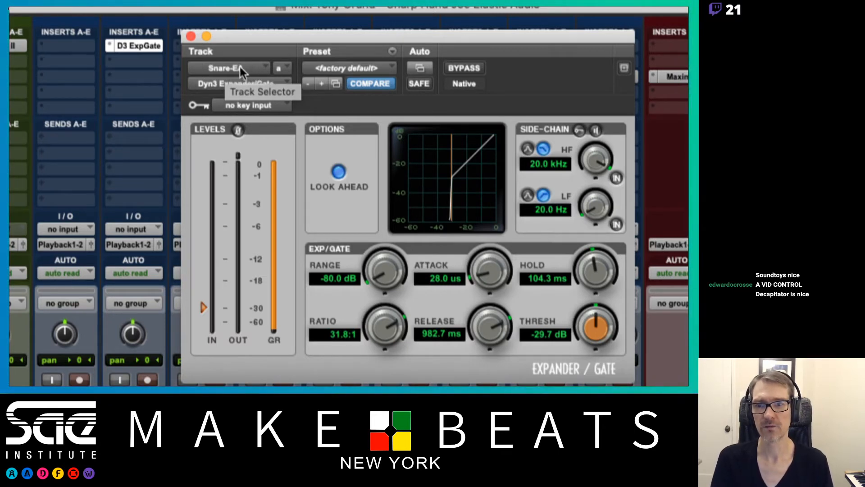
- Switch the plug-in window between the Kick-EA, Hat-EA and Tom 3-EA tracks, return it to Snare-EA and view its insert slot list
{"action": "left_click", "coordinate": [239, 68]}
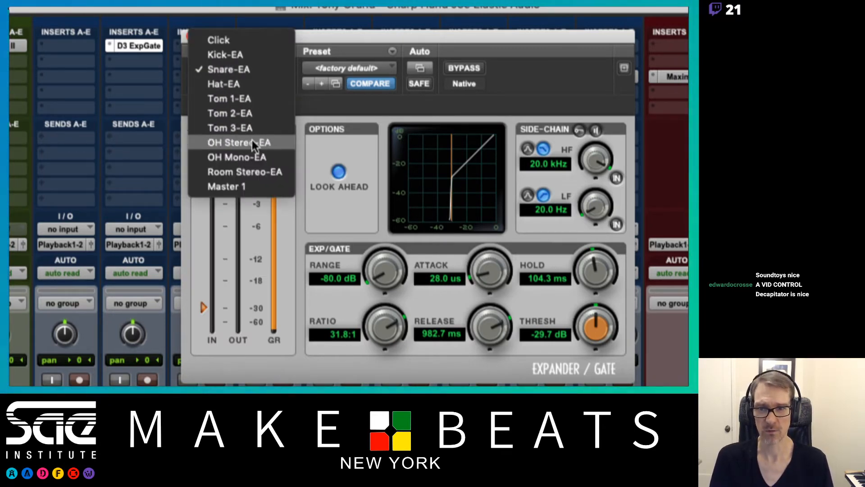
{"action": "left_click", "coordinate": [237, 55]}
{"action": "left_click", "coordinate": [237, 68]}
{"action": "left_click", "coordinate": [237, 84]}
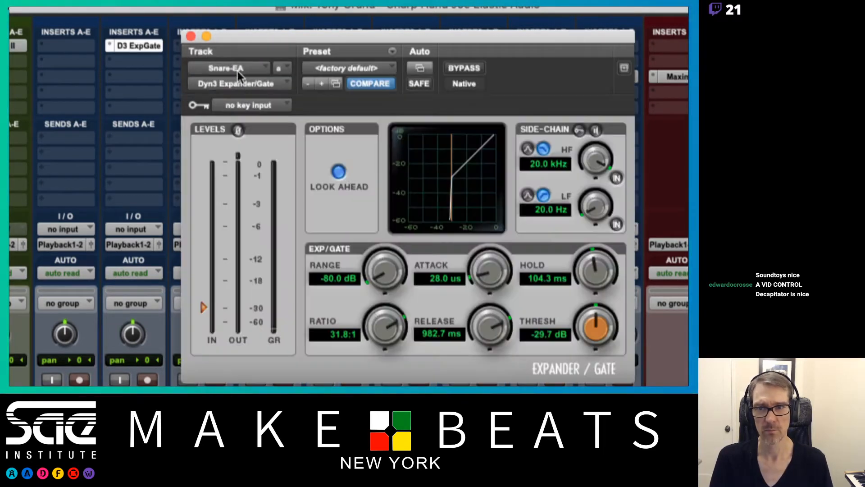
{"action": "left_click", "coordinate": [237, 71]}
{"action": "left_click", "coordinate": [237, 75]}
{"action": "left_click", "coordinate": [238, 68]}
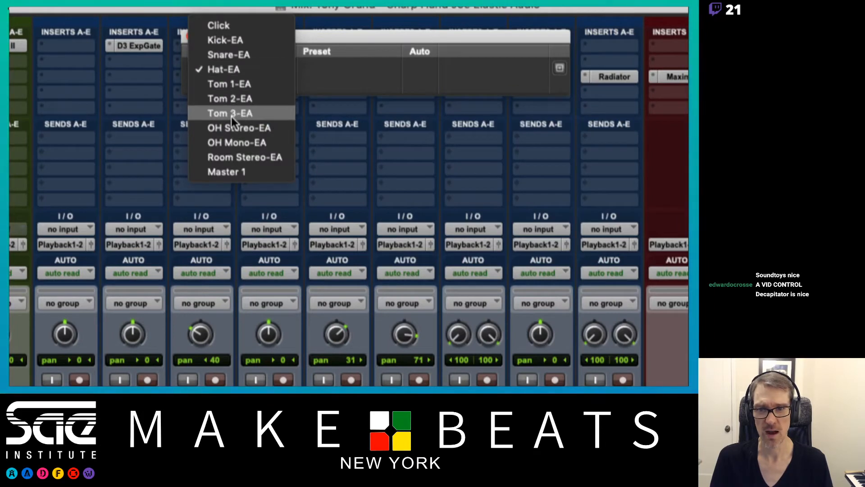
{"action": "left_click", "coordinate": [231, 115]}
{"action": "left_click", "coordinate": [233, 67]}
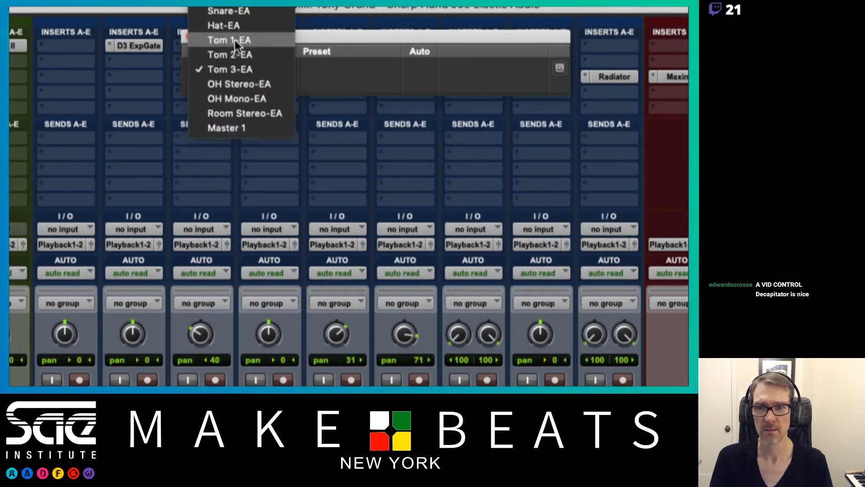
{"action": "left_click", "coordinate": [245, 13]}
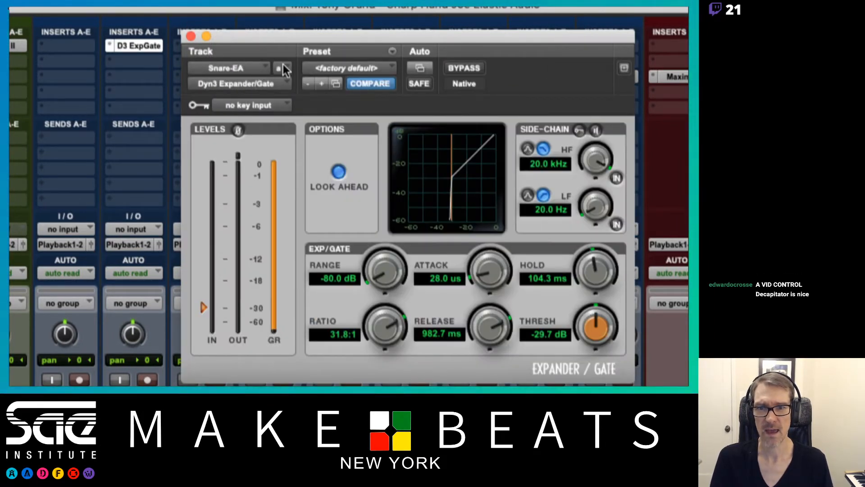
{"action": "left_click", "coordinate": [283, 64]}
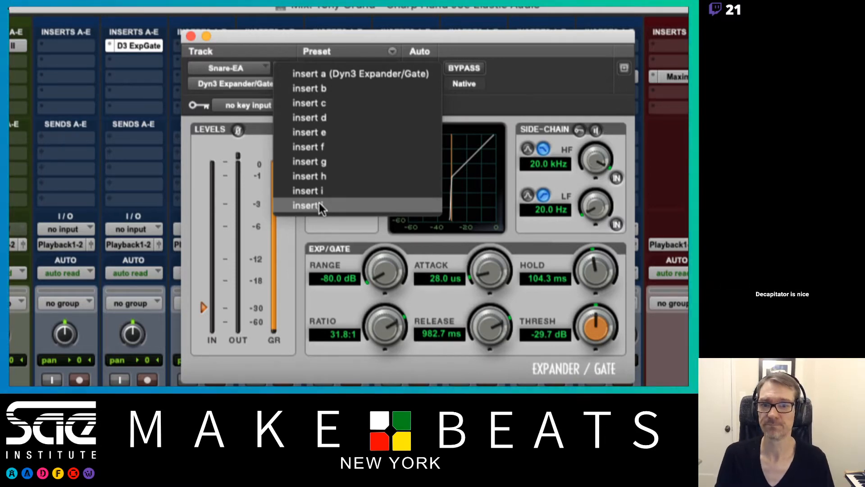
{"action": "left_click", "coordinate": [294, 55]}
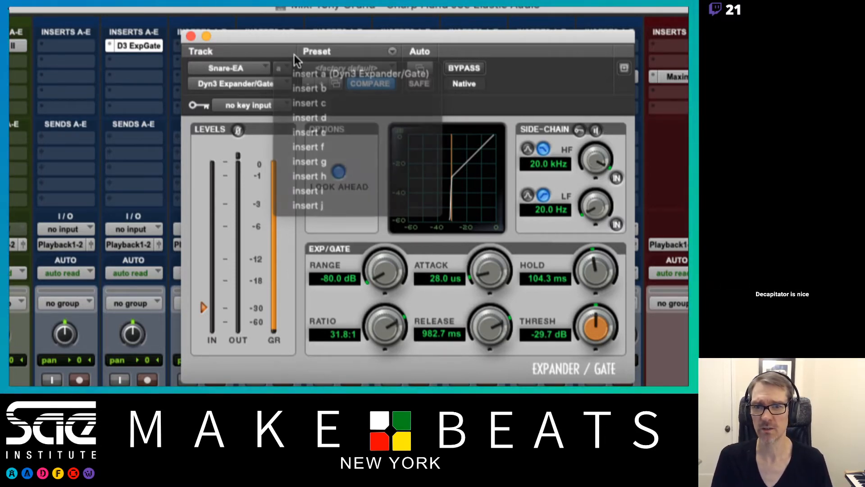
- Insert the Devil-Loc (mono) dynamics plug-in in slot B of the Snare-EA track
{"action": "left_click", "coordinate": [147, 60]}
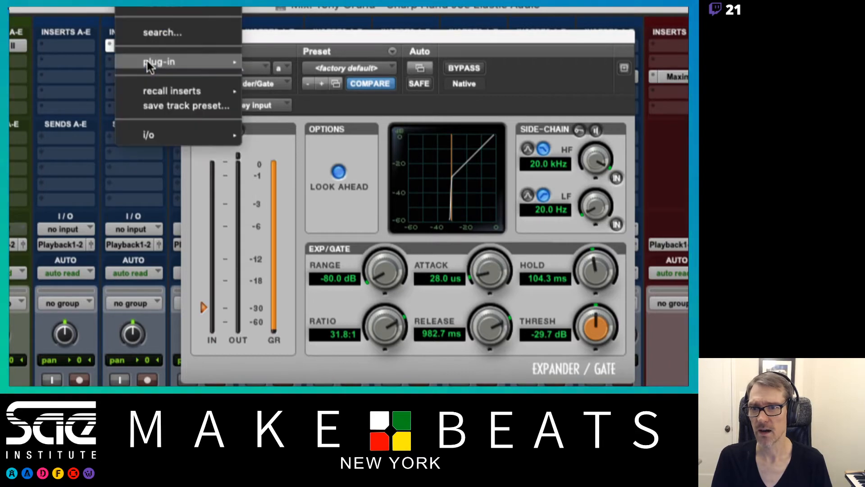
{"action": "mouse_move", "coordinate": [147, 61]}
{"action": "mouse_move", "coordinate": [325, 105]}
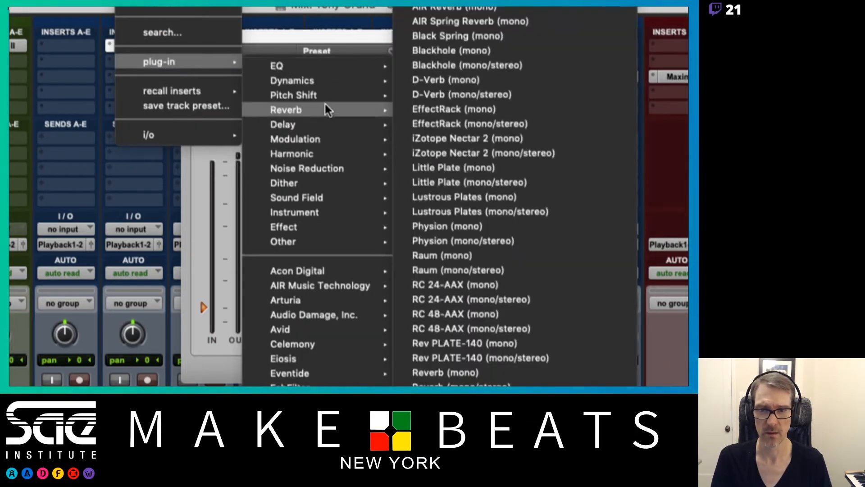
{"action": "mouse_move", "coordinate": [321, 81]}
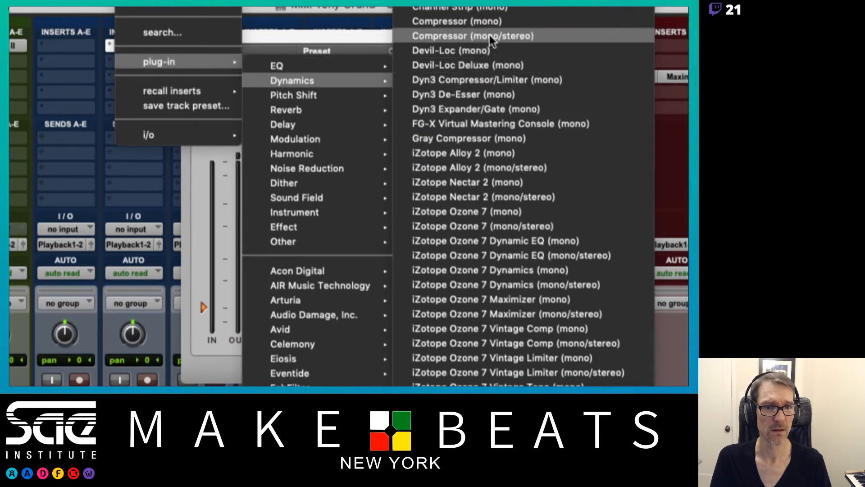
{"action": "left_click", "coordinate": [484, 49]}
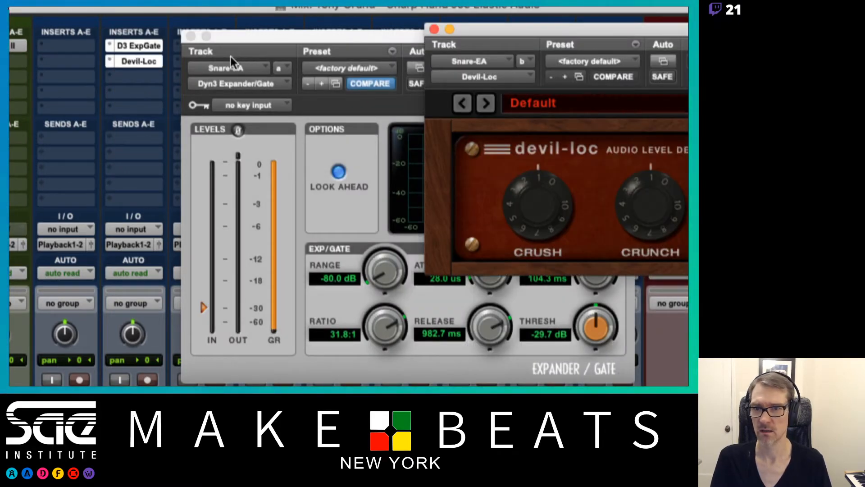
- Insert the H3000 Factory (mono) plug-in in slot C of Snare-EA and move its window lower over the Expander/Gate window
{"action": "left_click", "coordinate": [151, 74]}
{"action": "mouse_move", "coordinate": [177, 75]}
{"action": "mouse_move", "coordinate": [307, 80]}
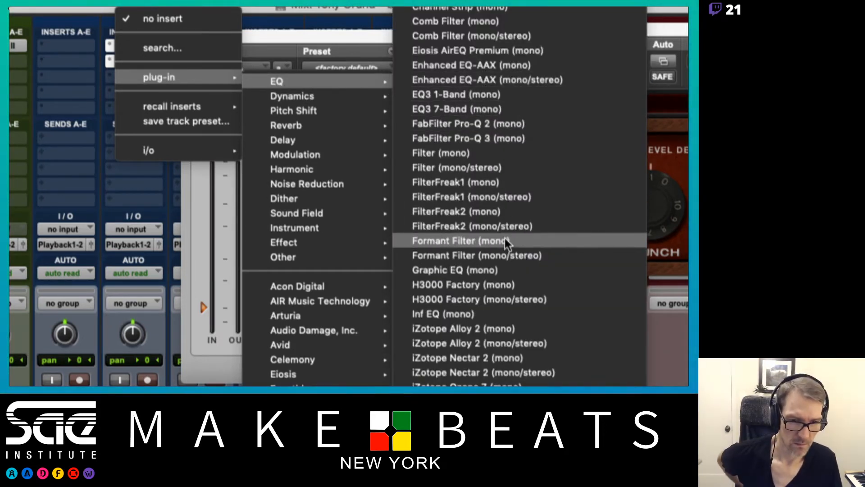
{"action": "left_click", "coordinate": [496, 285]}
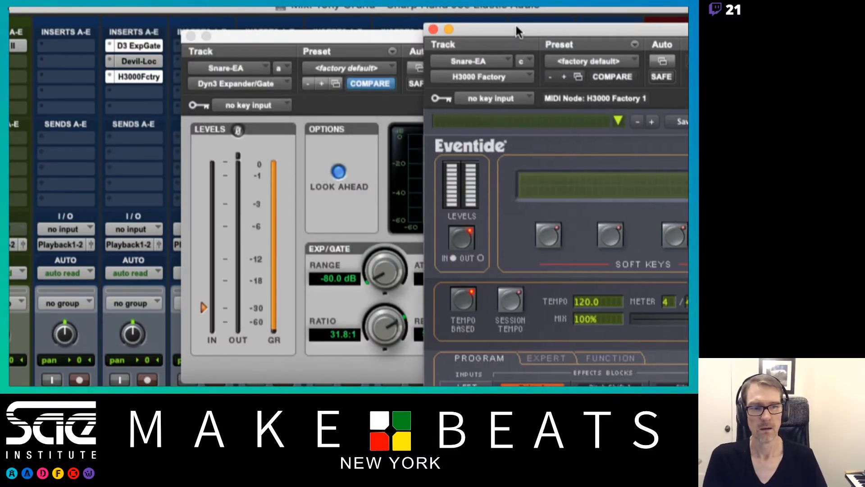
{"action": "left_click_drag", "start_coordinate": [515, 26], "coordinate": [444, 124]}
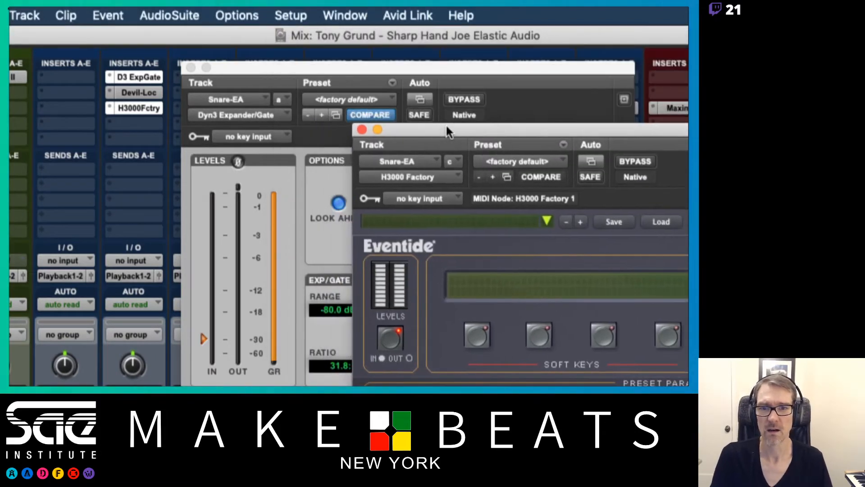
- Open the Snare-EA Devil-Loc window beside the other plug-in windows and toggle the window target to the Expander/Gate
{"action": "left_click", "coordinate": [144, 89]}
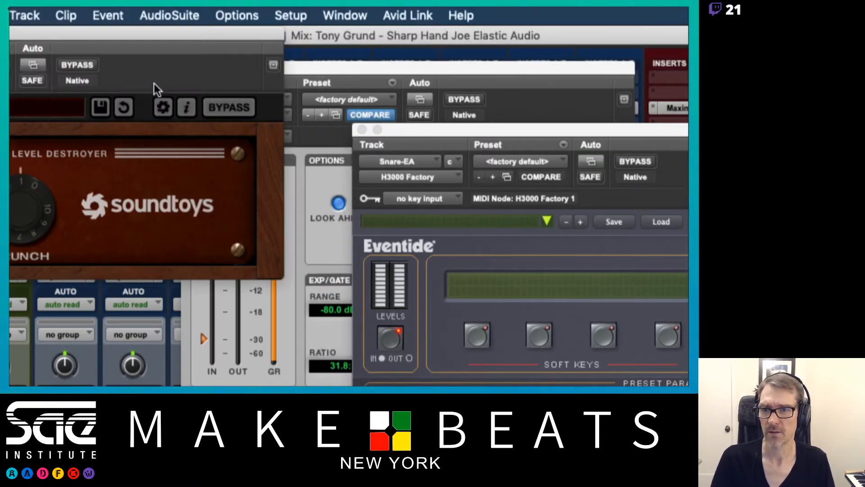
{"action": "left_click_drag", "start_coordinate": [202, 36], "coordinate": [401, 145]}
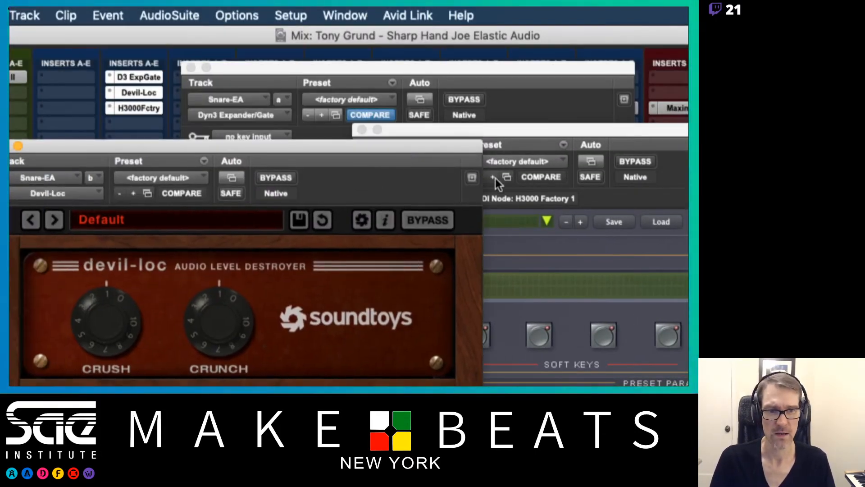
{"action": "left_click", "coordinate": [471, 178]}
{"action": "left_click", "coordinate": [623, 99]}
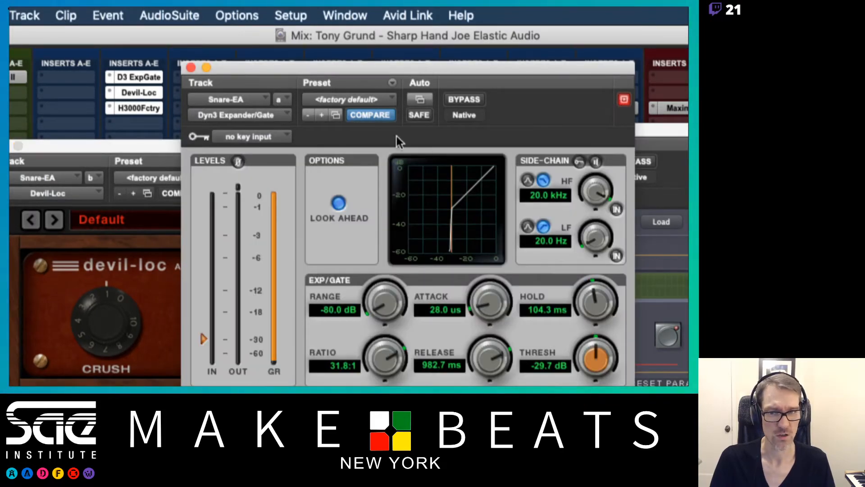
{"action": "left_click", "coordinate": [135, 155]}
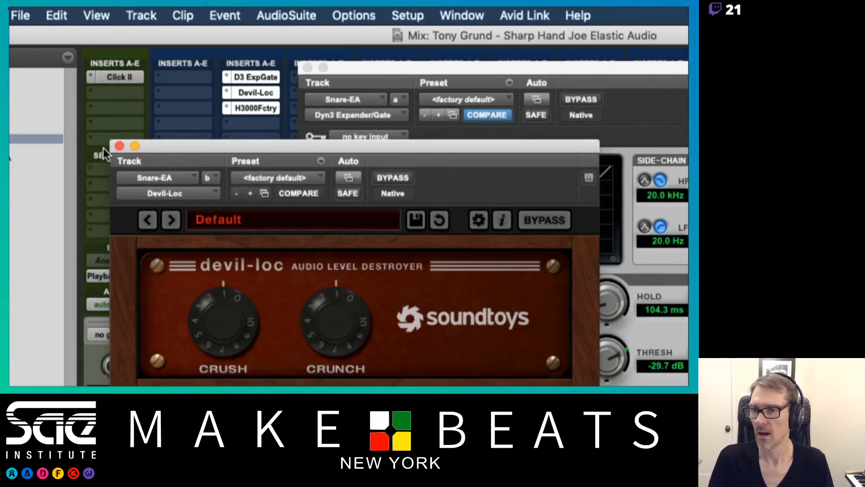
- Close the Devil-Loc and H3000 Factory windows and move the Expander/Gate window to the upper part of the mixer
{"action": "left_click", "coordinate": [118, 146]}
{"action": "left_click_drag", "start_coordinate": [555, 67], "coordinate": [353, 39]}
{"action": "left_click", "coordinate": [599, 131]}
{"action": "left_click", "coordinate": [475, 130]}
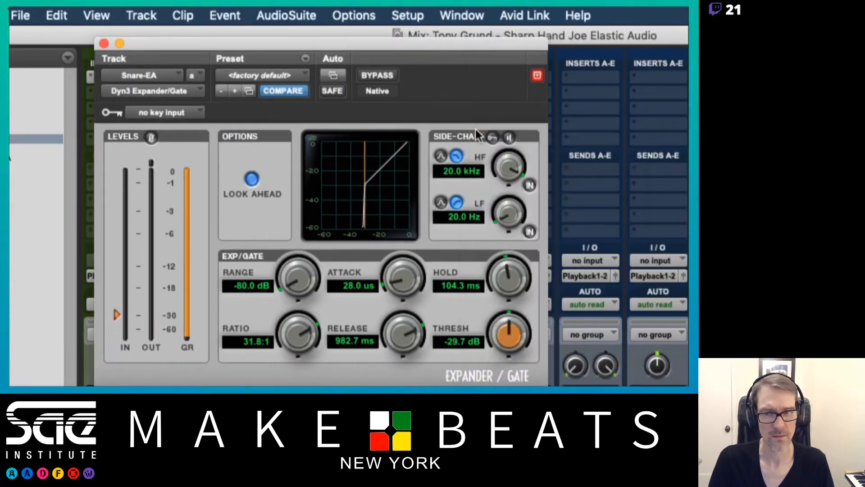
{"action": "left_click_drag", "start_coordinate": [397, 45], "coordinate": [443, 33]}
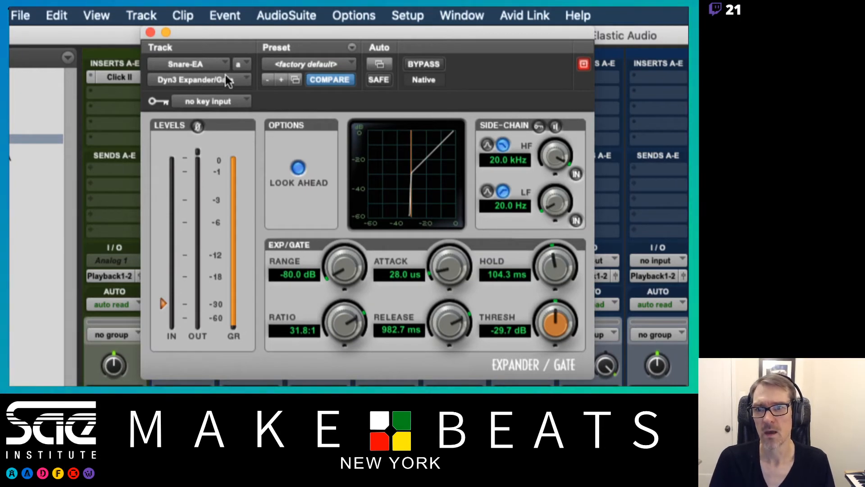
- Switch the Snare-EA plug-in window through insert slots b, c and a, ending on the Devil-Loc in slot b
{"action": "left_click", "coordinate": [248, 66]}
{"action": "left_click", "coordinate": [276, 86]}
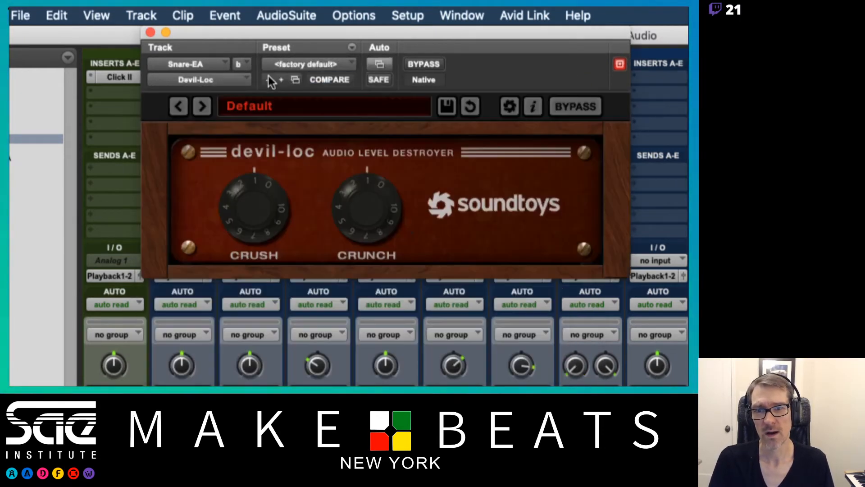
{"action": "left_click", "coordinate": [248, 66]}
{"action": "left_click", "coordinate": [255, 77]}
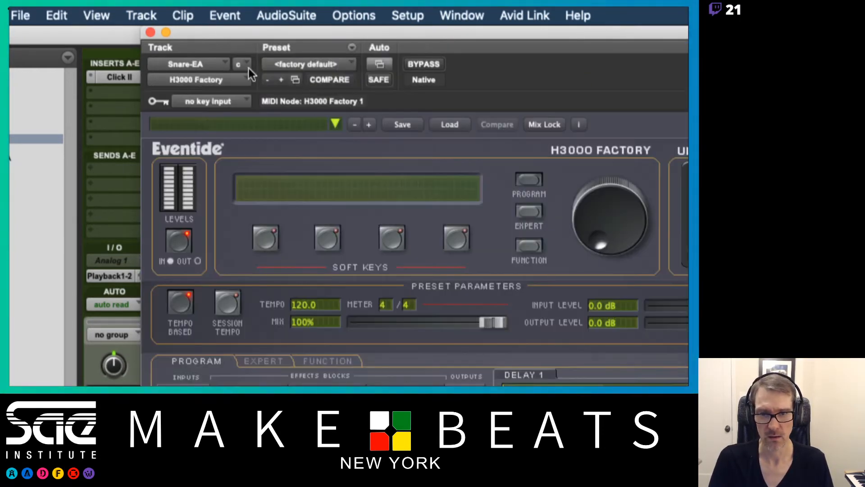
{"action": "left_click", "coordinate": [246, 65]}
{"action": "left_click", "coordinate": [261, 38]}
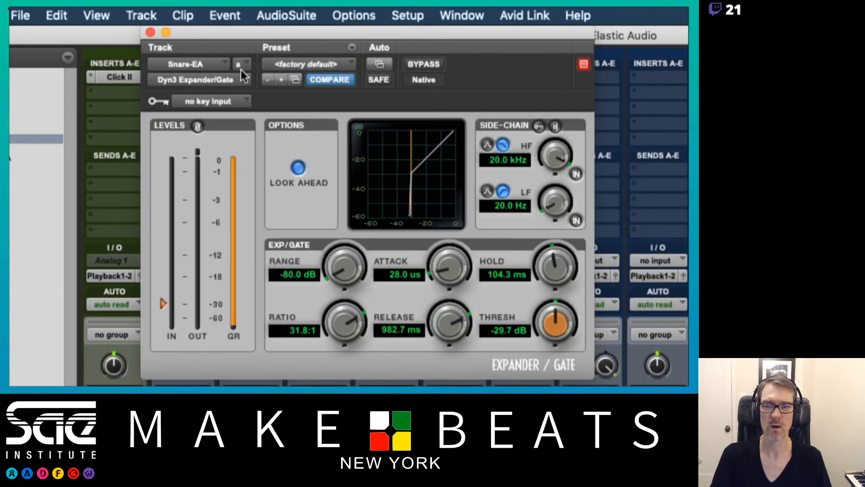
{"action": "left_click", "coordinate": [241, 65]}
{"action": "left_click", "coordinate": [246, 78]}
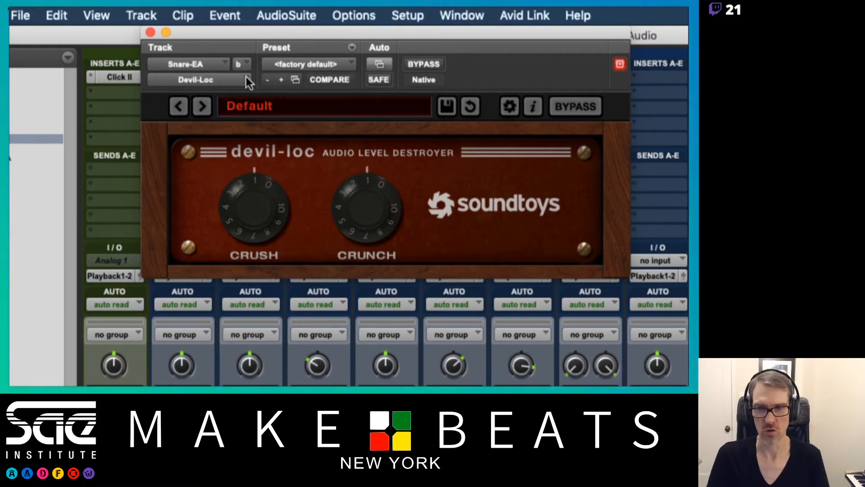
- Review the track and insert slot choices in the Devil-Loc window without changing the displayed plug-in
{"action": "left_click", "coordinate": [222, 63]}
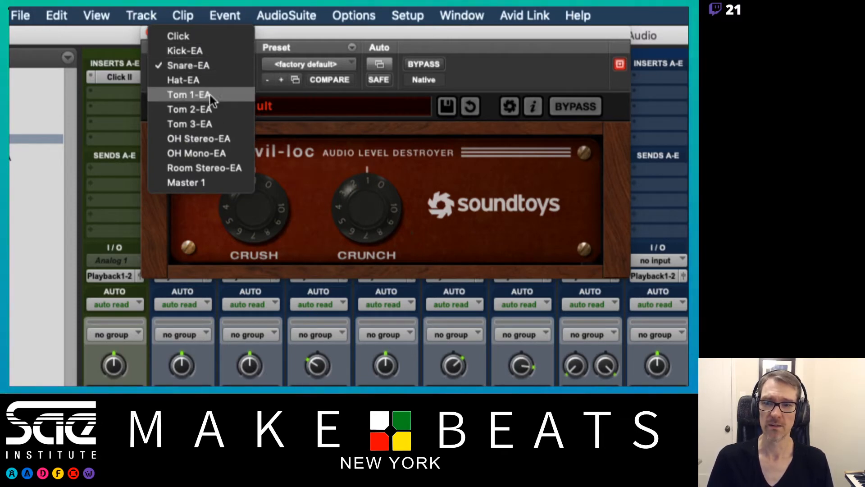
{"action": "left_click", "coordinate": [263, 50]}
{"action": "left_click", "coordinate": [228, 79]}
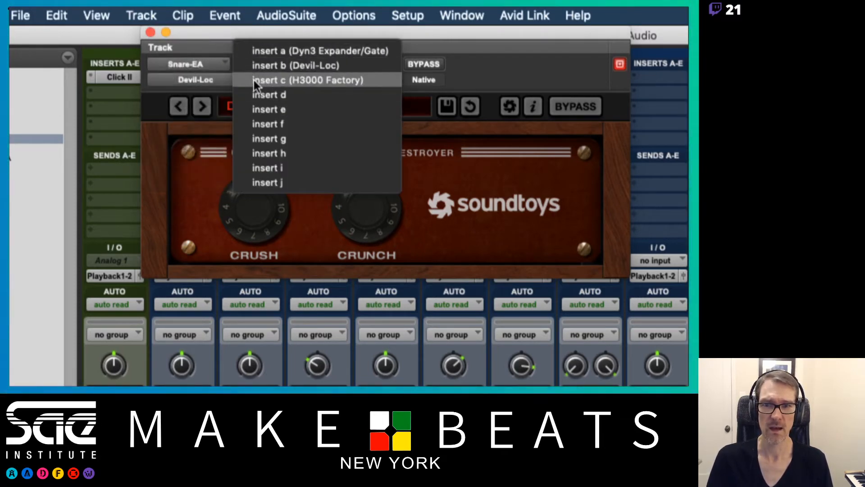
{"action": "left_click", "coordinate": [206, 47]}
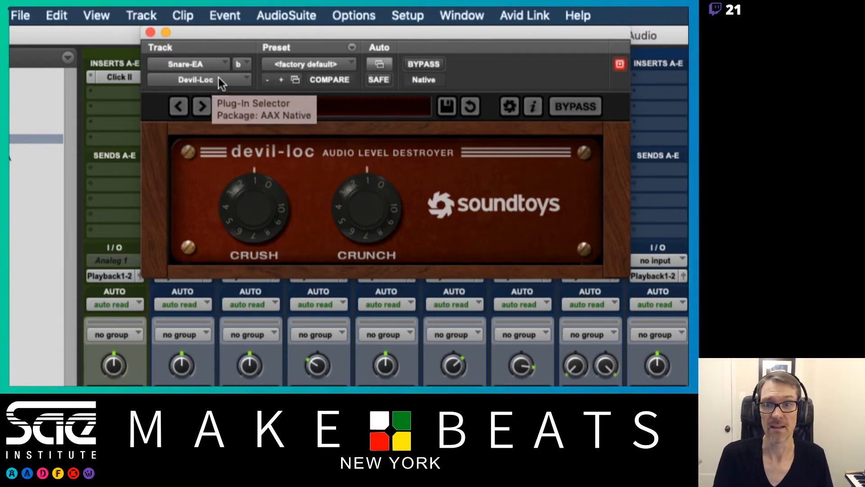
- Replace the H3000 Factory in slot C of Snare-EA with UAD API 550A (mono) and move its window toward the middle of the mixer
{"action": "left_click", "coordinate": [239, 64]}
{"action": "left_click", "coordinate": [256, 80]}
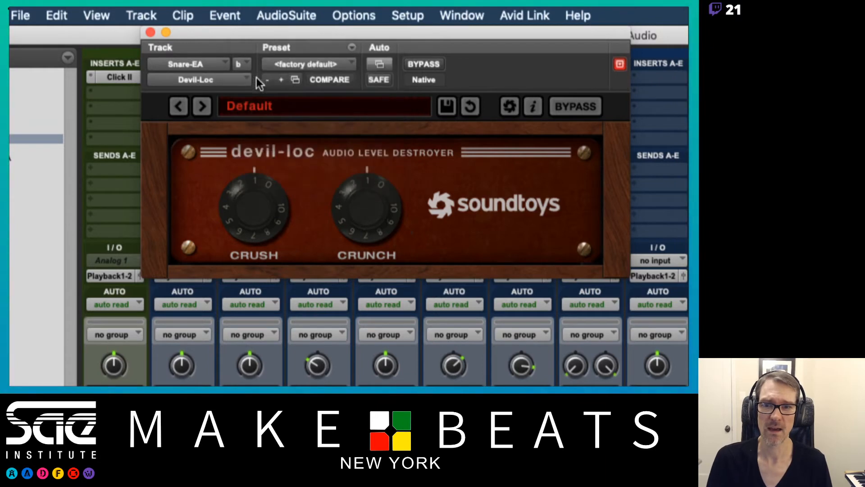
{"action": "left_click", "coordinate": [234, 77]}
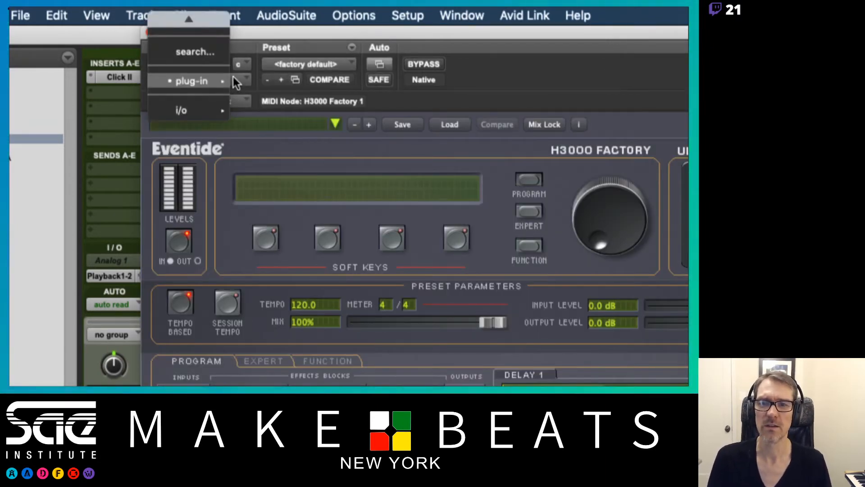
{"action": "mouse_move", "coordinate": [220, 81]}
{"action": "mouse_move", "coordinate": [260, 85]}
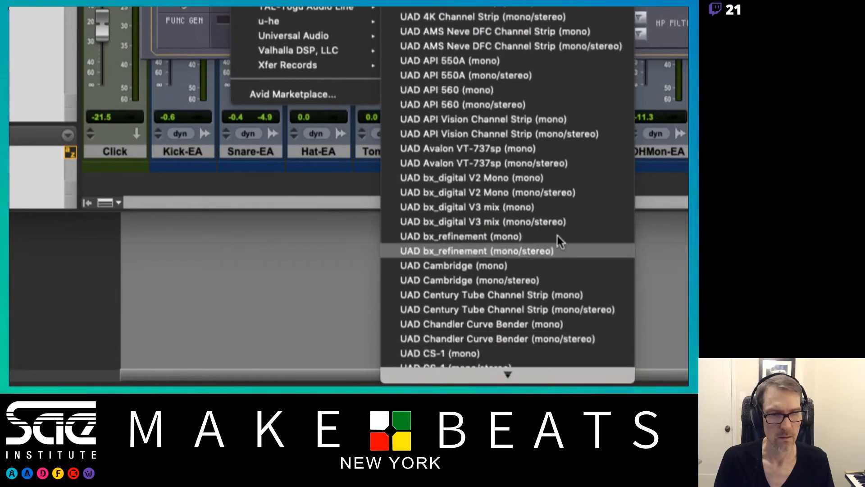
{"action": "left_click", "coordinate": [488, 61]}
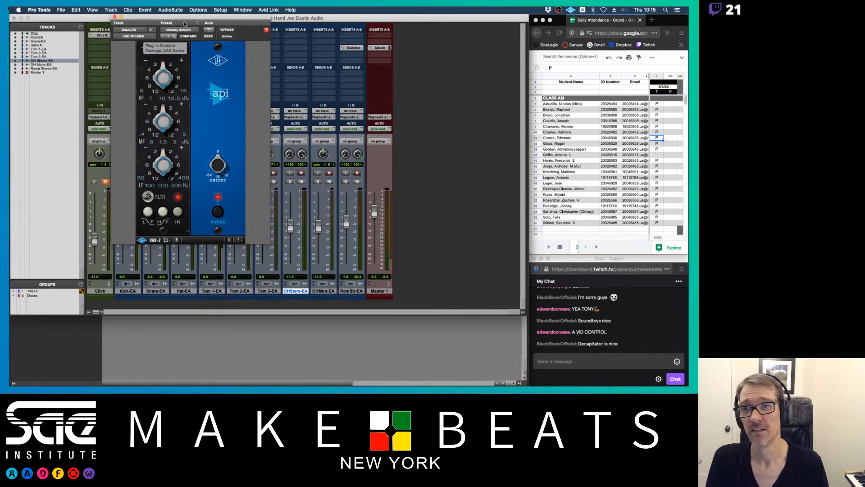
{"action": "left_click_drag", "start_coordinate": [184, 23], "coordinate": [244, 27]}
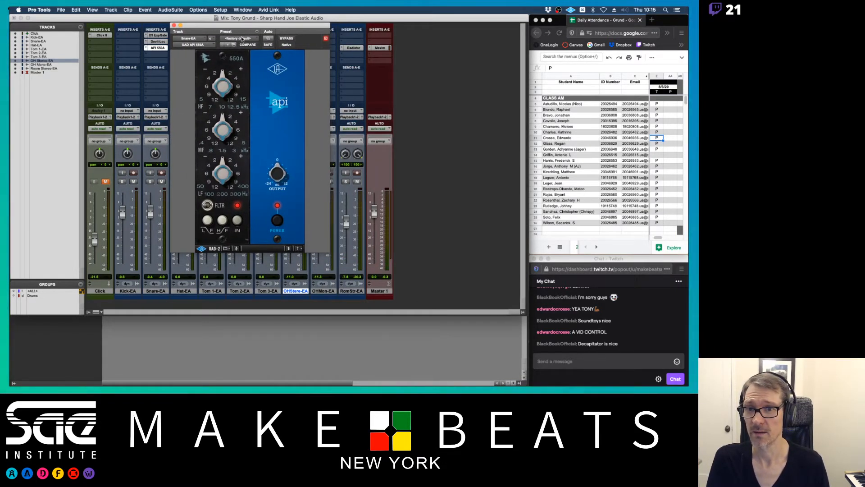
- View the plug-in categories available for replacing the API 550A, dismiss them and switch to the plug-in controls notes in Preview
{"action": "left_click", "coordinate": [205, 45]}
{"action": "mouse_move", "coordinate": [205, 45]}
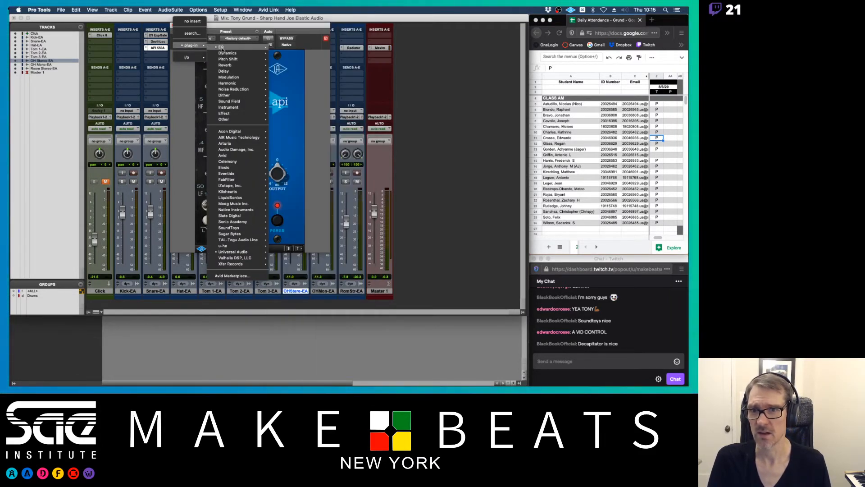
{"action": "left_click", "coordinate": [198, 43]}
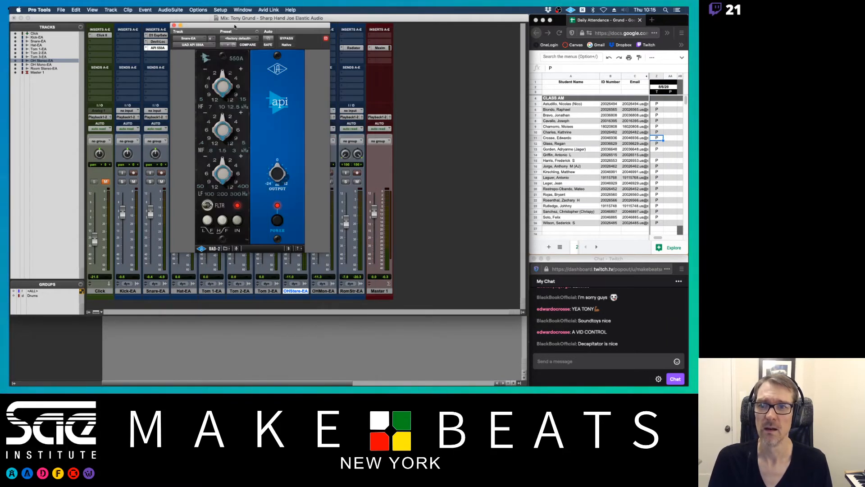
{"action": "key", "text": "super+Tab"}
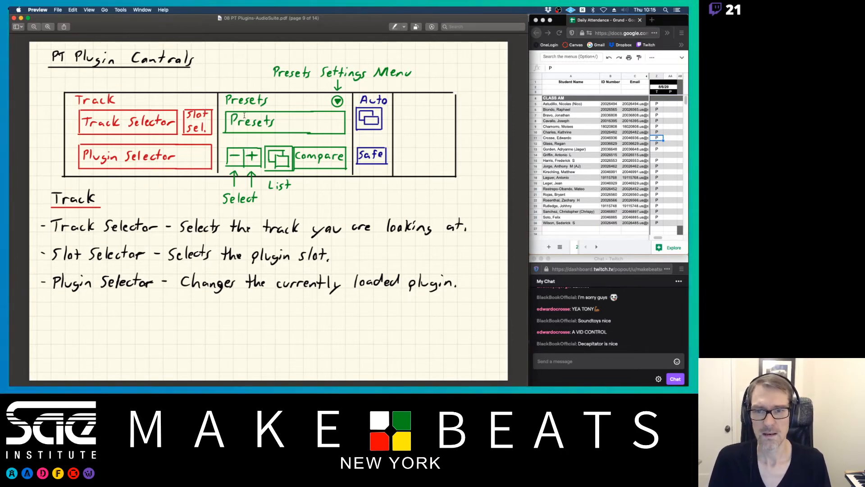
- Switch to Pro Tools, close the API 550A window and open the Click II plug-in window from the Click track's insert
{"action": "key", "text": "super+Tab"}
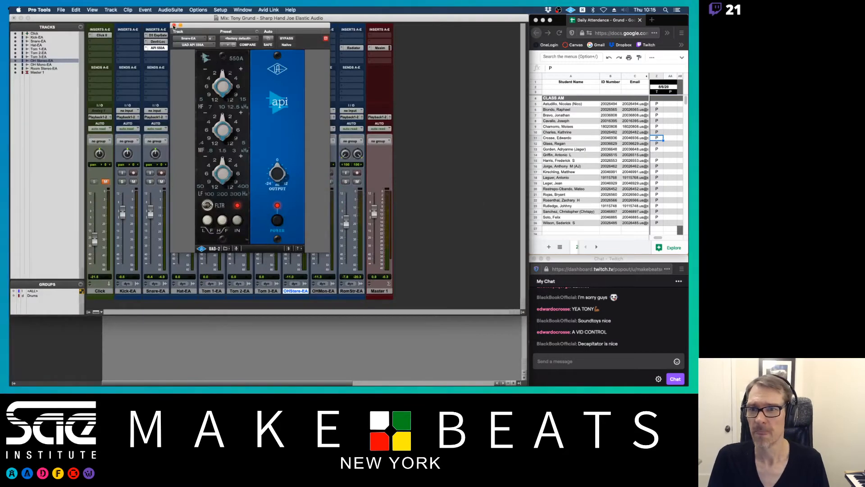
{"action": "left_click", "coordinate": [173, 26]}
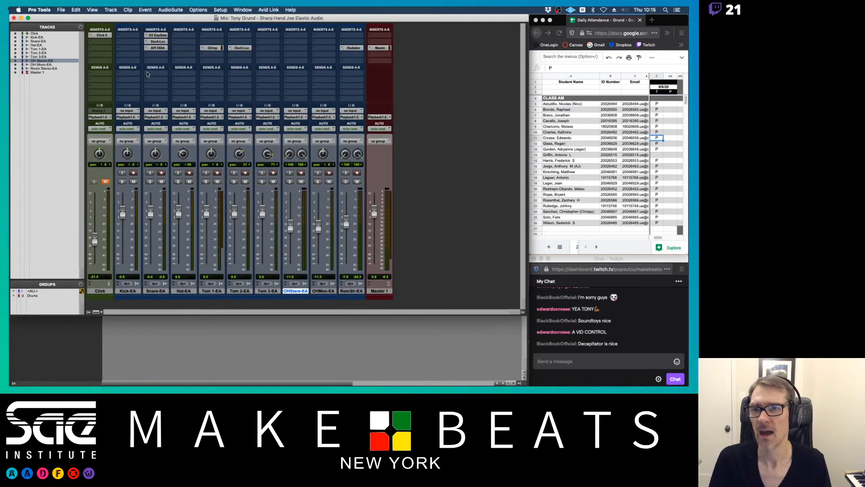
{"action": "left_click", "coordinate": [102, 37]}
{"action": "left_click_drag", "start_coordinate": [204, 25], "coordinate": [193, 36]}
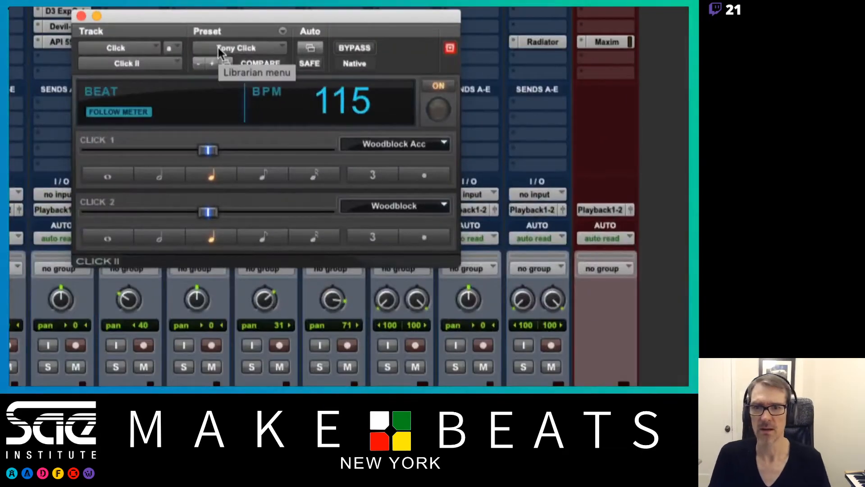
- View the presets available in the Click II window without loading another one, and close the window
{"action": "left_click", "coordinate": [241, 46]}
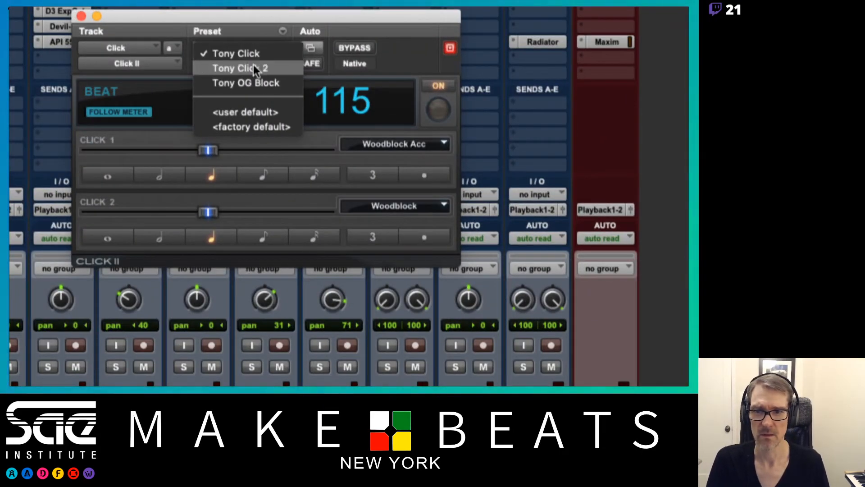
{"action": "left_click", "coordinate": [255, 26]}
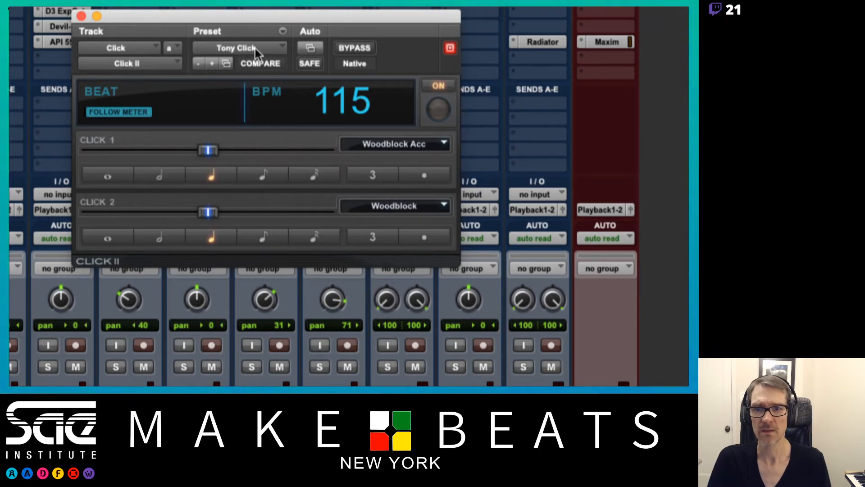
{"action": "left_click", "coordinate": [274, 50]}
{"action": "left_click", "coordinate": [268, 56]}
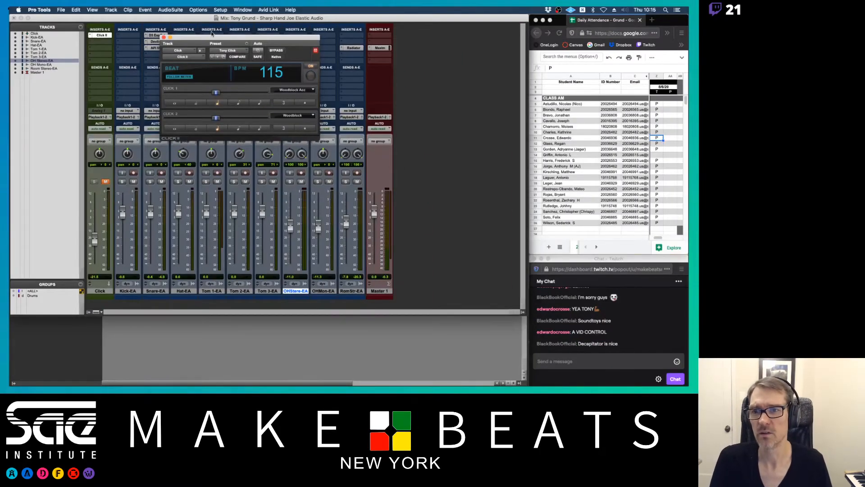
{"action": "left_click", "coordinate": [164, 37]}
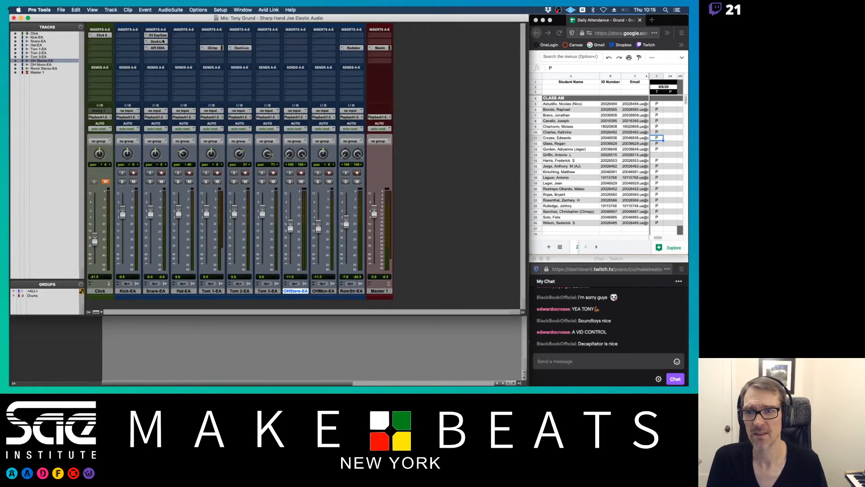
- Open the Dyn3 Expander/Gate on Snare-EA and review its preset list without loading a preset
{"action": "left_click", "coordinate": [161, 35]}
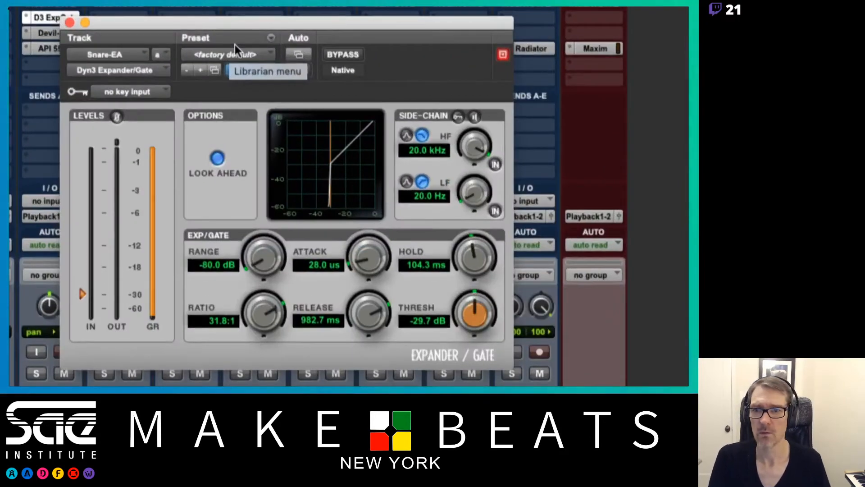
{"action": "left_click", "coordinate": [238, 50]}
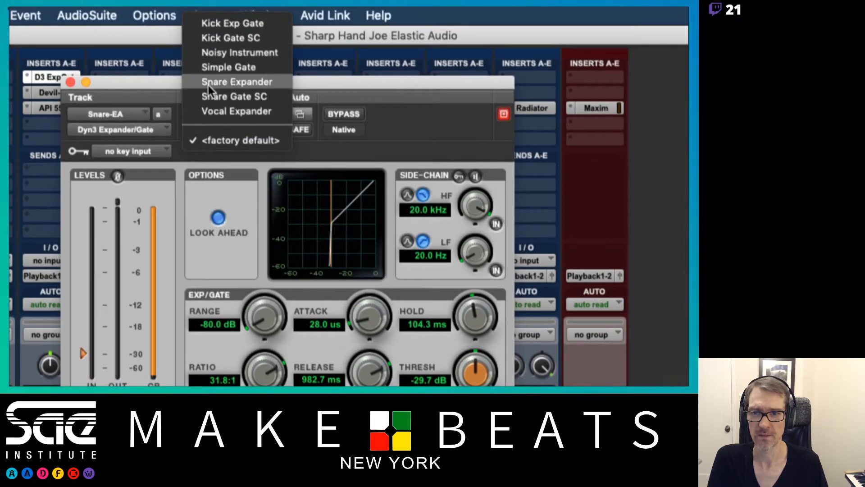
{"action": "left_click", "coordinate": [172, 88]}
- Switch the Snare-EA plug-in window to the Devil-Loc in insert b and browse its built-in Soundtoys preset list without loading one
{"action": "left_click", "coordinate": [158, 115]}
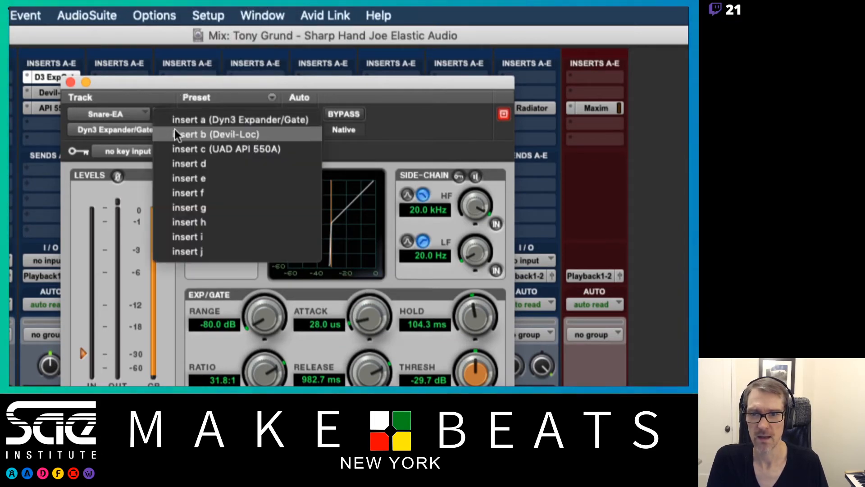
{"action": "left_click", "coordinate": [175, 134]}
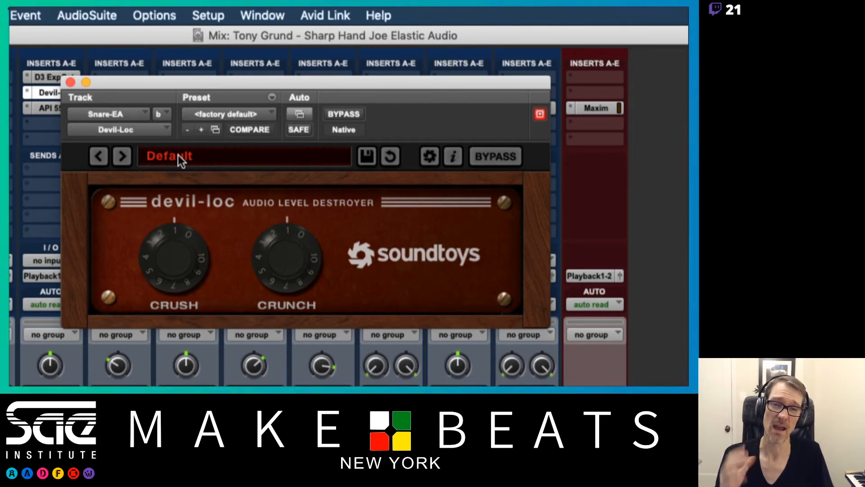
{"action": "left_click", "coordinate": [178, 155]}
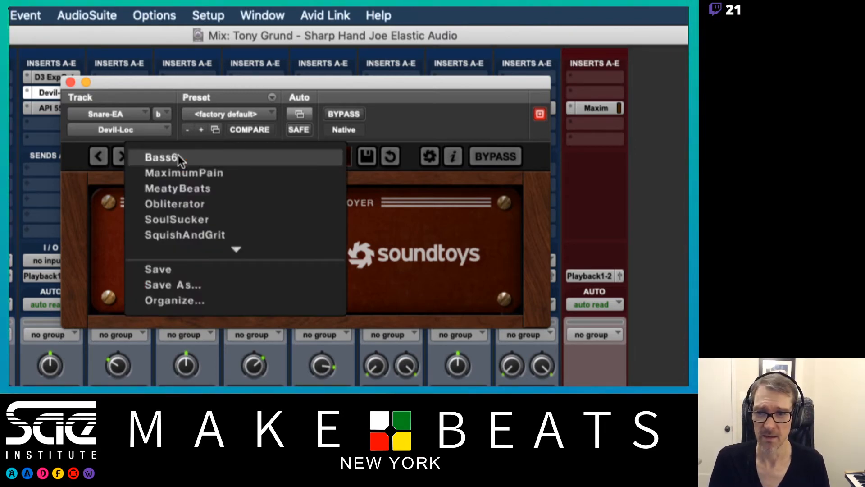
{"action": "scroll", "coordinate": [193, 241], "scroll_direction": "down", "scroll_amount": 3}
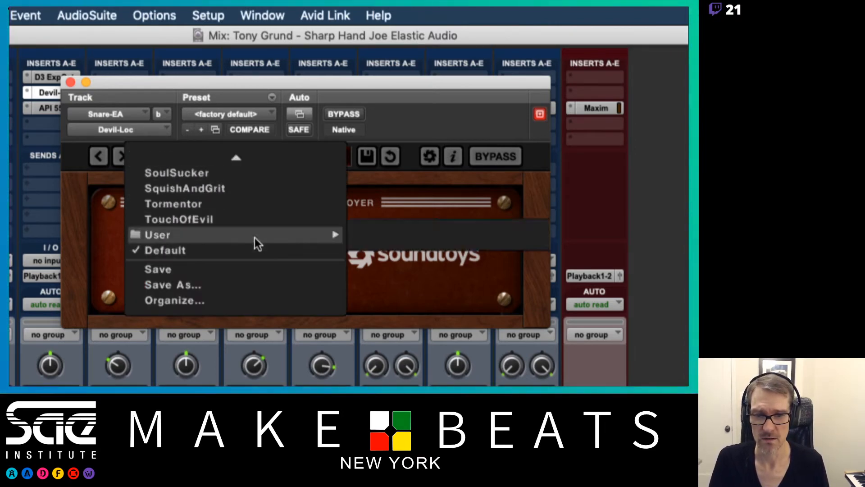
{"action": "scroll", "coordinate": [209, 161], "scroll_direction": "up", "scroll_amount": 3}
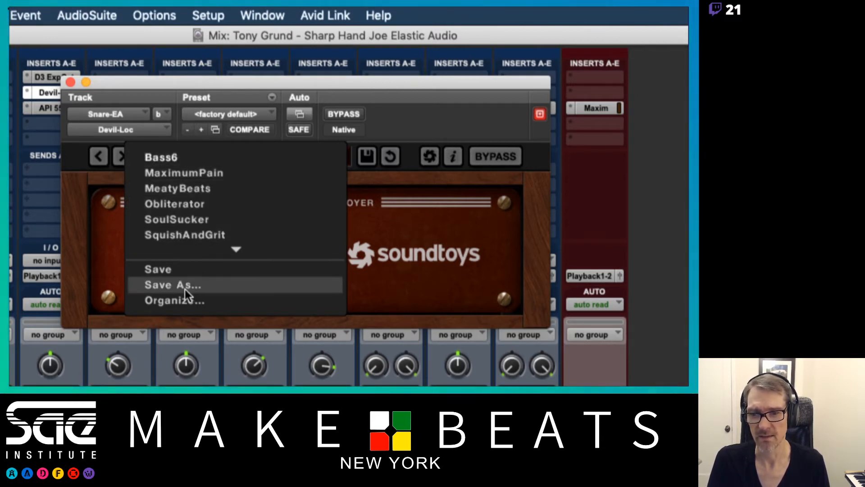
{"action": "left_click", "coordinate": [85, 265]}
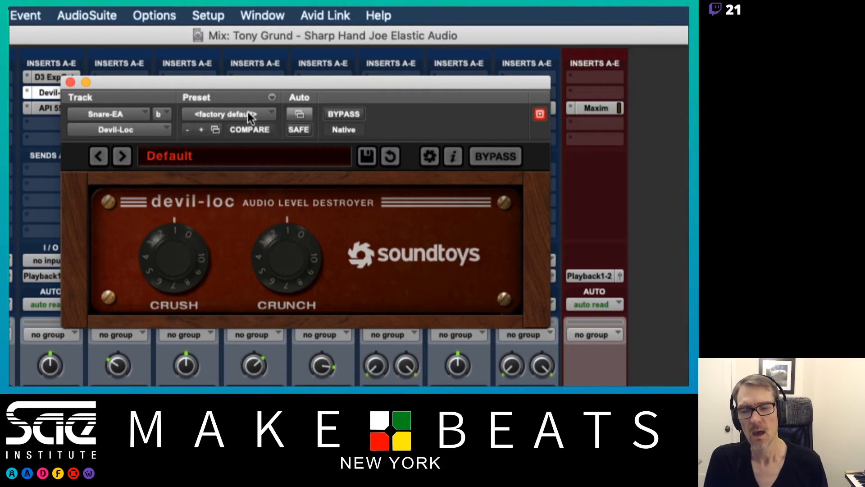
- Switch the plug-in window to the Snare-EA track's insert c, UAD API 550A, and move the window clear of the Snare-EA inserts
{"action": "left_click", "coordinate": [137, 128]}
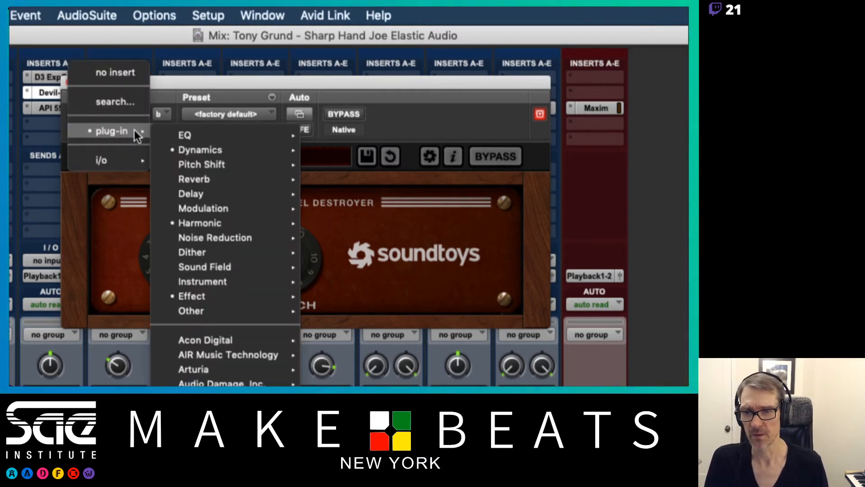
{"action": "left_click", "coordinate": [166, 103]}
{"action": "left_click", "coordinate": [164, 107]}
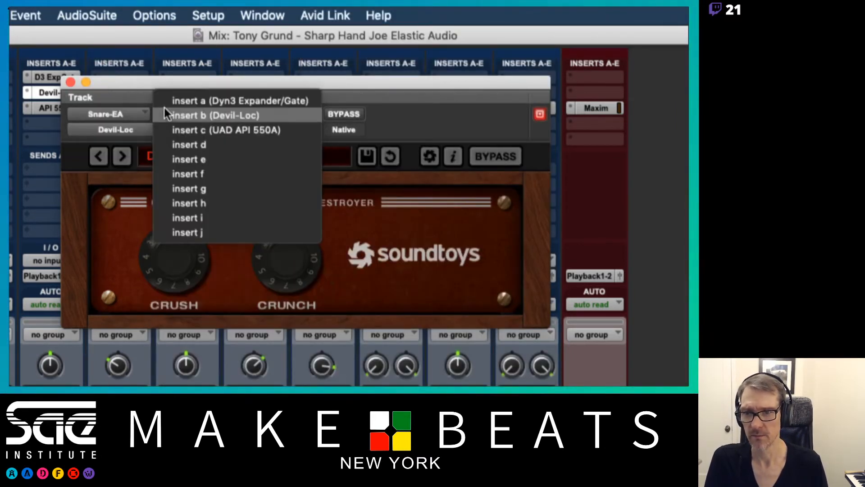
{"action": "left_click", "coordinate": [196, 129]}
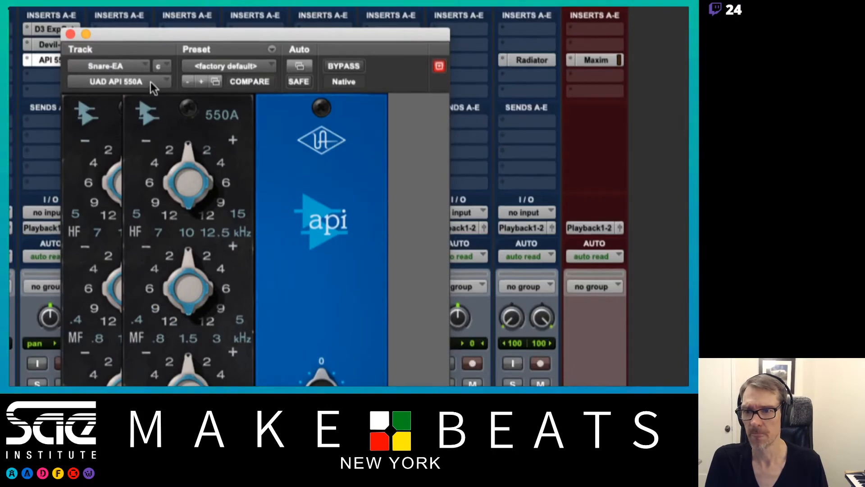
{"action": "left_click_drag", "start_coordinate": [140, 34], "coordinate": [161, 29]}
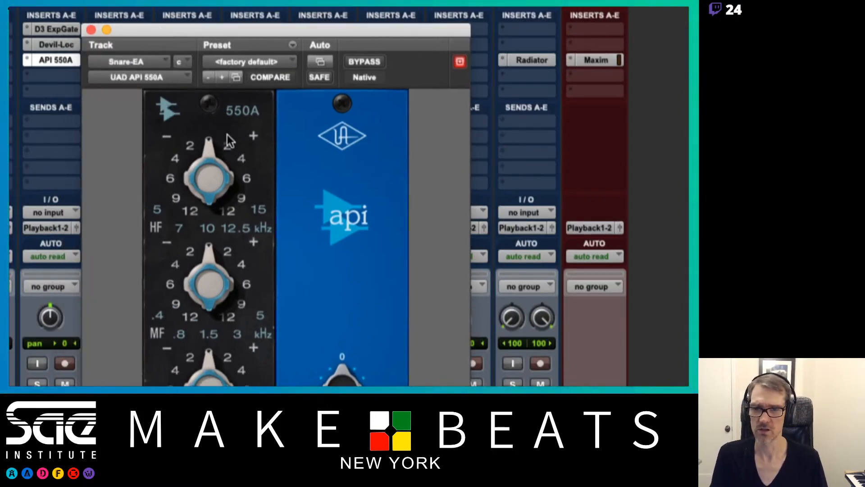
- Browse the API 550A preset folders and load the Nosey Bass preset on the Snare-EA track
{"action": "left_click", "coordinate": [255, 61]}
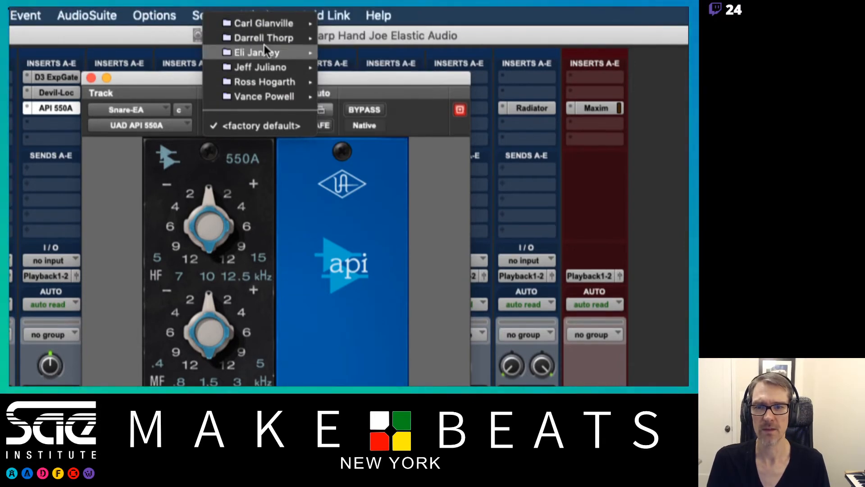
{"action": "mouse_move", "coordinate": [259, 82]}
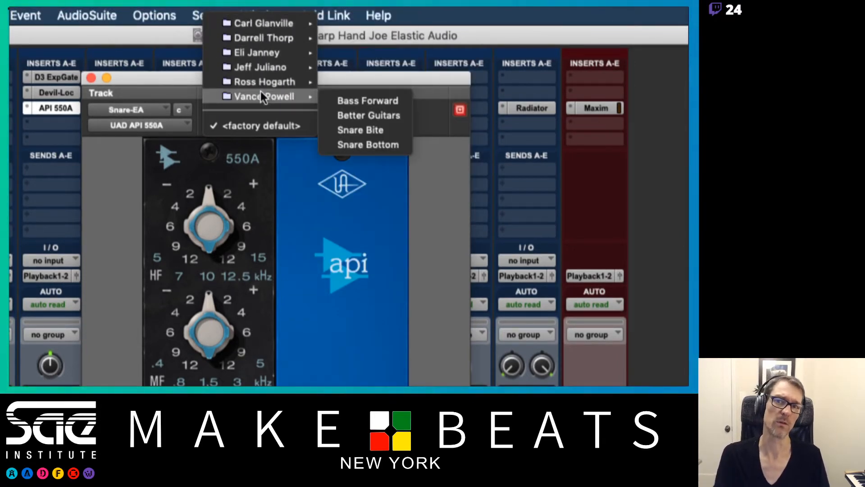
{"action": "mouse_move", "coordinate": [264, 25]}
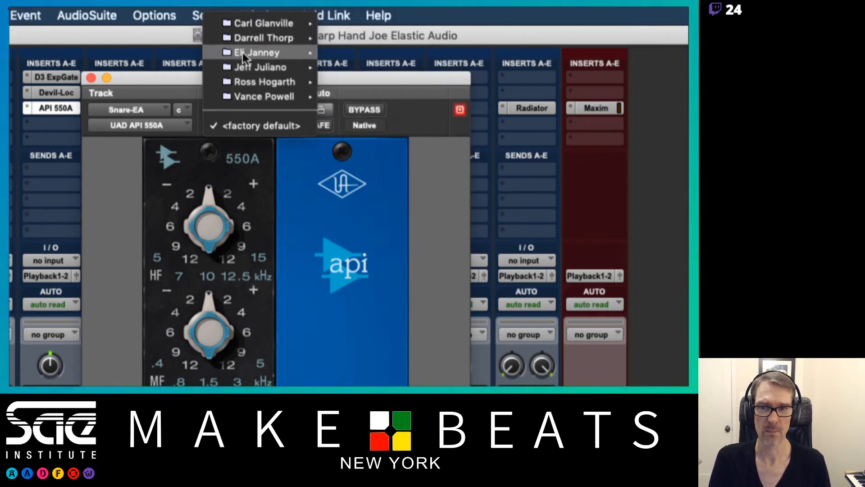
{"action": "left_click", "coordinate": [177, 83]}
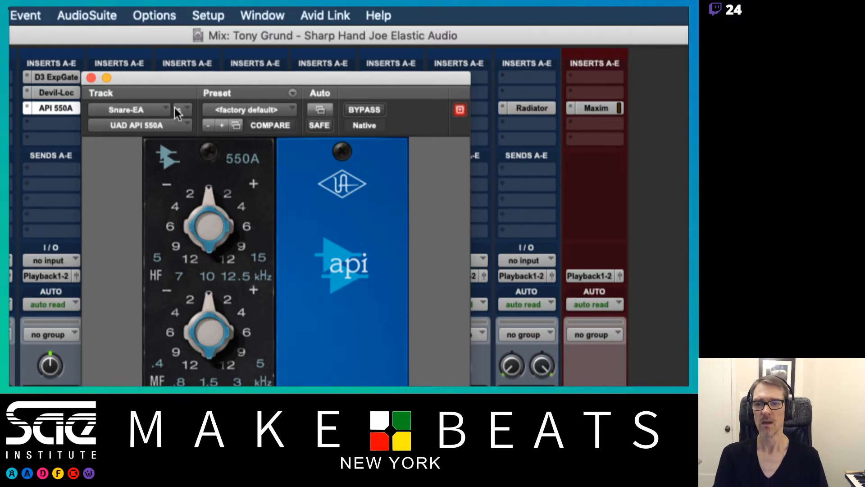
{"action": "left_click", "coordinate": [278, 110]}
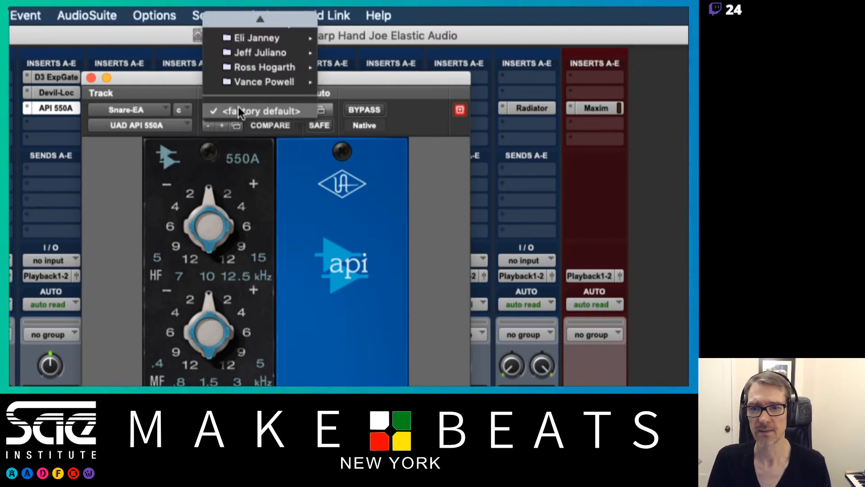
{"action": "left_click", "coordinate": [347, 25]}
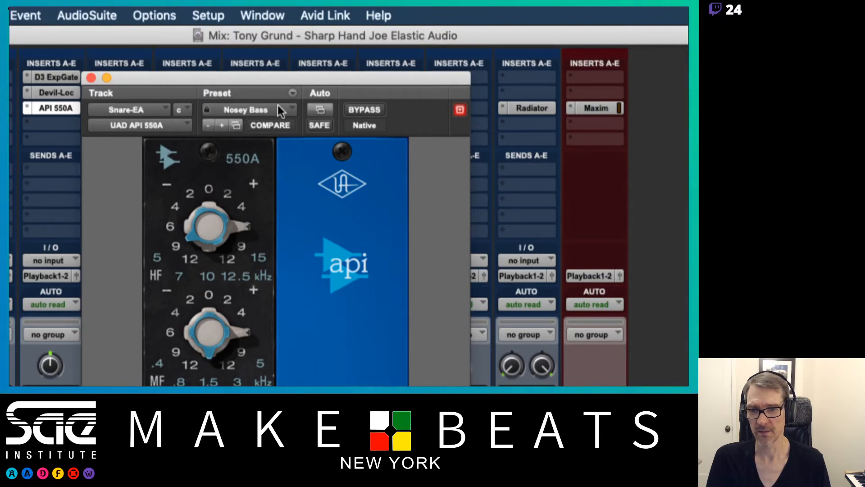
- Advance one by one through the API 550A presets on the Snare-EA track up to Piano
{"action": "left_click", "coordinate": [222, 124]}
{"action": "left_click", "coordinate": [223, 124]}
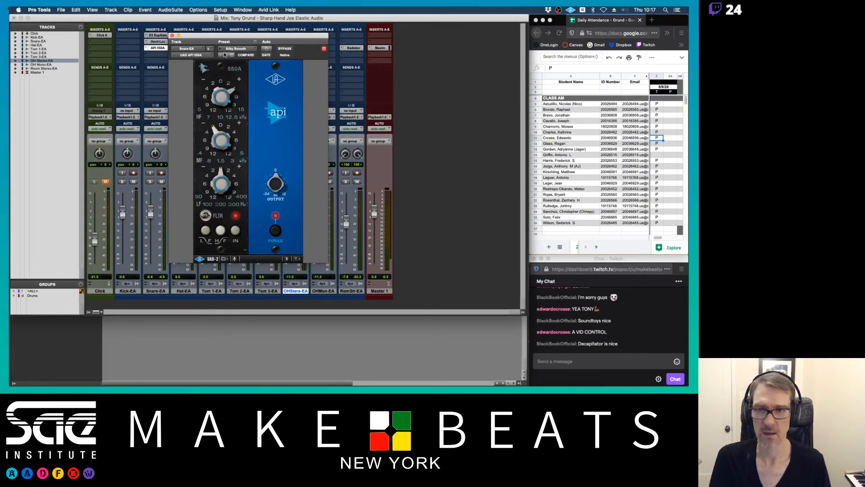
{"action": "left_click", "coordinate": [223, 123]}
{"action": "left_click", "coordinate": [225, 55]}
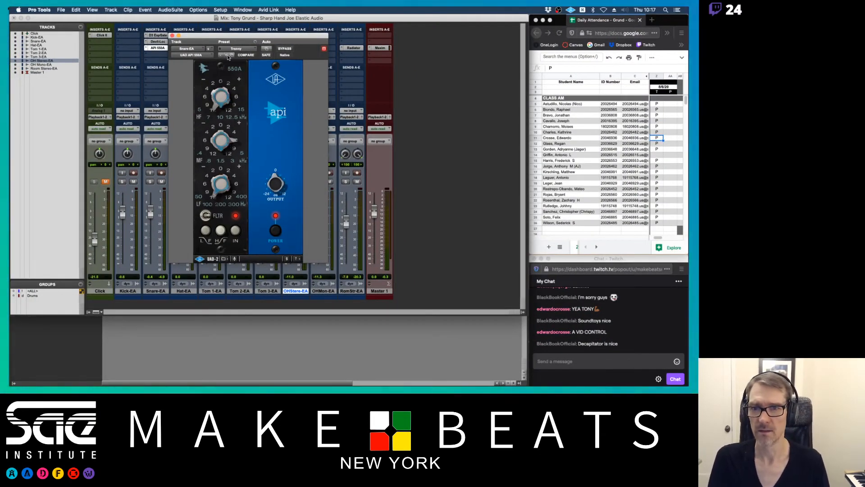
{"action": "left_click", "coordinate": [226, 55]}
{"action": "left_click", "coordinate": [226, 56]}
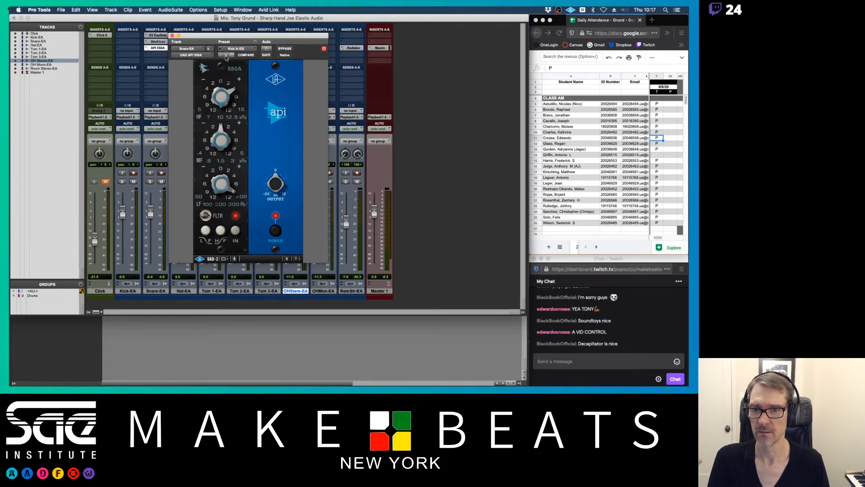
{"action": "left_click", "coordinate": [226, 56]}
{"action": "left_click", "coordinate": [226, 55]}
{"action": "left_click", "coordinate": [226, 56]}
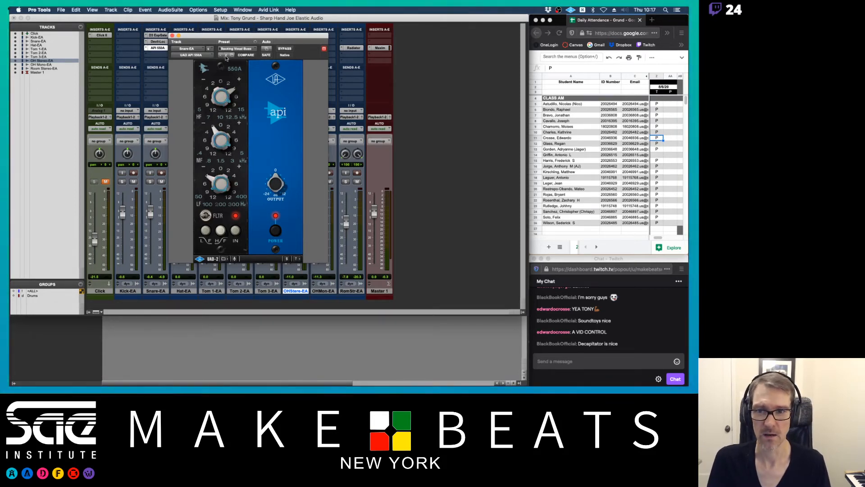
{"action": "left_click", "coordinate": [225, 56]}
{"action": "left_click", "coordinate": [226, 56]}
{"action": "left_click", "coordinate": [226, 56]}
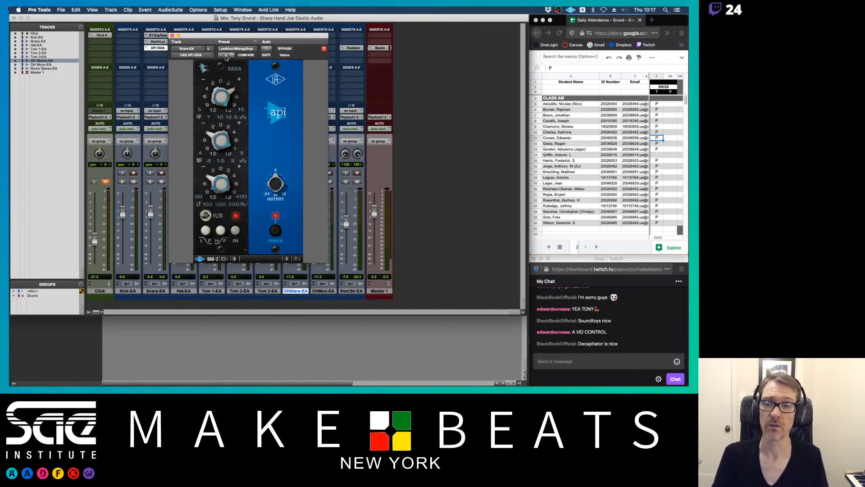
{"action": "left_click", "coordinate": [226, 56]}
{"action": "left_click", "coordinate": [226, 56]}
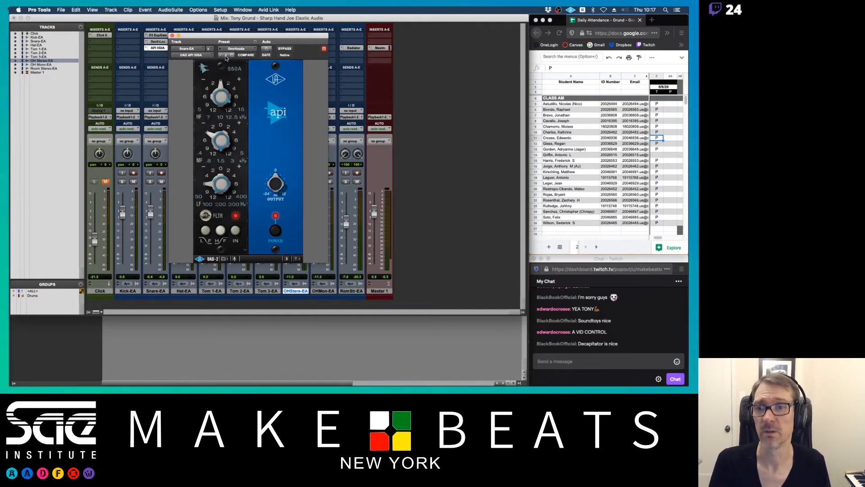
{"action": "left_click", "coordinate": [226, 56]}
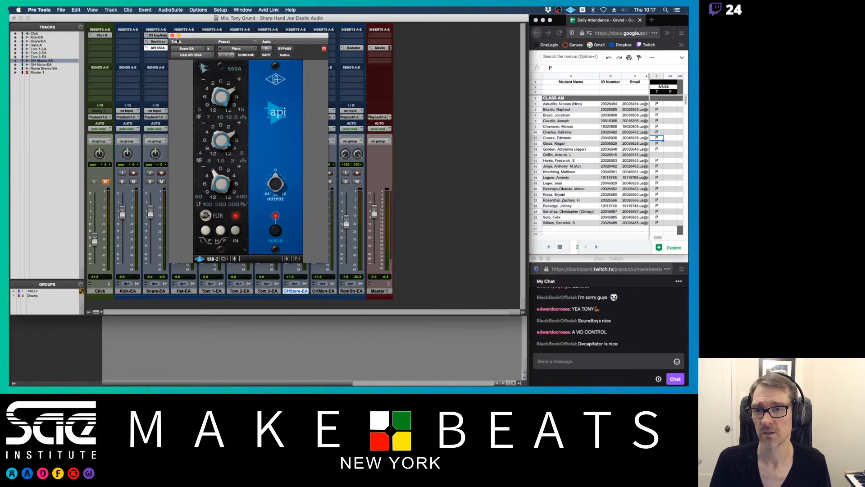
- Open the Devil-Loc insert on the Snare-EA track and move its window clear of the Snare-EA channel strip
{"action": "left_click", "coordinate": [163, 41]}
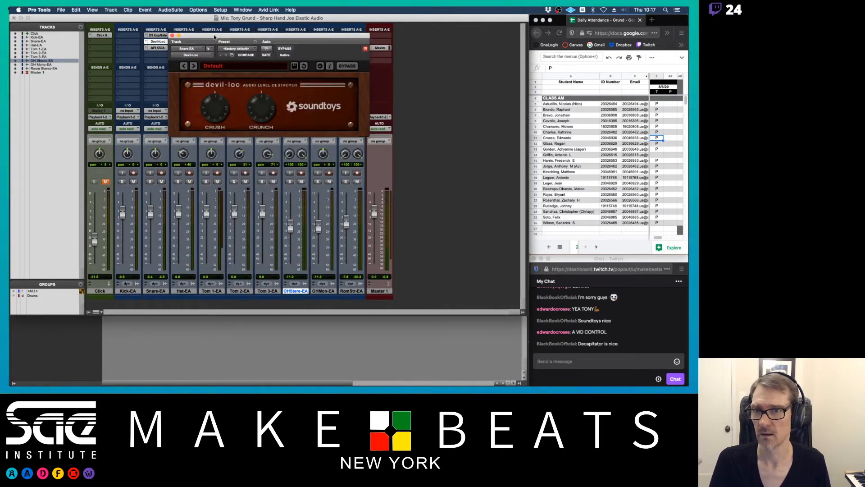
{"action": "left_click_drag", "start_coordinate": [215, 36], "coordinate": [254, 38]}
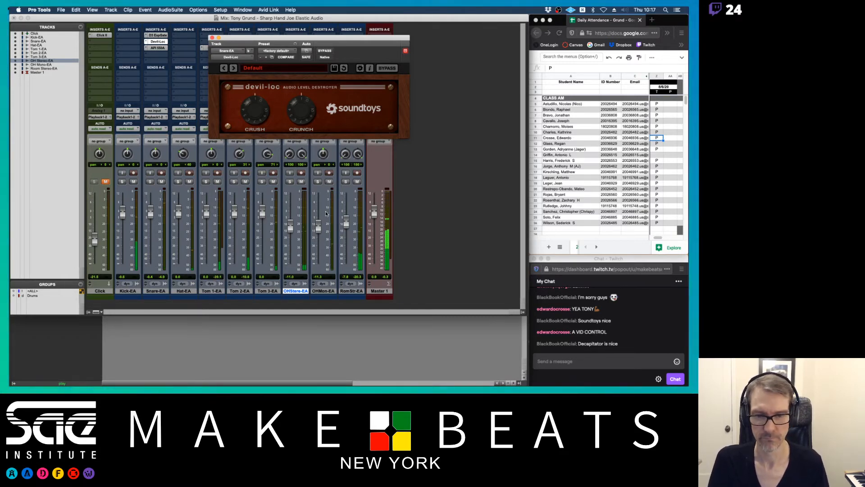
- Lower the Master 1 fader slightly and solo the Snare-EA track during playback
{"action": "left_click_drag", "start_coordinate": [377, 215], "coordinate": [376, 223]}
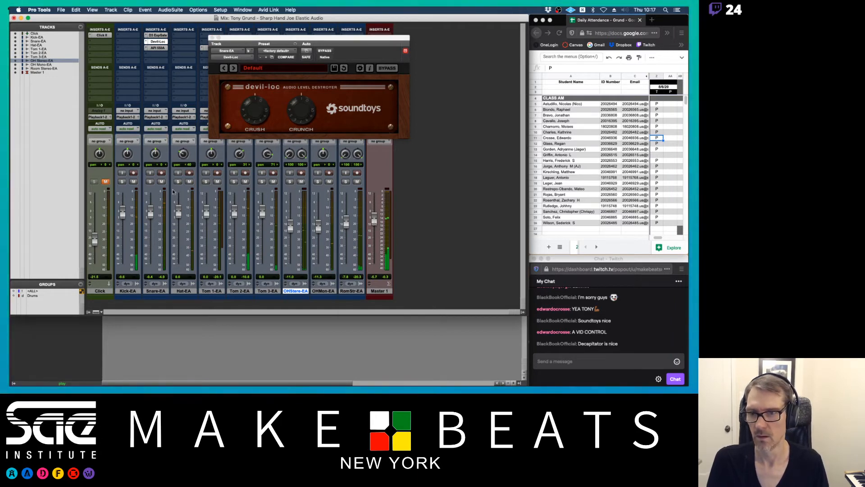
{"action": "left_click", "coordinate": [151, 181]}
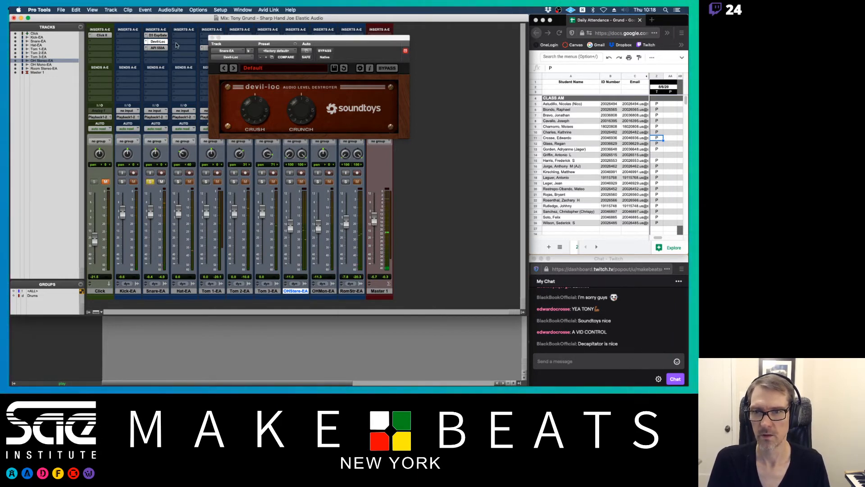
- Audition the Devil-Loc presets on the soloed snare, settle on MeatyBeats, and adjust its Crush amount
{"action": "left_click", "coordinate": [235, 68]}
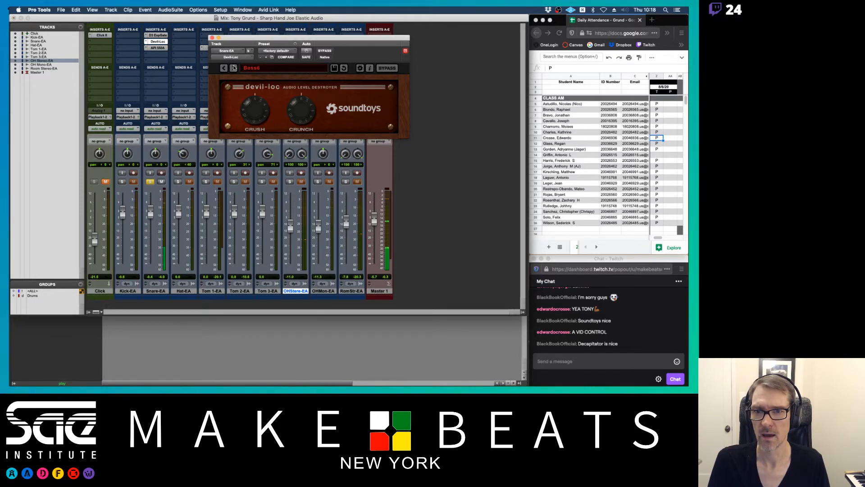
{"action": "left_click", "coordinate": [233, 69]}
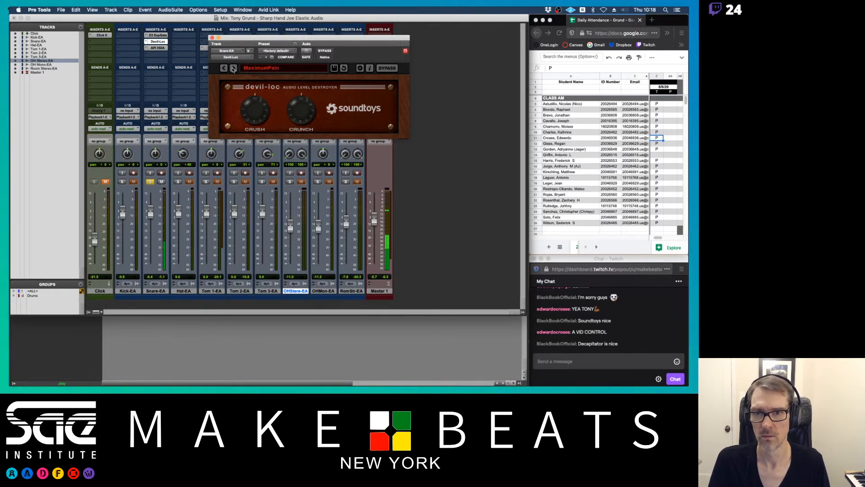
{"action": "left_click", "coordinate": [233, 68]}
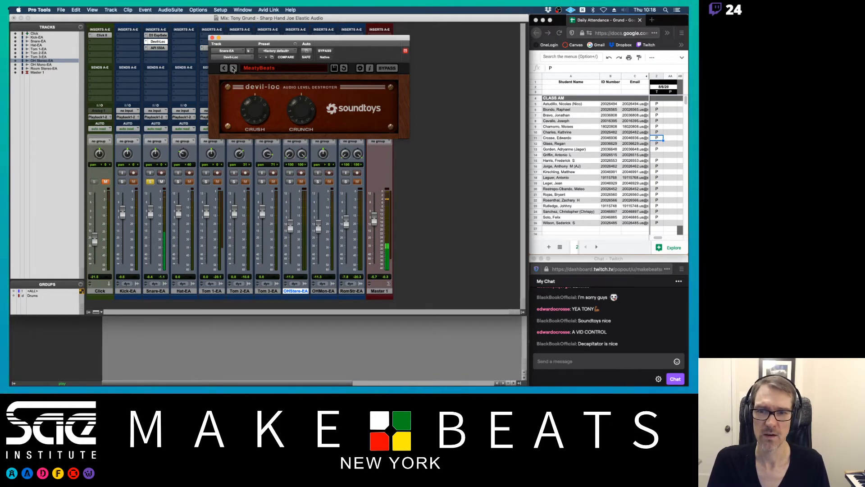
{"action": "left_click", "coordinate": [233, 69]}
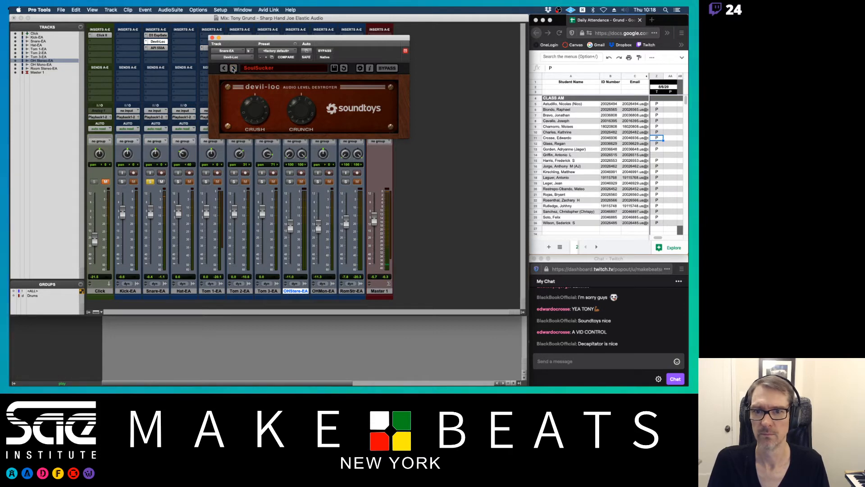
{"action": "left_click", "coordinate": [233, 68]}
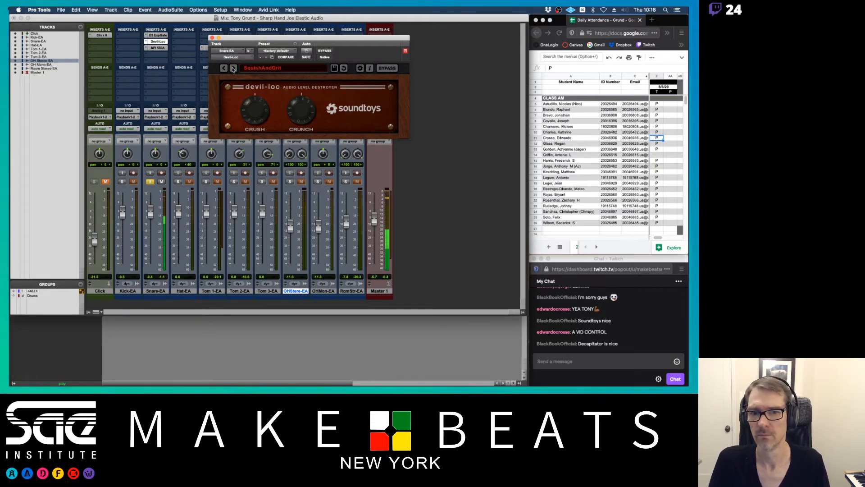
{"action": "left_click", "coordinate": [233, 68]}
{"action": "left_click", "coordinate": [233, 69]}
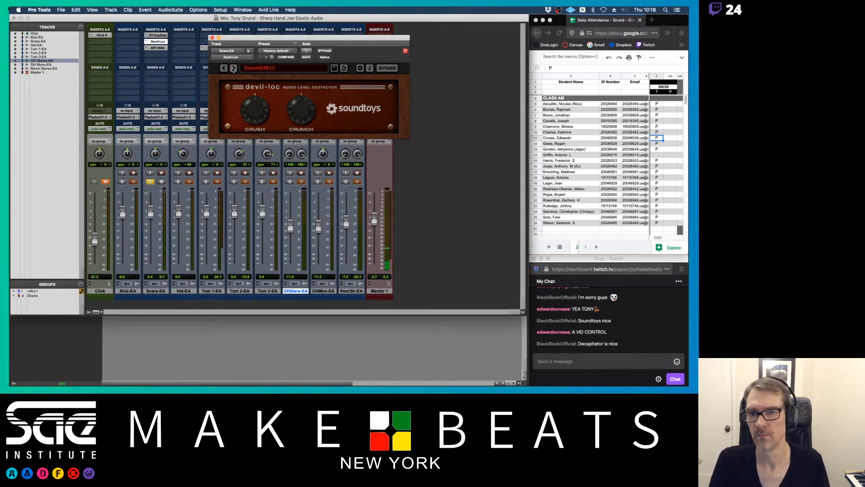
{"action": "left_click", "coordinate": [233, 68]}
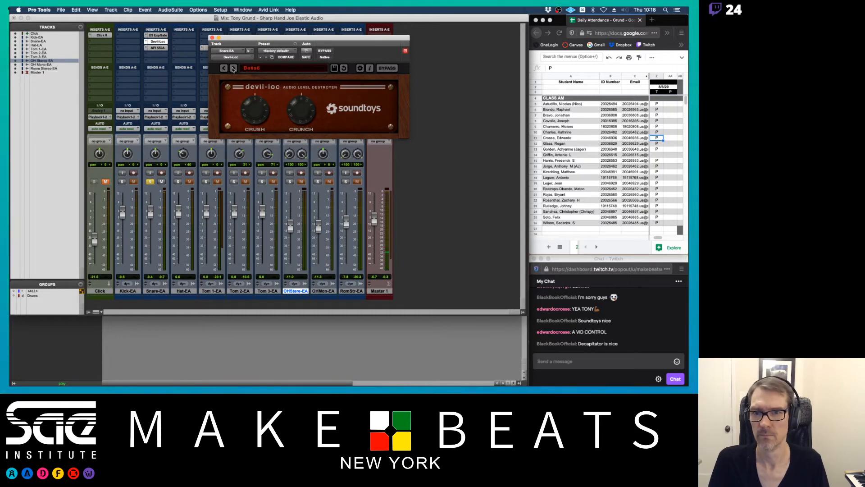
{"action": "left_click", "coordinate": [233, 68]}
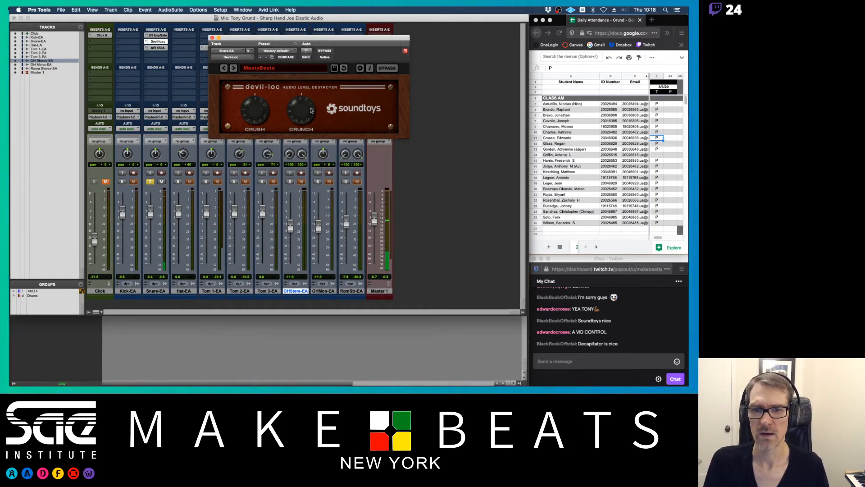
{"action": "left_click_drag", "start_coordinate": [261, 111], "coordinate": [264, 99]}
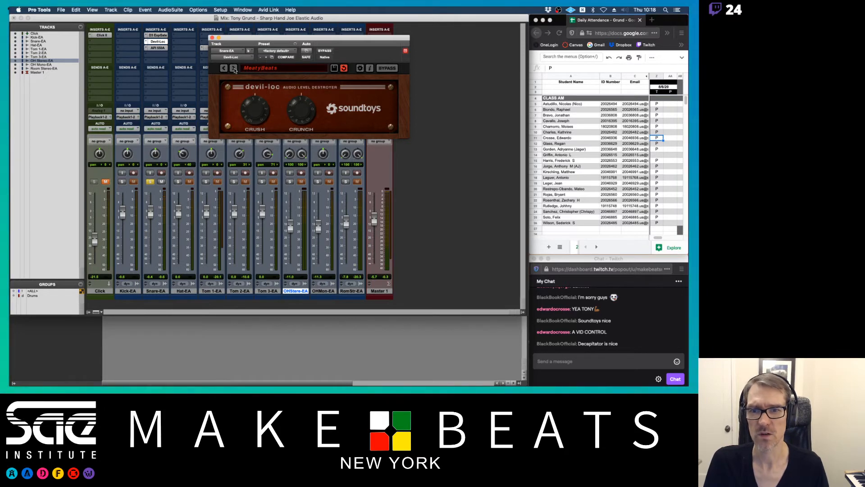
- Open the API 550A insert on the Snare-EA track and advance through its presets from Snare Bottom to Drum Room
{"action": "left_click", "coordinate": [157, 48]}
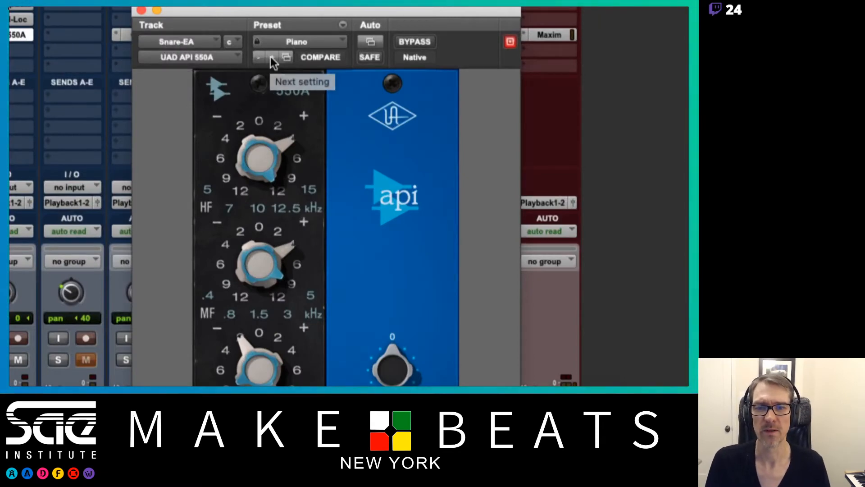
{"action": "left_click", "coordinate": [273, 57]}
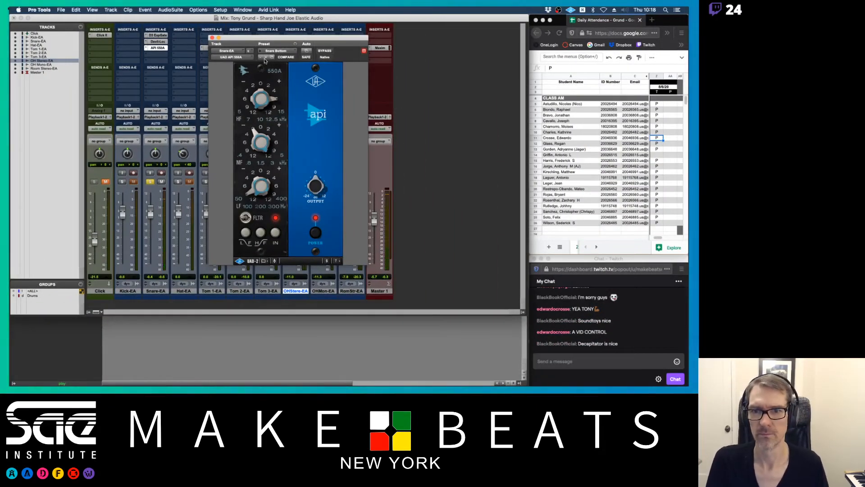
{"action": "left_click", "coordinate": [265, 58]}
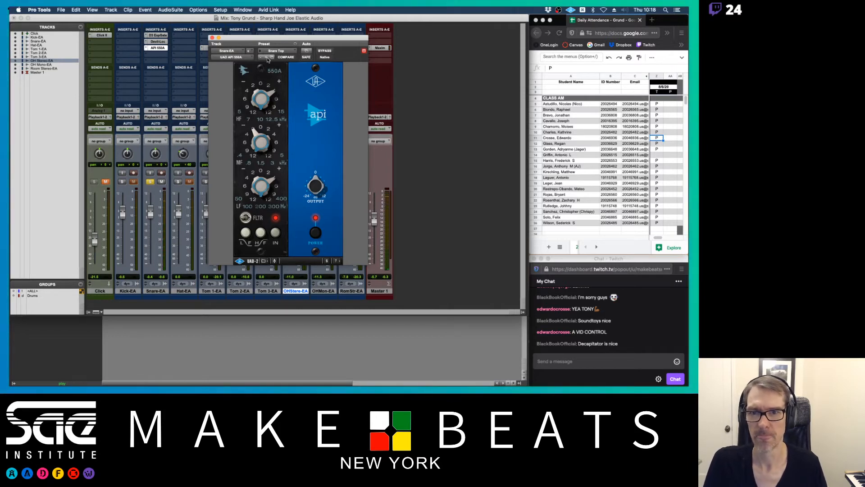
{"action": "left_click", "coordinate": [266, 58]}
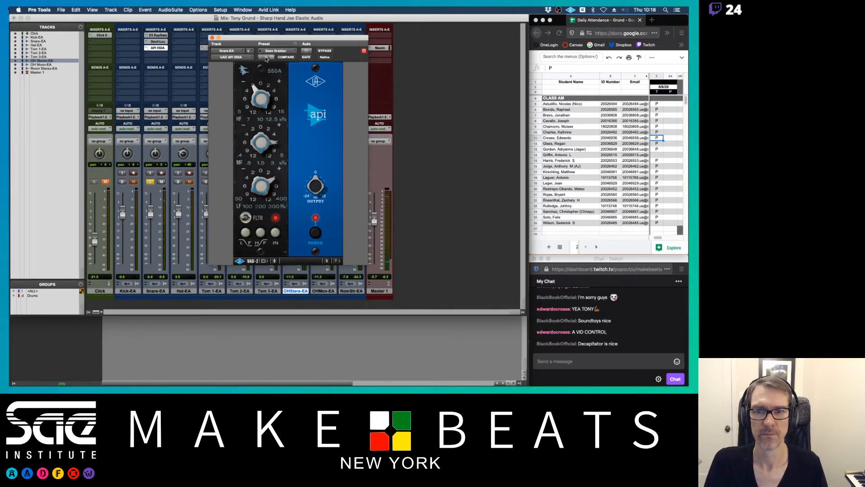
{"action": "left_click", "coordinate": [266, 58]}
{"action": "left_click", "coordinate": [266, 58]}
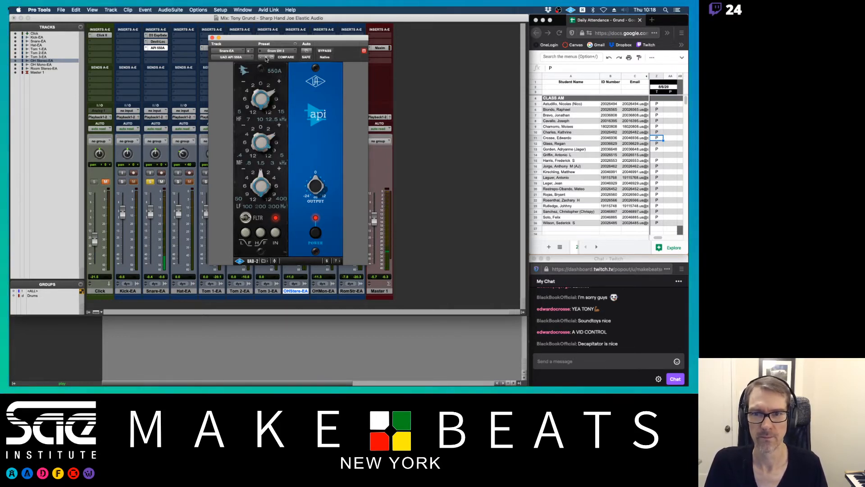
{"action": "left_click", "coordinate": [266, 58]}
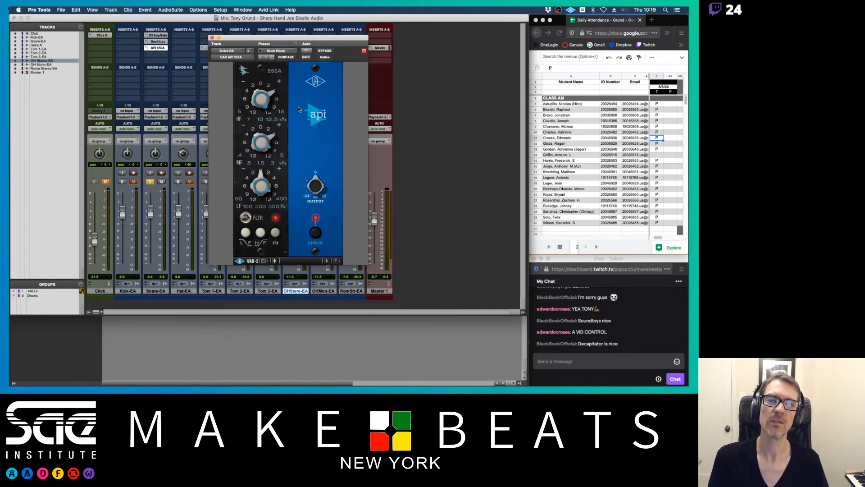
- Replace the Devil-Loc insert on the Snare-EA track with the mono Dyn3 Compressor/Limiter
{"action": "left_click", "coordinate": [145, 42]}
{"action": "mouse_move", "coordinate": [170, 42]}
{"action": "mouse_move", "coordinate": [210, 50]}
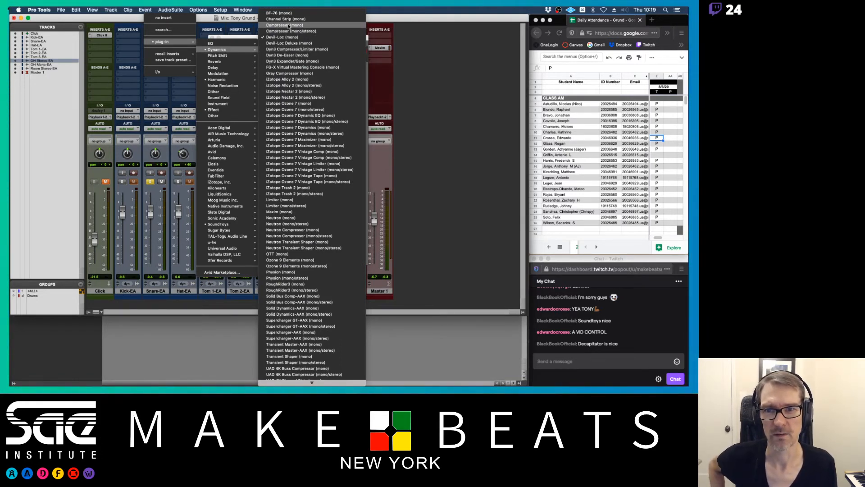
{"action": "left_click", "coordinate": [292, 49]}
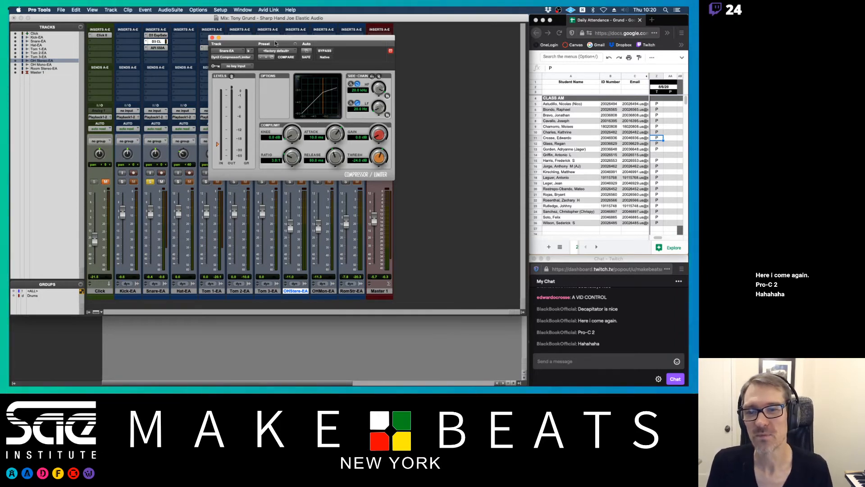
- Load the Snare Comp preset in the Dyn3 Compressor/Limiter on the Snare-EA track
{"action": "left_click", "coordinate": [267, 58]}
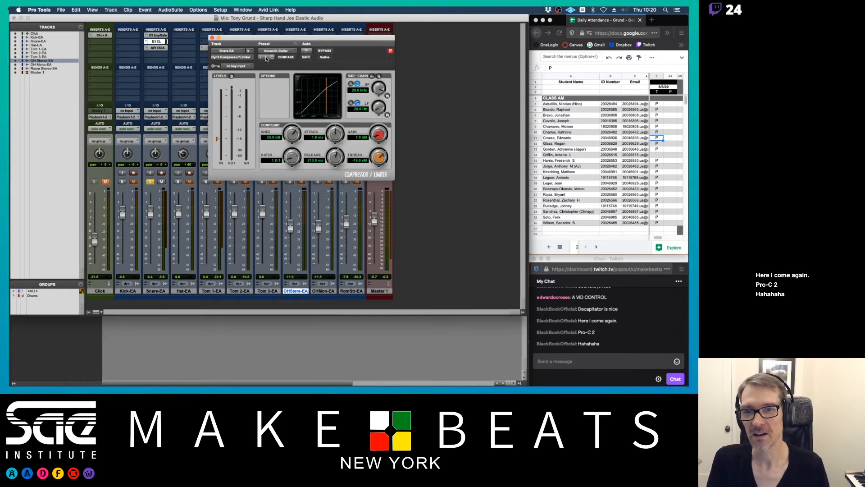
{"action": "left_click", "coordinate": [267, 58]}
{"action": "left_click", "coordinate": [273, 51]}
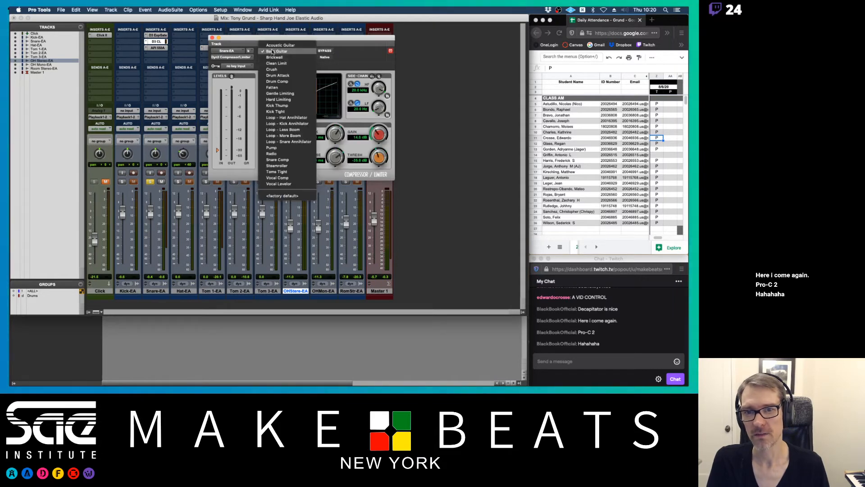
{"action": "left_click", "coordinate": [287, 161]}
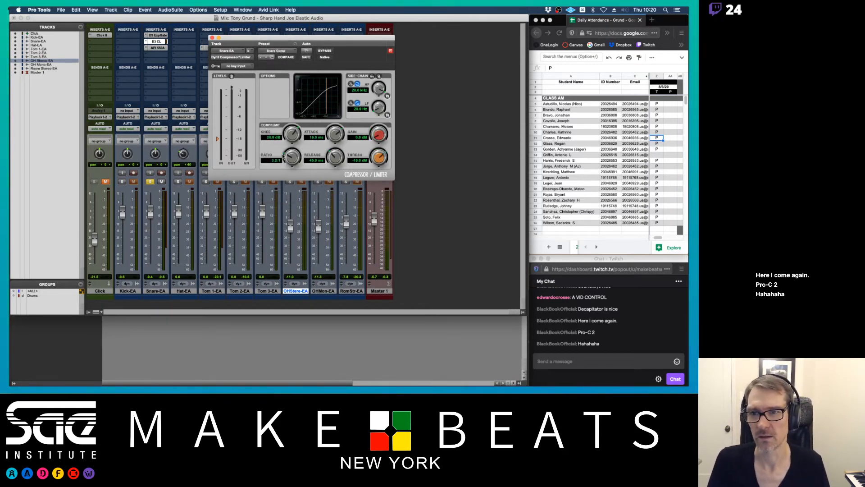
- Bypass the API 550A insert on Snare-EA and lower the compressor's threshold past -29 dB in stages during playback
{"action": "left_click", "coordinate": [155, 49], "text": "super"}
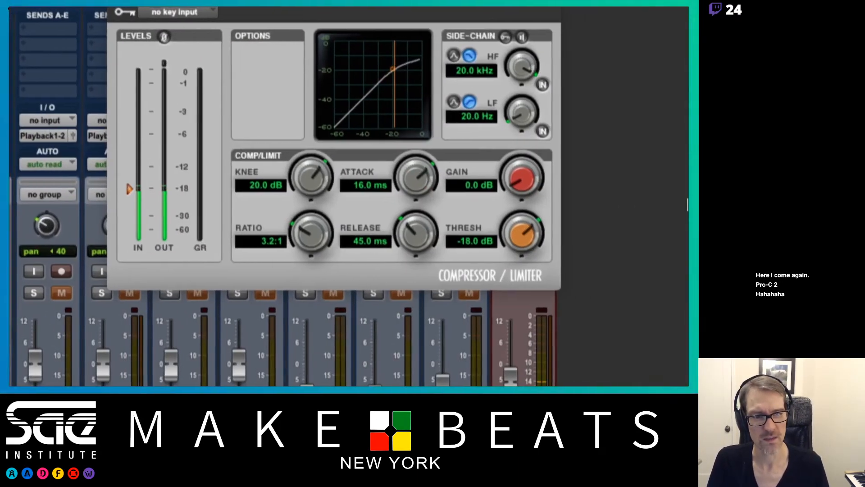
{"action": "left_click_drag", "start_coordinate": [583, 234], "coordinate": [583, 236]}
{"action": "left_click_drag", "start_coordinate": [517, 236], "coordinate": [515, 268]}
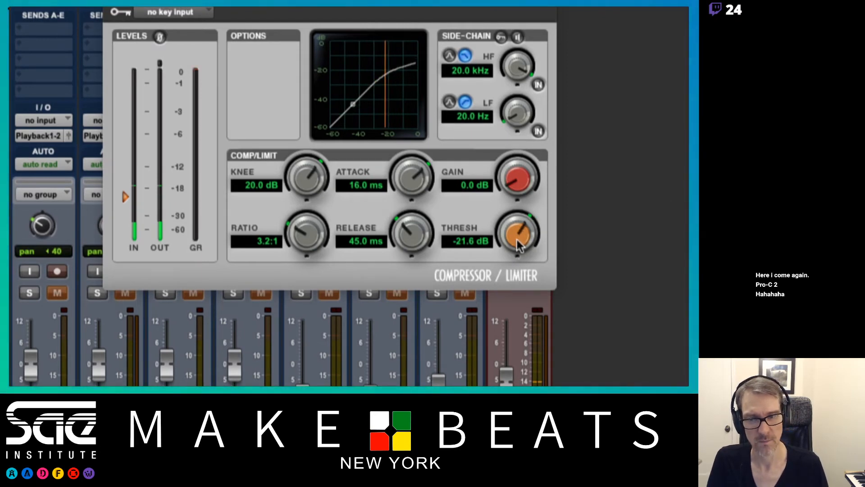
{"action": "left_click_drag", "start_coordinate": [518, 239], "coordinate": [518, 257]}
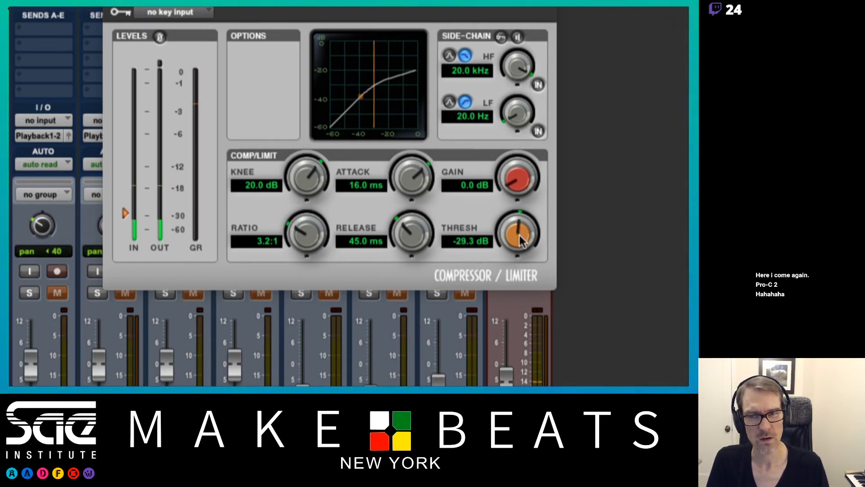
{"action": "left_click_drag", "start_coordinate": [520, 235], "coordinate": [519, 256]}
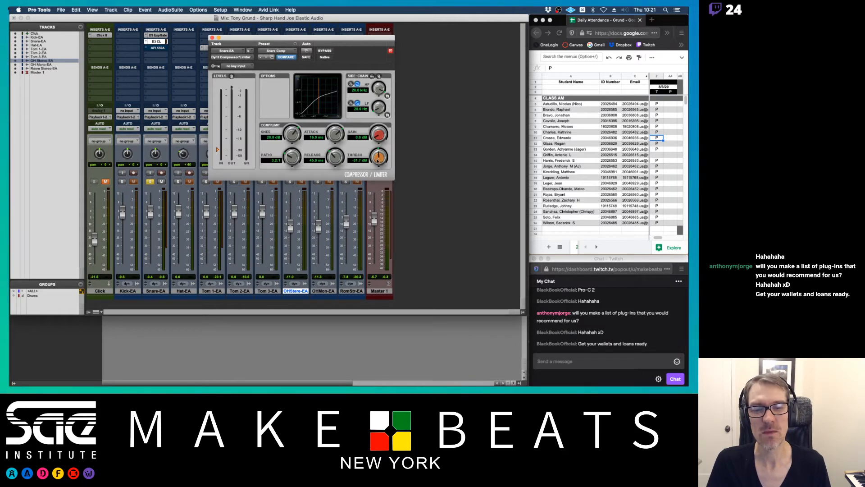
- Try higher and much lower compressor thresholds, settle at about -42 dB, and raise the makeup gain
{"action": "mouse_move", "coordinate": [378, 161]}
{"action": "left_mouse_down"}
{"action": "mouse_move", "coordinate": [376, 155]}
{"action": "mouse_move", "coordinate": [381, 176]}
{"action": "mouse_move", "coordinate": [376, 154]}
{"action": "mouse_move", "coordinate": [378, 180]}
{"action": "mouse_move", "coordinate": [378, 153]}
{"action": "mouse_move", "coordinate": [379, 182]}
{"action": "mouse_move", "coordinate": [382, 149]}
{"action": "left_mouse_up"}
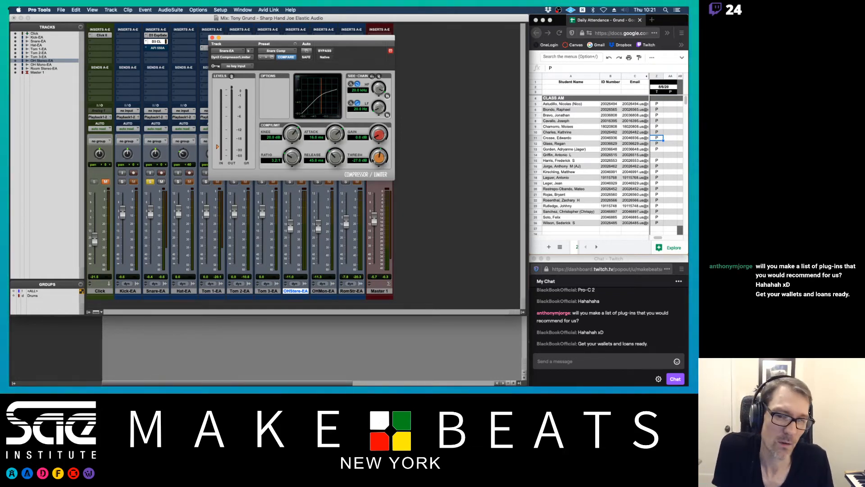
{"action": "left_click_drag", "start_coordinate": [379, 158], "coordinate": [378, 193]}
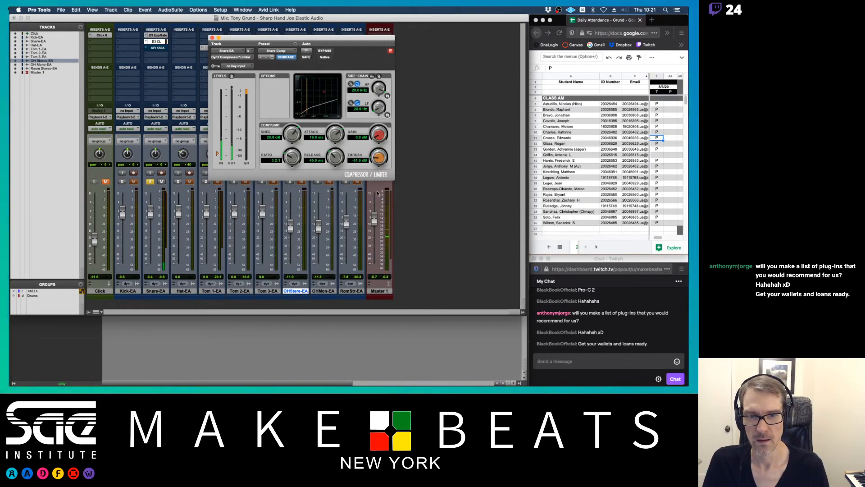
{"action": "left_click_drag", "start_coordinate": [378, 193], "coordinate": [379, 186]}
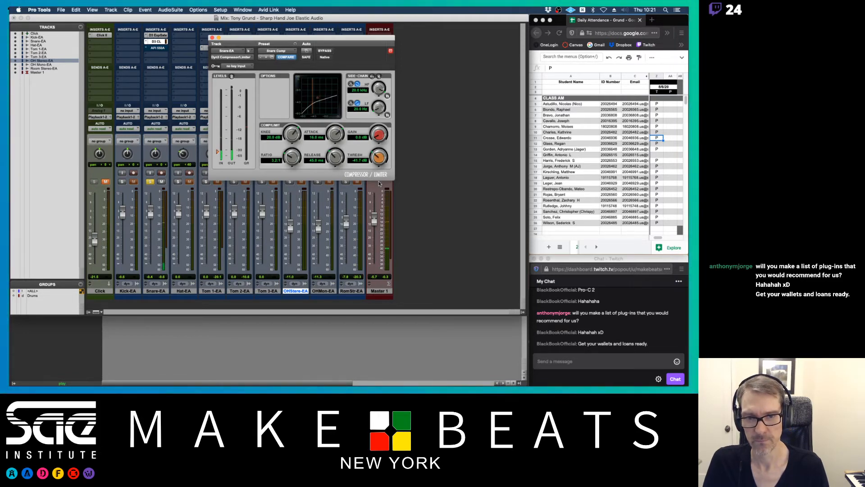
{"action": "left_click_drag", "start_coordinate": [379, 134], "coordinate": [379, 125]}
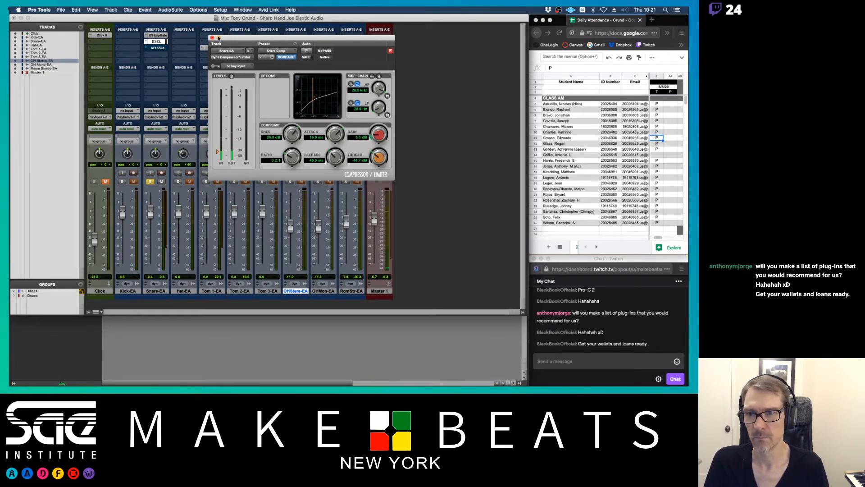
- Re-enable and open the API 550A on the Snare-EA track, and step back through its presets to settle on Snare Top
{"action": "left_click", "coordinate": [156, 48]}
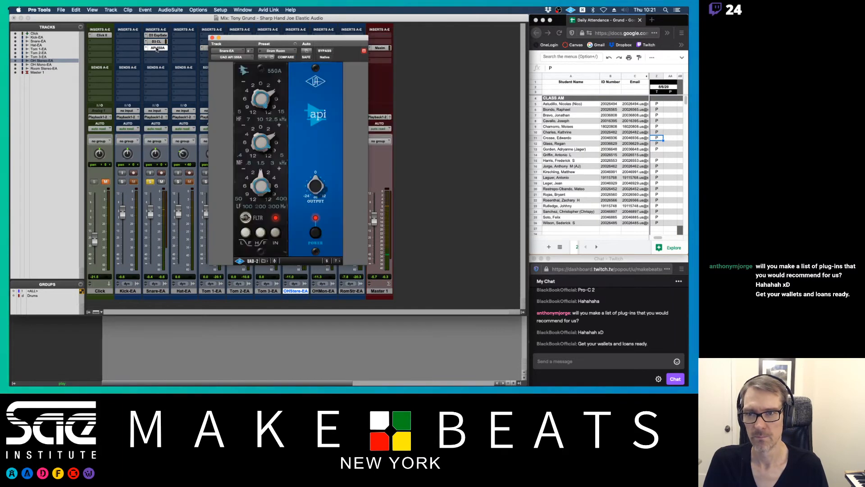
{"action": "left_click", "coordinate": [261, 57]}
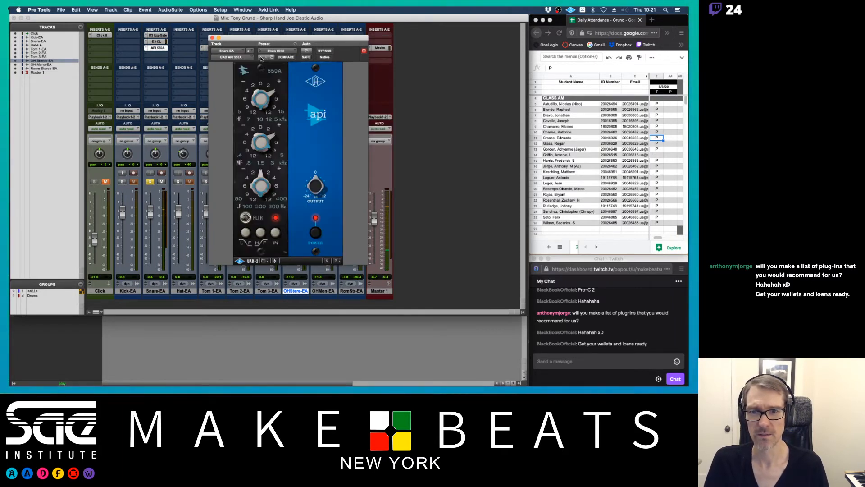
{"action": "left_click", "coordinate": [261, 57]}
{"action": "left_click", "coordinate": [261, 57]}
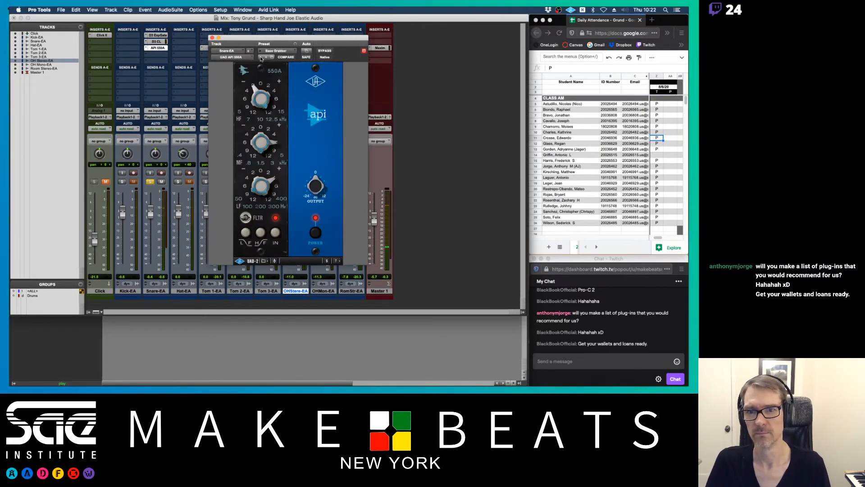
{"action": "left_click", "coordinate": [261, 57]}
{"action": "left_click", "coordinate": [261, 57]}
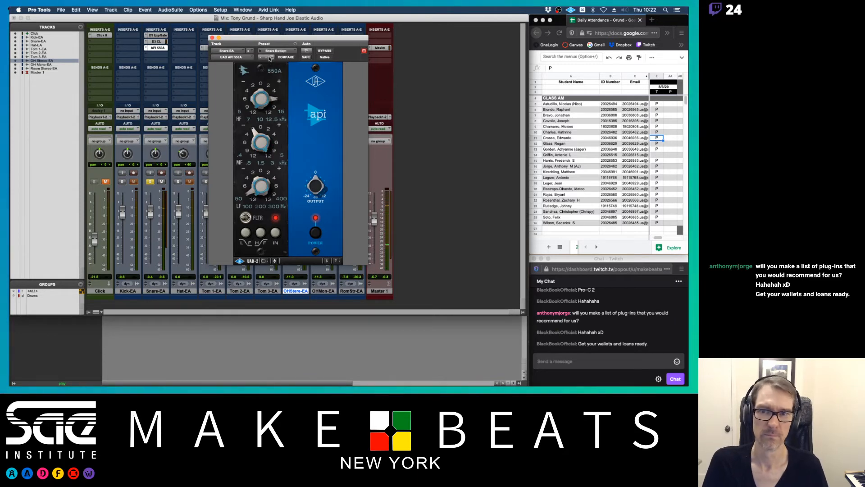
{"action": "left_click", "coordinate": [266, 58]}
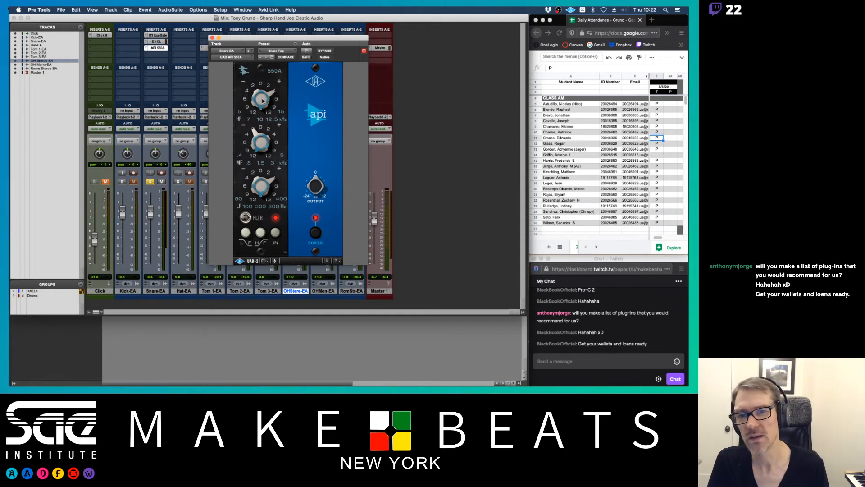
- Compare the API 550A presets that follow Snare Top, including Bass Grabber, and return to Snare Top
{"action": "mouse_move", "coordinate": [262, 108]}
{"action": "left_mouse_down"}
{"action": "mouse_move", "coordinate": [266, 117]}
{"action": "mouse_move", "coordinate": [265, 89]}
{"action": "mouse_move", "coordinate": [264, 96]}
{"action": "left_mouse_up"}
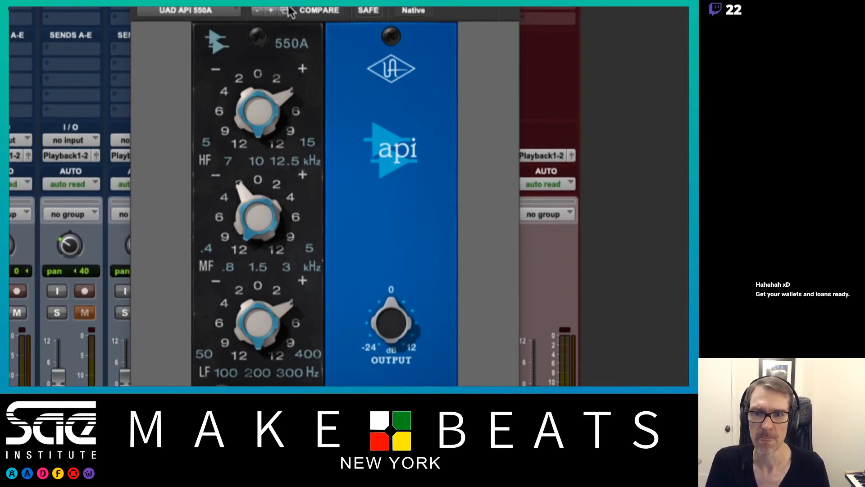
{"action": "left_click", "coordinate": [271, 10]}
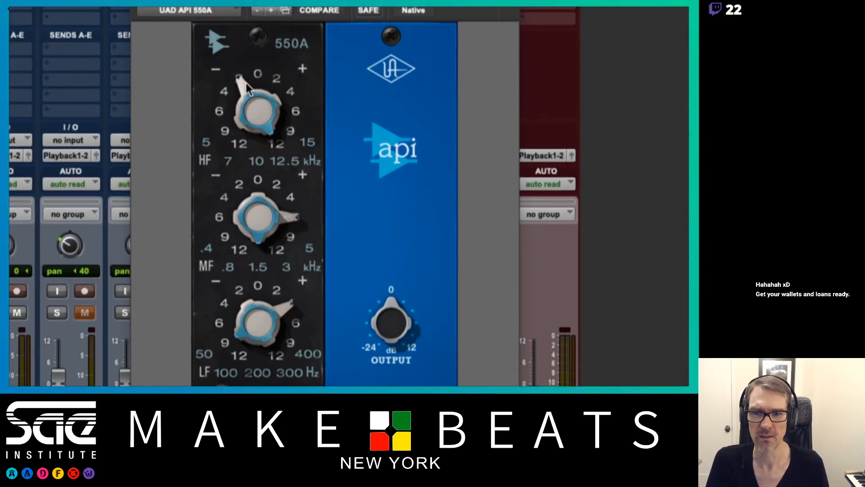
{"action": "left_click", "coordinate": [272, 12]}
{"action": "left_click", "coordinate": [272, 13]}
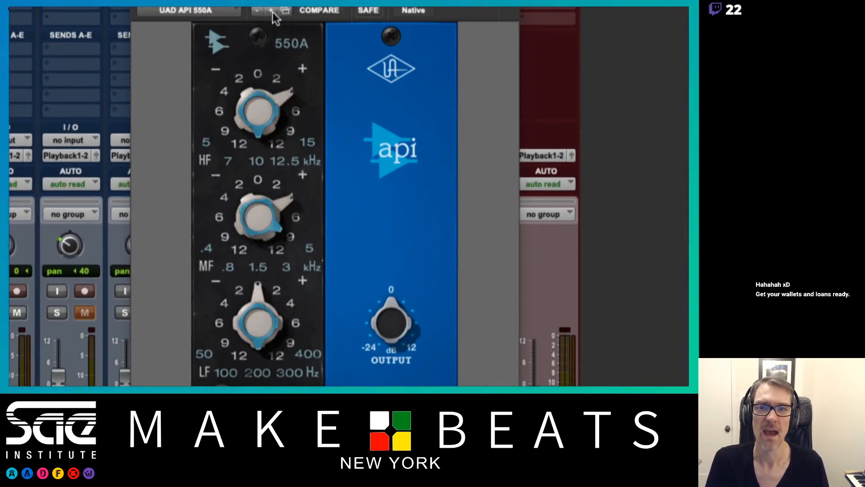
{"action": "left_click", "coordinate": [273, 13]}
{"action": "left_click", "coordinate": [255, 12]}
{"action": "left_click", "coordinate": [256, 11]}
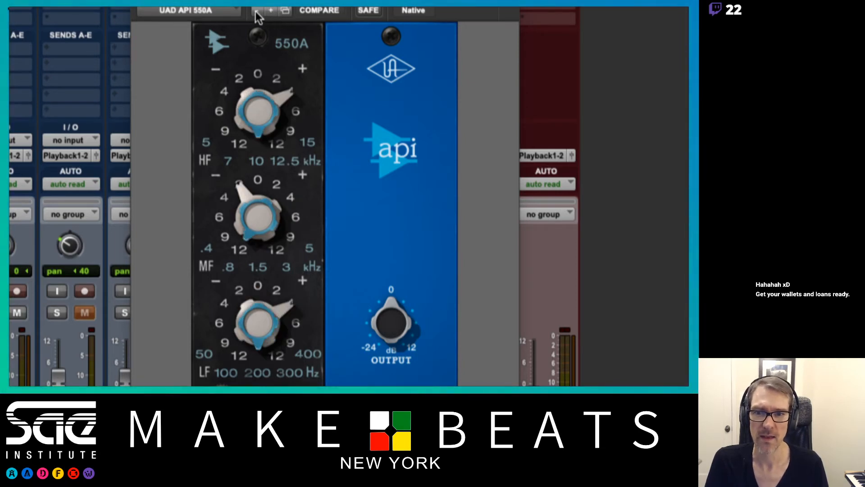
- Try different high-frequency band frequencies and gains on the API 550A, then restore the Snare Top settings
{"action": "mouse_move", "coordinate": [281, 97]}
{"action": "left_mouse_down"}
{"action": "mouse_move", "coordinate": [275, 155]}
{"action": "mouse_move", "coordinate": [282, 106]}
{"action": "left_mouse_up"}
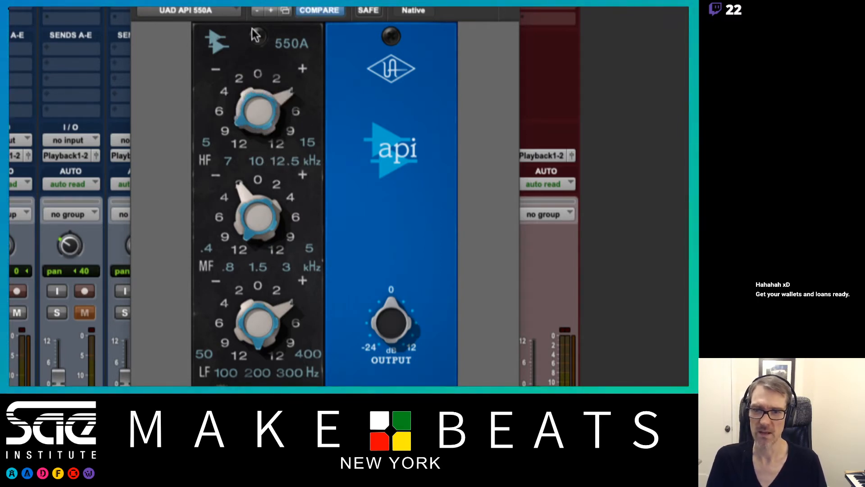
{"action": "left_click_drag", "start_coordinate": [258, 111], "coordinate": [257, 181]}
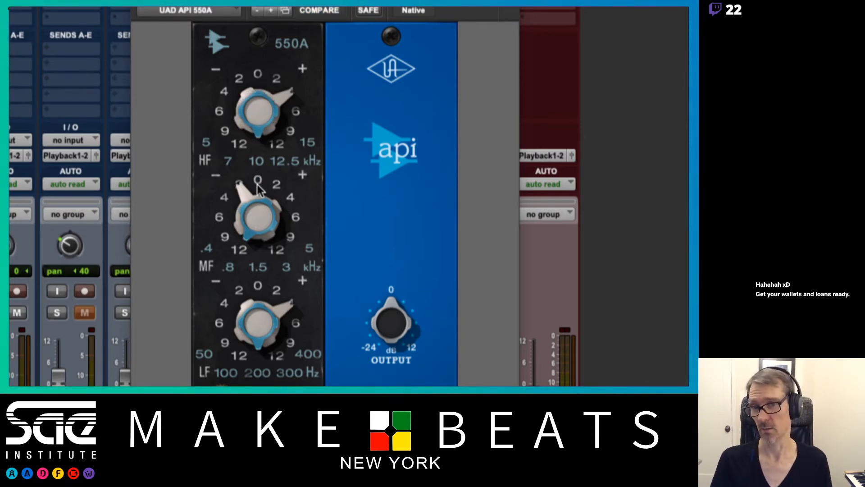
{"action": "left_click", "coordinate": [264, 118]}
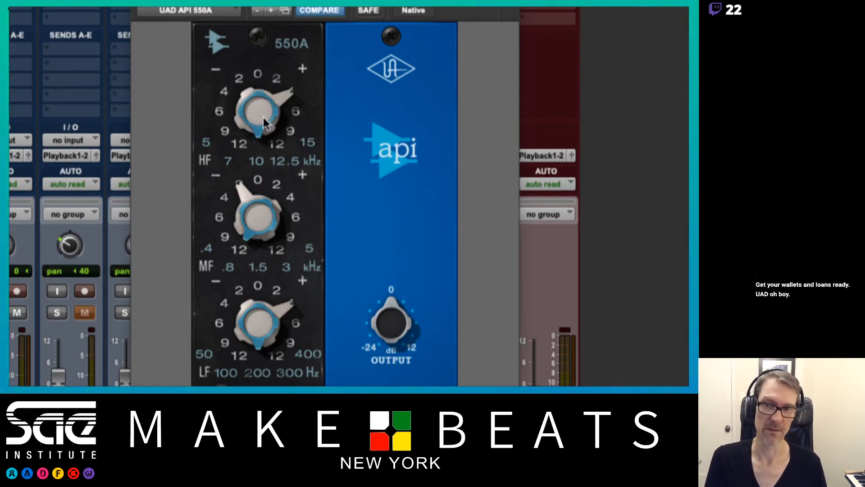
{"action": "left_click_drag", "start_coordinate": [284, 97], "coordinate": [280, 135]}
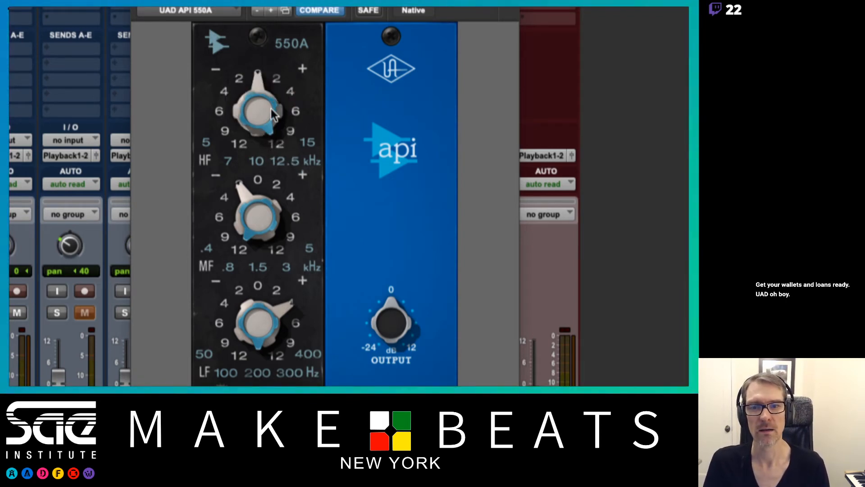
{"action": "left_click_drag", "start_coordinate": [253, 164], "coordinate": [256, 39]}
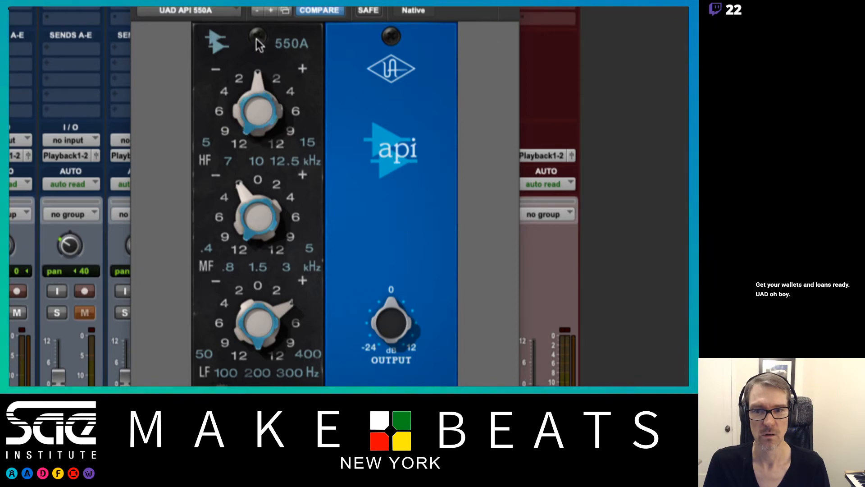
{"action": "left_click_drag", "start_coordinate": [256, 75], "coordinate": [269, 153]}
{"action": "left_click_drag", "start_coordinate": [267, 84], "coordinate": [277, 60]}
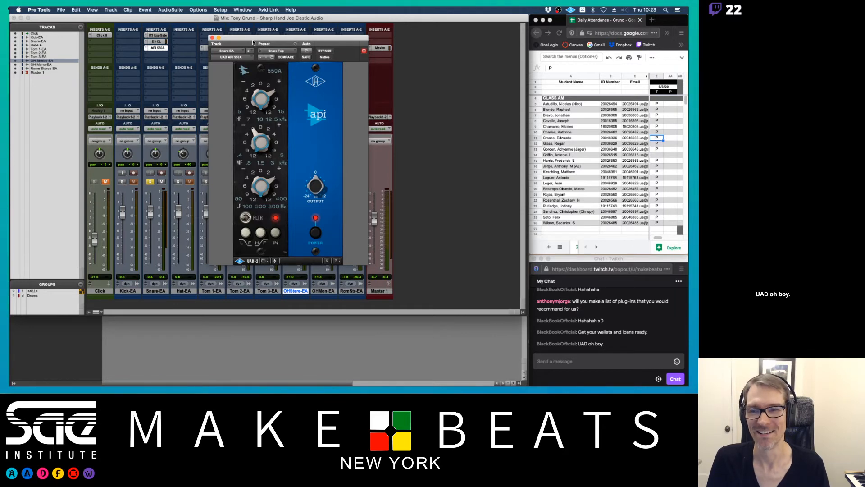
- Move the API 550A window clear of the Tom 1-EA and Tom 2-EA channel strips
{"action": "left_click_drag", "start_coordinate": [257, 38], "coordinate": [300, 42]}
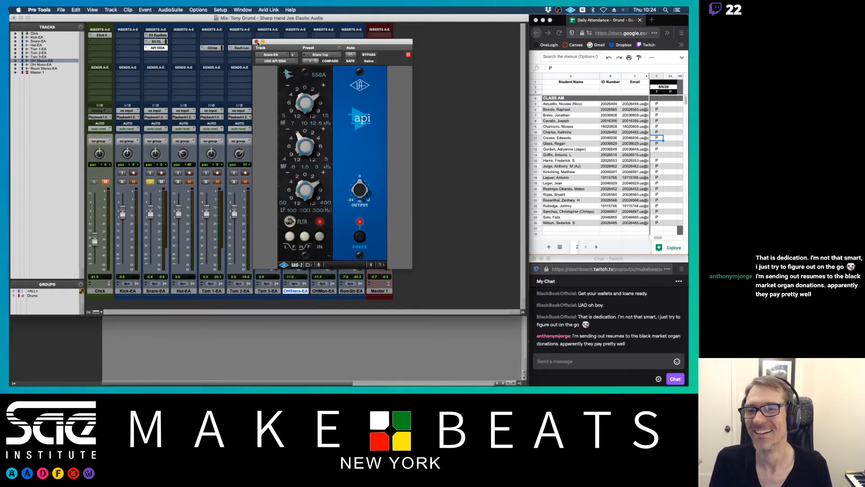
- Replace the API 550A on the Snare-EA track with Slate Digital's Virtual Mix Rack (mono), and move its window over the mixer
{"action": "left_click", "coordinate": [257, 42]}
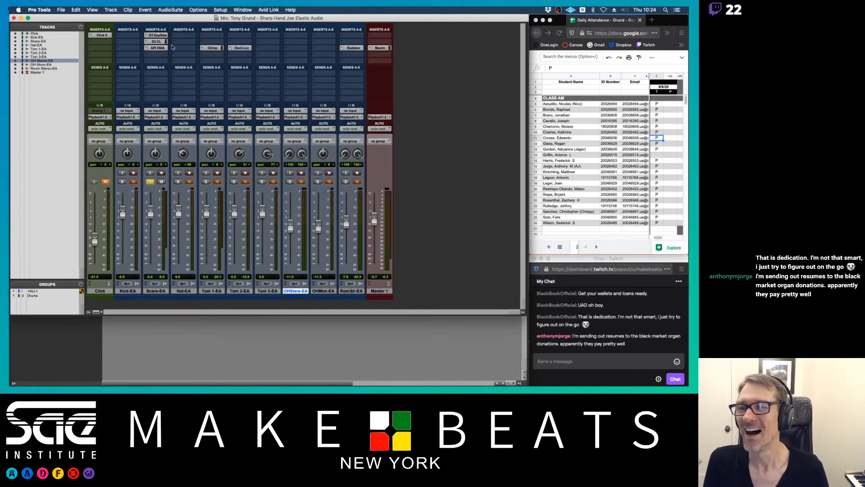
{"action": "left_click", "coordinate": [145, 49]}
{"action": "mouse_move", "coordinate": [147, 48]}
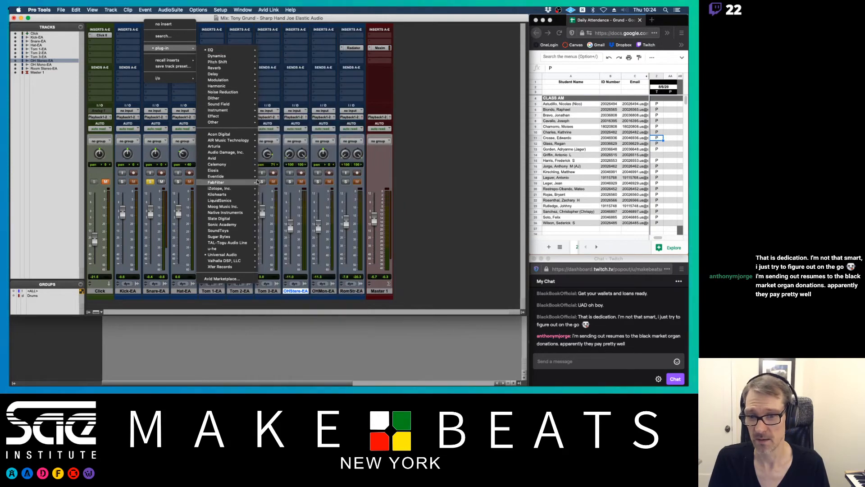
{"action": "mouse_move", "coordinate": [231, 220]}
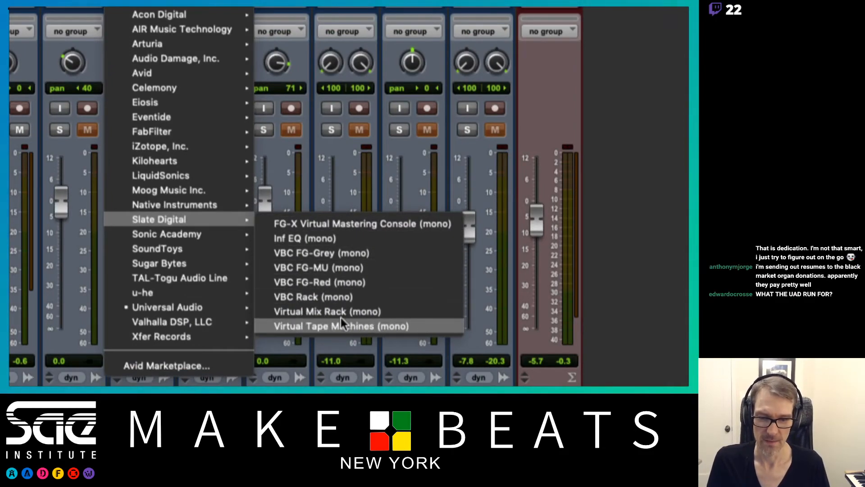
{"action": "left_click", "coordinate": [327, 315]}
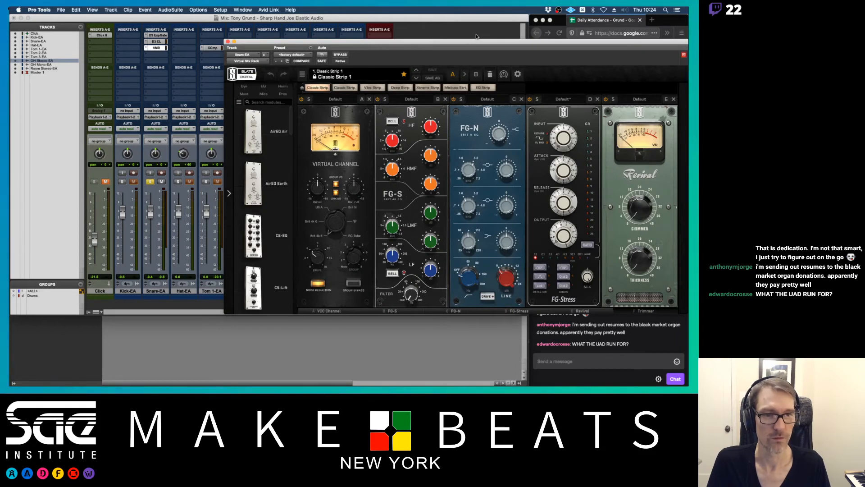
{"action": "left_click_drag", "start_coordinate": [477, 43], "coordinate": [311, 25]}
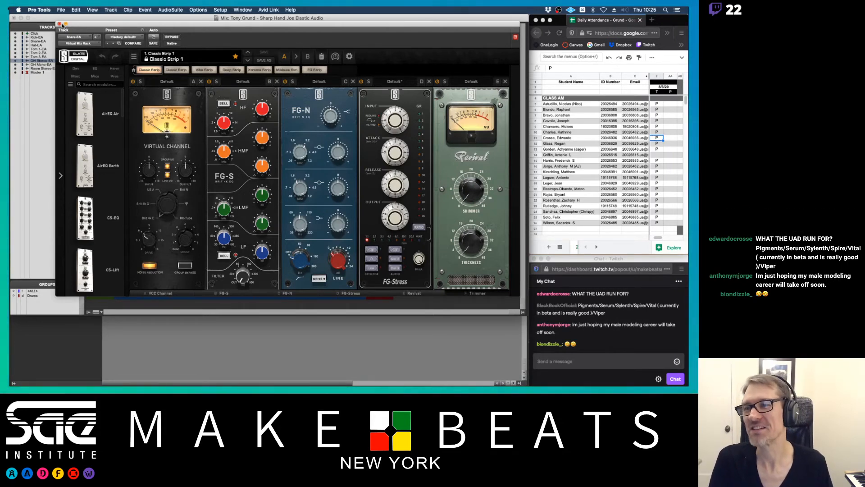
- Close the Virtual Mix Rack and remove it from the Snare-EA track's third insert slot
{"action": "left_click", "coordinate": [59, 24]}
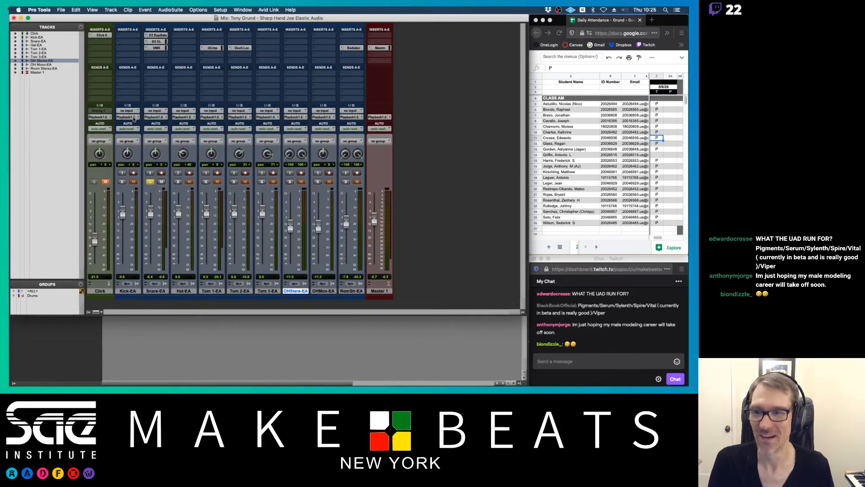
{"action": "left_click", "coordinate": [146, 51]}
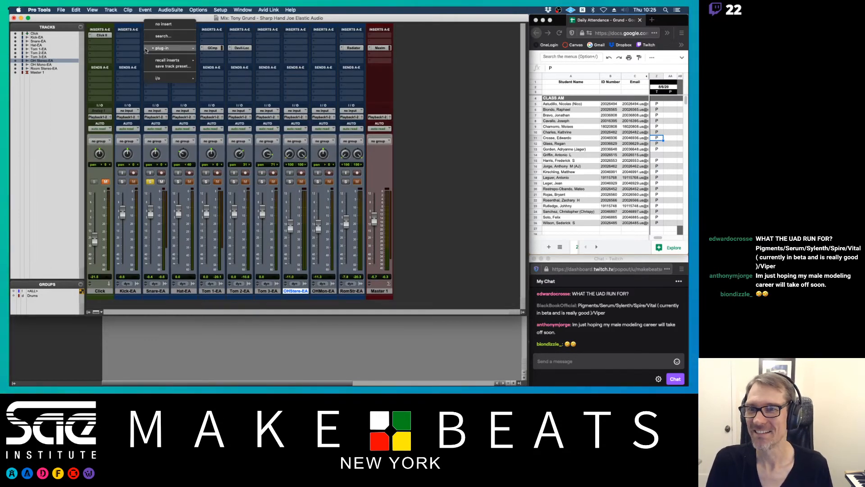
{"action": "left_click", "coordinate": [155, 24]}
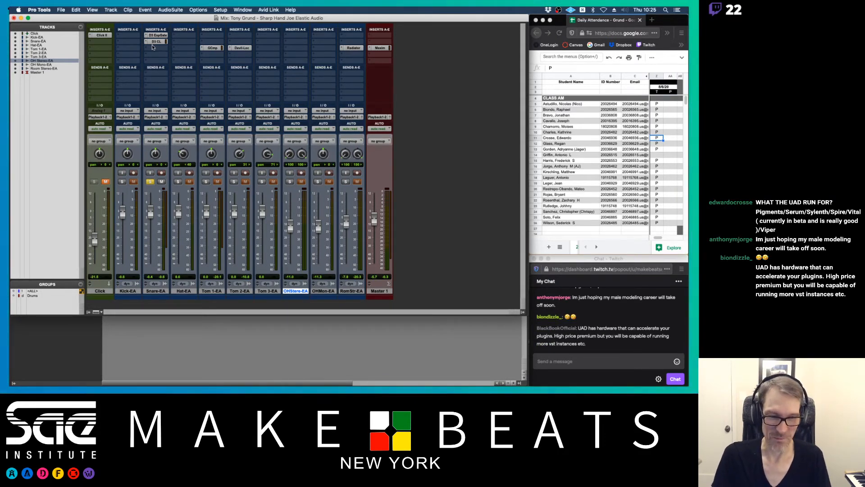
- Check the PT Plugin Controls notes in Preview, and return to Pro Tools with Snare-EA's Dyn3 Expander/Gate open and repositioned
{"action": "key", "text": "super+Tab"}
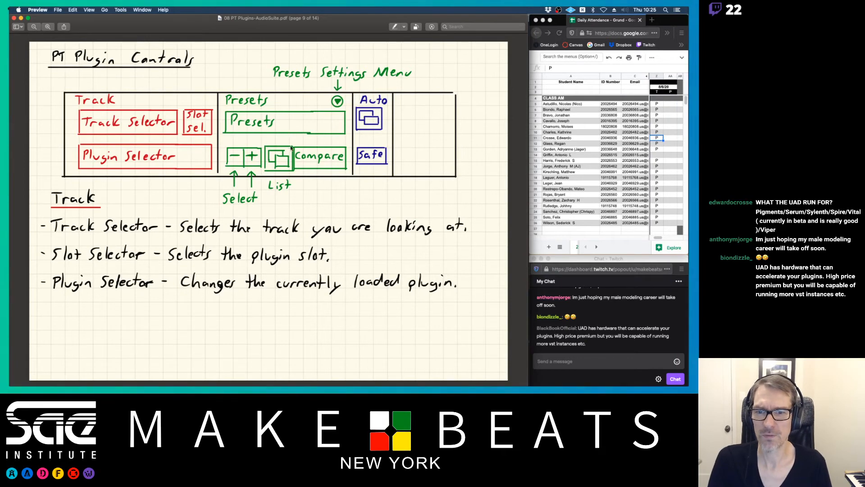
{"action": "key", "text": "super+Tab"}
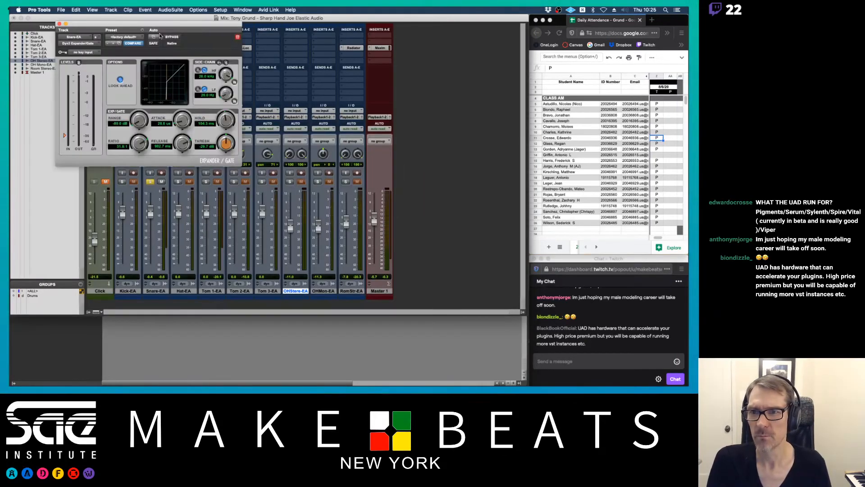
{"action": "left_click_drag", "start_coordinate": [162, 24], "coordinate": [302, 49]}
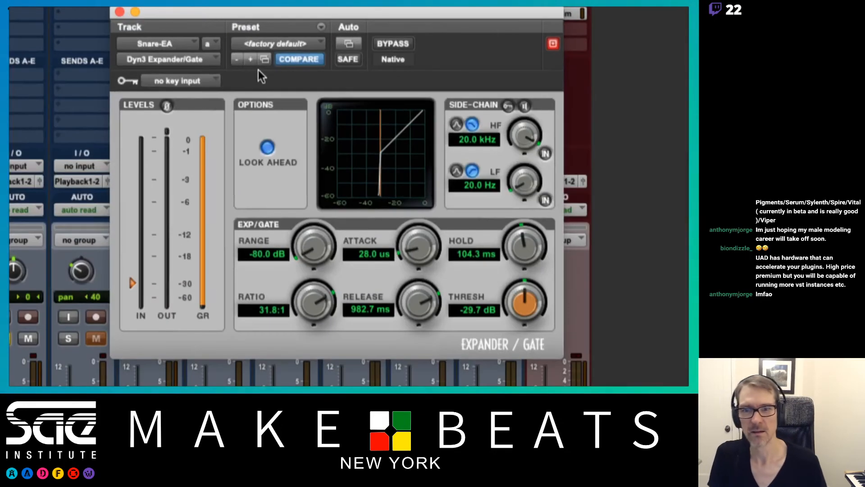
- Open the Dyn3 Expander/Gate's preset librarian and audition its presets, including Snare Expander and Noisy Instrument
{"action": "left_click", "coordinate": [264, 59]}
{"action": "left_click_drag", "start_coordinate": [315, 107], "coordinate": [209, 82]}
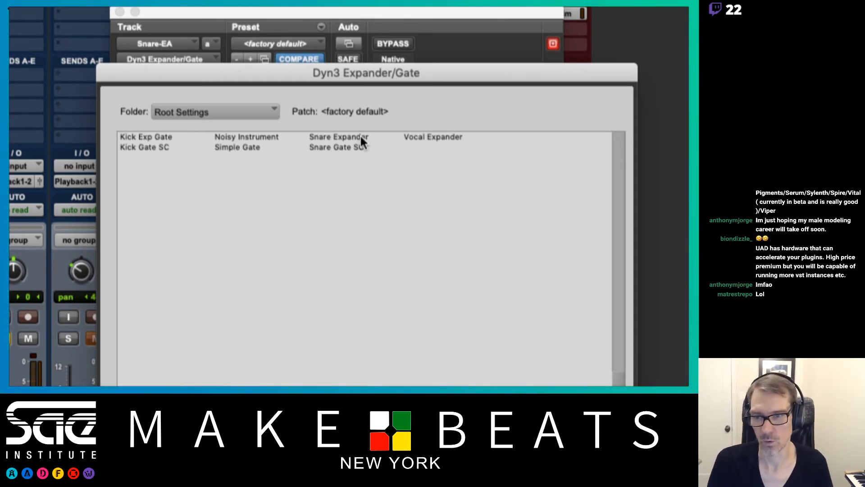
{"action": "left_click", "coordinate": [241, 147]}
{"action": "key", "text": "Down"}
{"action": "key", "text": "Down"}
{"action": "key", "text": "Down"}
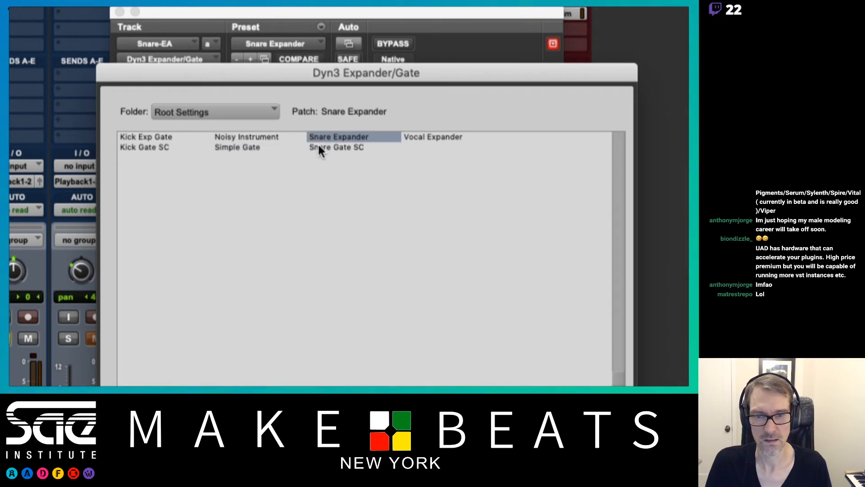
{"action": "left_click", "coordinate": [235, 140]}
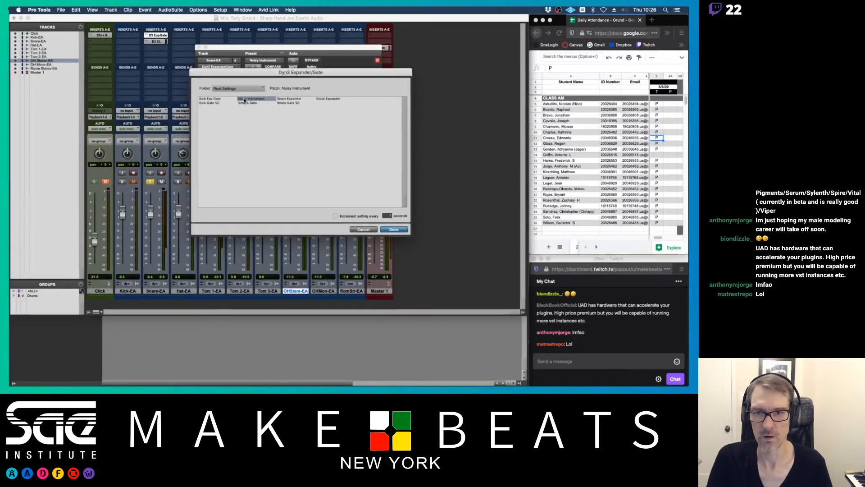
- Place the preset librarian beside the Expander/Gate, compare Snare Expander with Noisy Instrument, and cancel the preset change
{"action": "left_click_drag", "start_coordinate": [252, 78], "coordinate": [530, 78]}
{"action": "left_click_drag", "start_coordinate": [367, 74], "coordinate": [454, 61]}
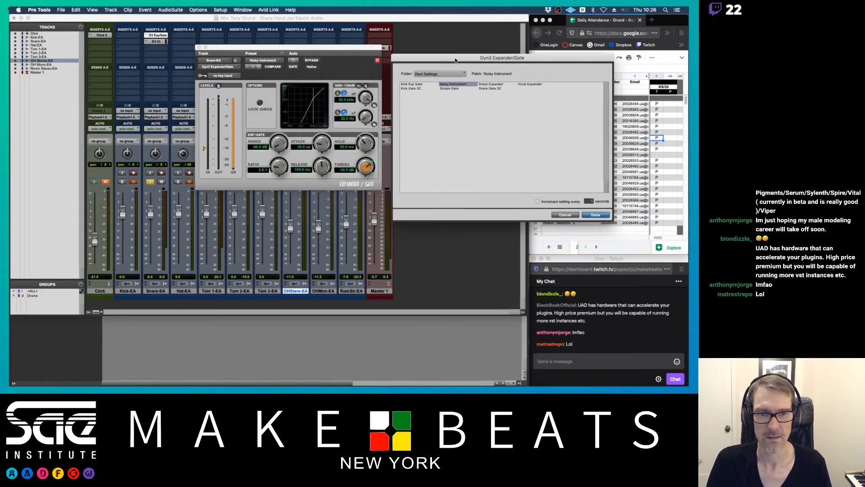
{"action": "left_click", "coordinate": [490, 84]}
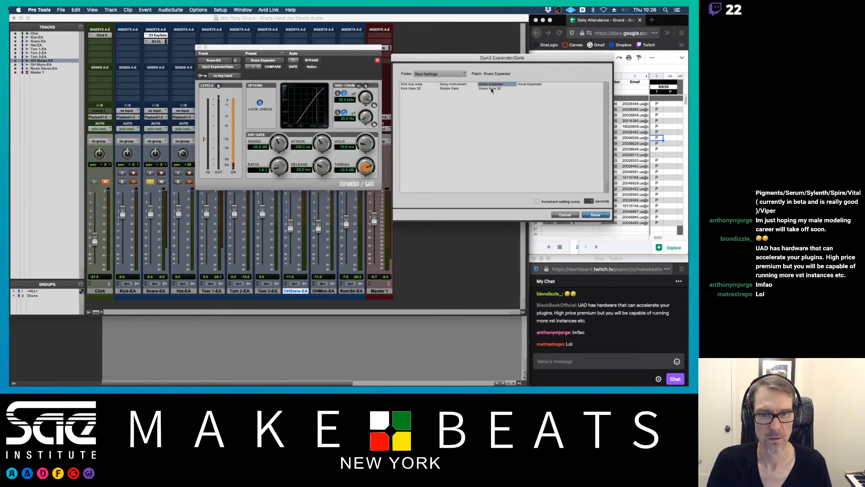
{"action": "left_click", "coordinate": [452, 84]}
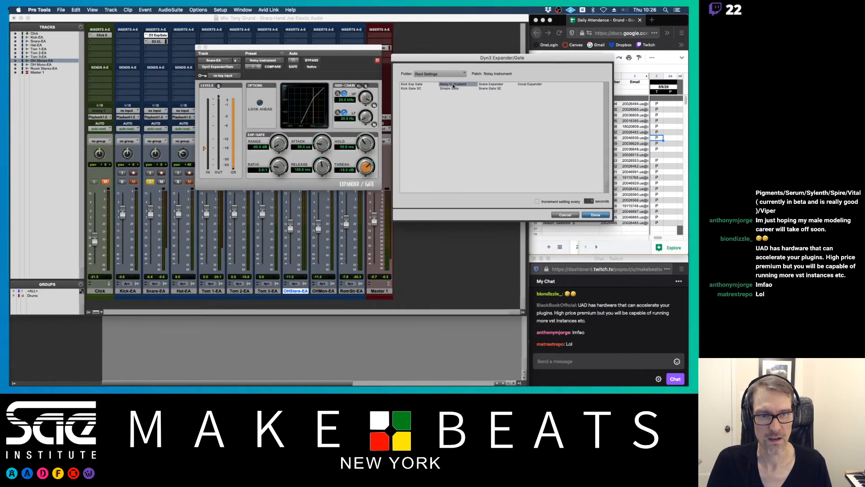
{"action": "left_click", "coordinate": [561, 215]}
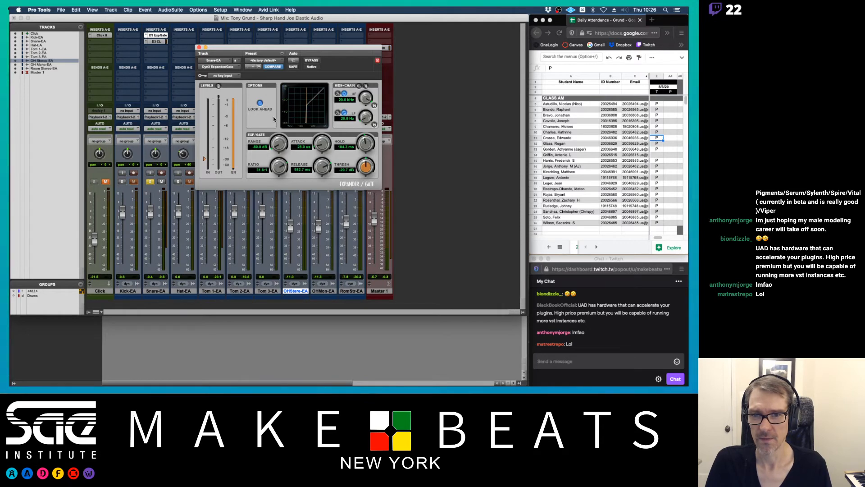
- Compare edited and original gate settings, and set range to -44.4 dB, ratio 37.3:1, attack 153.6 us and release 874.2 ms
{"action": "left_click_drag", "start_coordinate": [326, 152], "coordinate": [325, 150]}
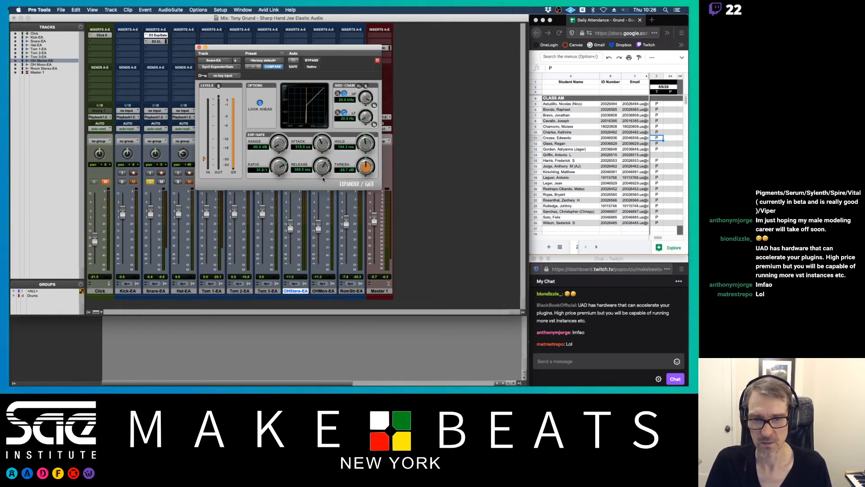
{"action": "left_click", "coordinate": [274, 67]}
{"action": "left_click", "coordinate": [275, 68]}
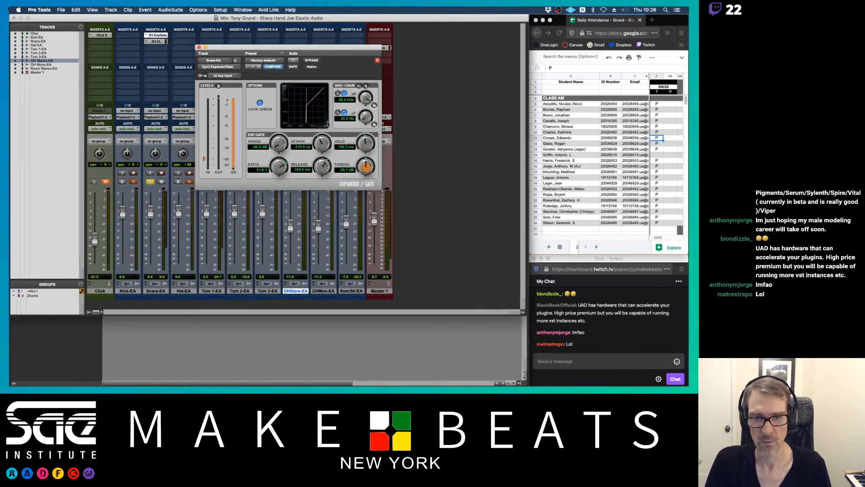
{"action": "left_click_drag", "start_coordinate": [317, 145], "coordinate": [278, 135]}
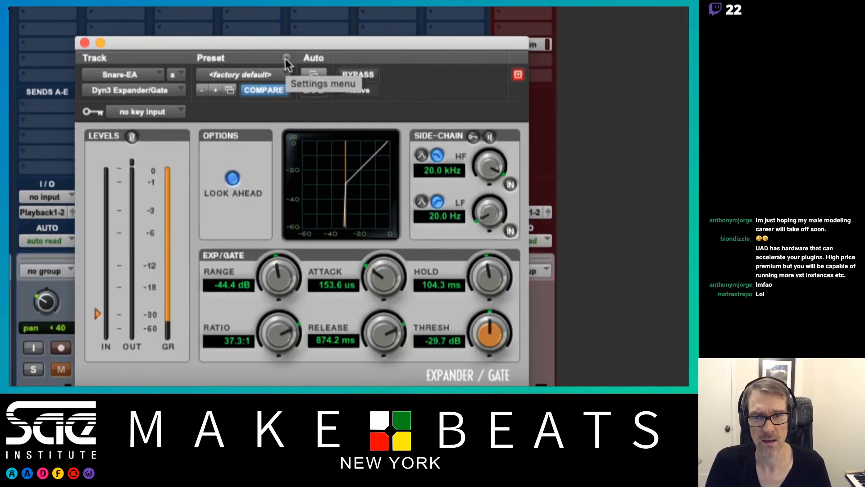
- Save the Expander/Gate settings as a new preset in the Dyn 3.0 folder, named with the engineer's first name followed by Snare
{"action": "left_click", "coordinate": [285, 59]}
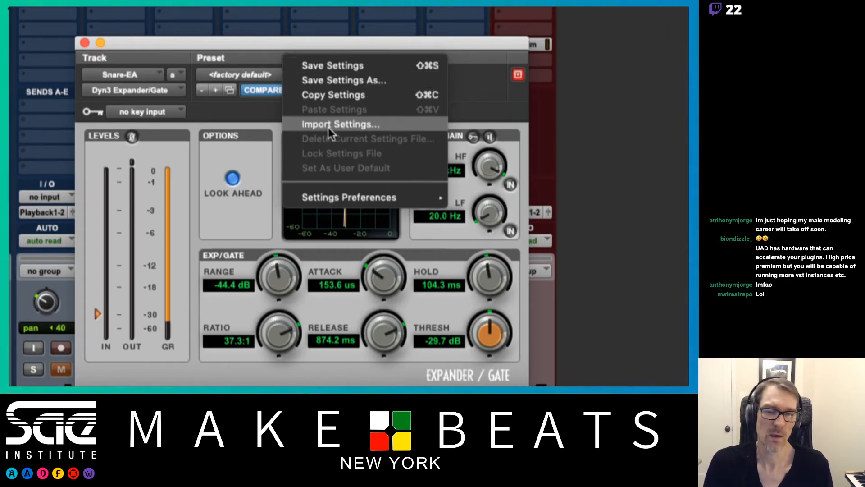
{"action": "mouse_move", "coordinate": [337, 194]}
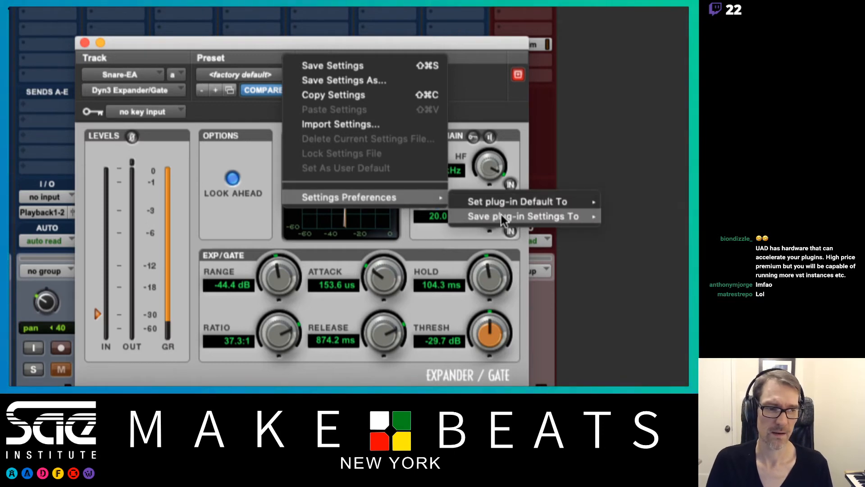
{"action": "mouse_move", "coordinate": [565, 217]}
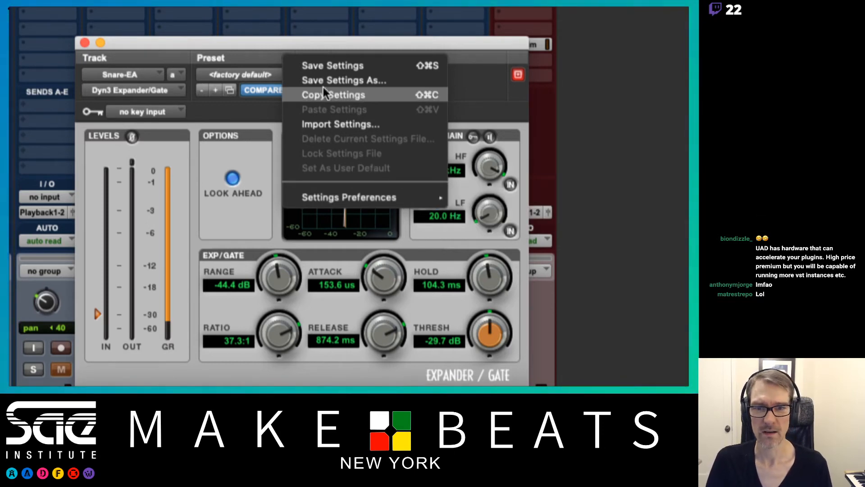
{"action": "left_click", "coordinate": [336, 79]}
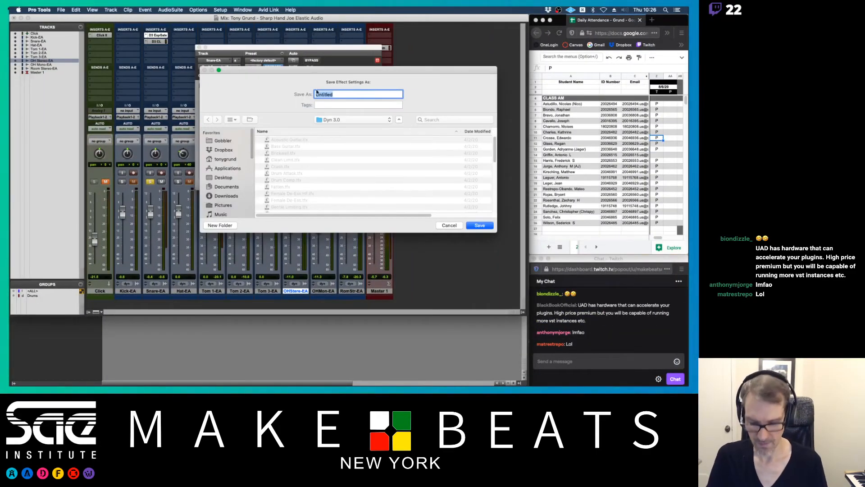
{"action": "type", "text": "TONY SNARE"}
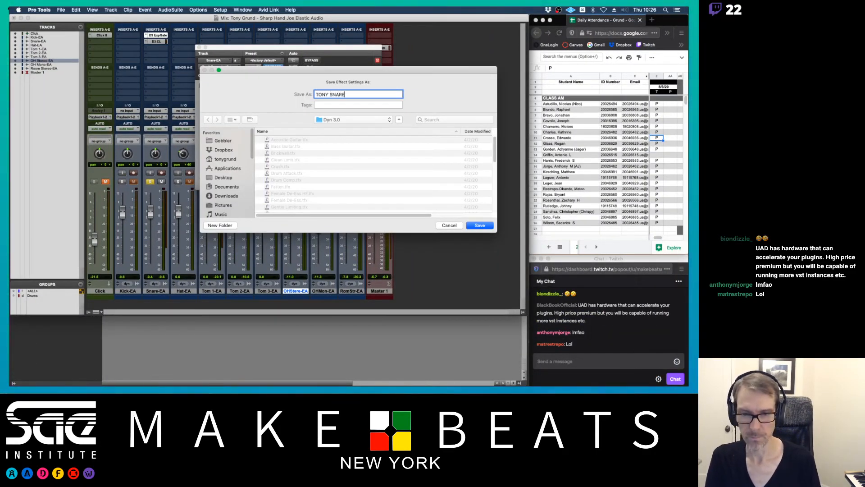
{"action": "scroll", "coordinate": [333, 169], "scroll_direction": "down", "scroll_amount": 10}
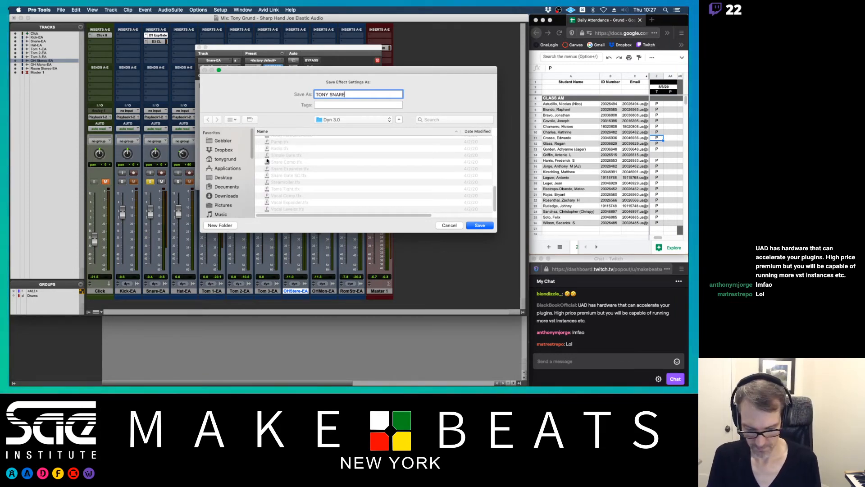
{"action": "key", "text": "super+a"}
{"action": "type", "text": "Tony Snar"}
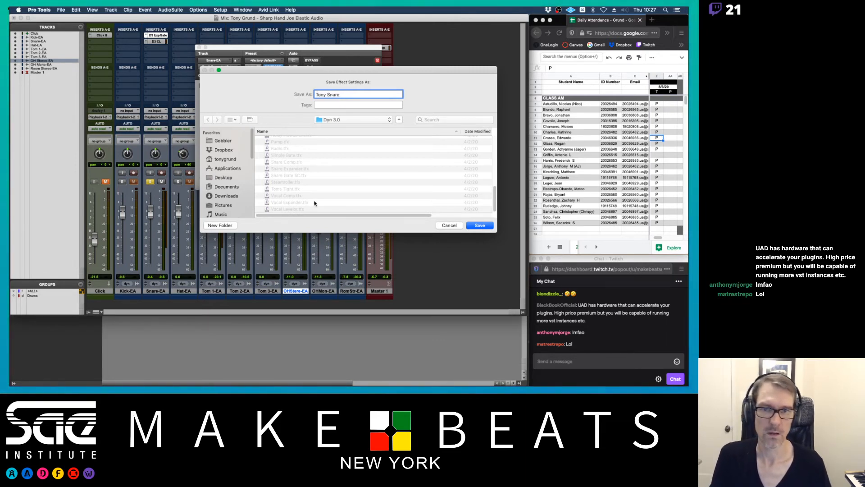
{"action": "left_click", "coordinate": [480, 225]}
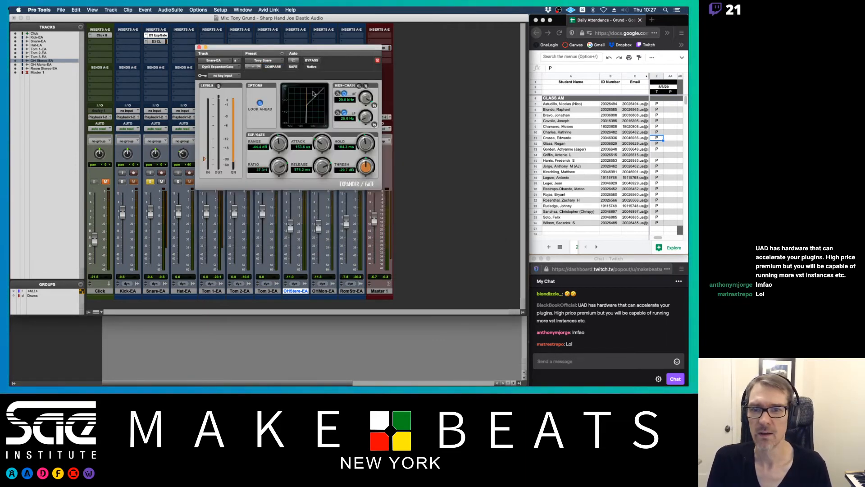
- Choose the newly saved snare preset for the Expander/Gate and set it as the plug-in's user default
{"action": "left_click", "coordinate": [265, 60]}
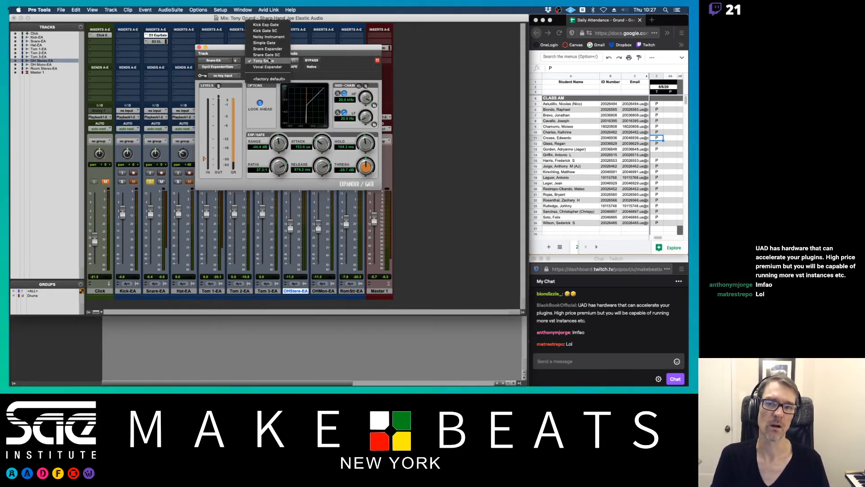
{"action": "left_click", "coordinate": [269, 61]}
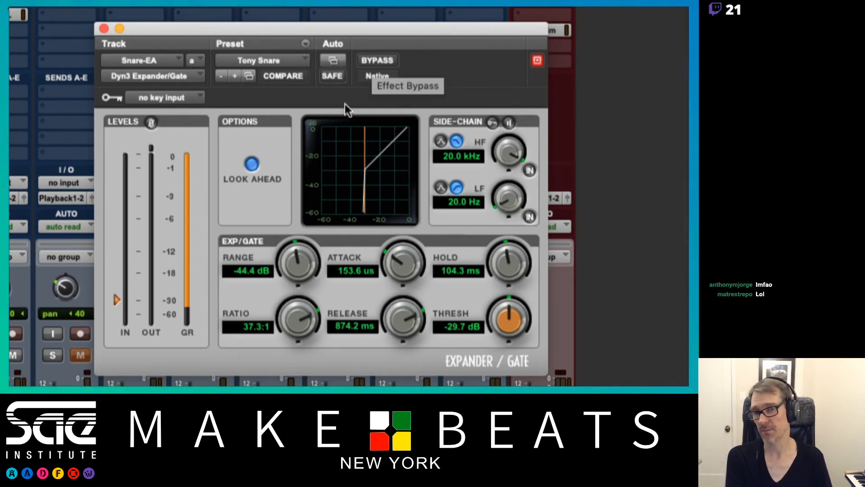
{"action": "left_click", "coordinate": [304, 42]}
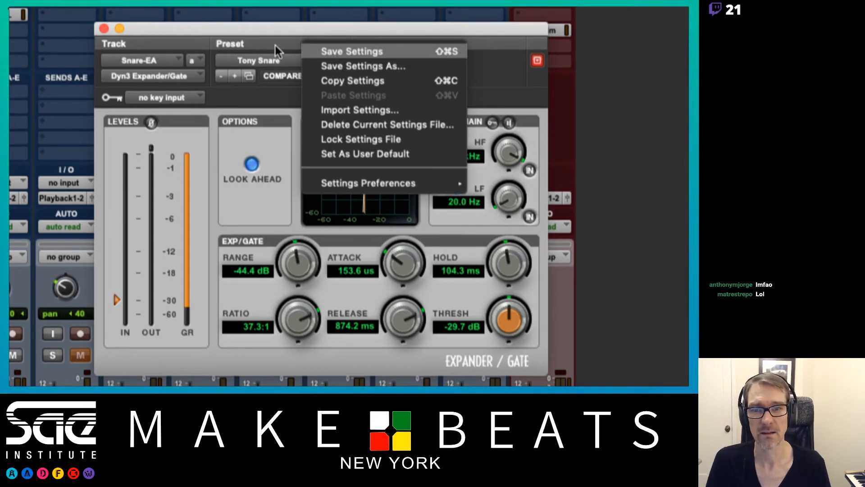
{"action": "left_click", "coordinate": [305, 42]}
{"action": "left_click", "coordinate": [305, 42]}
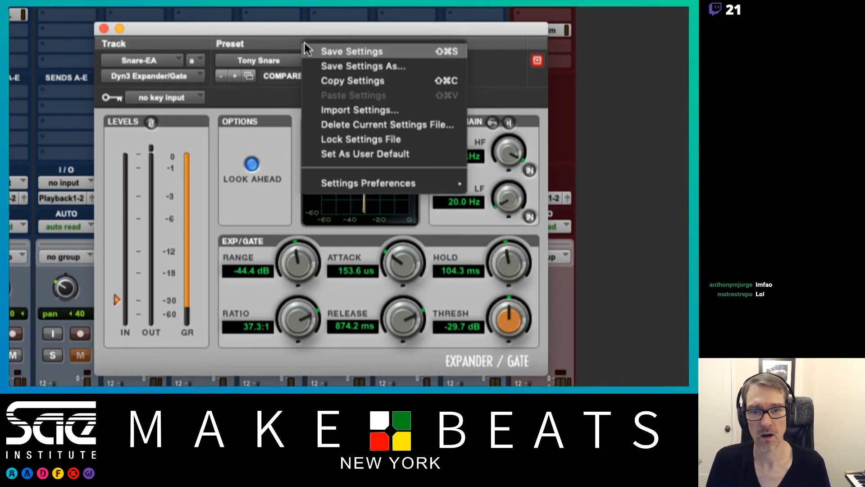
{"action": "left_click", "coordinate": [375, 153]}
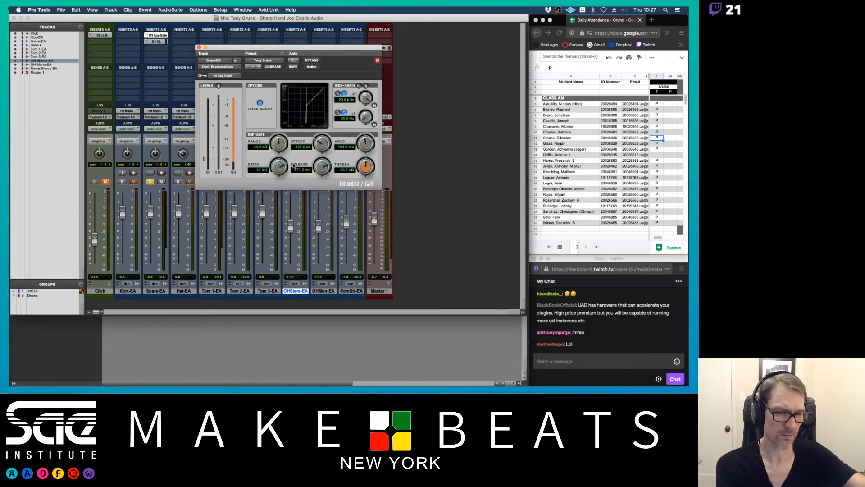
- Close the Expander/Gate and open the Click II plug-in on the Click track
{"action": "left_click", "coordinate": [198, 48]}
{"action": "left_click", "coordinate": [103, 35]}
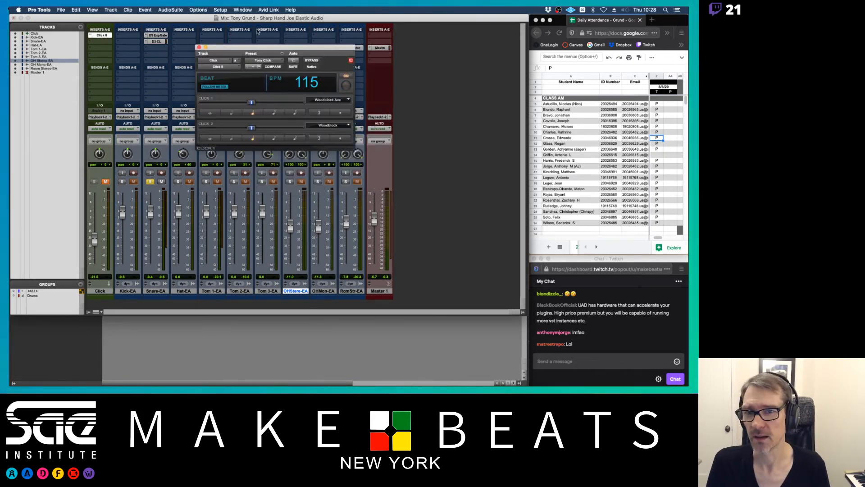
- Unmute and audition the Click track, and set Click 1's sound to Rim Acoustic Acc and Click 2's to Rim Acoustic
{"action": "left_click", "coordinate": [105, 181]}
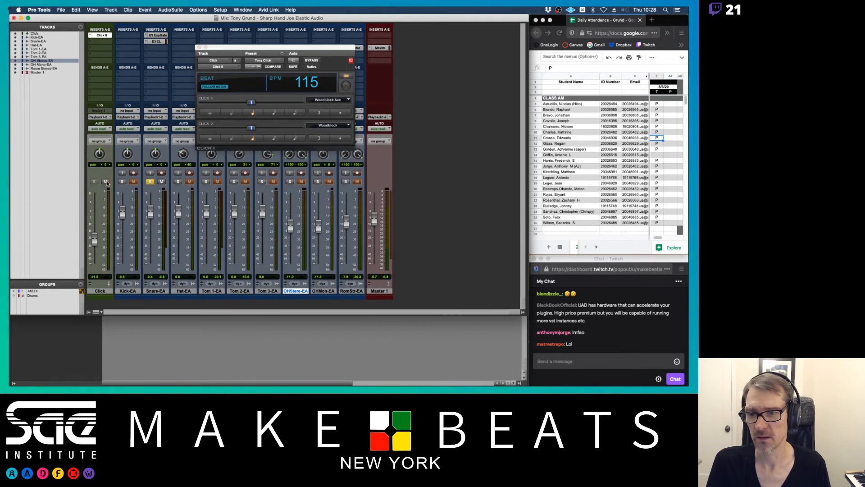
{"action": "key", "text": "space"}
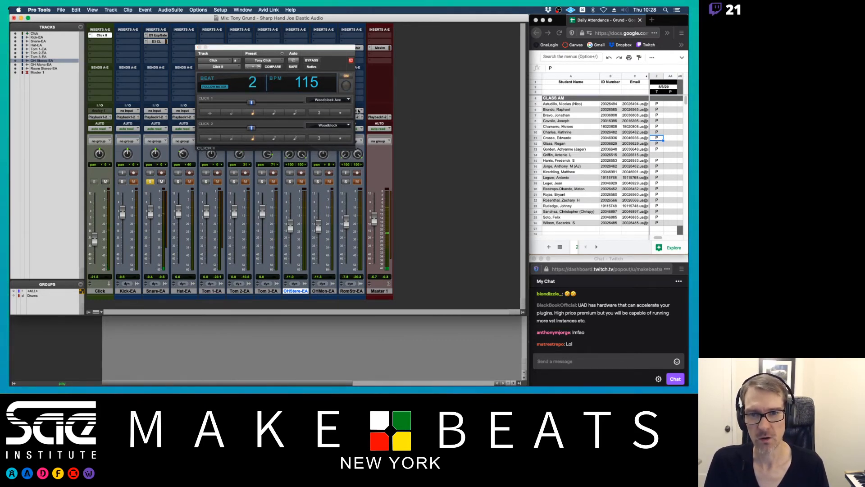
{"action": "left_click", "coordinate": [339, 100]}
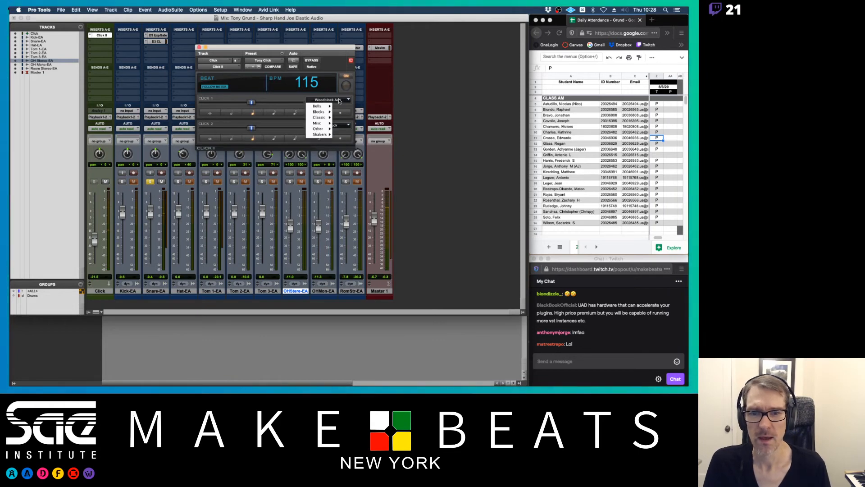
{"action": "mouse_move", "coordinate": [321, 123]}
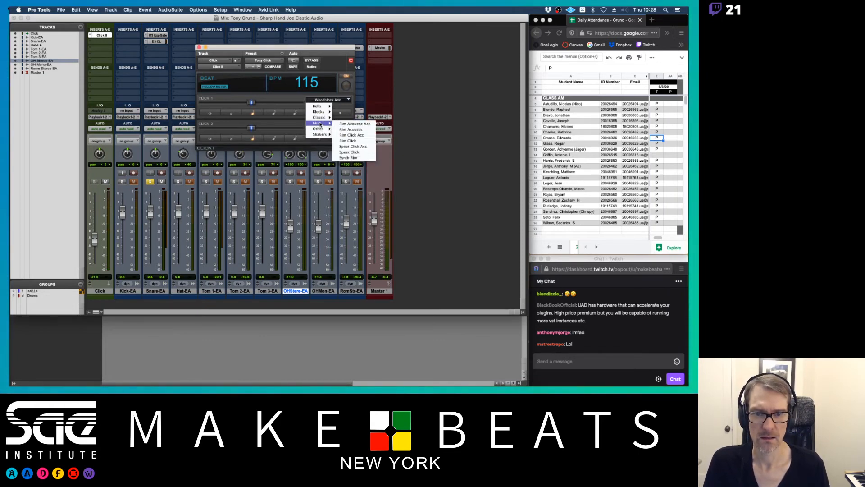
{"action": "left_click", "coordinate": [357, 124]}
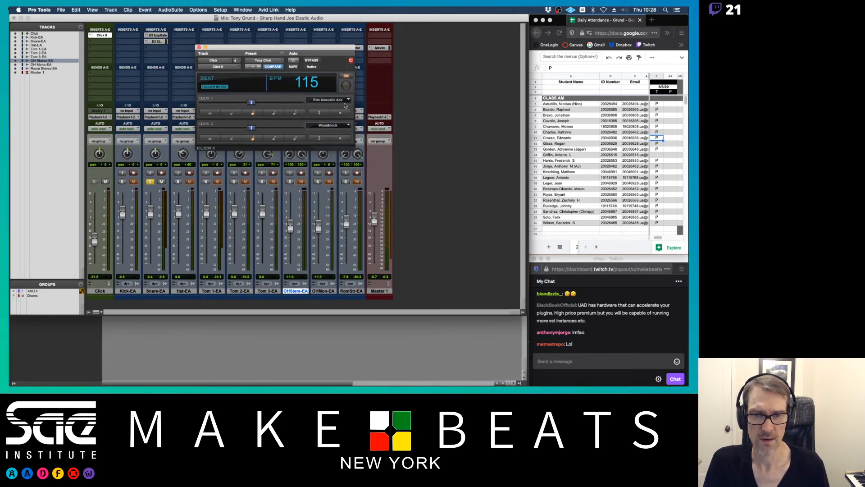
{"action": "left_click", "coordinate": [335, 126]}
{"action": "mouse_move", "coordinate": [320, 148]}
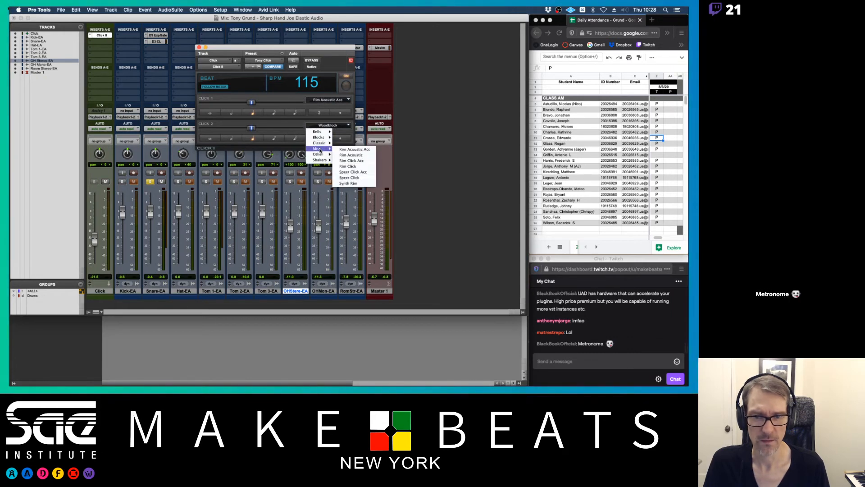
{"action": "left_click", "coordinate": [346, 155]}
- Play back the session with the rim sounds and mute the Snare-EA track
{"action": "key", "text": "space"}
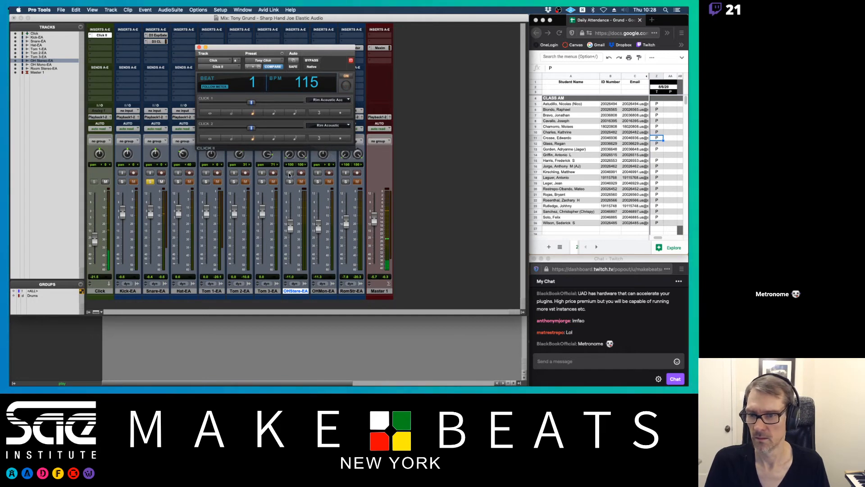
{"action": "left_click", "coordinate": [161, 182]}
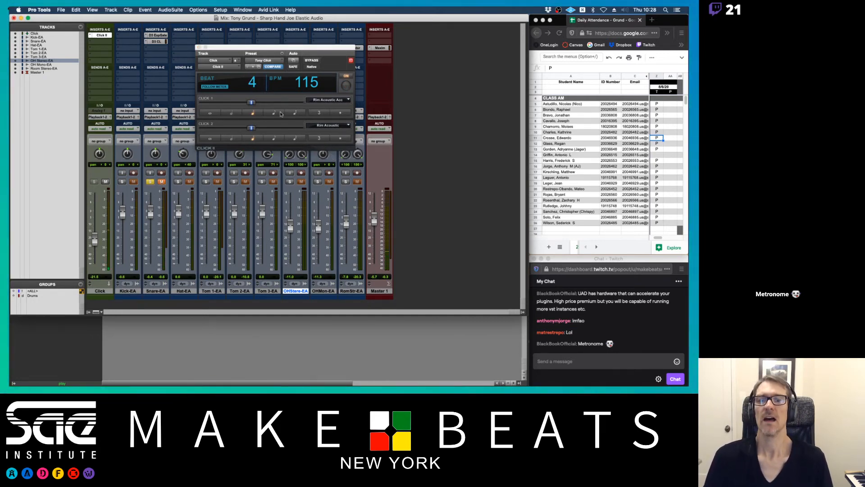
{"action": "key", "text": "space"}
- Turn off Follow Meter in Click II and set Click 2's note value to eighth notes
{"action": "left_click", "coordinate": [275, 141]}
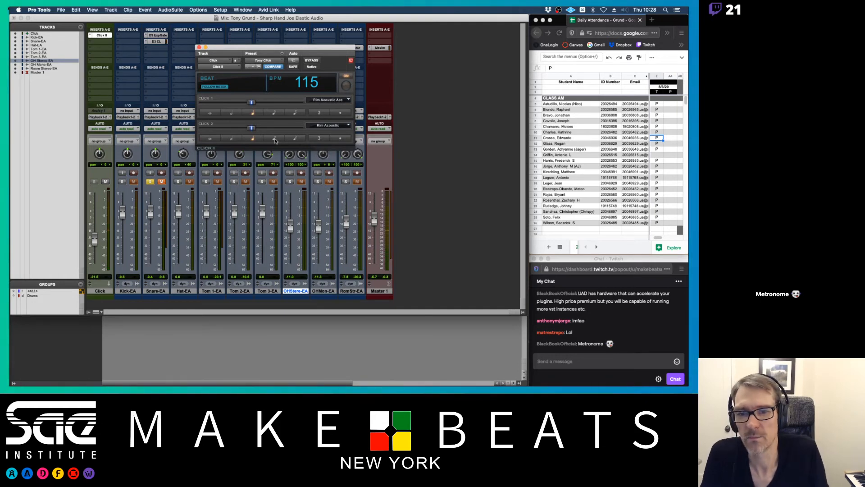
{"action": "mouse_move", "coordinate": [250, 128]}
{"action": "left_mouse_down"}
{"action": "mouse_move", "coordinate": [279, 128]}
{"action": "mouse_move", "coordinate": [246, 128]}
{"action": "mouse_move", "coordinate": [255, 128]}
{"action": "left_mouse_up"}
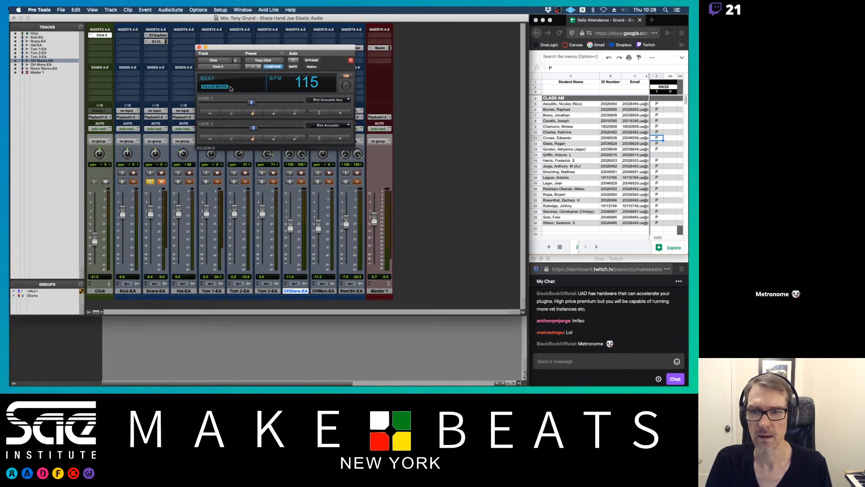
{"action": "left_click", "coordinate": [223, 87]}
{"action": "left_click", "coordinate": [272, 139]}
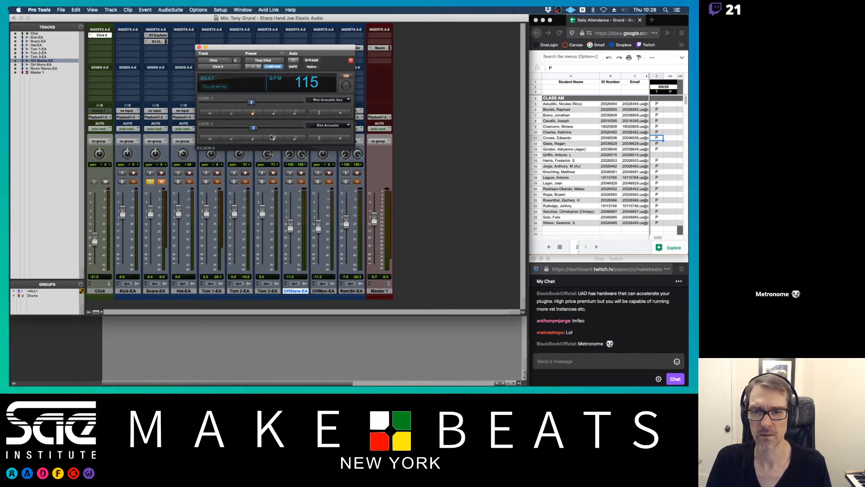
- Lower Click 2's level to near the low end of its slider while playing back the session
{"action": "key", "text": "space"}
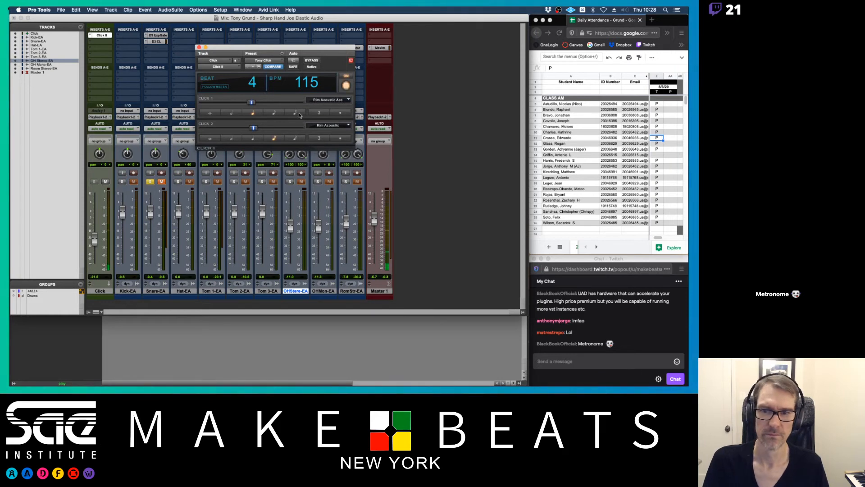
{"action": "left_click_drag", "start_coordinate": [254, 128], "coordinate": [214, 129]}
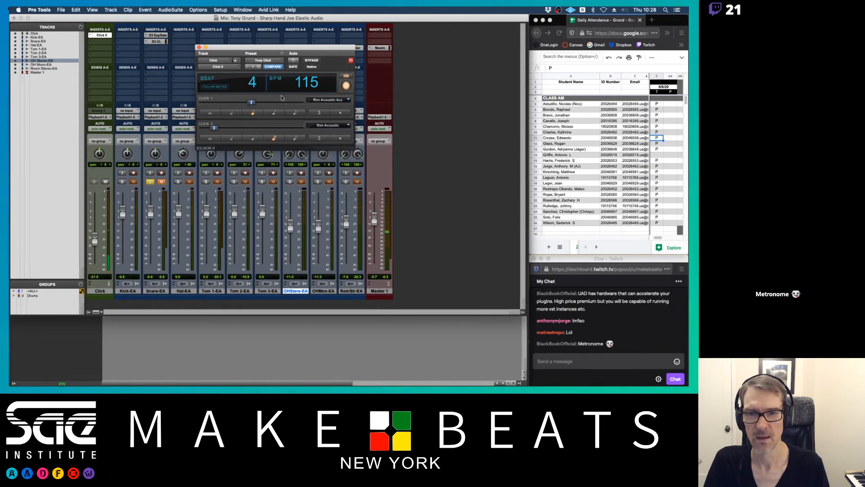
{"action": "key", "text": "space"}
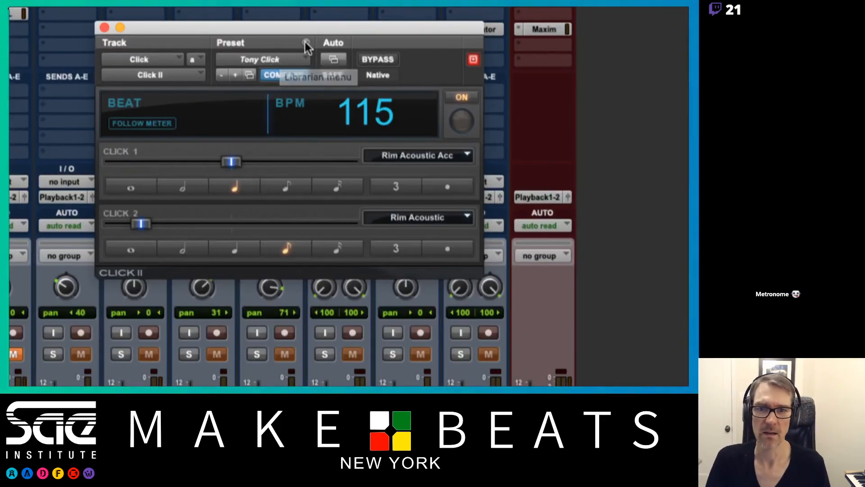
- Save the Click II settings as a new preset in the Click II folder, named with the engineer's first name followed by RS 8ths
{"action": "left_click", "coordinate": [283, 54]}
{"action": "left_click", "coordinate": [351, 64]}
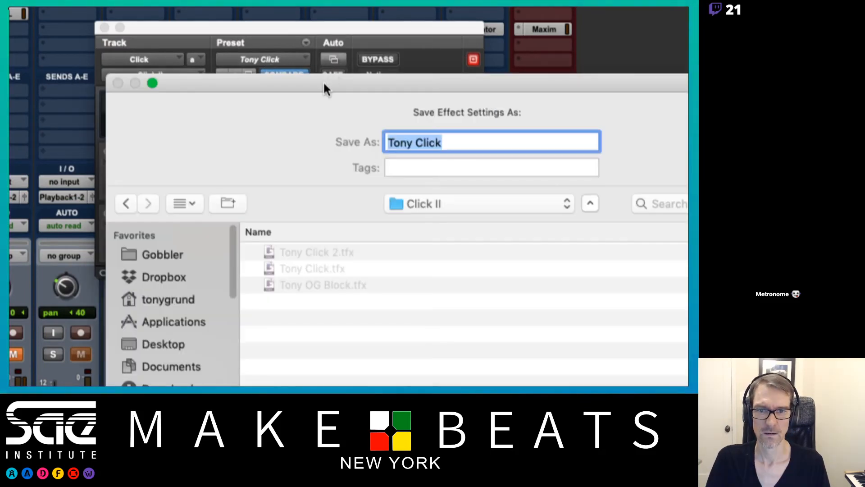
{"action": "double_click", "coordinate": [429, 142]}
{"action": "type", "text": "RS "}
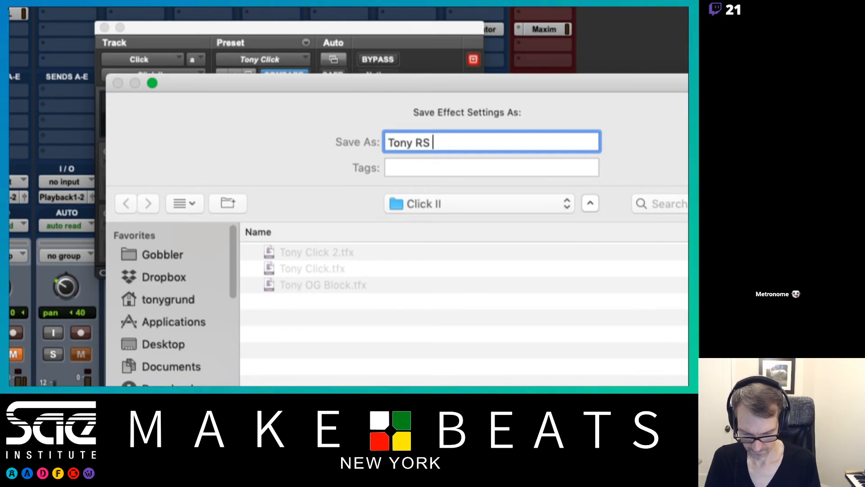
{"action": "type", "text": "8ths"}
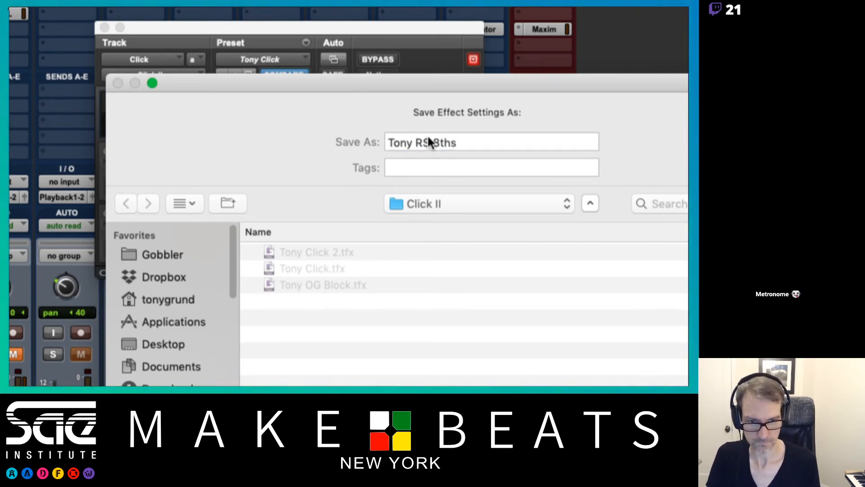
{"action": "key", "text": "Return"}
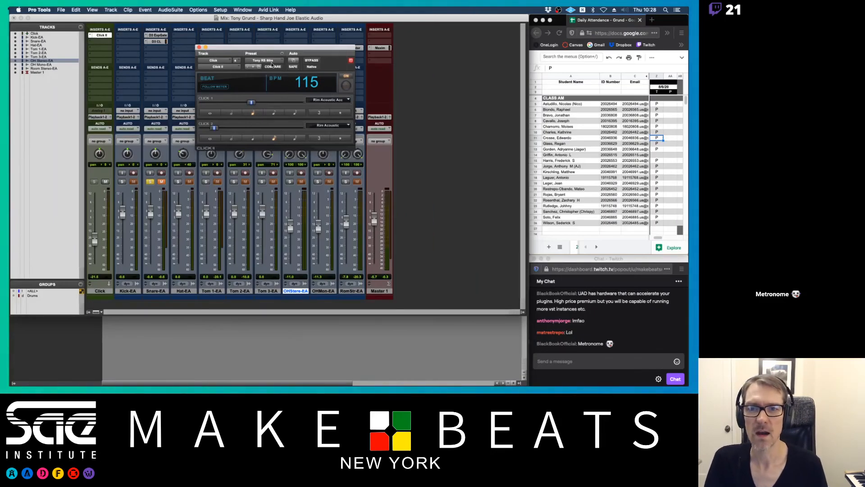
- Audition the engineer's OG Block preset in Click II, and advance to the RS 8ths preset
{"action": "left_click", "coordinate": [270, 60]}
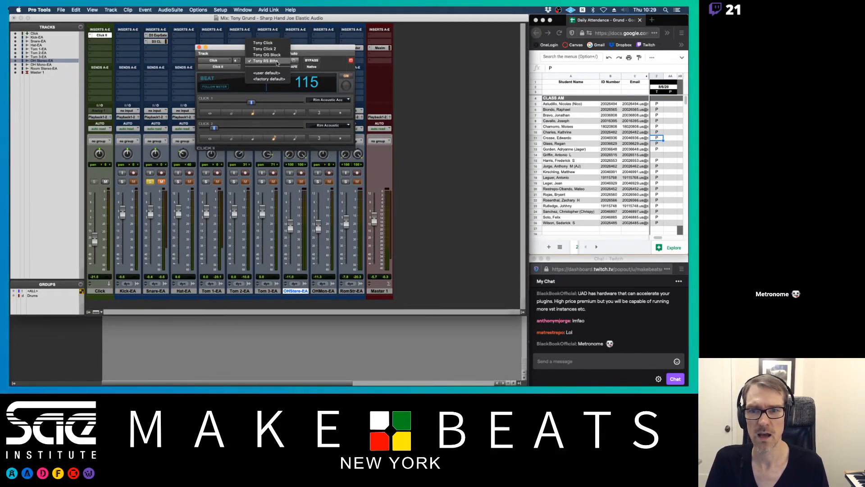
{"action": "left_click", "coordinate": [267, 54]}
{"action": "key", "text": "space"}
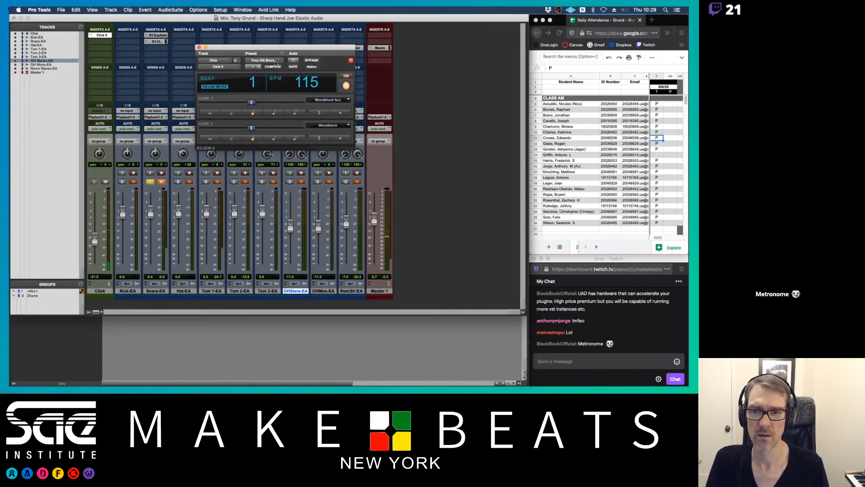
{"action": "left_click", "coordinate": [253, 68]}
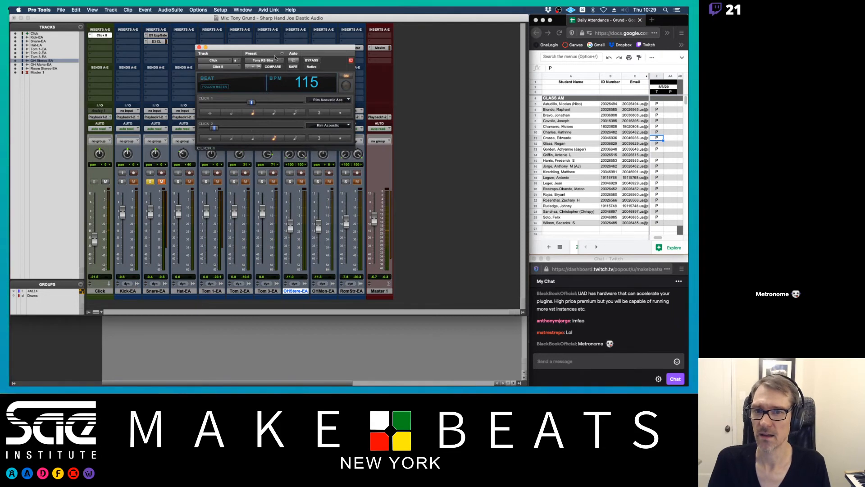
- Load the engineer's original Click preset, set it as Click II's user default, and close the plug-in window
{"action": "left_click", "coordinate": [265, 60]}
{"action": "left_click", "coordinate": [263, 43]}
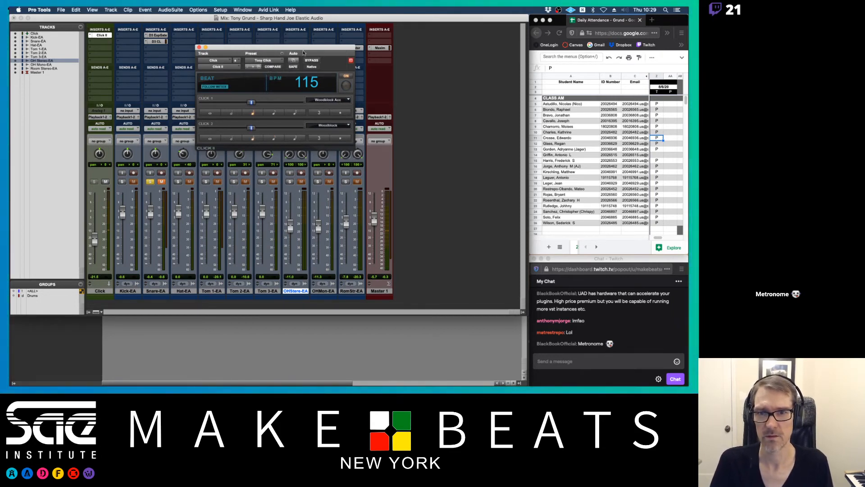
{"action": "left_click", "coordinate": [282, 54]}
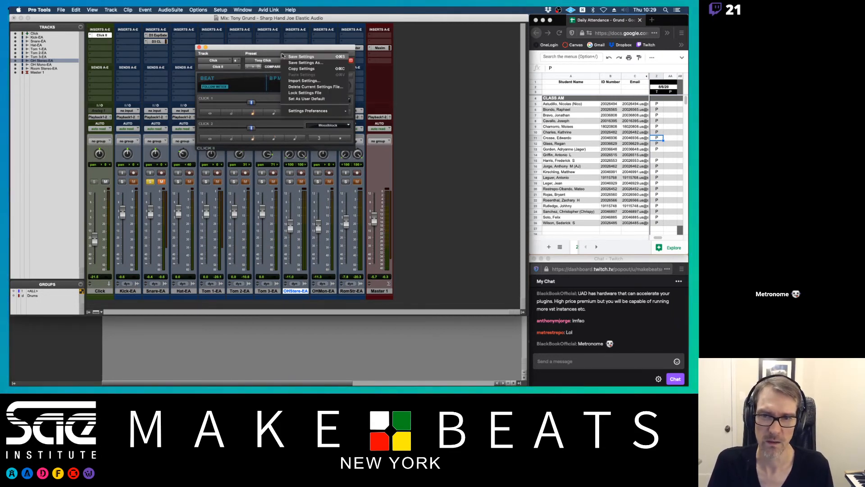
{"action": "left_click", "coordinate": [302, 98]}
{"action": "left_click", "coordinate": [199, 47]}
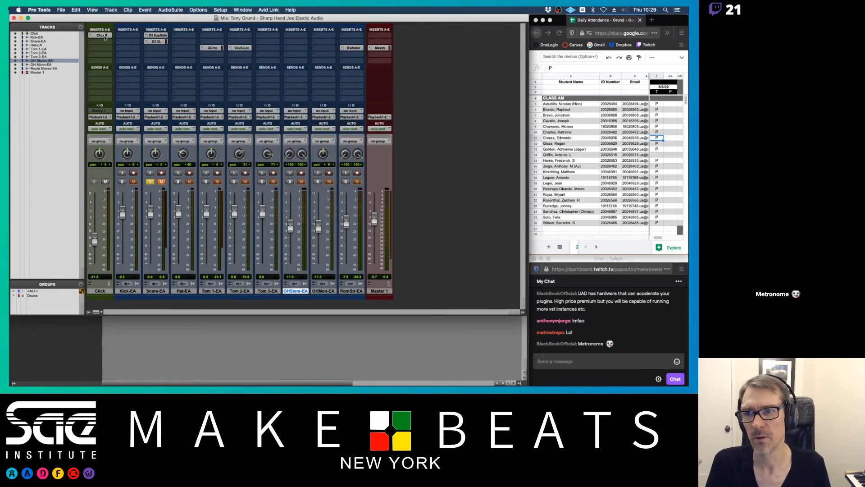
- Remove Click II from the Click track's first insert, then insert a fresh mono Click II instrument there and audition it
{"action": "left_click", "coordinate": [90, 36]}
{"action": "left_click", "coordinate": [111, 13]}
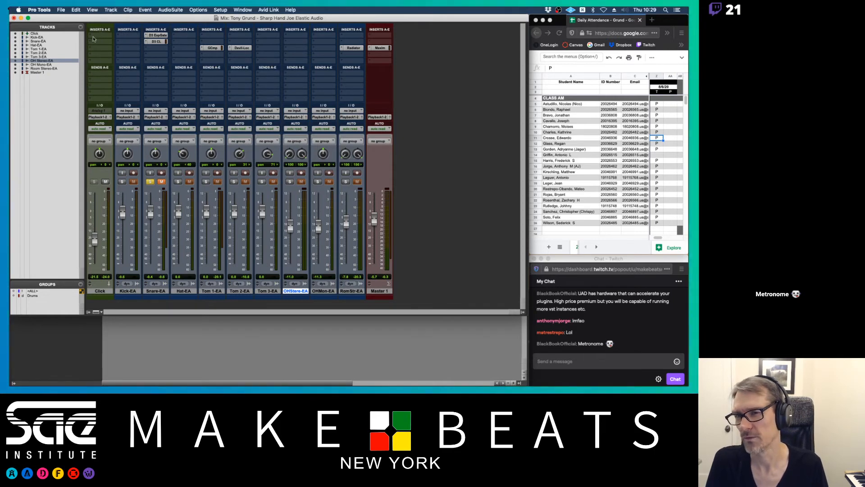
{"action": "left_click", "coordinate": [93, 38]}
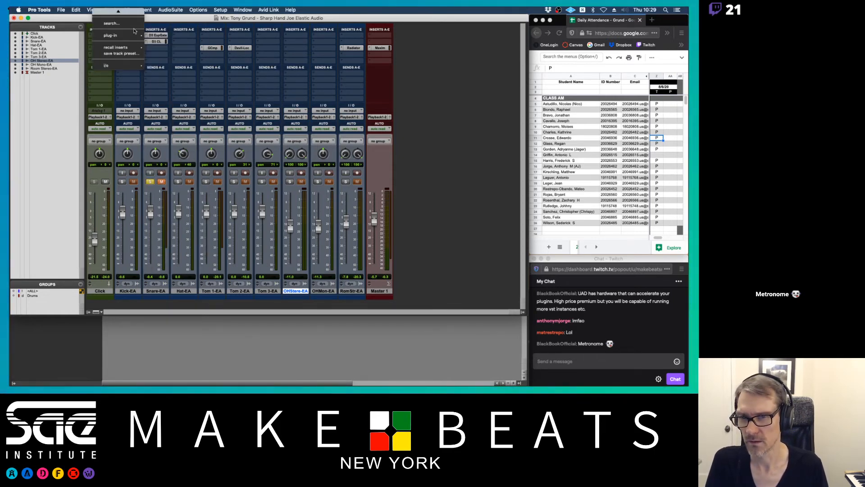
{"action": "mouse_move", "coordinate": [135, 36]}
{"action": "mouse_move", "coordinate": [178, 98]}
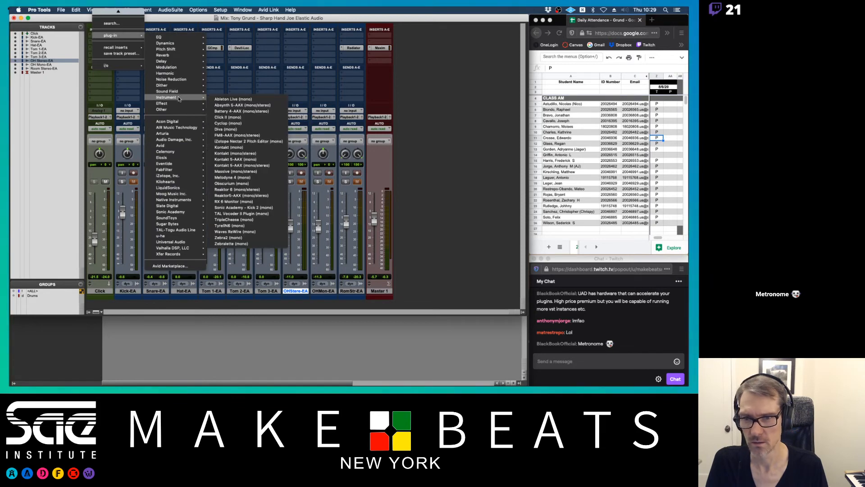
{"action": "left_click", "coordinate": [228, 118]}
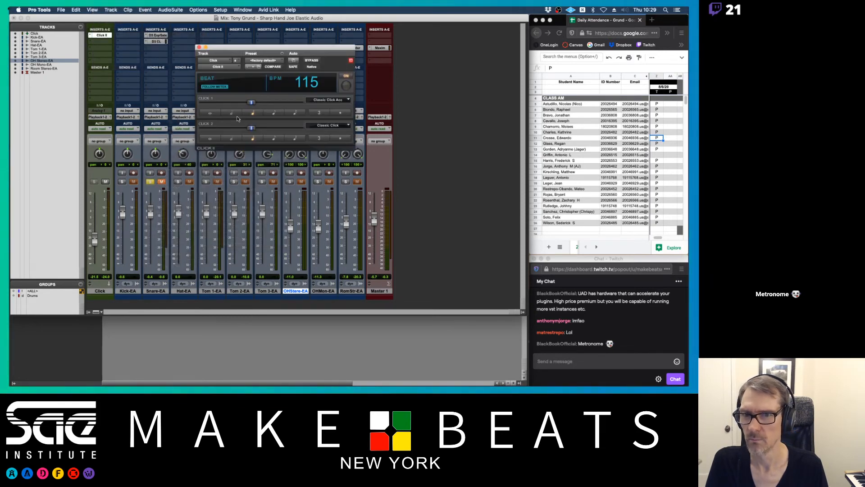
{"action": "key", "text": "space"}
{"action": "key", "text": "space"}
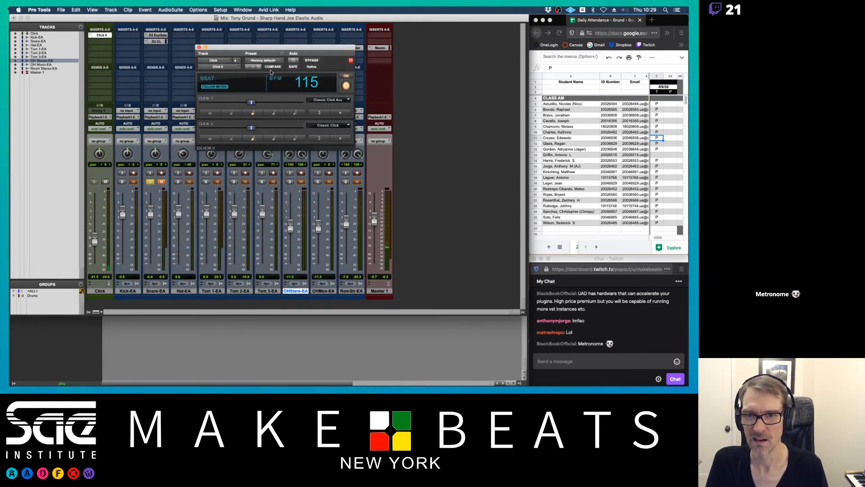
- Load the engineer's Click preset in Click II and set the plug-in default preference to User Setting
{"action": "left_click", "coordinate": [275, 59]}
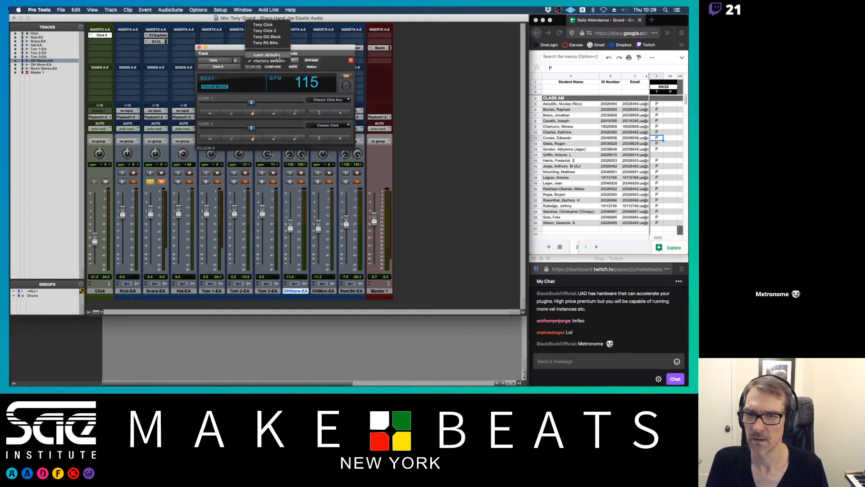
{"action": "left_click", "coordinate": [262, 25]}
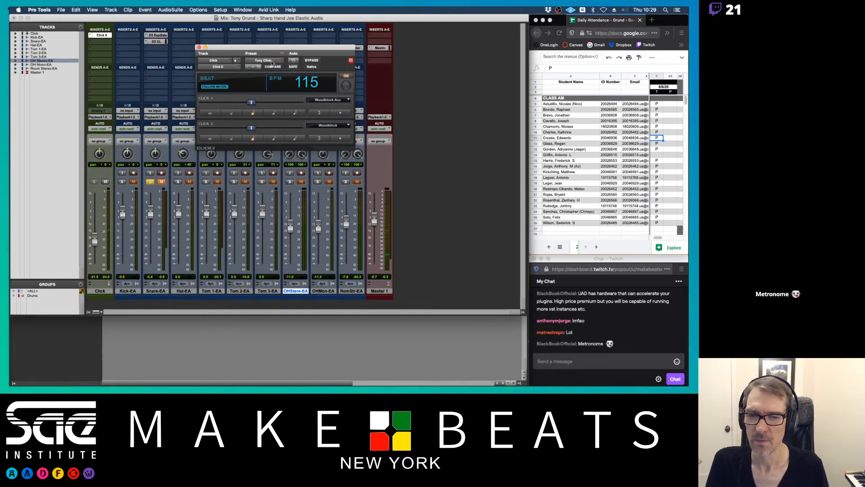
{"action": "left_click", "coordinate": [273, 62]}
{"action": "left_click", "coordinate": [283, 53]}
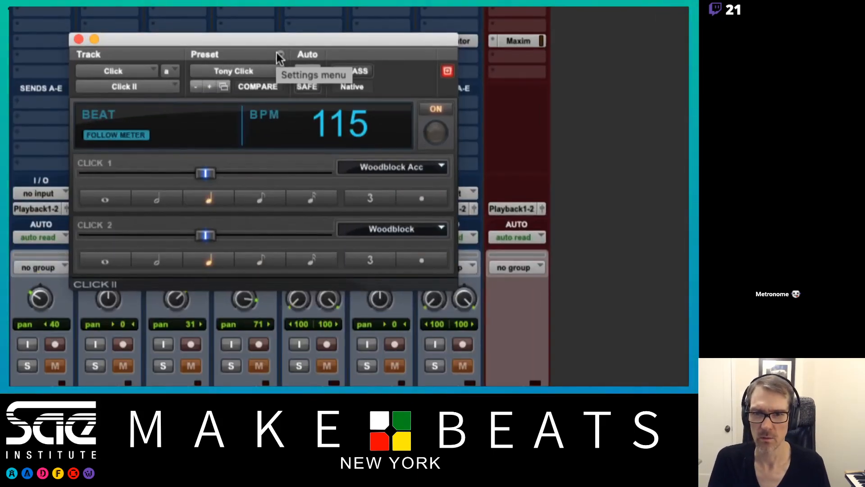
{"action": "left_click", "coordinate": [277, 52]}
{"action": "mouse_move", "coordinate": [338, 199]}
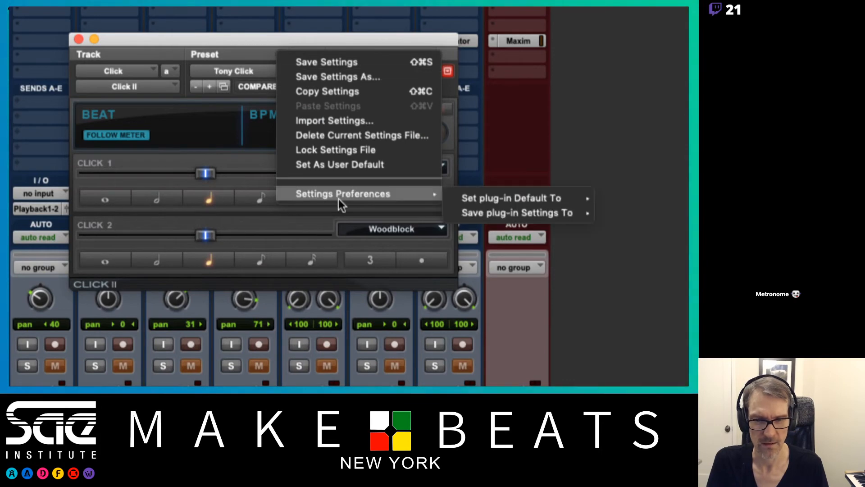
{"action": "mouse_move", "coordinate": [479, 191]}
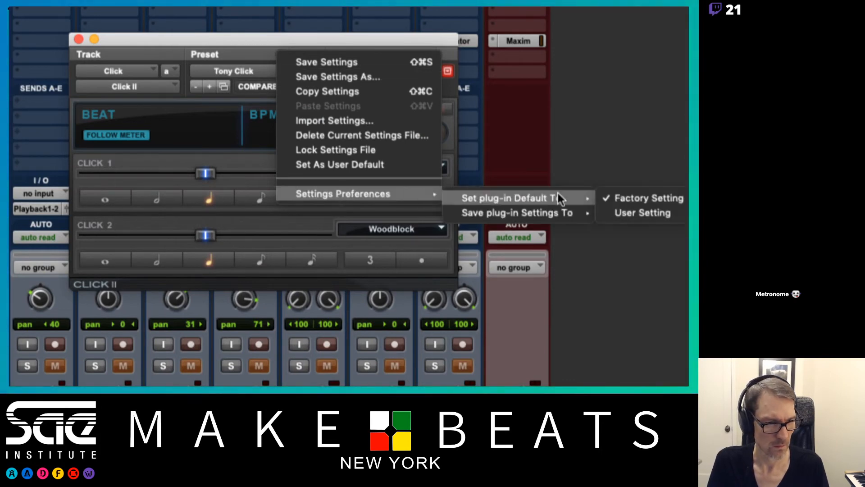
{"action": "left_click", "coordinate": [628, 209]}
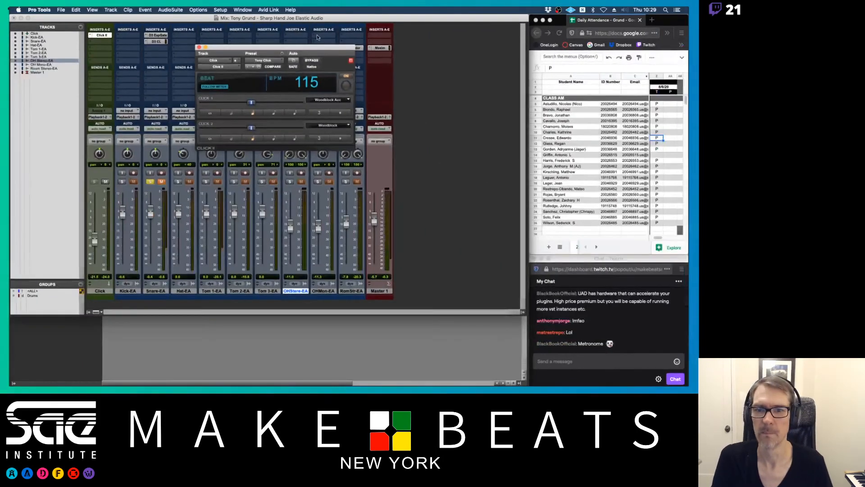
- Close the Click II window and clear the plug-in from the Click track's first insert
{"action": "left_click", "coordinate": [199, 47]}
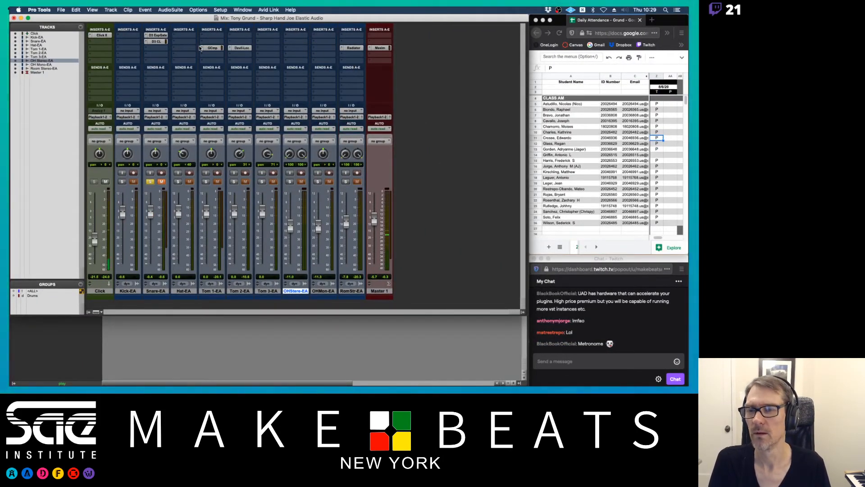
{"action": "left_click", "coordinate": [96, 36]}
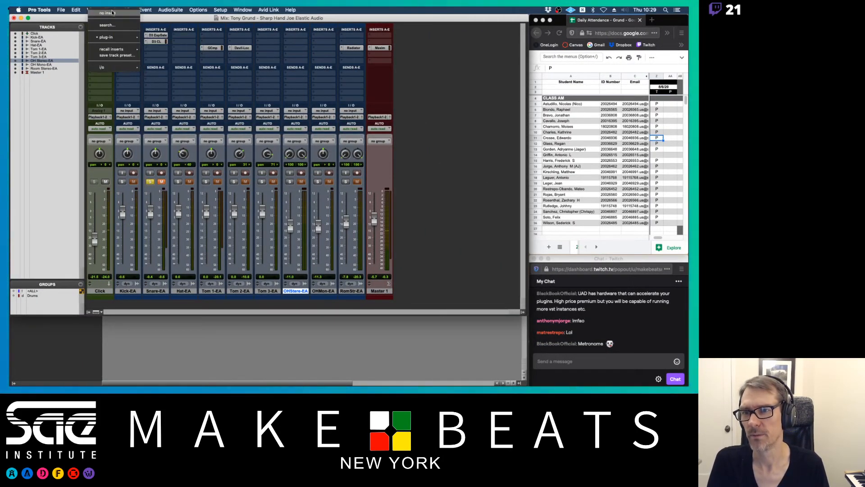
{"action": "left_click", "coordinate": [112, 13]}
- Insert a new mono Click II instrument on the Click track, audition its default sound, and close its window
{"action": "left_click", "coordinate": [103, 37]}
{"action": "mouse_move", "coordinate": [113, 36]}
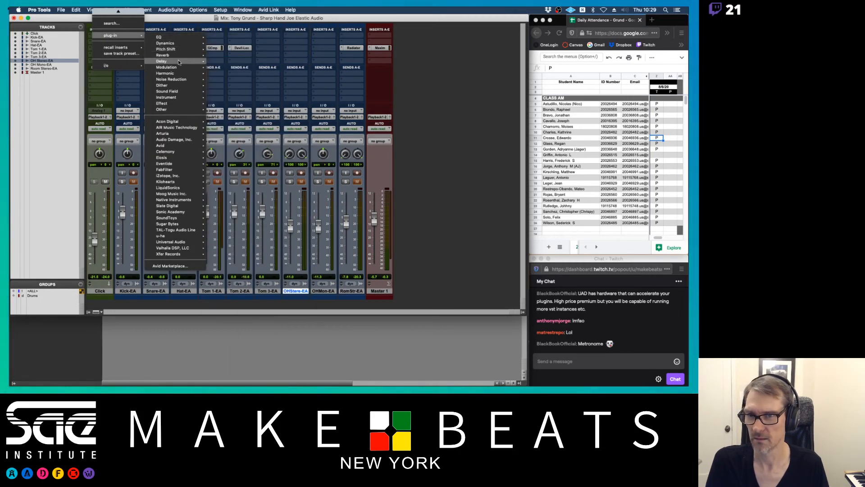
{"action": "mouse_move", "coordinate": [175, 98]}
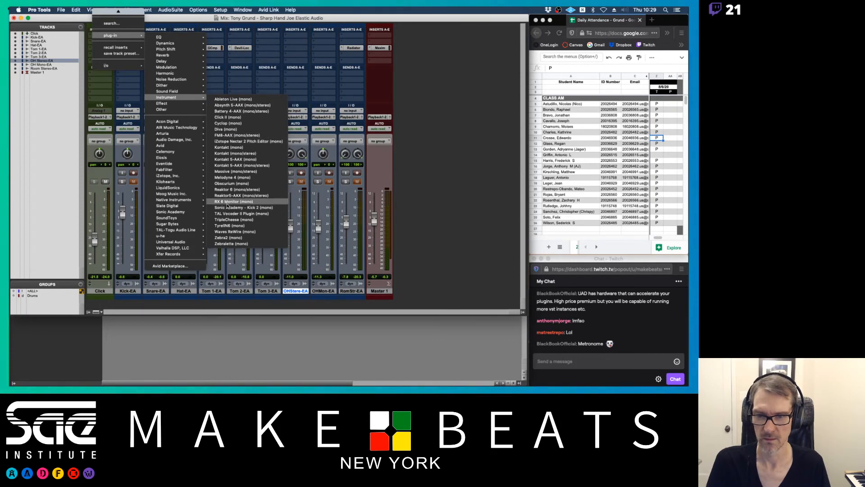
{"action": "left_click", "coordinate": [228, 116]}
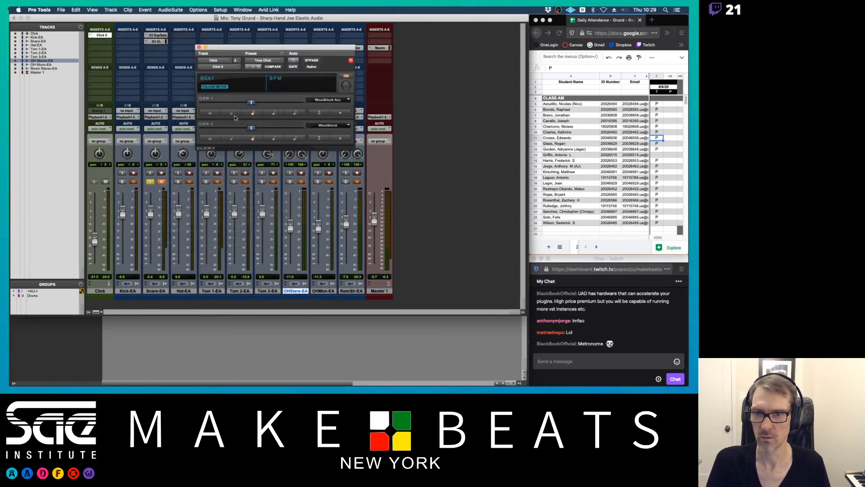
{"action": "key", "text": "space"}
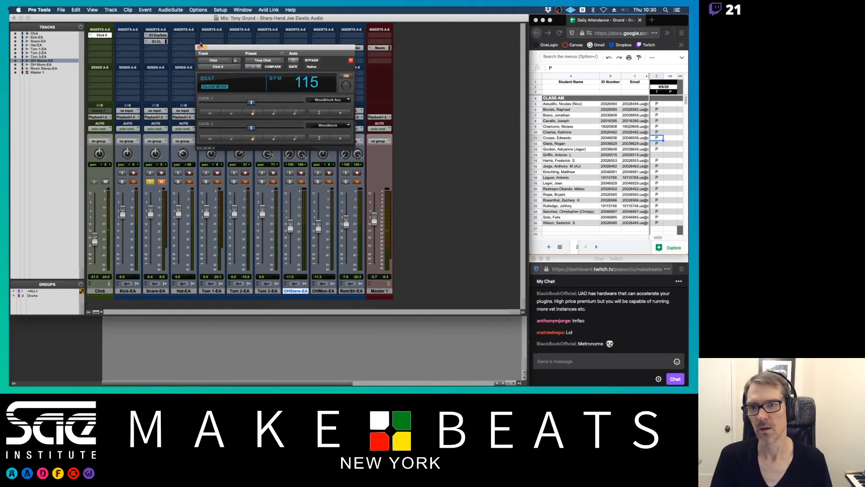
{"action": "left_click", "coordinate": [199, 47]}
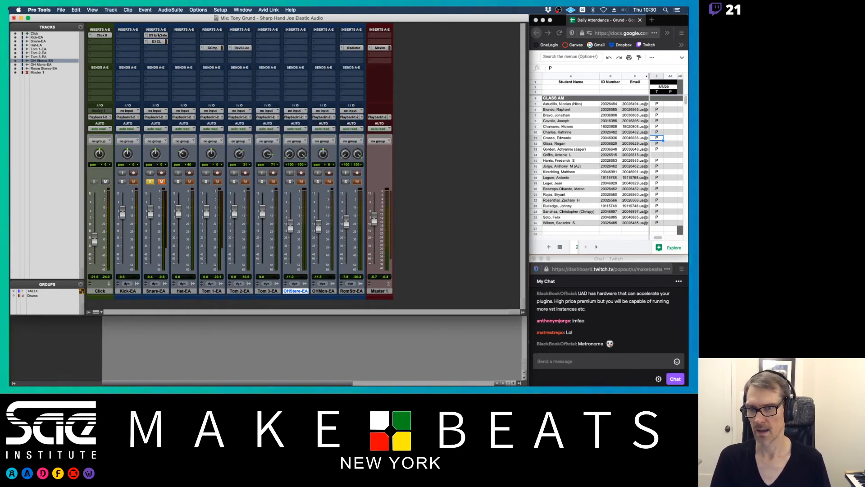
- Insert a mono EQ3 1-Band on the Kick-EA track's first insert
{"action": "left_click", "coordinate": [126, 38]}
{"action": "mouse_move", "coordinate": [138, 35]}
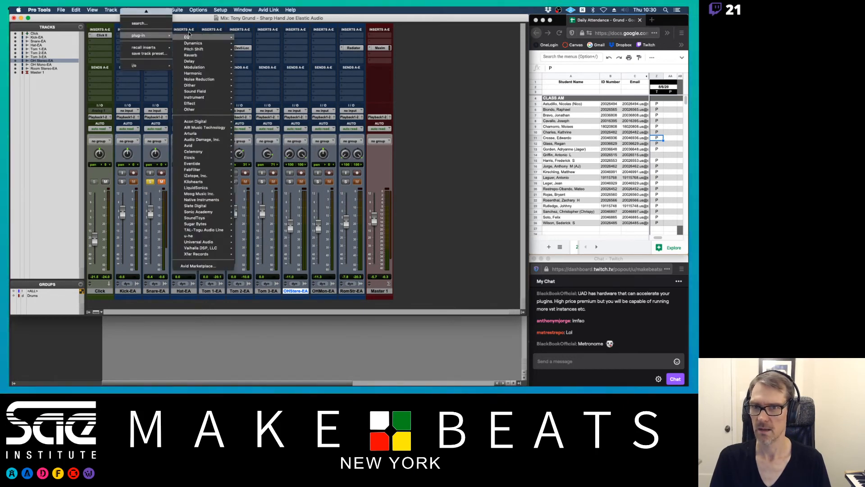
{"action": "mouse_move", "coordinate": [187, 37]}
{"action": "left_click", "coordinate": [261, 55]}
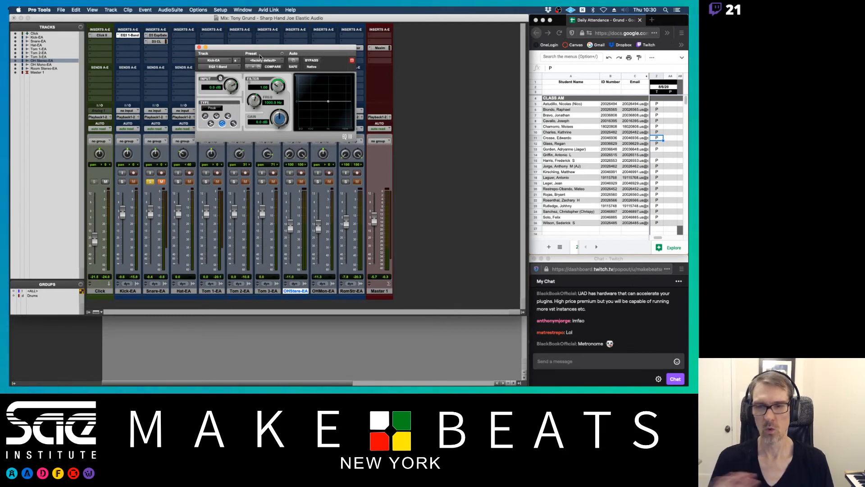
- Set the Kick-EA EQ to a High-Pass filter at 100 Hz with a 6 dB/oct slope
{"action": "left_click", "coordinate": [205, 116]}
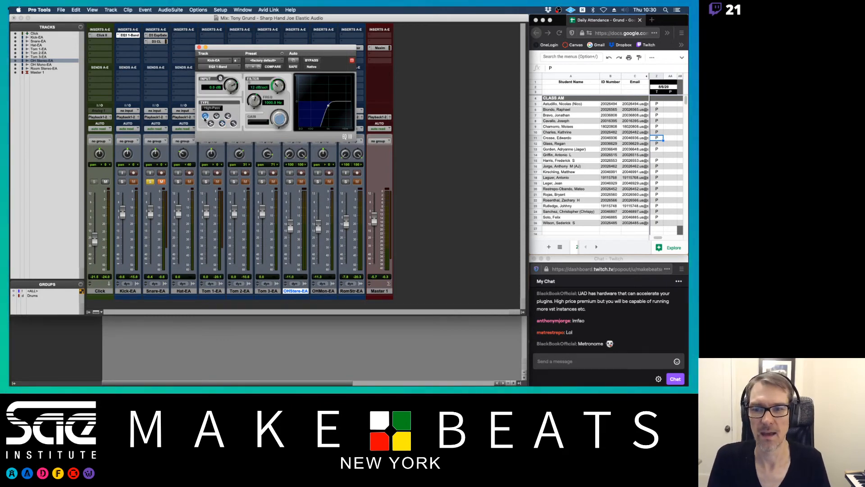
{"action": "left_click_drag", "start_coordinate": [253, 106], "coordinate": [254, 117]}
{"action": "left_click", "coordinate": [270, 102]}
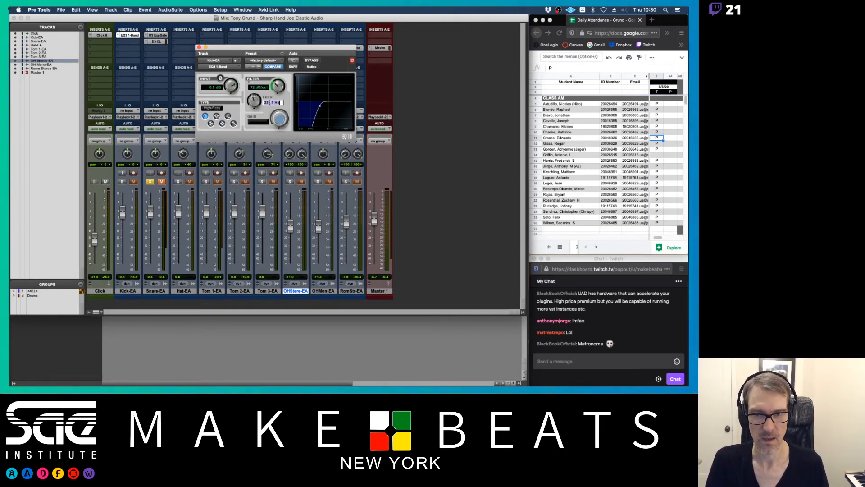
{"action": "type", "text": "1000"}
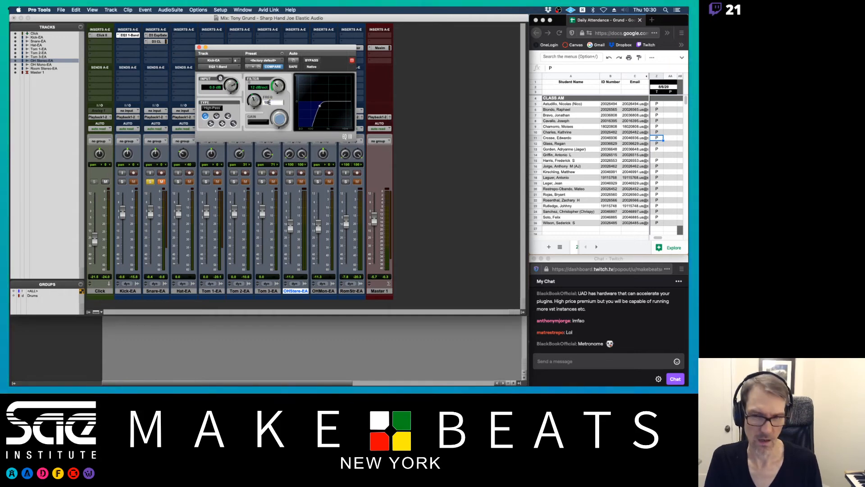
{"action": "key", "text": "Return"}
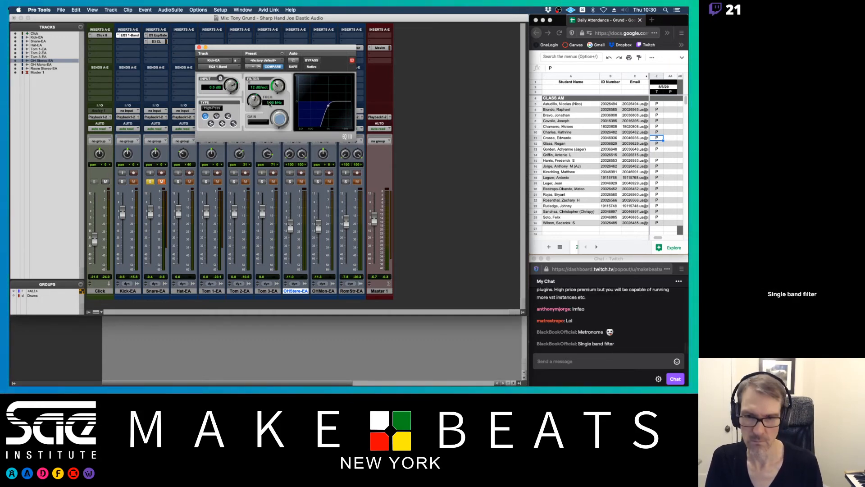
{"action": "left_click", "coordinate": [270, 102]}
{"action": "type", "text": "100"}
{"action": "key", "text": "Return"}
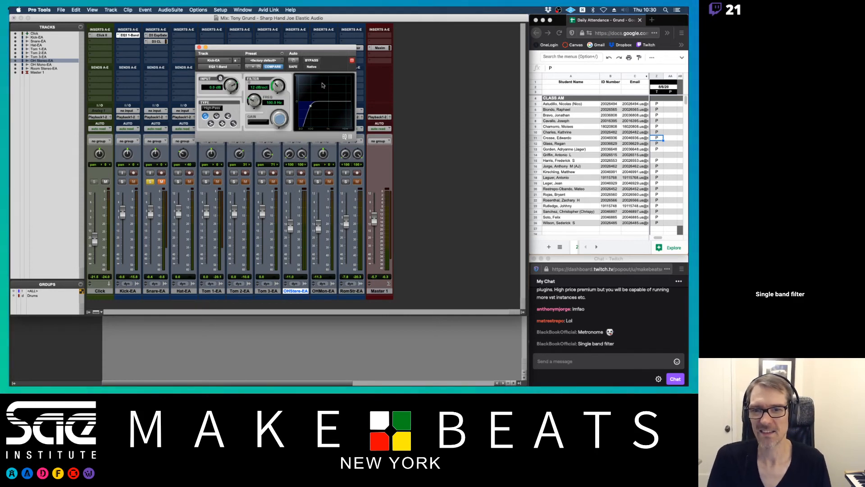
{"action": "left_click_drag", "start_coordinate": [280, 86], "coordinate": [281, 117]}
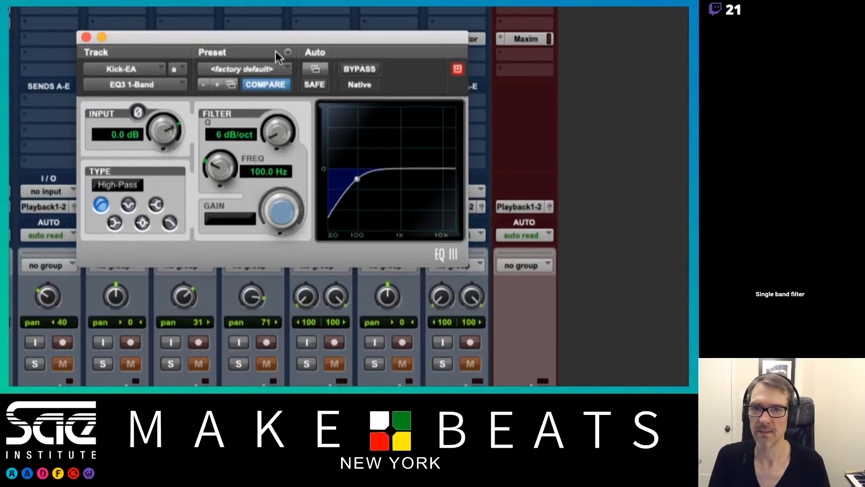
- Start saving the EQ settings as a new preset and create a Settings folder bearing the engineer's first name inside EQ 3.0
{"action": "left_click", "coordinate": [287, 52]}
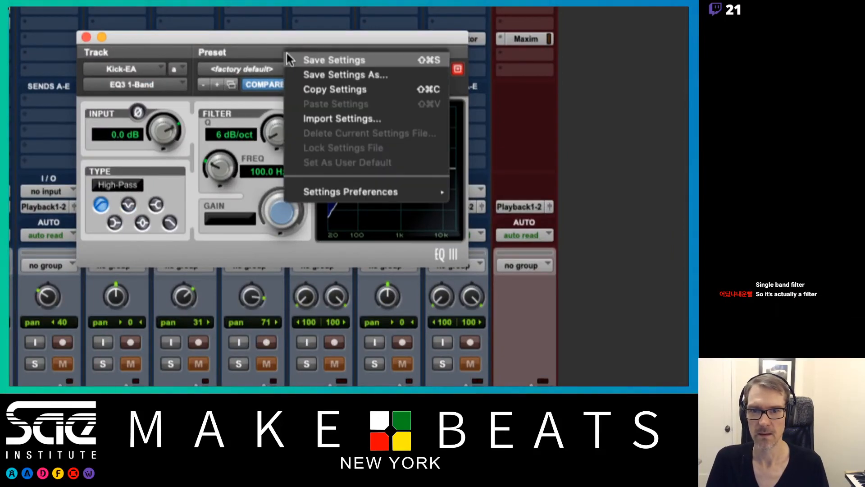
{"action": "left_click", "coordinate": [325, 73]}
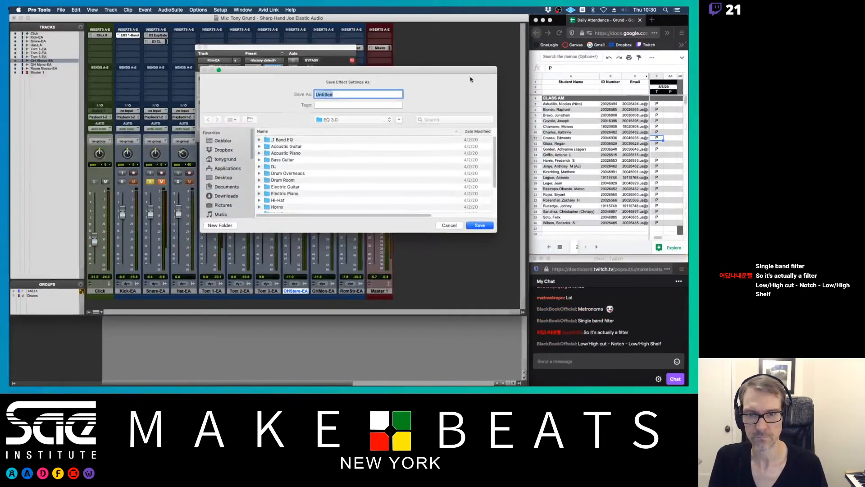
{"action": "scroll", "coordinate": [411, 186], "scroll_direction": "down", "scroll_amount": 4}
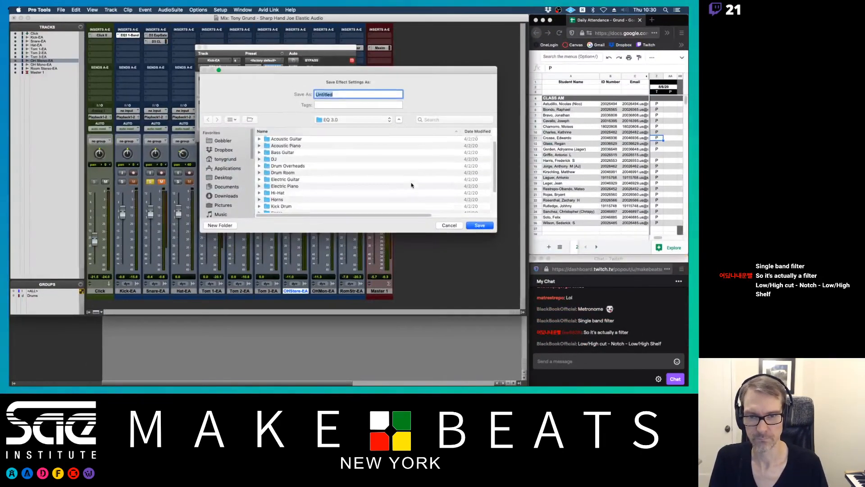
{"action": "left_click", "coordinate": [220, 225]}
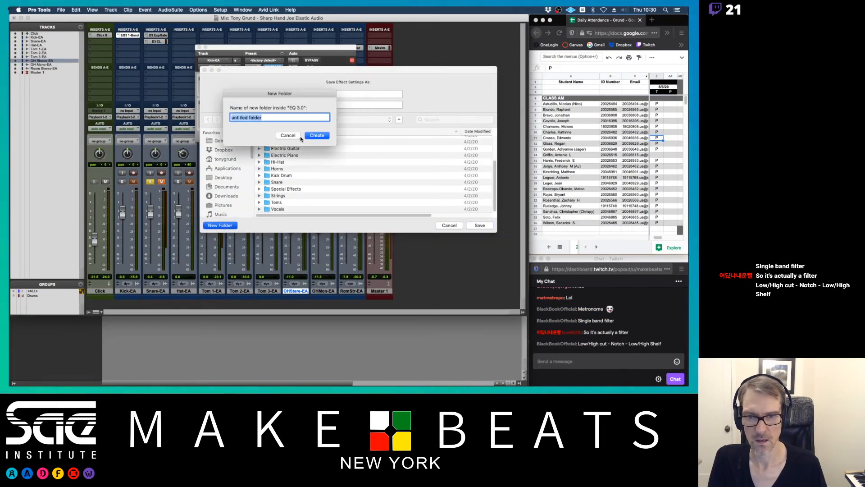
{"action": "type", "text": "Tony Settings"}
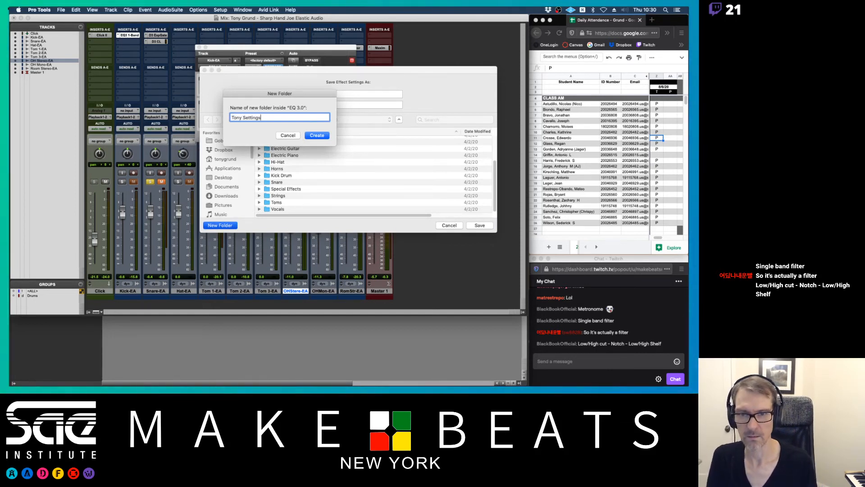
{"action": "key", "text": "Return"}
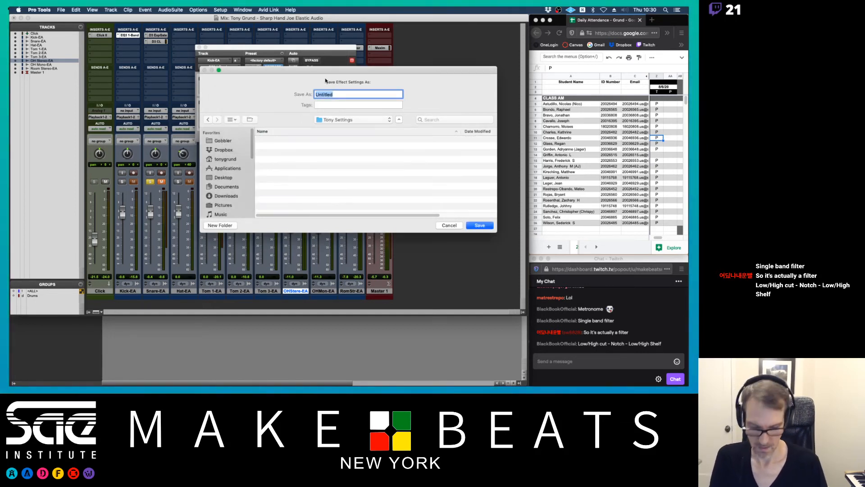
- Name the EQ preset HP Filt 100 Hz and save it in the new folder
{"action": "key", "text": "BackSpace"}
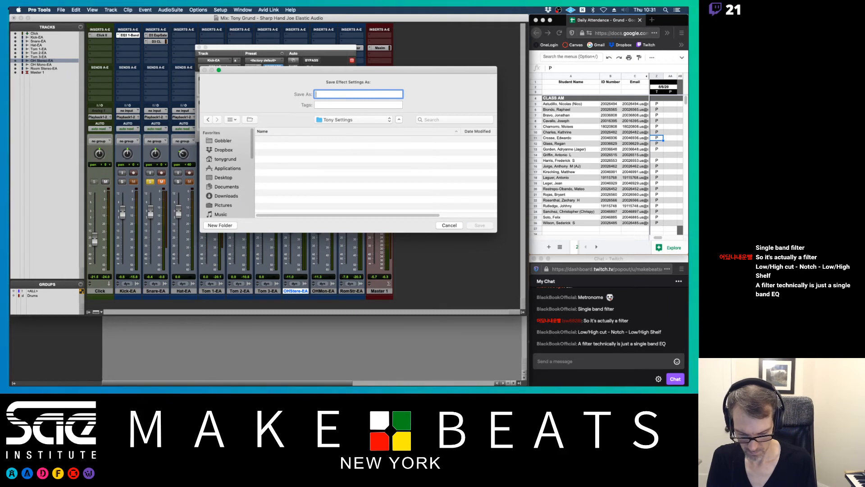
{"action": "type", "text": "HP Fil"}
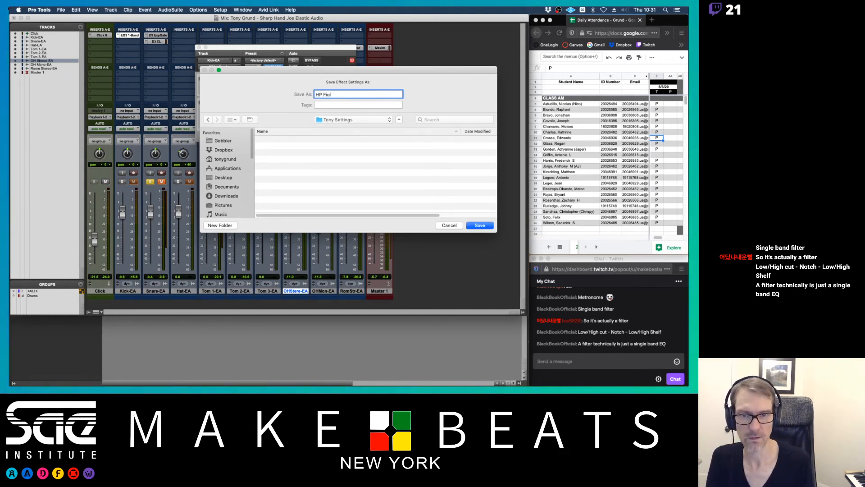
{"action": "type", "text": "t 100 Hz"}
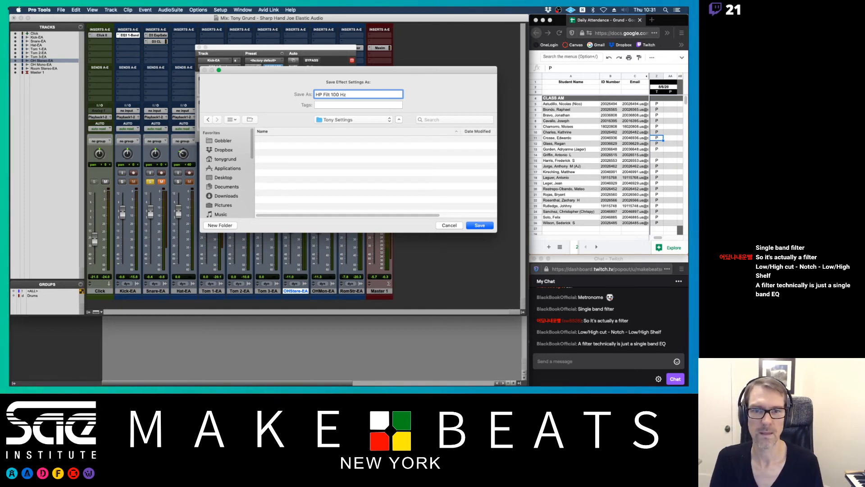
{"action": "key", "text": "Return"}
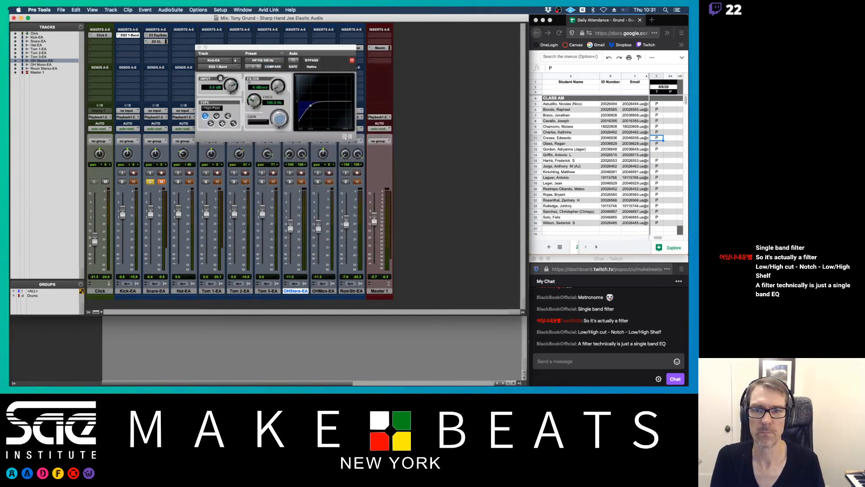
- Set HP Filt 100 Hz as the EQ's user default, check the plug-in default preference, and close the window
{"action": "left_click", "coordinate": [282, 53]}
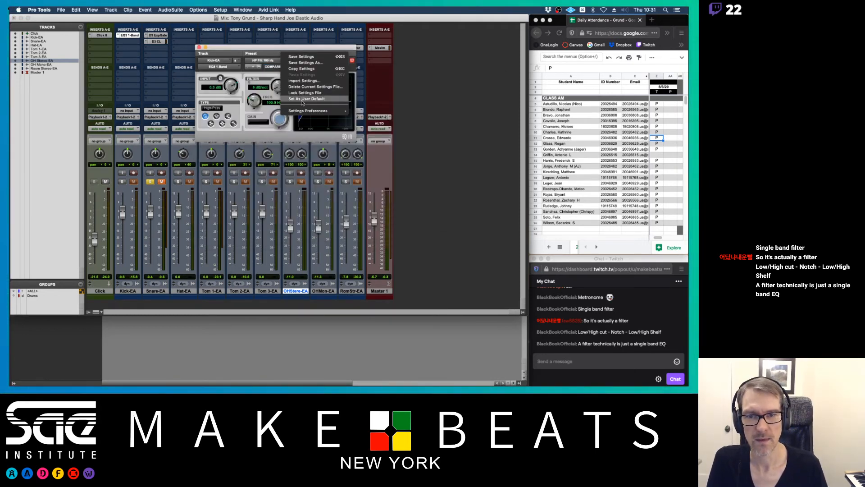
{"action": "left_click", "coordinate": [302, 99]}
{"action": "left_click", "coordinate": [283, 54]}
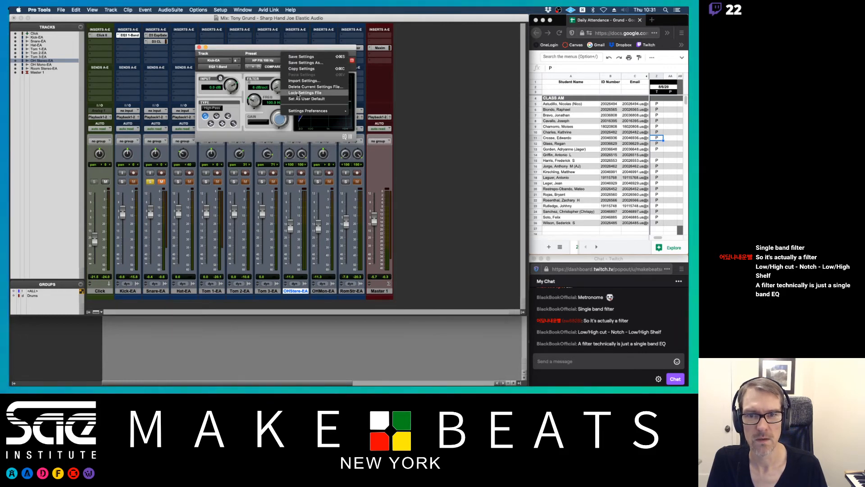
{"action": "mouse_move", "coordinate": [315, 111]}
{"action": "mouse_move", "coordinate": [378, 112]}
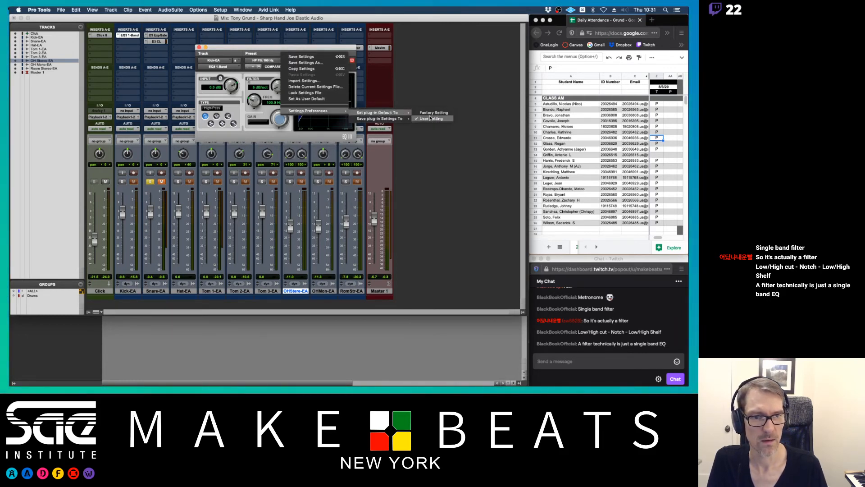
{"action": "left_click", "coordinate": [286, 52]}
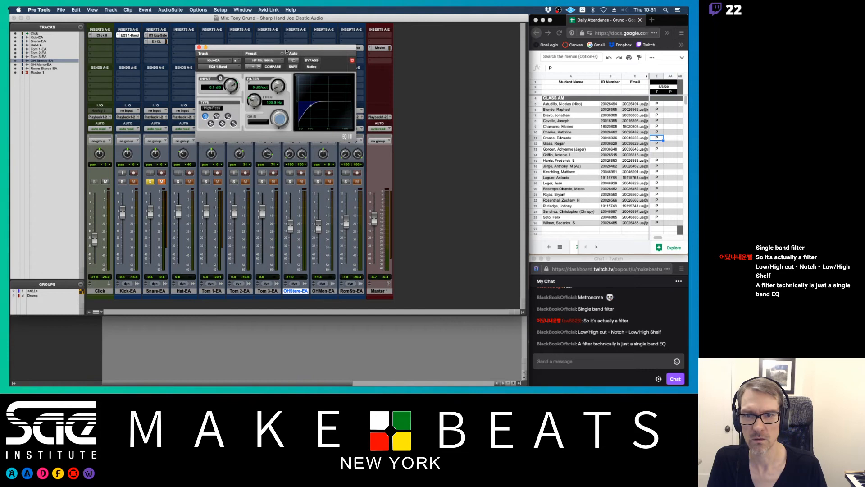
{"action": "left_click", "coordinate": [199, 47]}
- Replace the EQ on Kick-EA's first insert with a fresh mono EQ3 1-Band and nudge its filter frequency slightly higher
{"action": "left_click", "coordinate": [118, 35]}
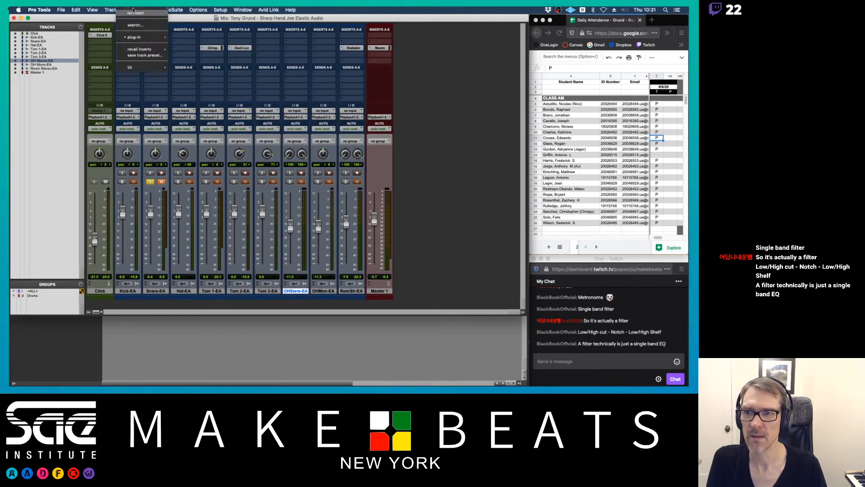
{"action": "left_click", "coordinate": [134, 13]}
{"action": "left_click", "coordinate": [127, 34]}
{"action": "mouse_move", "coordinate": [156, 36]}
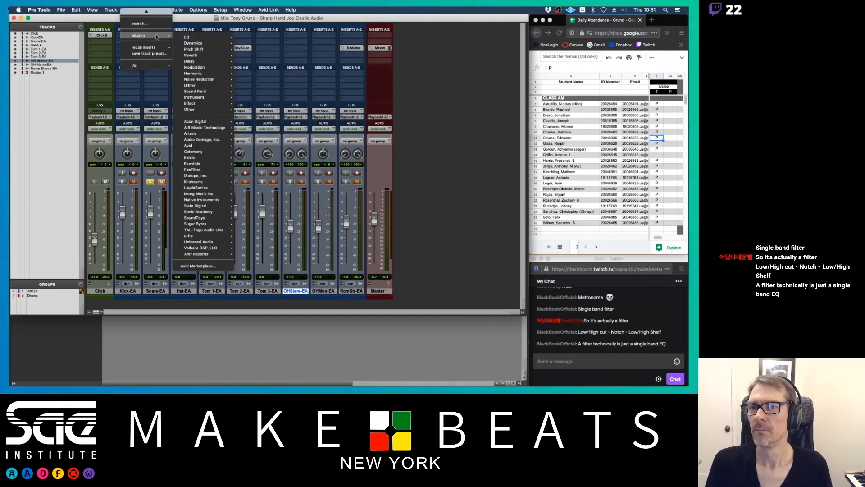
{"action": "left_click", "coordinate": [262, 58]}
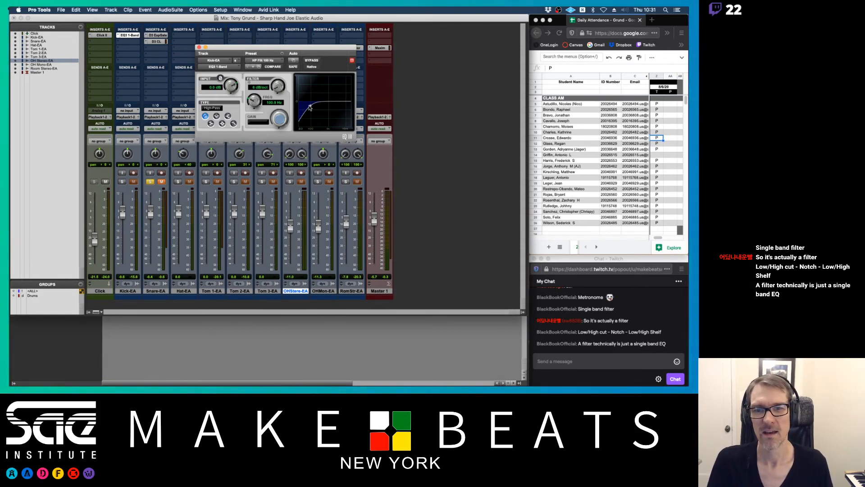
{"action": "left_click_drag", "start_coordinate": [310, 106], "coordinate": [312, 102]}
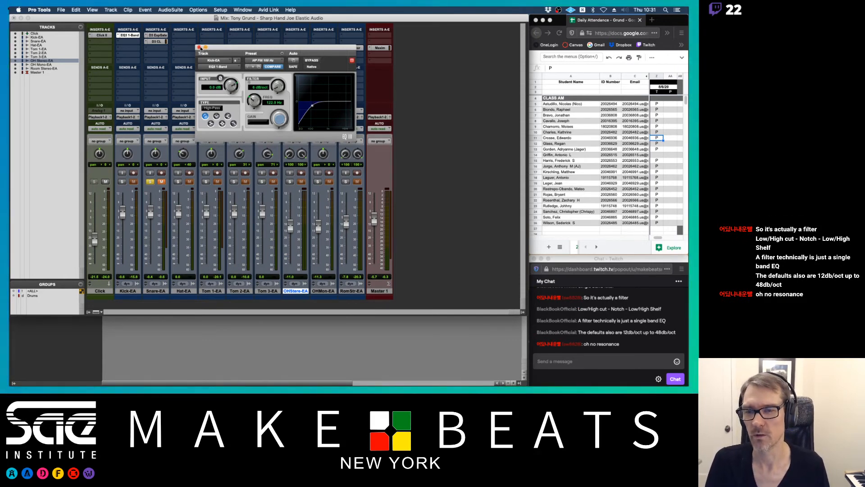
- Insert a mono AIR Vintage Filter from the Modulation plug-ins on Kick-EA's second insert
{"action": "left_click", "coordinate": [138, 41]}
{"action": "mouse_move", "coordinate": [166, 41]}
{"action": "mouse_move", "coordinate": [204, 42]}
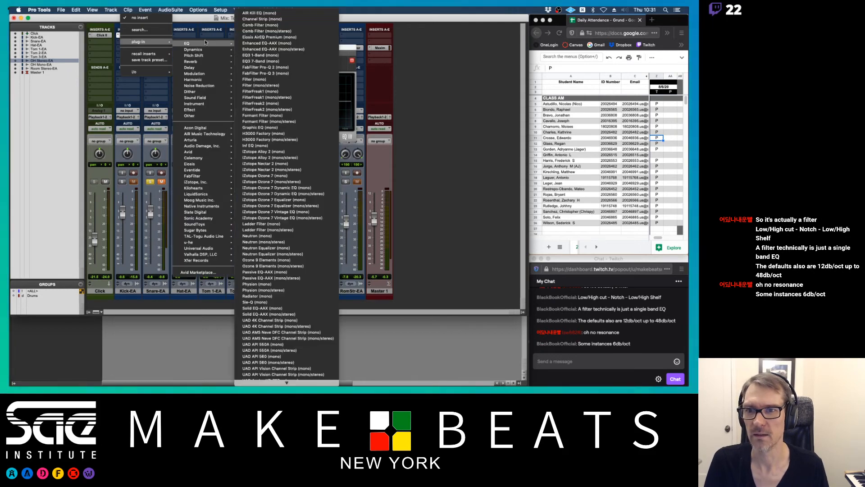
{"action": "mouse_move", "coordinate": [205, 73]}
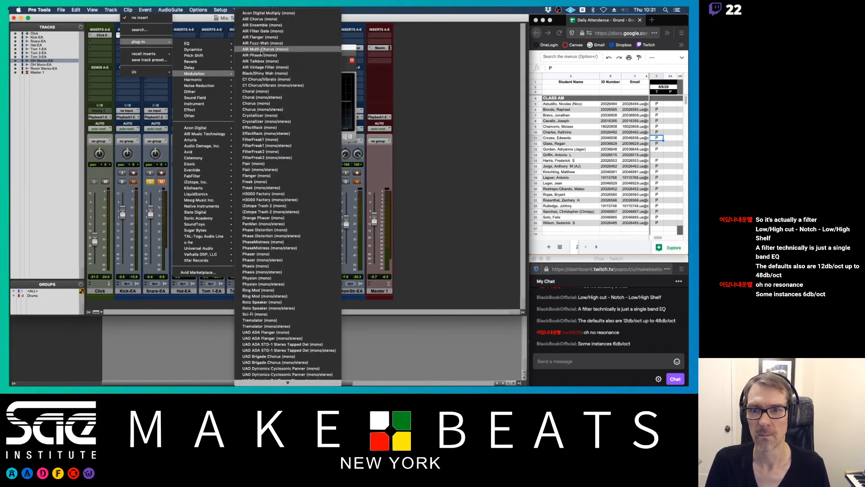
{"action": "left_click", "coordinate": [271, 67]}
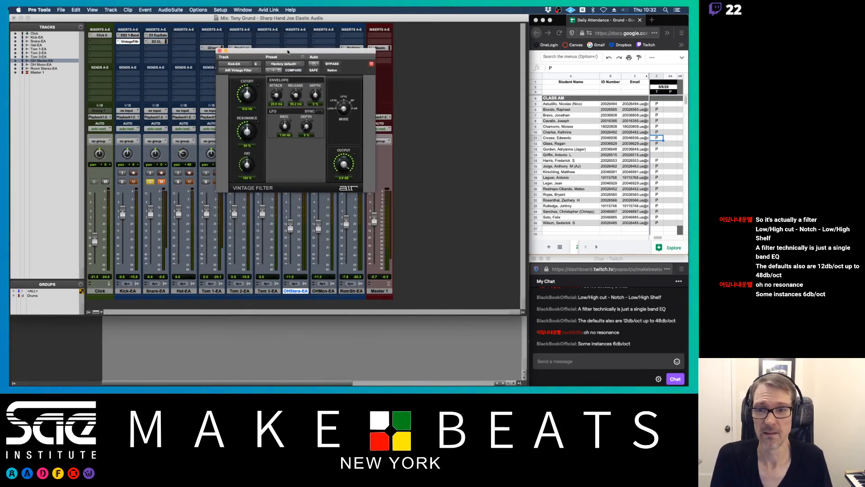
- Set the filter frequency of Kick-EA's EQ3 1-Band to 100 Hz, close its window, and remove the track's Vintage Filter
{"action": "left_click", "coordinate": [131, 35]}
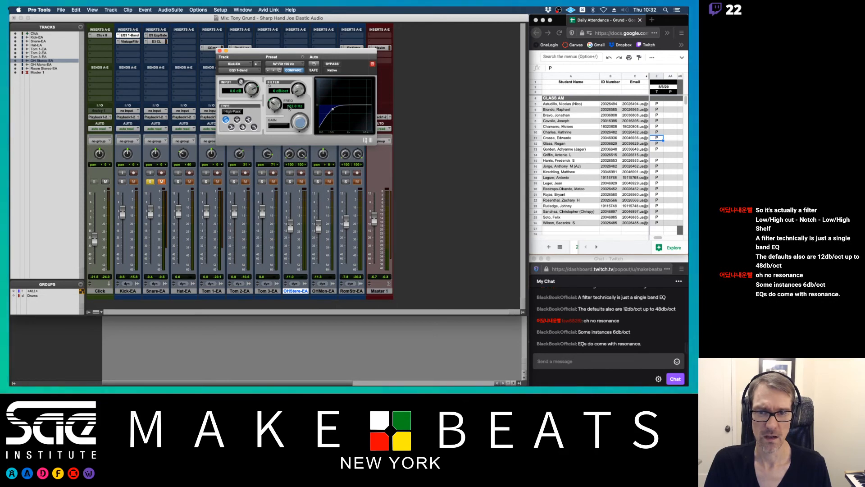
{"action": "left_click", "coordinate": [289, 107]}
{"action": "type", "text": "100"}
{"action": "key", "text": "Return"}
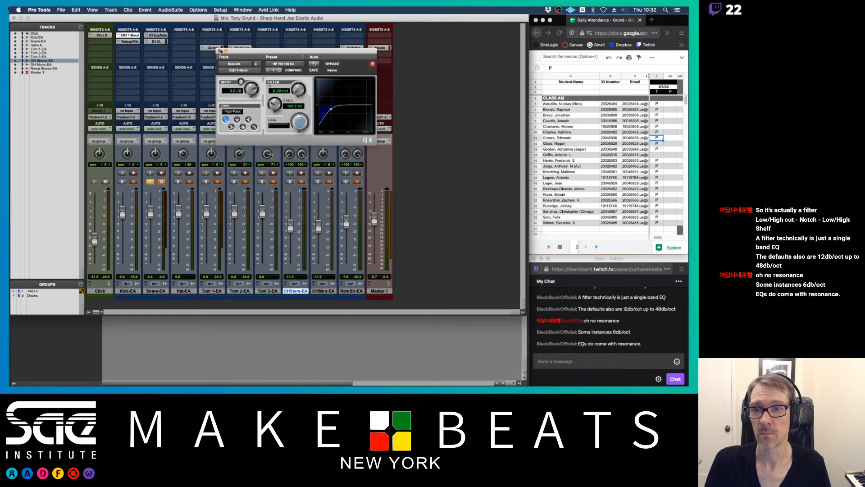
{"action": "left_click", "coordinate": [220, 51]}
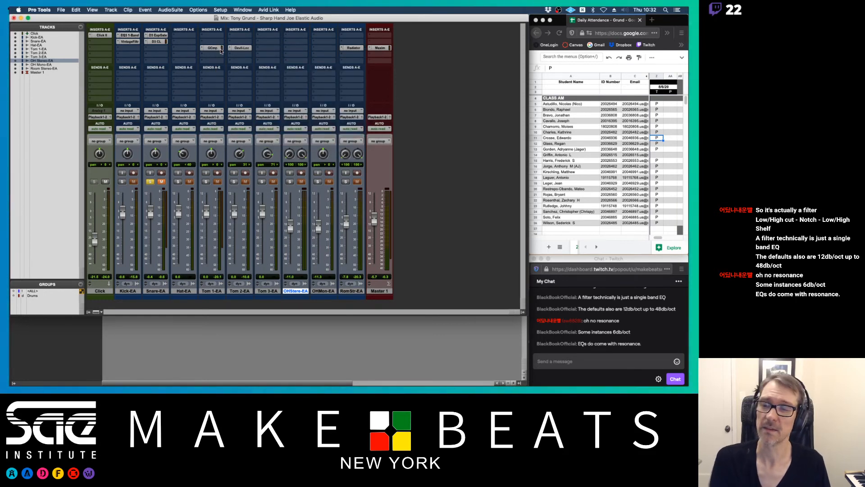
{"action": "left_click", "coordinate": [118, 41]}
{"action": "left_click", "coordinate": [137, 18]}
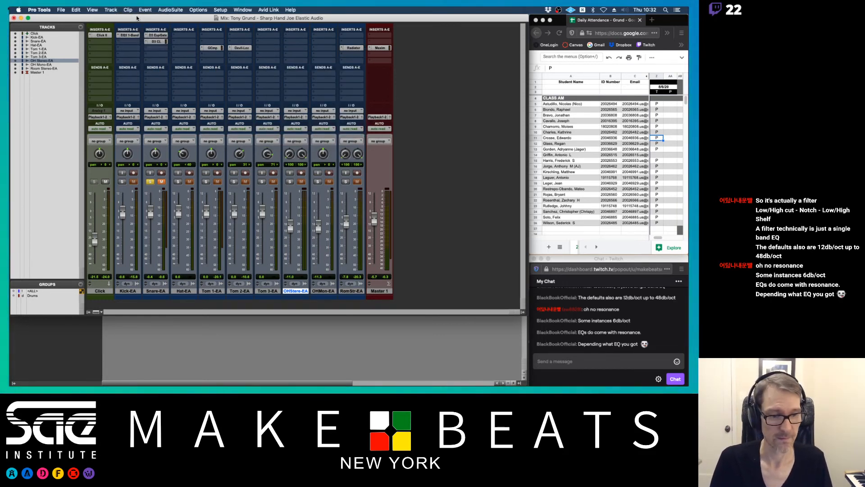
- Switch to the notes PDF in Preview and review the plug-in control pages from the Track section through Presets to Auto
{"action": "key", "text": "super+Tab"}
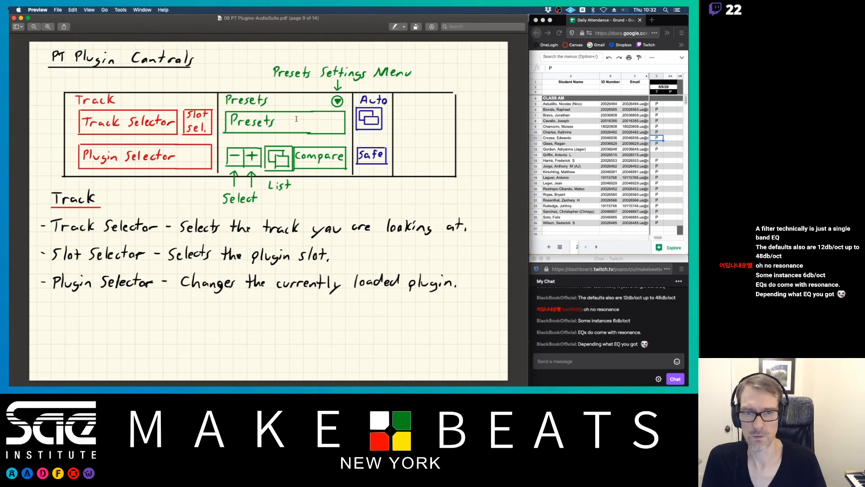
{"action": "key", "text": "Down"}
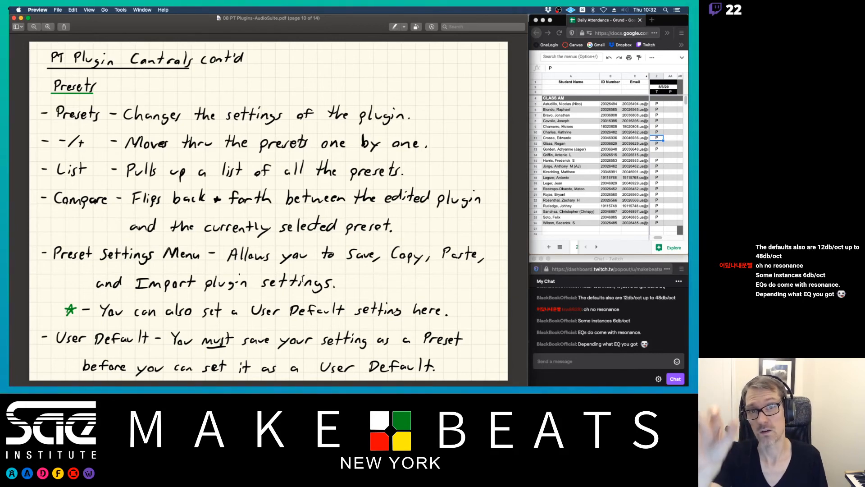
{"action": "key", "text": "Right"}
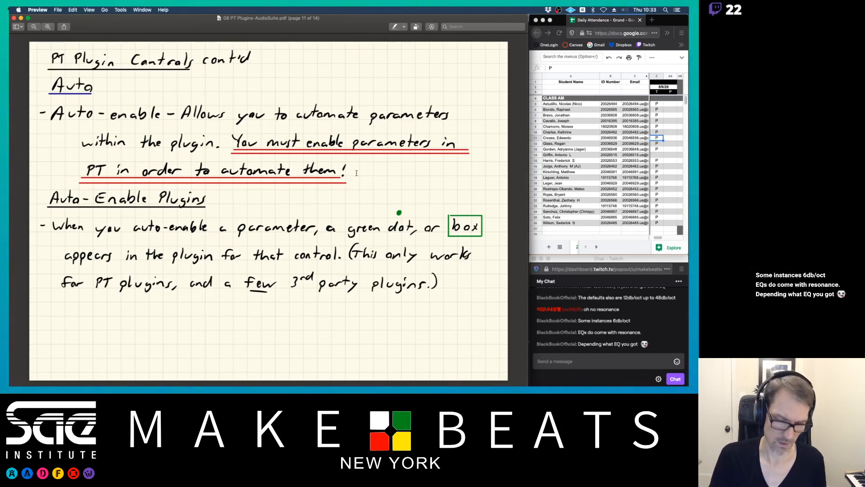
{"action": "key", "text": "Right"}
{"action": "key", "text": "Left"}
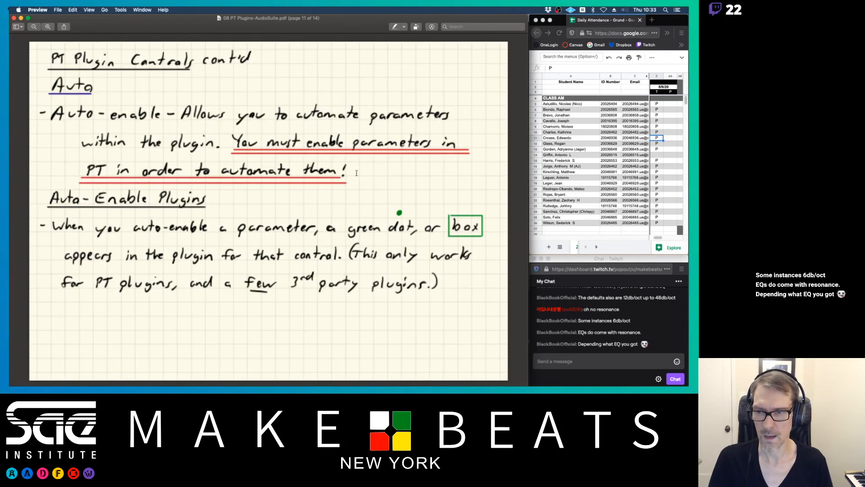
- Return to Pro Tools, unsolo Snare-EA, and remove the plug-ins from the room stereo, Tom 2, Tom 1 and Kick tracks
{"action": "key", "text": "super+Tab"}
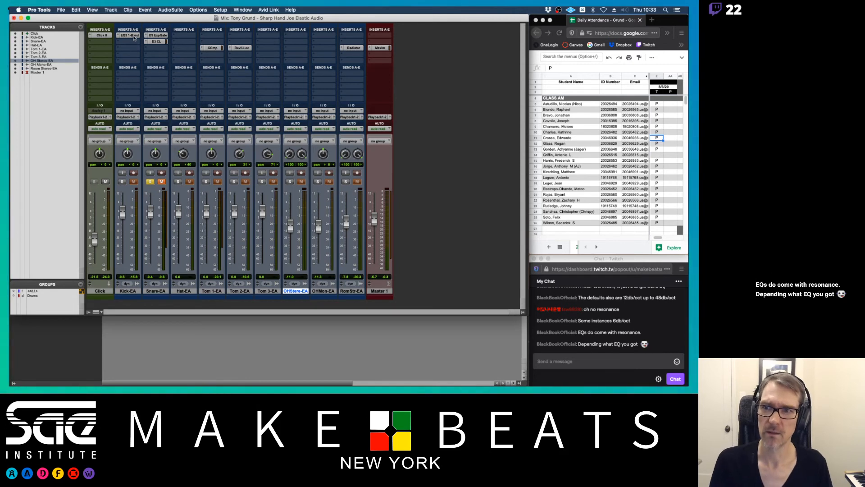
{"action": "left_click", "coordinate": [150, 182]}
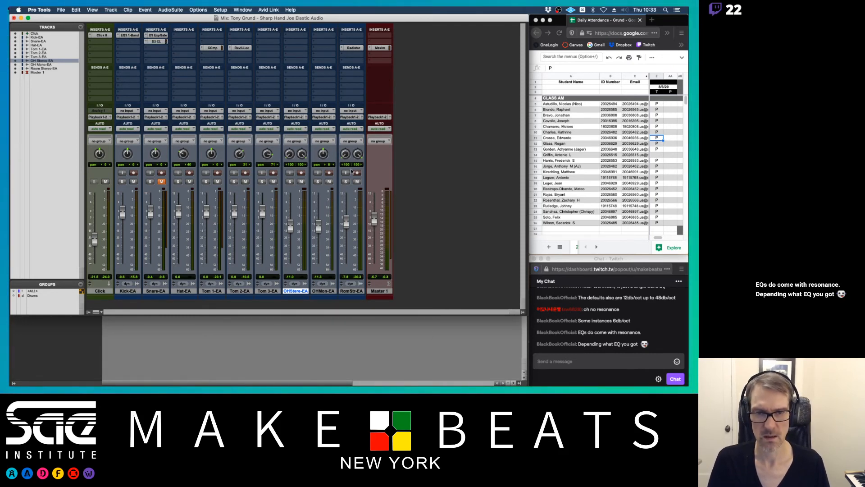
{"action": "left_click", "coordinate": [342, 49]}
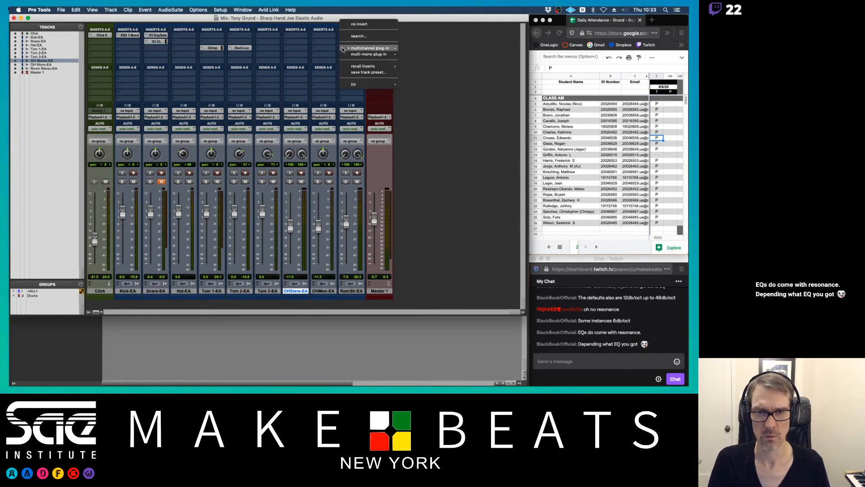
{"action": "left_click", "coordinate": [355, 25]}
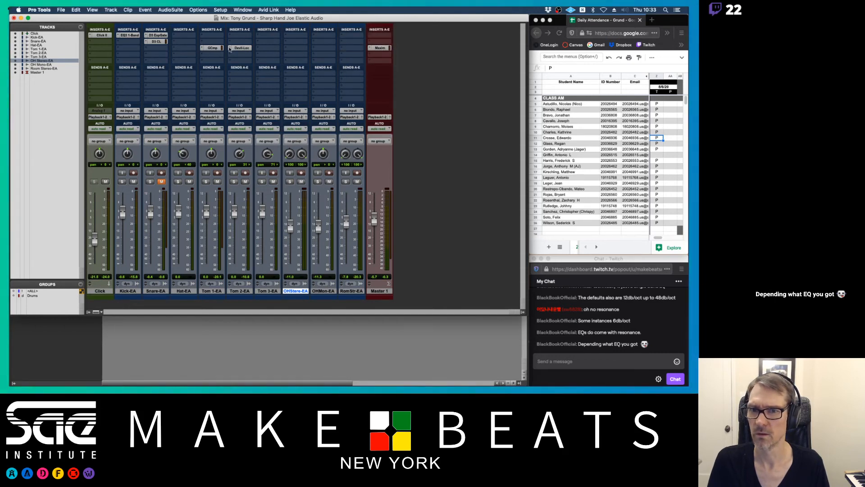
{"action": "left_click", "coordinate": [229, 48]}
{"action": "left_click", "coordinate": [241, 25]}
{"action": "left_click", "coordinate": [211, 48]}
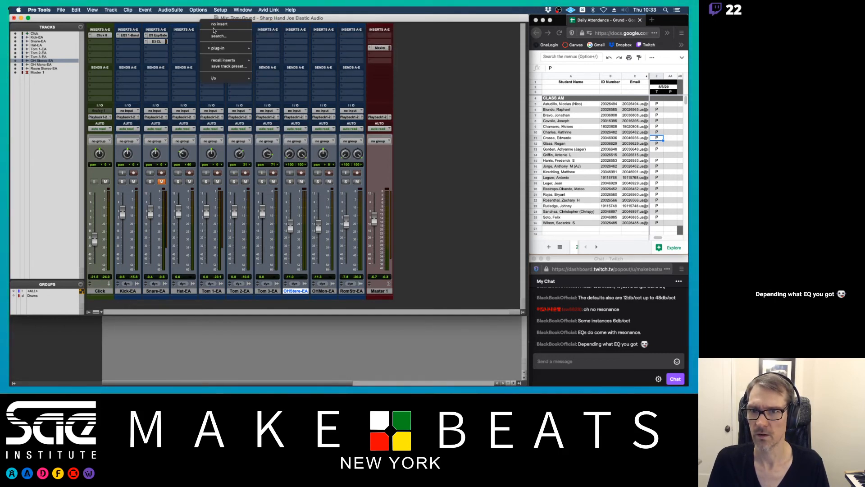
{"action": "left_click", "coordinate": [213, 24]}
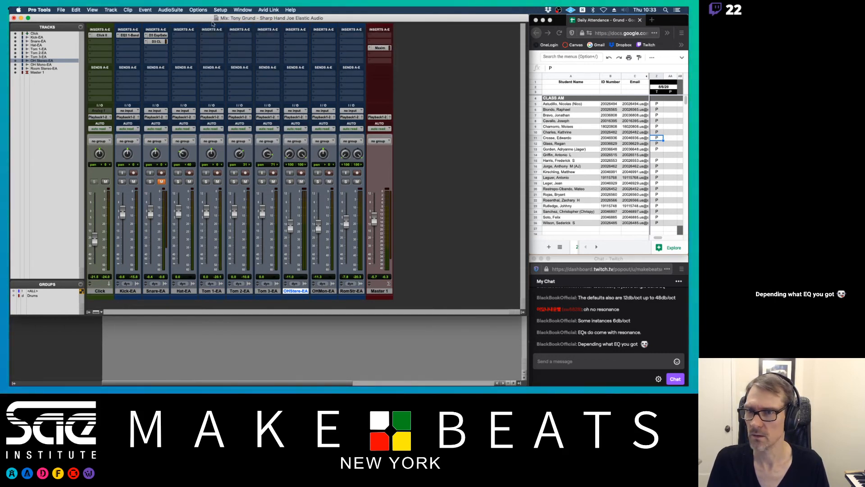
{"action": "left_click", "coordinate": [121, 35]}
{"action": "left_click", "coordinate": [133, 12]}
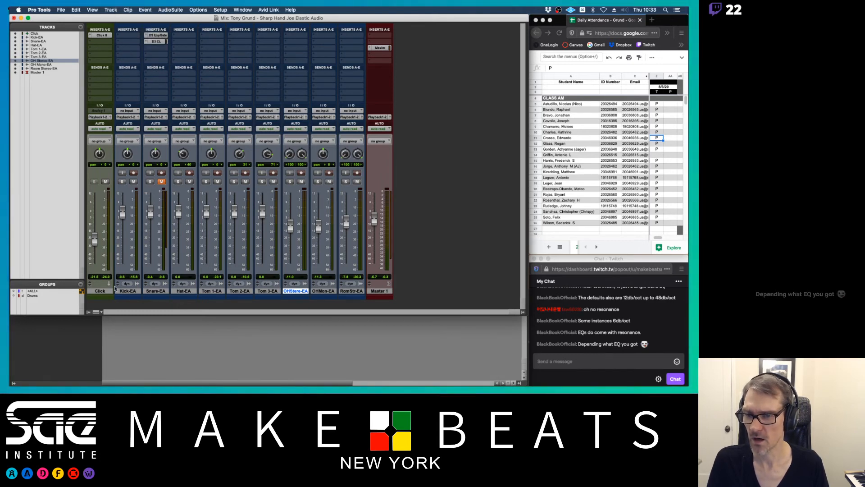
- Create a stereo Aux Input track named Dr Grp directly after the room stereo track
{"action": "left_click", "coordinate": [100, 290]}
{"action": "left_click", "coordinate": [352, 291]}
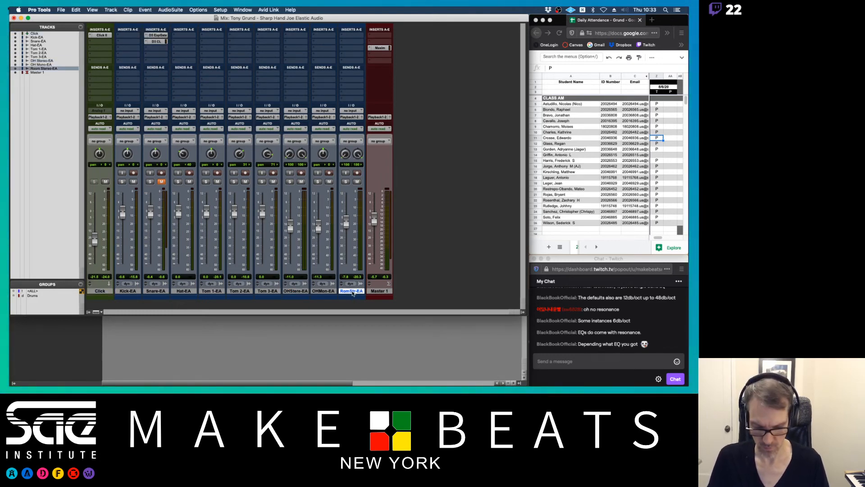
{"action": "key", "text": "super+shift+n"}
{"action": "key", "text": "super+Right"}
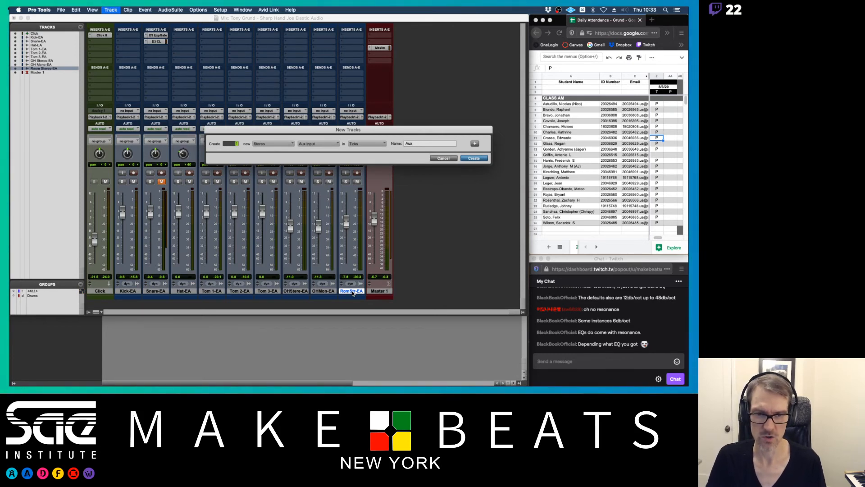
{"action": "key", "text": "Tab"}
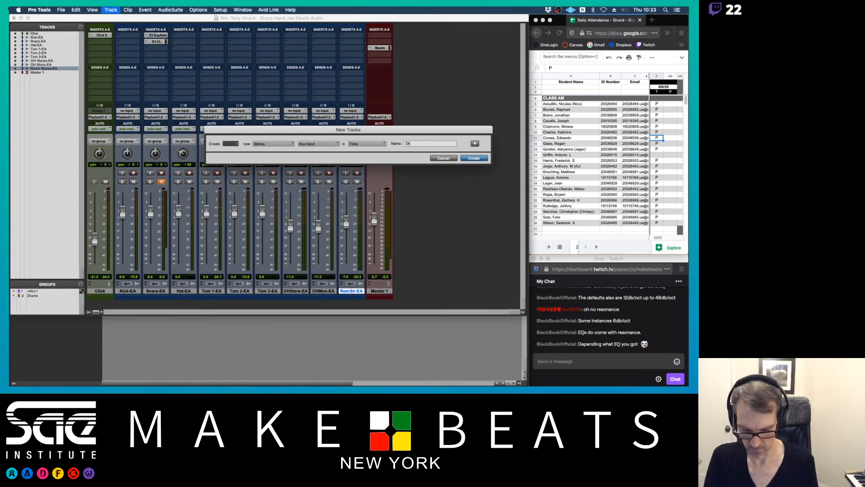
{"action": "type", "text": "Dr Grp"}
{"action": "key", "text": "Return"}
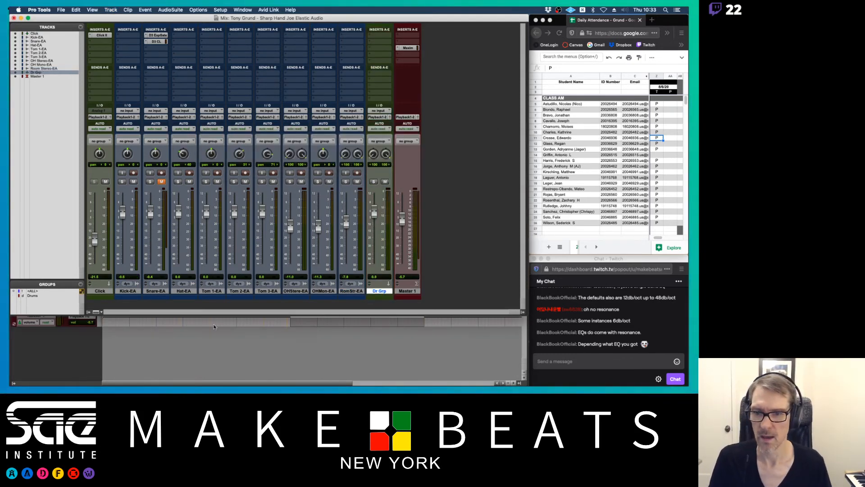
- Route the outputs of all drum tracks from Kick-EA through the room stereo track to the Dr Grp track
{"action": "left_click", "coordinate": [133, 292]}
{"action": "left_click", "coordinate": [350, 292], "text": "shift"}
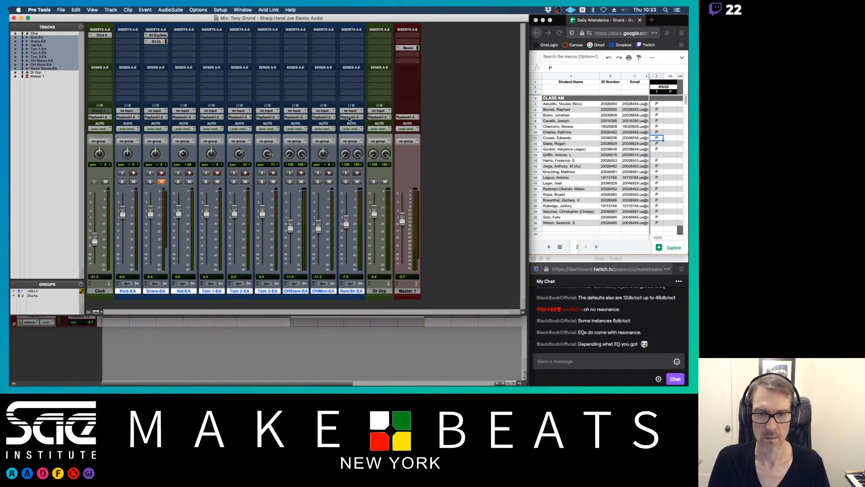
{"action": "left_click", "coordinate": [350, 117]}
{"action": "mouse_move", "coordinate": [350, 136]}
{"action": "left_click", "coordinate": [396, 149], "text": "alt+shift"}
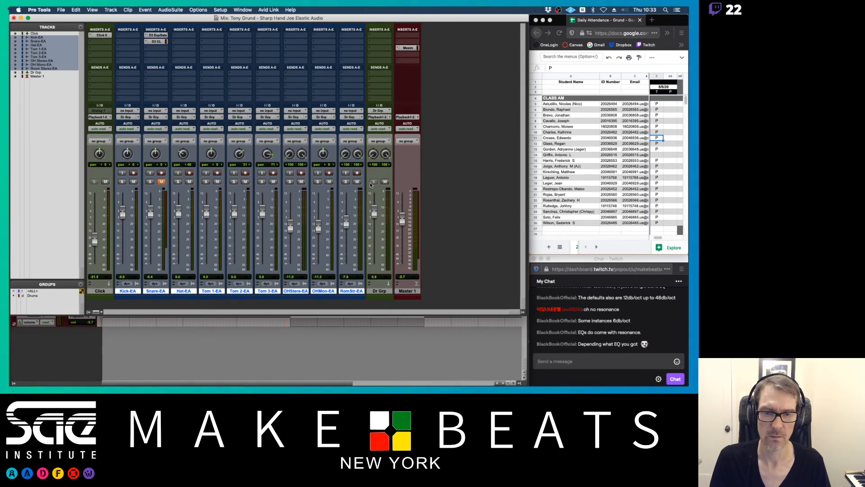
- Play the session to check the drum routing, mute the Click track, and test the Dr Grp fader
{"action": "key", "text": "space"}
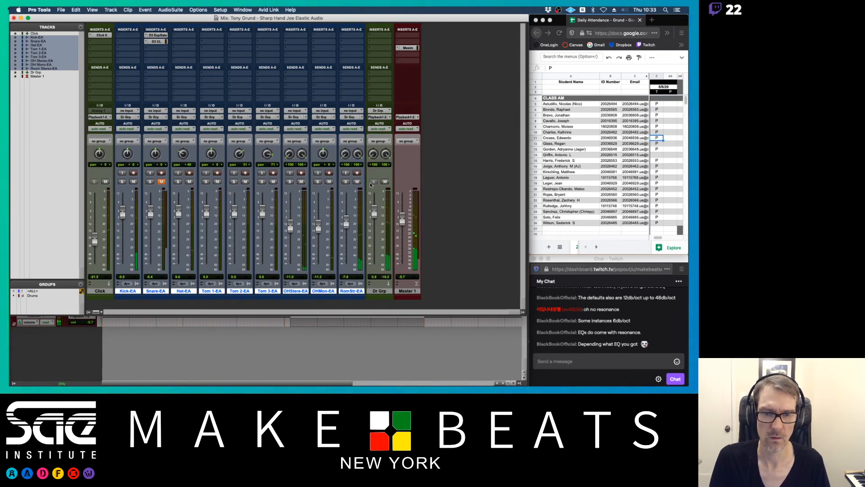
{"action": "left_click", "coordinate": [105, 181]}
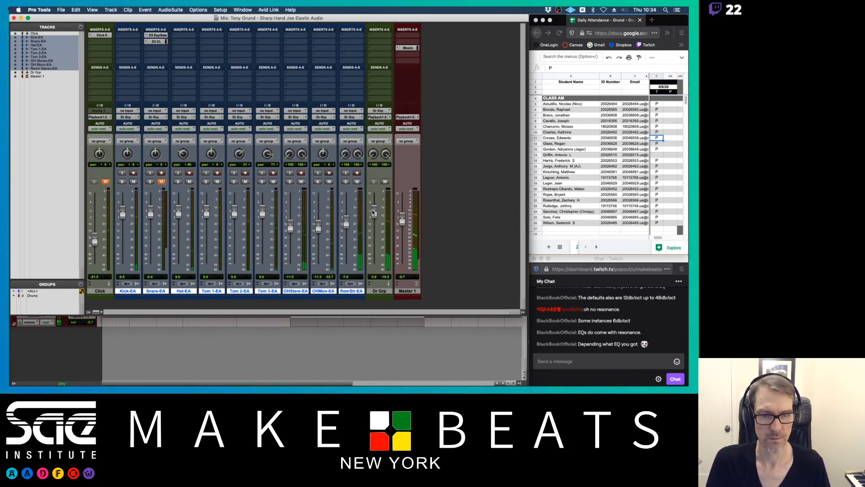
{"action": "mouse_move", "coordinate": [372, 212]}
{"action": "left_mouse_down"}
{"action": "mouse_move", "coordinate": [376, 258]}
{"action": "mouse_move", "coordinate": [374, 212]}
{"action": "left_mouse_up"}
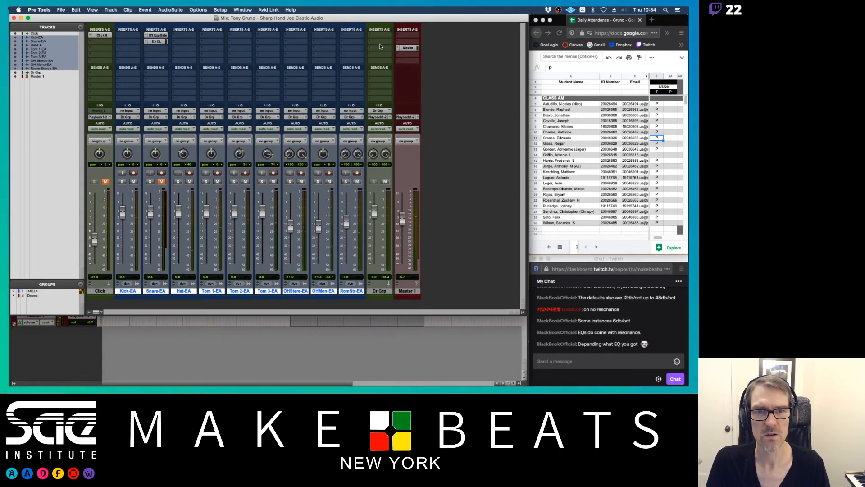
- Insert a multichannel stereo AIR Vintage Filter on Dr Grp's third insert
{"action": "left_click", "coordinate": [377, 47]}
{"action": "mouse_move", "coordinate": [397, 50]}
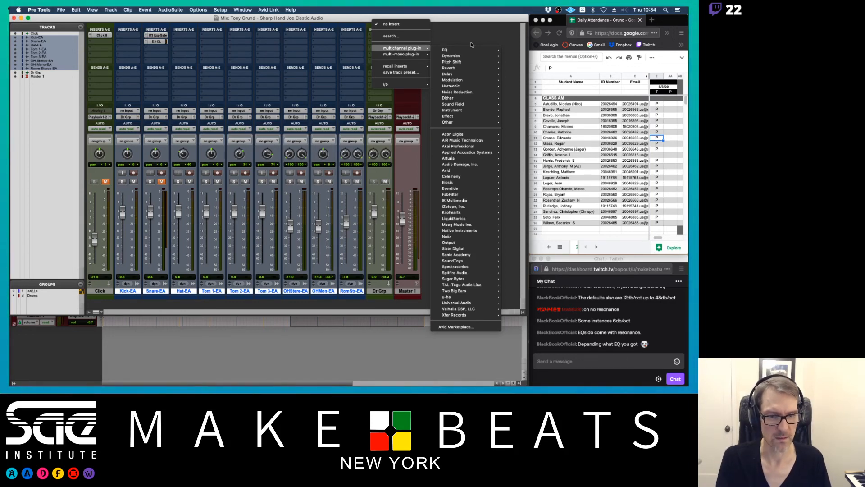
{"action": "mouse_move", "coordinate": [463, 74]}
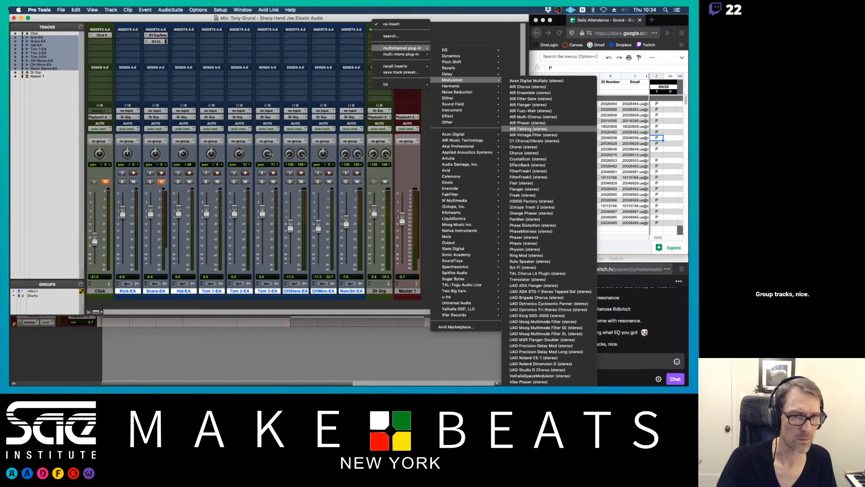
{"action": "left_click", "coordinate": [533, 134]}
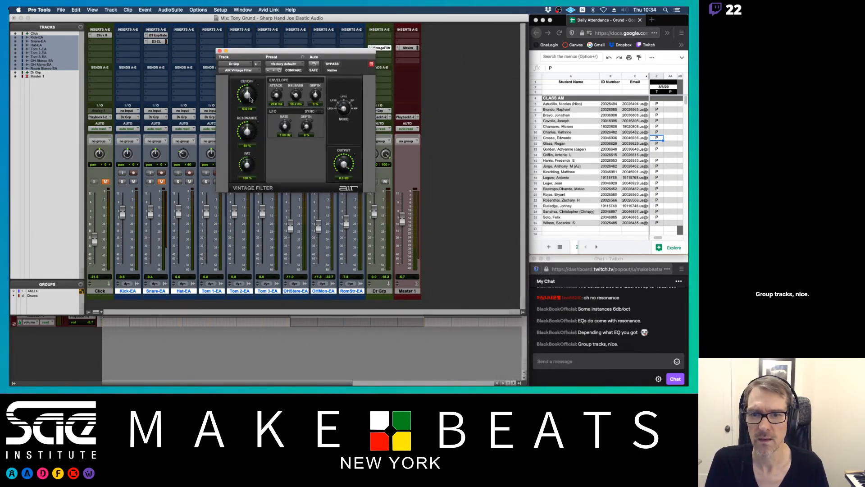
- Sweep the Vintage Filter's cutoff down and back up while the drums play, and stop playback
{"action": "key", "text": "space"}
{"action": "left_click_drag", "start_coordinate": [250, 99], "coordinate": [248, 146]}
{"action": "left_click_drag", "start_coordinate": [248, 96], "coordinate": [262, 73]}
{"action": "key", "text": "space"}
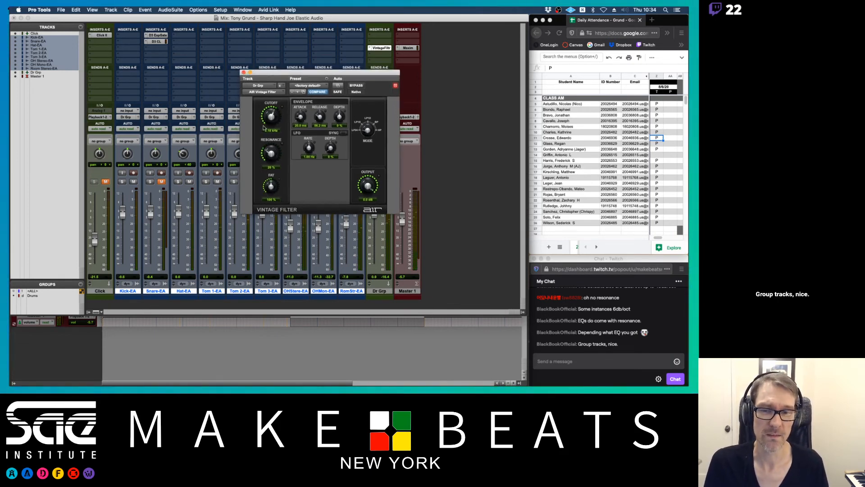
- Show the Edit window, move the Vintage Filter window over the tracks clear of the rulers, and audition the Triplet section around bar 29
{"action": "key", "text": "super+equal"}
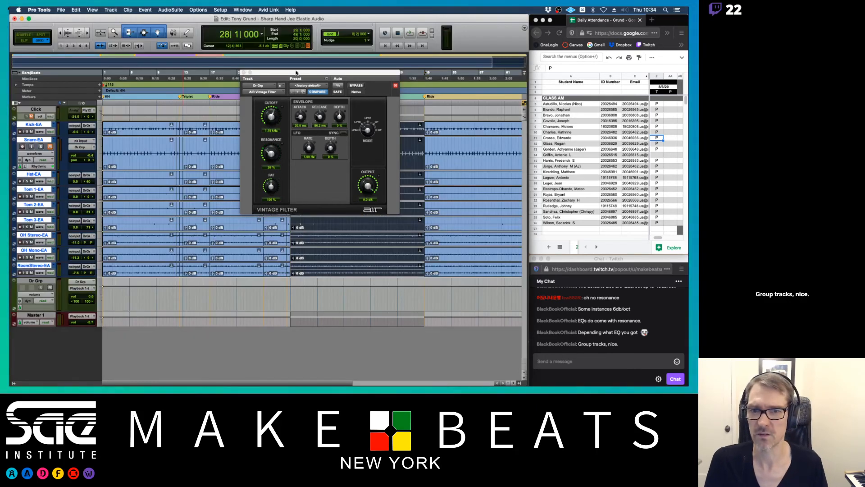
{"action": "left_click_drag", "start_coordinate": [297, 73], "coordinate": [241, 123]}
{"action": "key", "text": "space"}
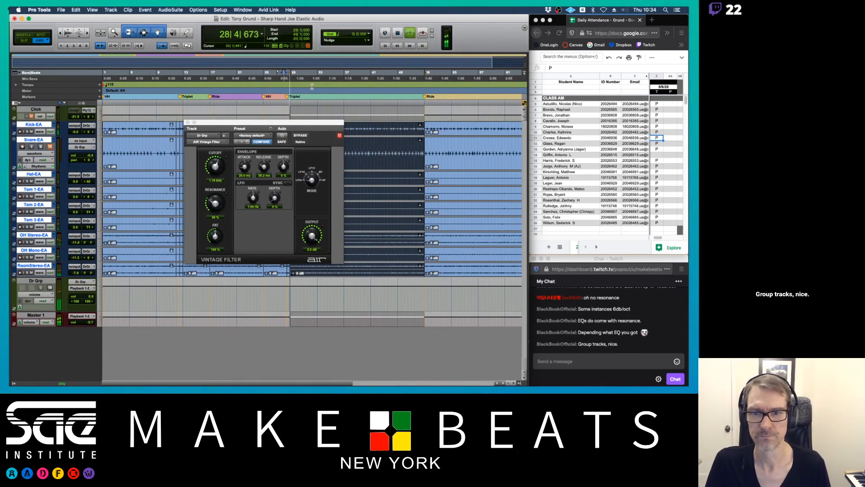
{"action": "key", "text": "space"}
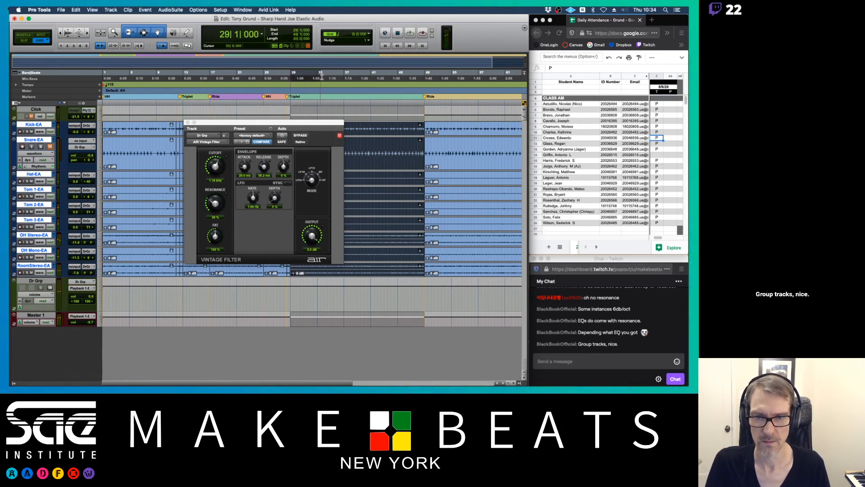
{"action": "key", "text": "space"}
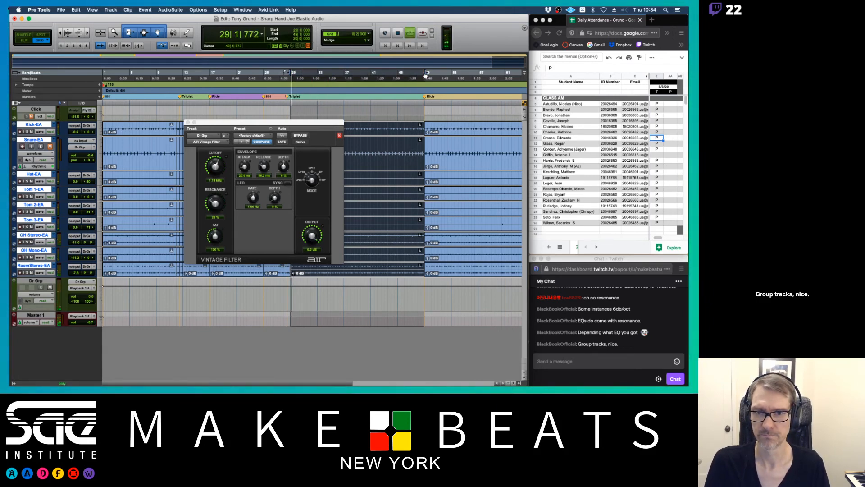
- Move the Vintage Filter window farther over the tracks, sweep its cutoff during playback, stop, and zoom in on the timeline
{"action": "left_click_drag", "start_coordinate": [324, 125], "coordinate": [267, 105]}
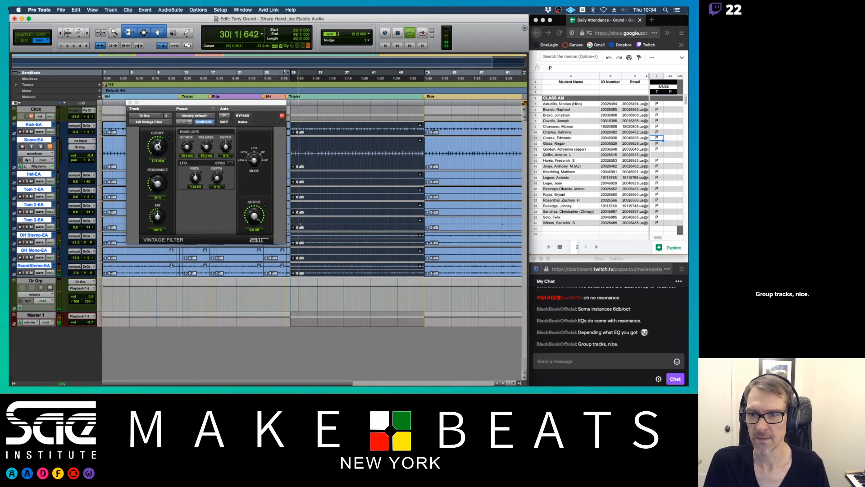
{"action": "left_click_drag", "start_coordinate": [157, 147], "coordinate": [164, 132]}
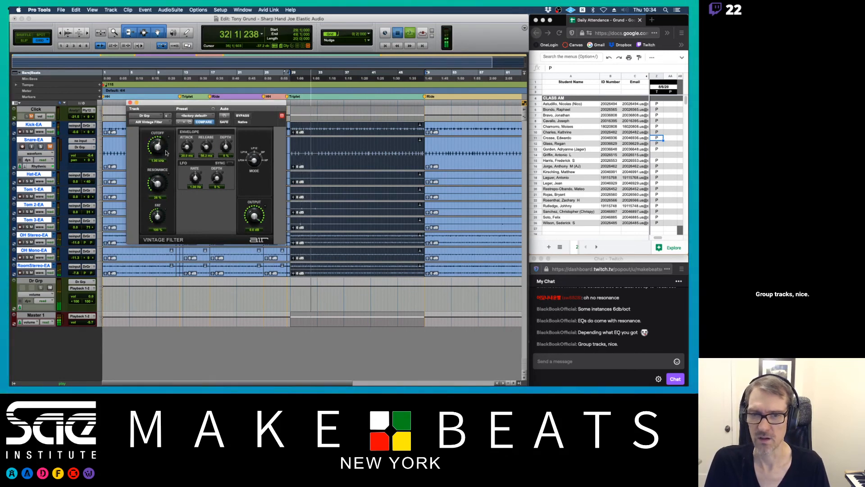
{"action": "key", "text": "space"}
{"action": "key", "text": "t"}
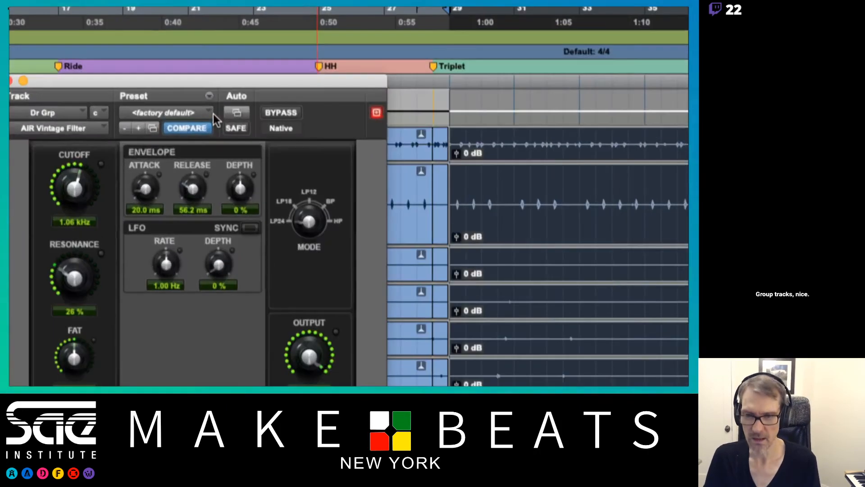
- Enable the Vintage Filter's Cutoff parameter for plug-in automation on Dr Grp and confirm
{"action": "left_click", "coordinate": [237, 112]}
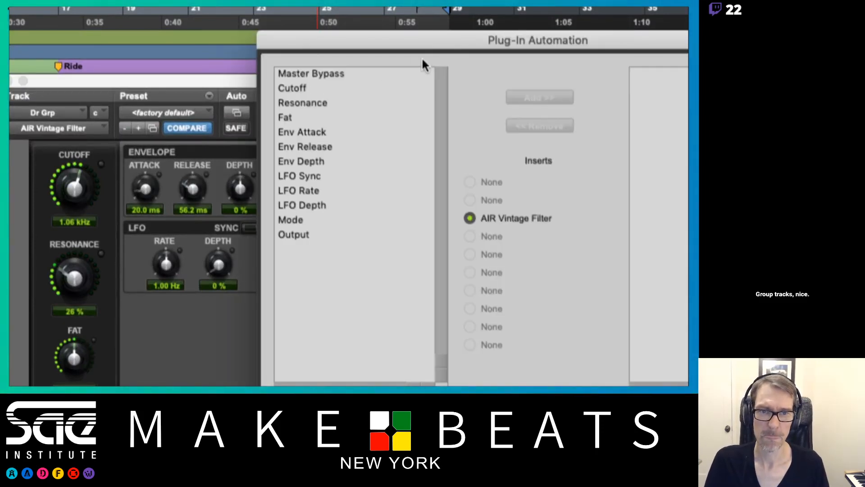
{"action": "left_click_drag", "start_coordinate": [417, 41], "coordinate": [224, 33]}
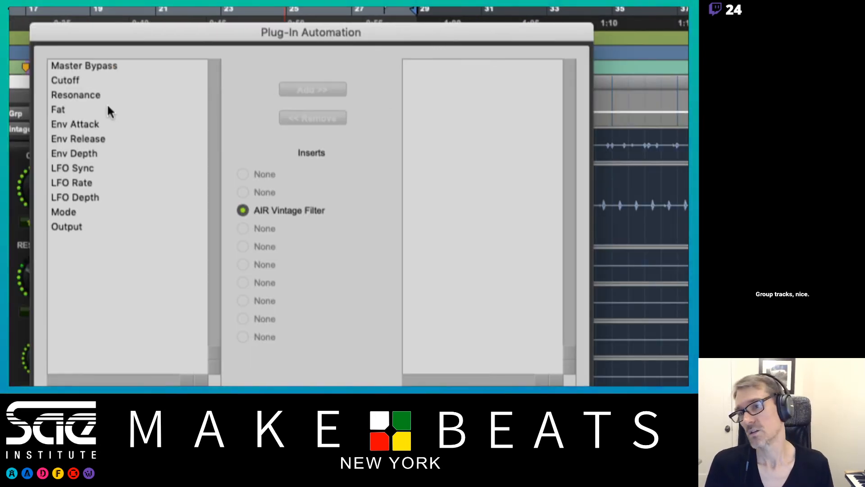
{"action": "double_click", "coordinate": [67, 80]}
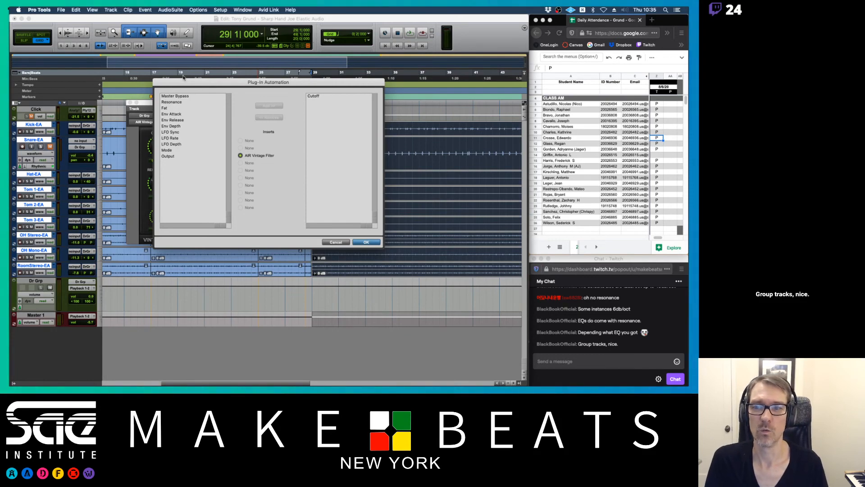
{"action": "left_click_drag", "start_coordinate": [183, 77], "coordinate": [321, 73]}
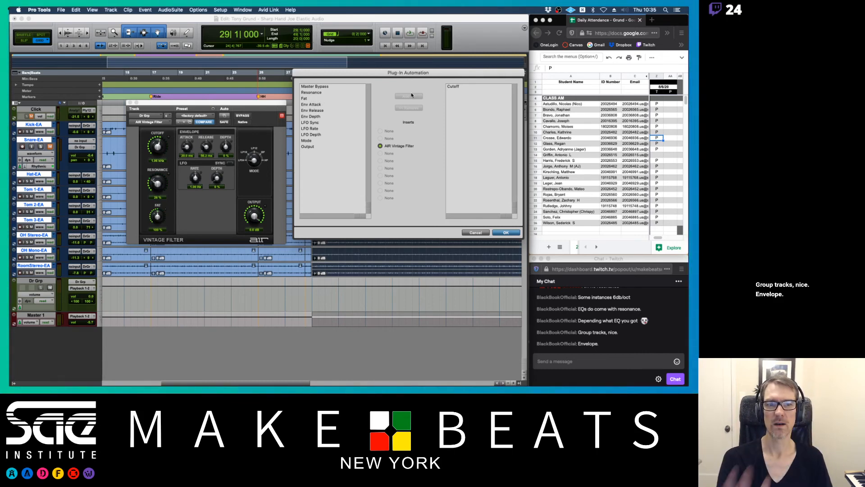
{"action": "left_click", "coordinate": [506, 232]}
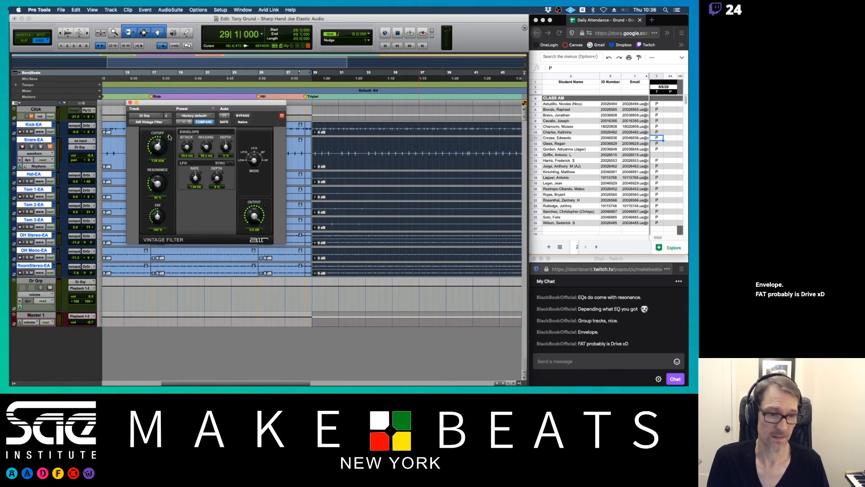
- Play from bar 29 while sweeping the automation-enabled cutoff, and stop playback
{"action": "key", "text": "space"}
{"action": "left_click_drag", "start_coordinate": [160, 147], "coordinate": [213, 172]}
{"action": "key", "text": "space"}
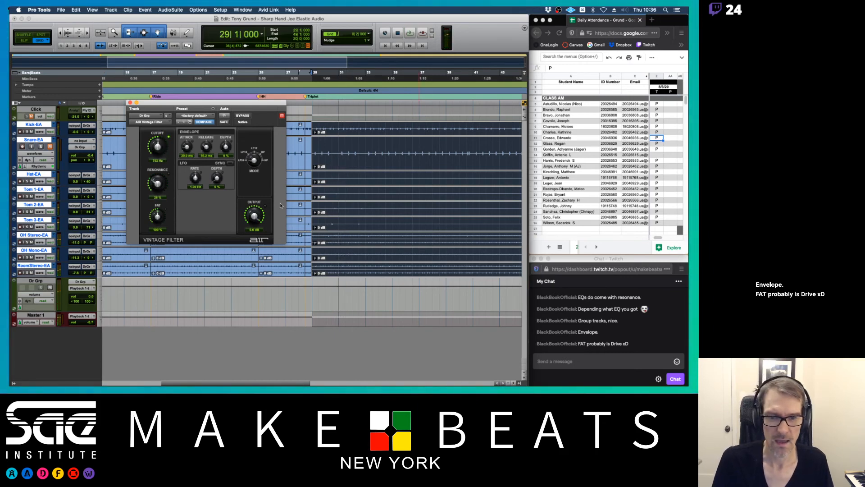
- Bring the Triplet section into view and display the AIR Vintage Filter Cutoff automation on the Dr Grp track
{"action": "scroll", "coordinate": [292, 209], "scroll_direction": "right", "scroll_amount": 5}
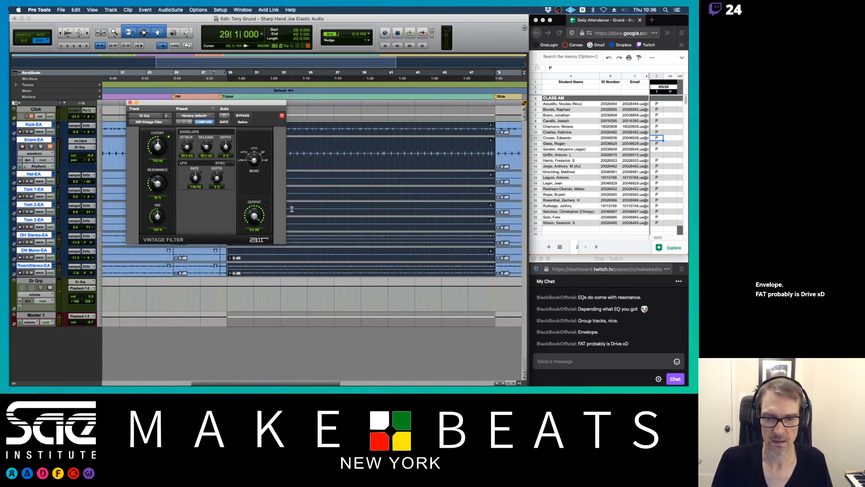
{"action": "left_click", "coordinate": [40, 294]}
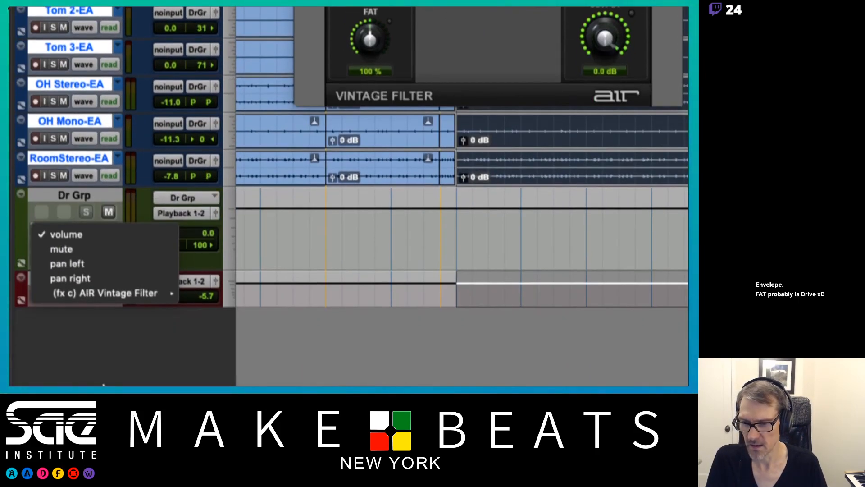
{"action": "mouse_move", "coordinate": [114, 279]}
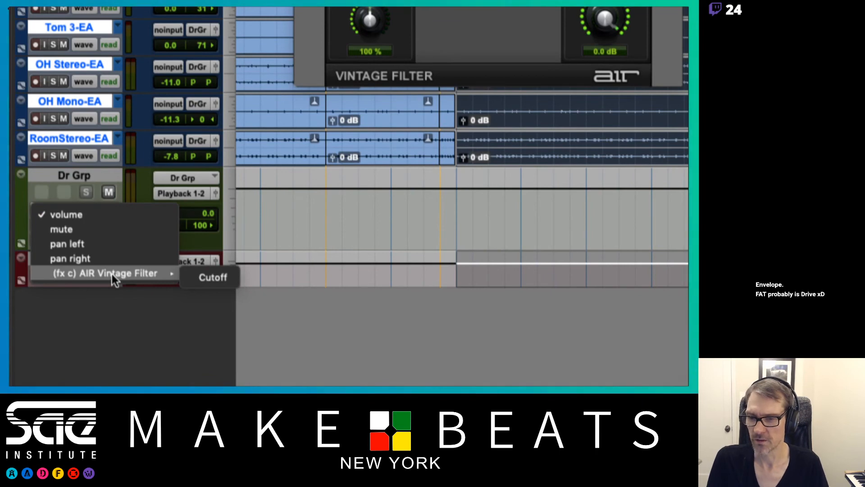
{"action": "left_click", "coordinate": [208, 277]}
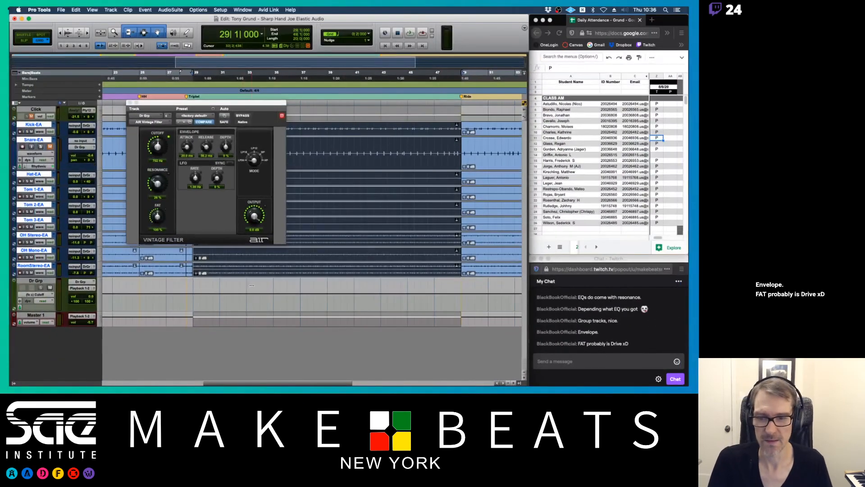
- Draw triangle-wave cutoff automation on Dr Grp with the Pencil tool from bar 29 to about bar 49, and audition it
{"action": "key", "text": "F10"}
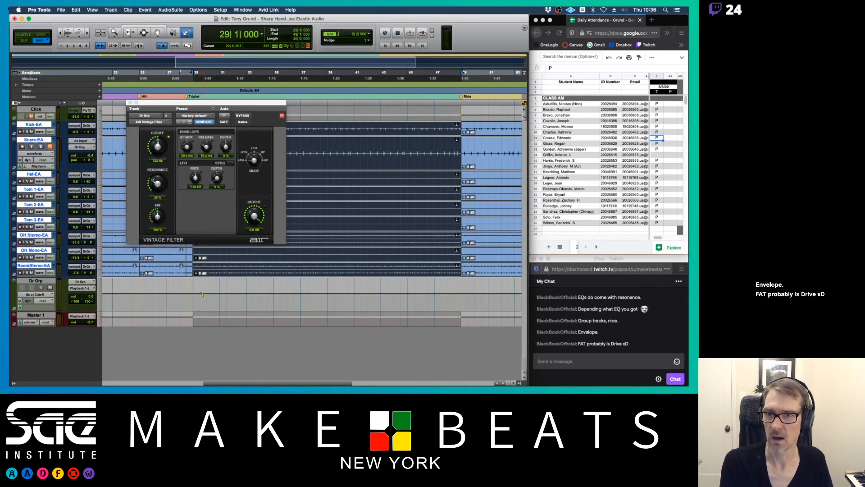
{"action": "left_click_drag", "start_coordinate": [194, 302], "coordinate": [455, 290]}
{"action": "key", "text": "space"}
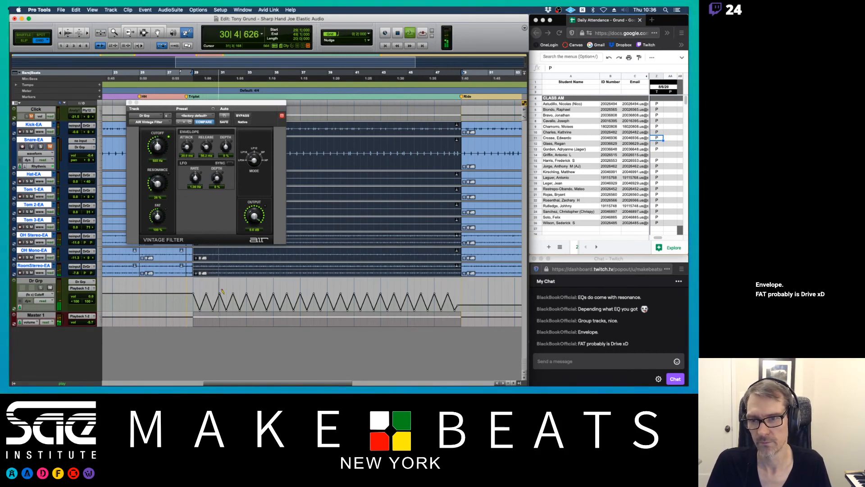
{"action": "key", "text": "space"}
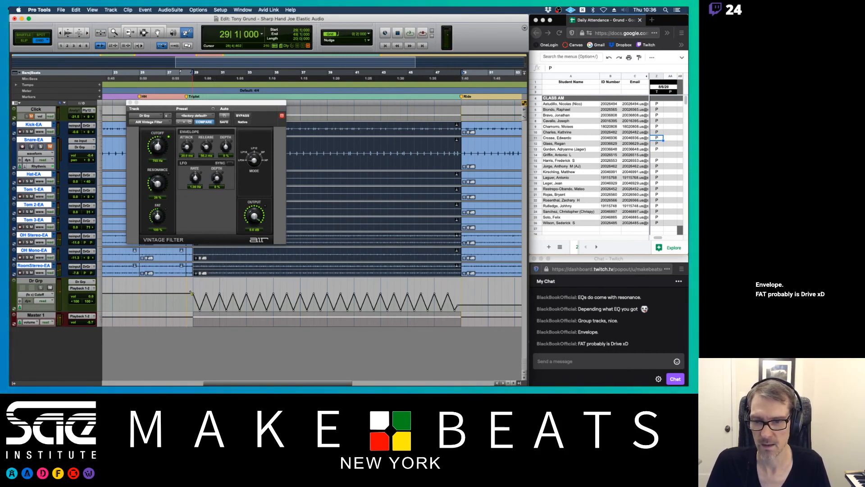
- Redraw Dr Grp's cutoff triangle wave across the Triplet section with a taller sweep, and audition it
{"action": "left_click_drag", "start_coordinate": [191, 290], "coordinate": [250, 292]}
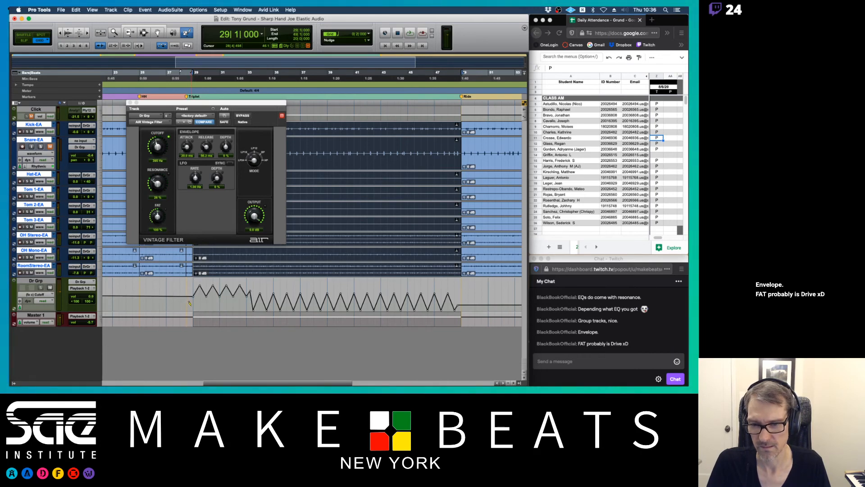
{"action": "mouse_move", "coordinate": [191, 300]}
{"action": "left_mouse_down"}
{"action": "mouse_move", "coordinate": [329, 284]}
{"action": "mouse_move", "coordinate": [387, 293]}
{"action": "left_mouse_up"}
{"action": "key", "text": "space"}
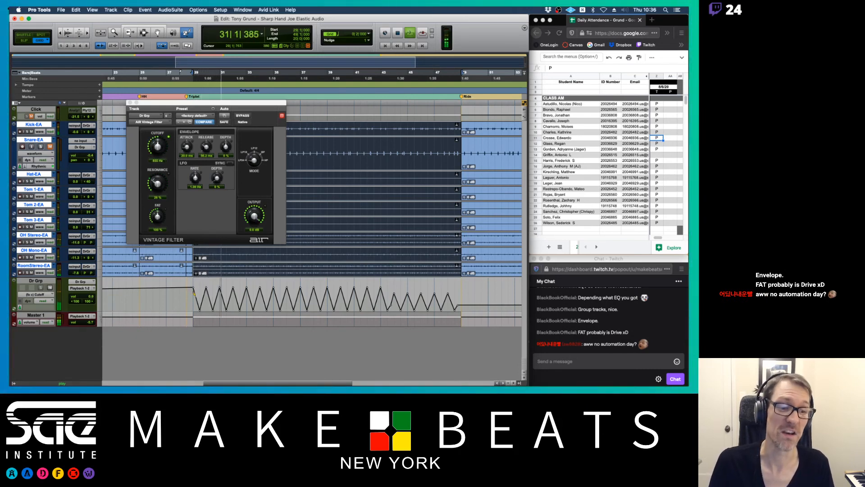
{"action": "key", "text": "space"}
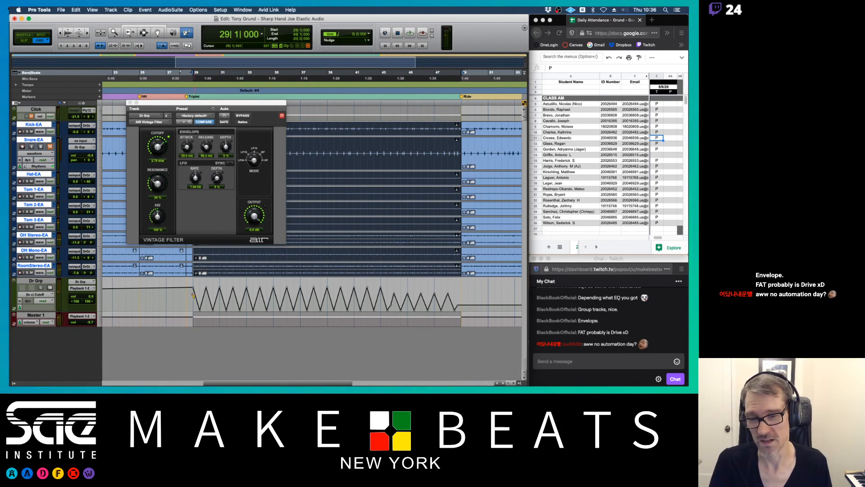
- Redraw Dr Grp's cutoff triangle wave across the whole Triplet section with a shallower sweep, and audition it
{"action": "left_click", "coordinate": [193, 298]}
{"action": "mouse_move", "coordinate": [194, 297]}
{"action": "left_mouse_down"}
{"action": "mouse_move", "coordinate": [285, 284]}
{"action": "mouse_move", "coordinate": [404, 293]}
{"action": "mouse_move", "coordinate": [434, 284]}
{"action": "mouse_move", "coordinate": [458, 307]}
{"action": "left_mouse_up"}
{"action": "key", "text": "space"}
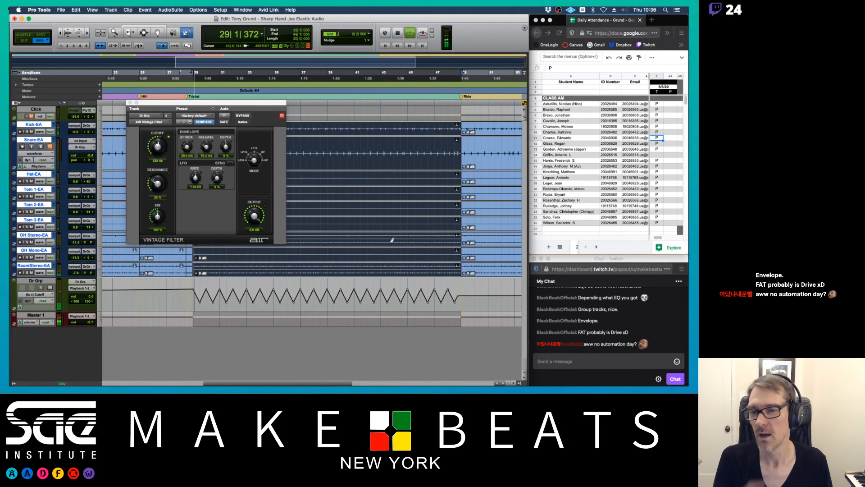
{"action": "key", "text": "space"}
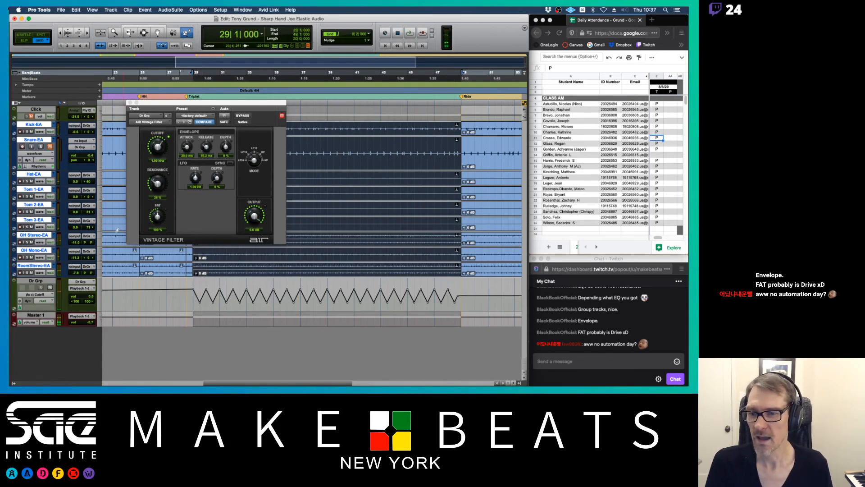
- Set Dr Grp's automation mode to touch and record manual cutoff moves over the triangle wave from bar 29 during playback
{"action": "left_click", "coordinate": [43, 301]}
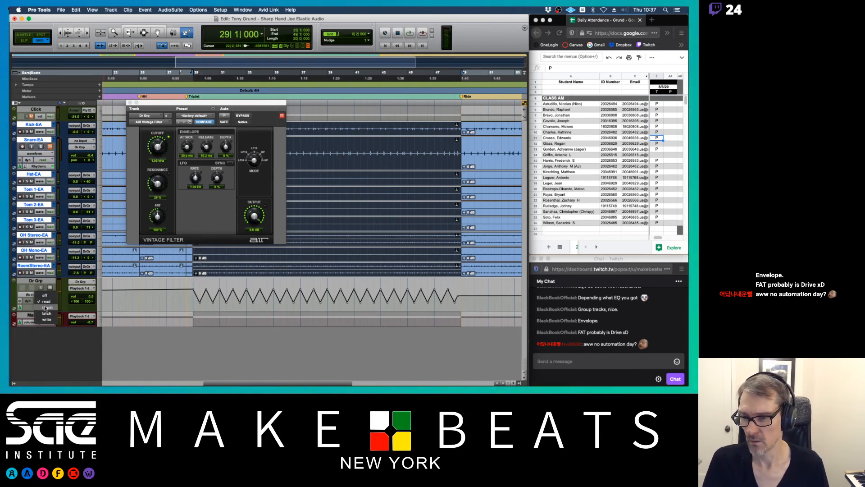
{"action": "left_click", "coordinate": [45, 307]}
{"action": "key", "text": "space"}
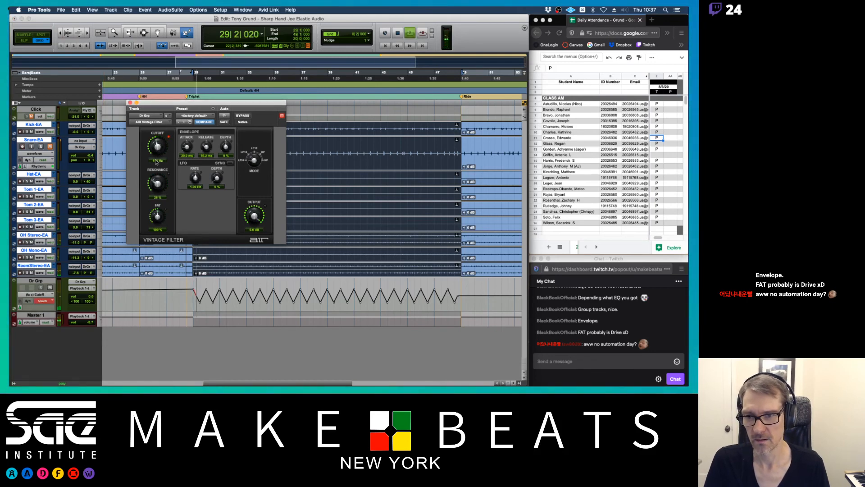
{"action": "mouse_move", "coordinate": [156, 162]}
{"action": "left_mouse_down"}
{"action": "mouse_move", "coordinate": [164, 139]}
{"action": "mouse_move", "coordinate": [157, 145]}
{"action": "left_mouse_up"}
{"action": "key", "text": "space"}
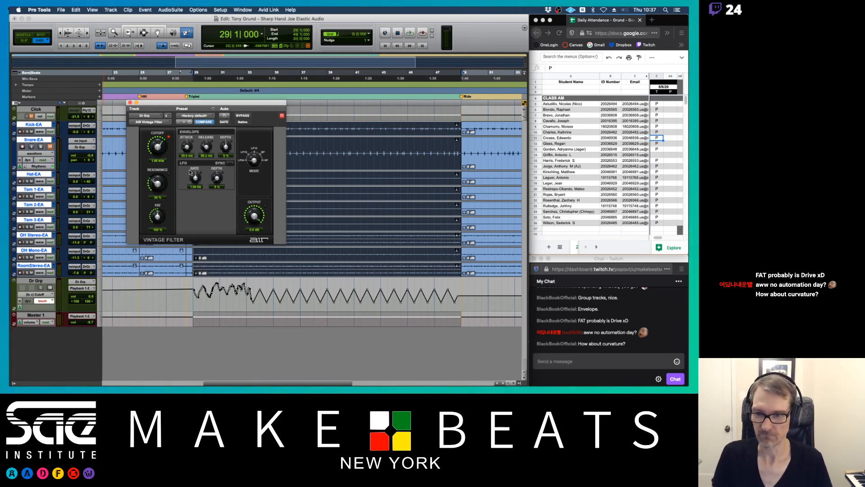
- Select bars 35 to 38 of Dr Grp's cutoff automation with the Smart Tool, and switch the Pencil tool to the Parabolic shape
{"action": "key", "text": "super+7"}
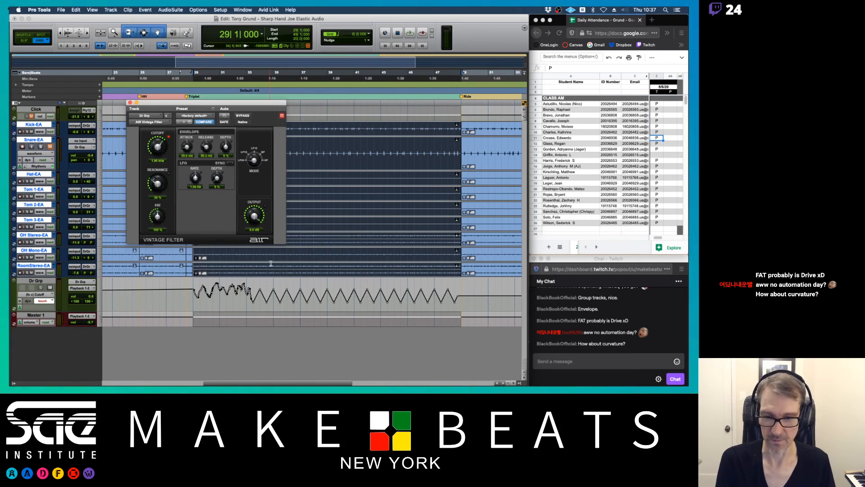
{"action": "left_click", "coordinate": [275, 298]}
{"action": "left_click_drag", "start_coordinate": [274, 298], "coordinate": [313, 291]}
{"action": "right_click", "coordinate": [304, 289]}
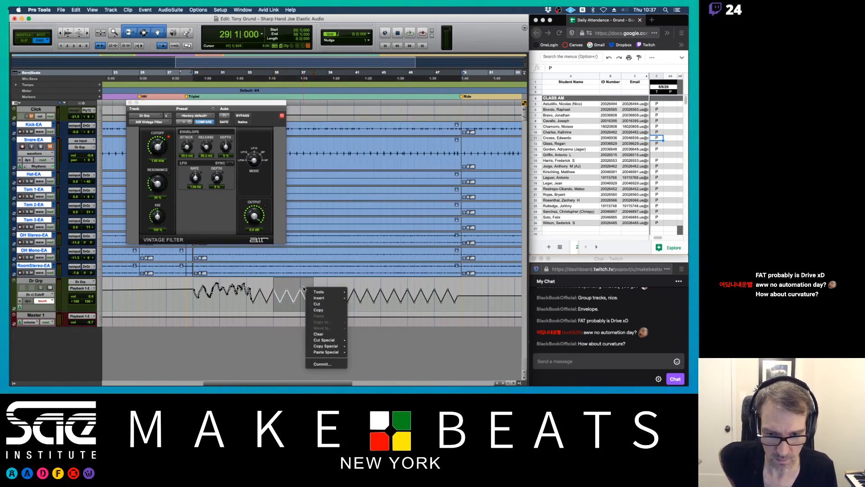
{"action": "mouse_move", "coordinate": [326, 293]}
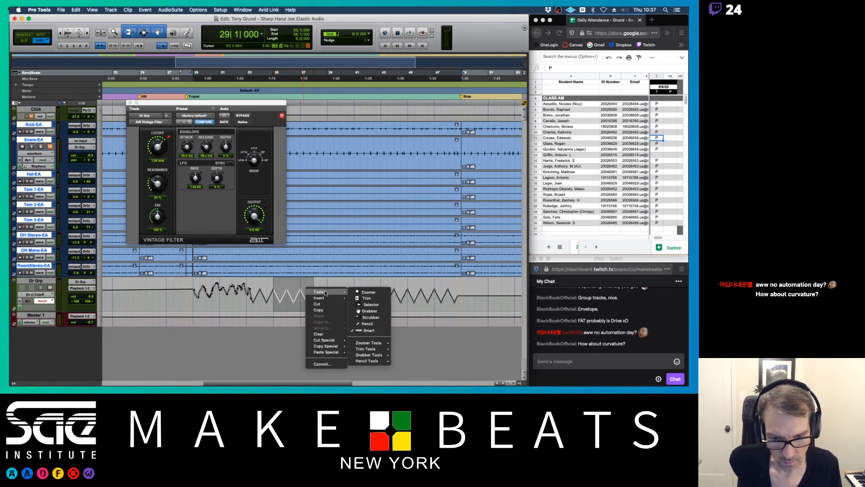
{"action": "mouse_move", "coordinate": [368, 361]}
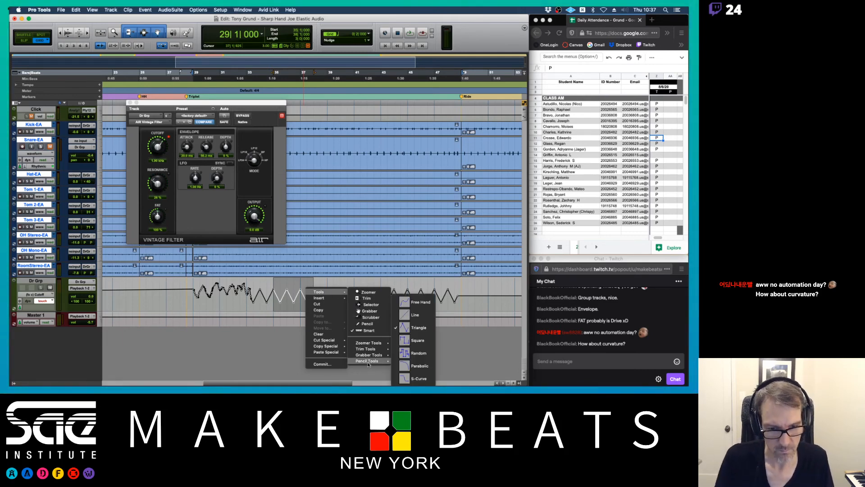
{"action": "left_click", "coordinate": [343, 240]}
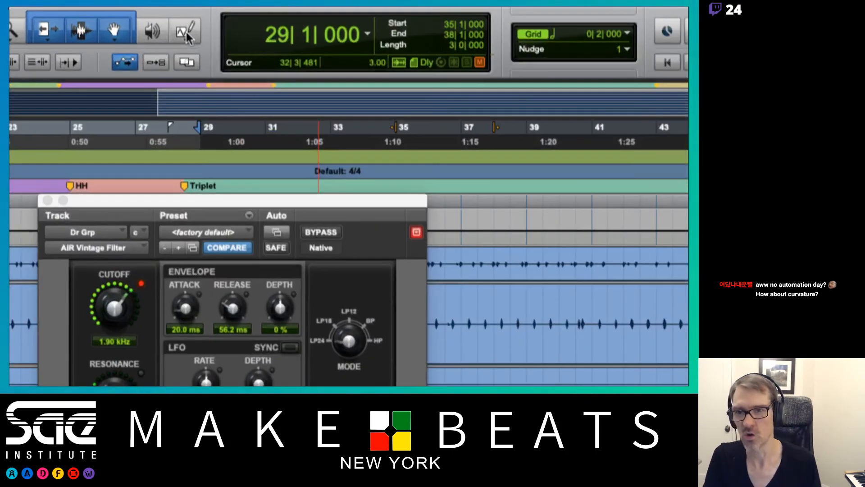
{"action": "left_click", "coordinate": [188, 34]}
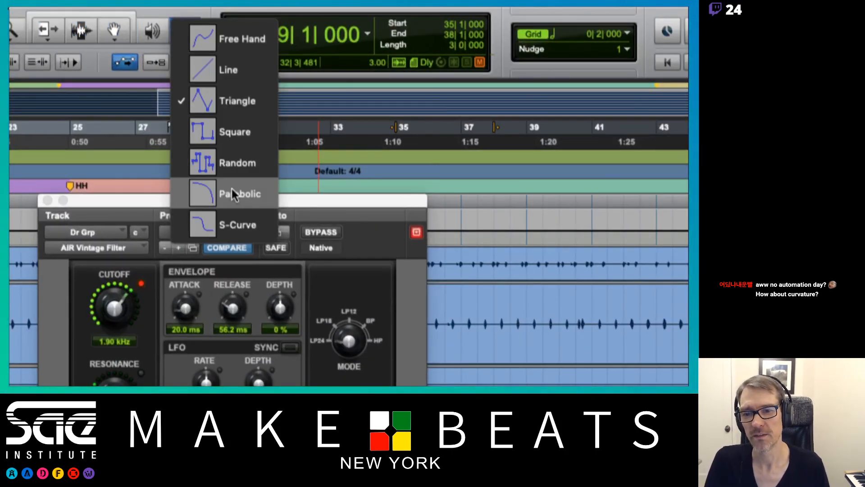
{"action": "left_click", "coordinate": [223, 196]}
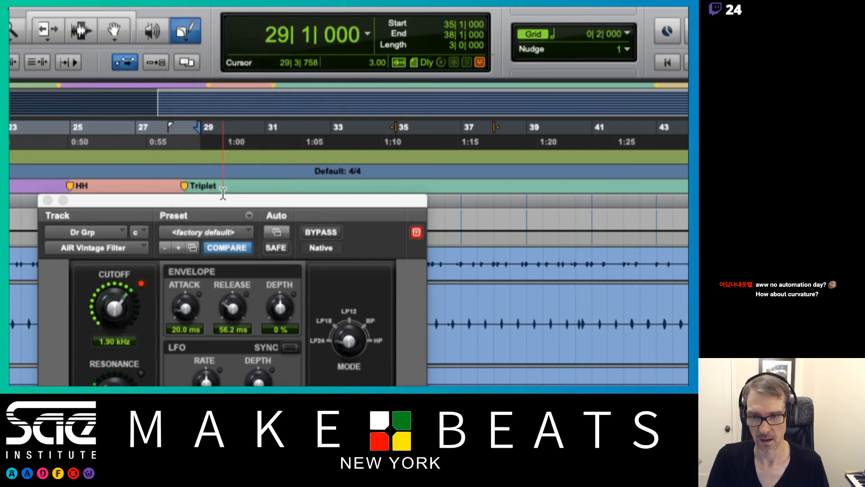
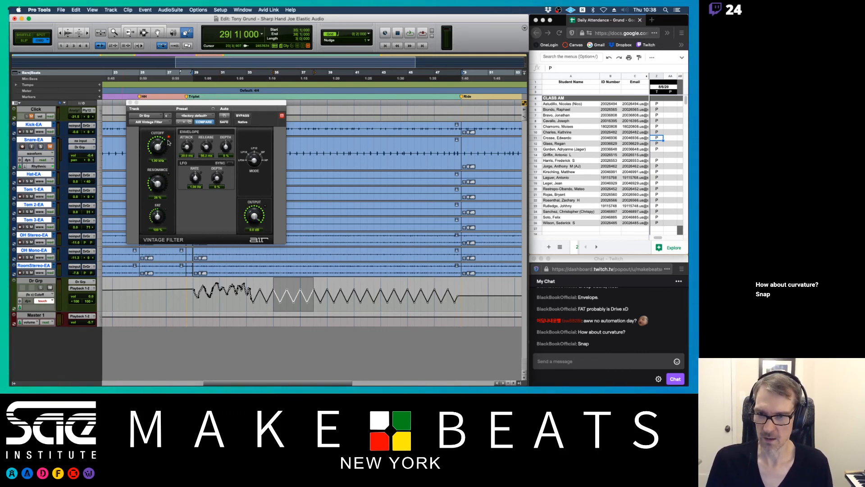
- Remove Cutoff from the AIR Vintage Filter's automation-enabled controls on Dr Grp, deleting its automation data
{"action": "key", "text": "super+equal"}
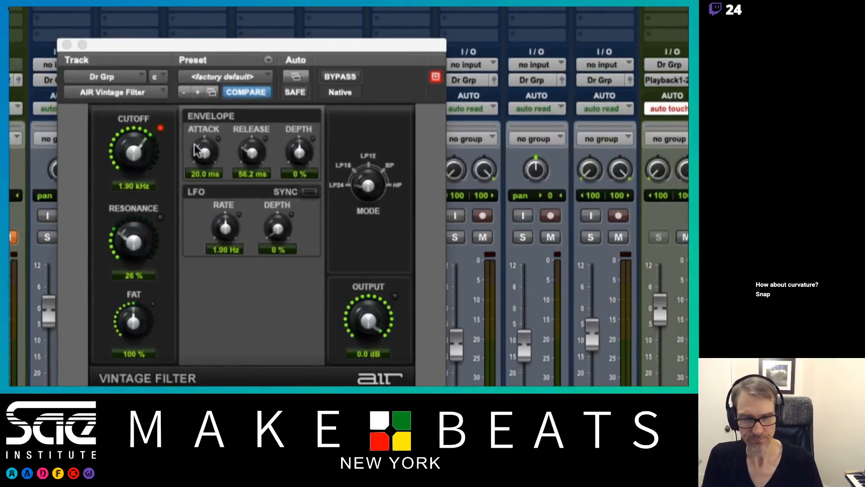
{"action": "left_click_drag", "start_coordinate": [262, 45], "coordinate": [275, 24]}
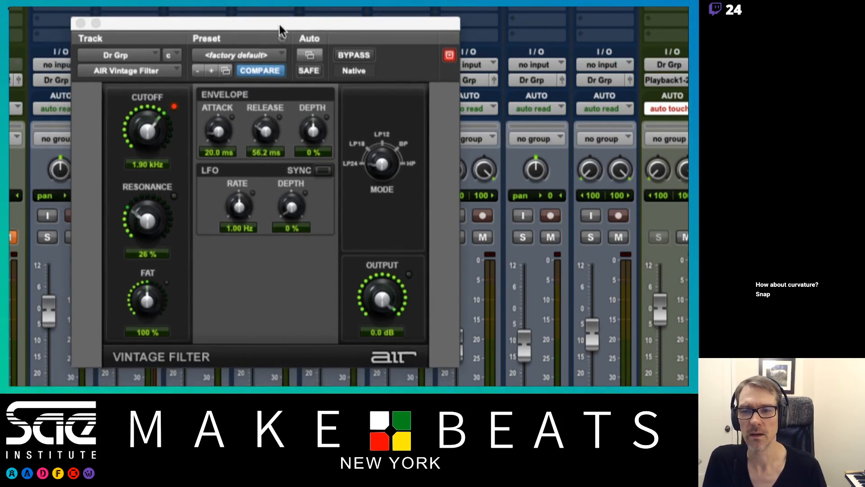
{"action": "left_click", "coordinate": [310, 55]}
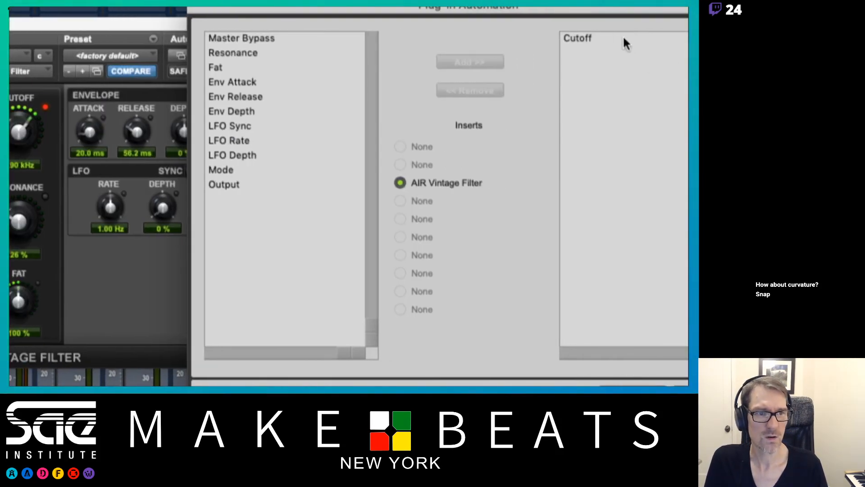
{"action": "double_click", "coordinate": [623, 38]}
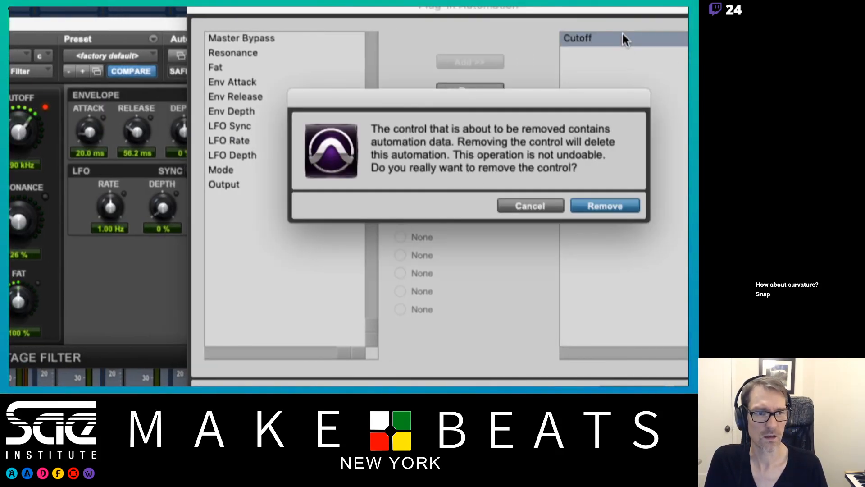
{"action": "left_click", "coordinate": [593, 199]}
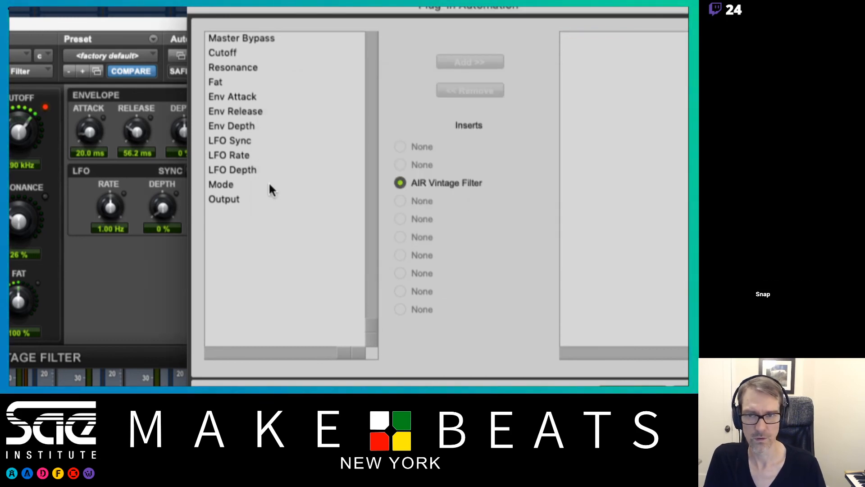
{"action": "key", "text": "Return"}
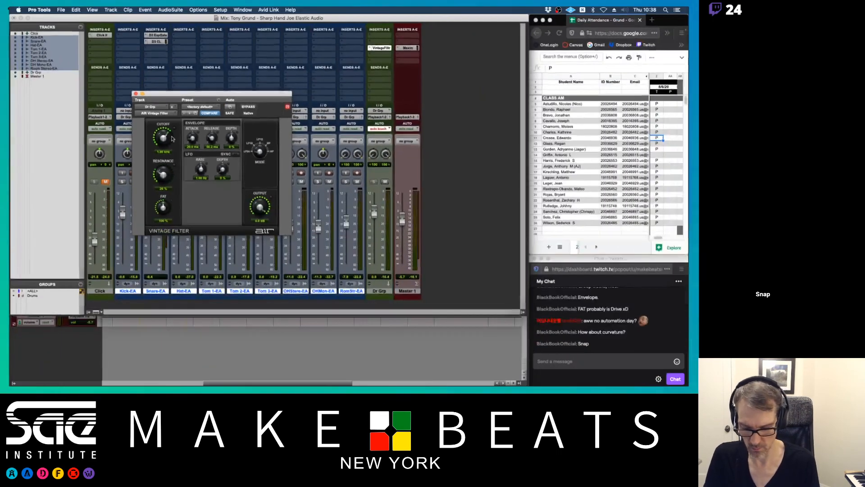
- Switch to the lesson notes in Preview, read the Auto-Enable Plugins shortcut page, and return to Pro Tools
{"action": "key", "text": "super+Tab"}
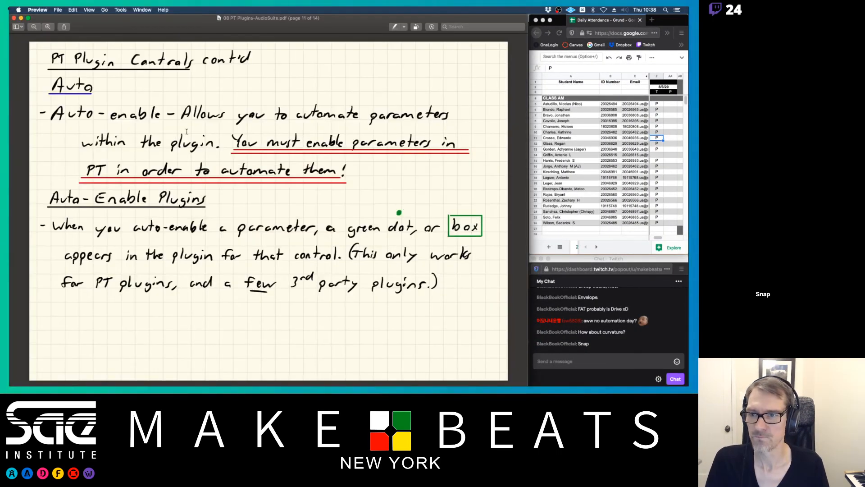
{"action": "key", "text": "Down"}
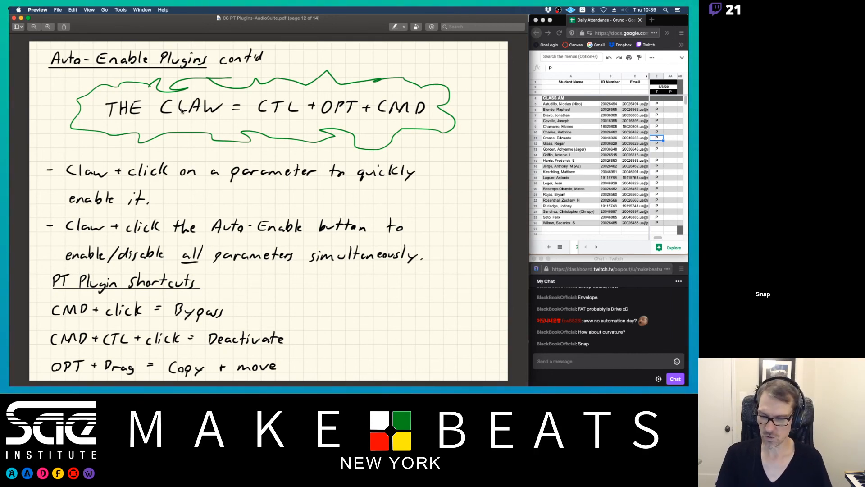
{"action": "key", "text": "super+Tab"}
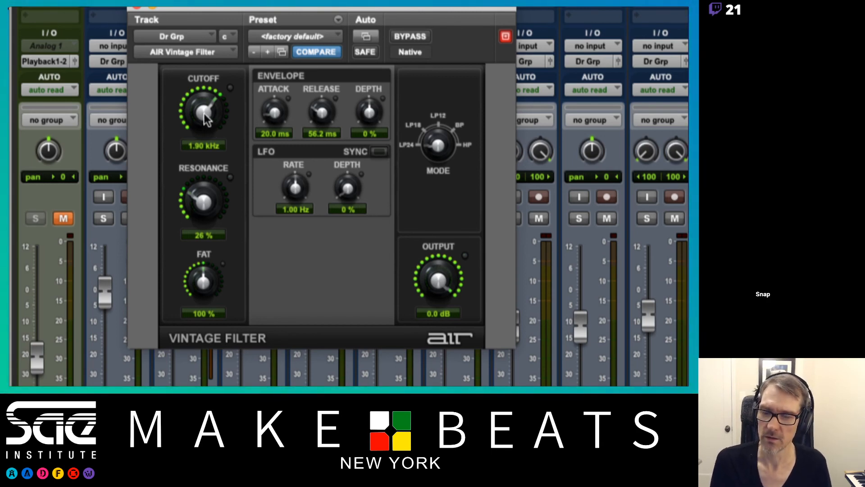
- Enable automation for the Vintage Filter's Cutoff directly from its knob, turn the knob, and disable the automation again
{"action": "right_click", "coordinate": [205, 118]}
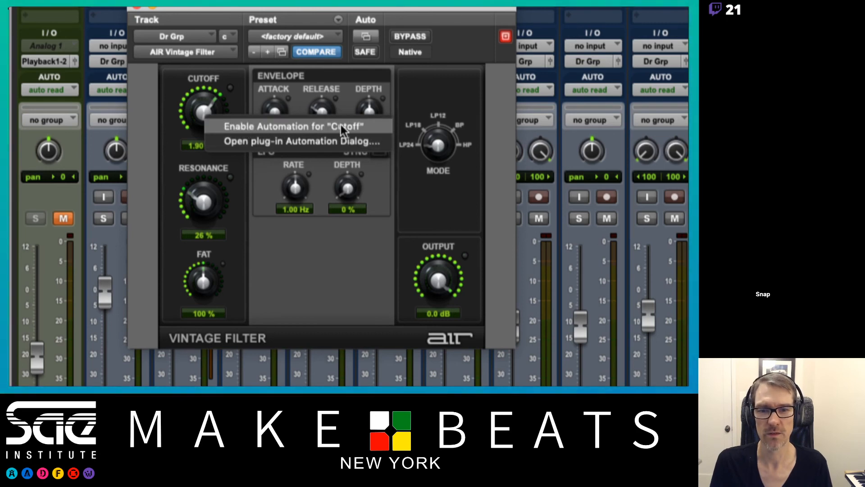
{"action": "left_click", "coordinate": [277, 128]}
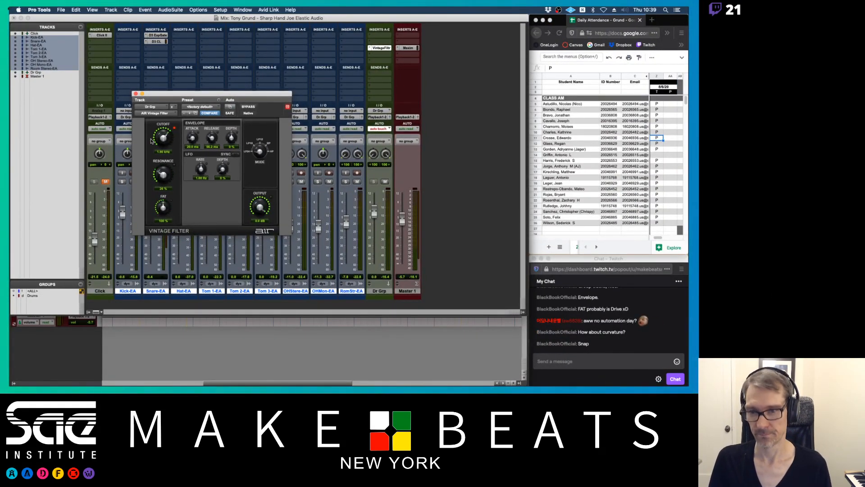
{"action": "left_click_drag", "start_coordinate": [164, 140], "coordinate": [166, 144]}
{"action": "right_click", "coordinate": [165, 141]}
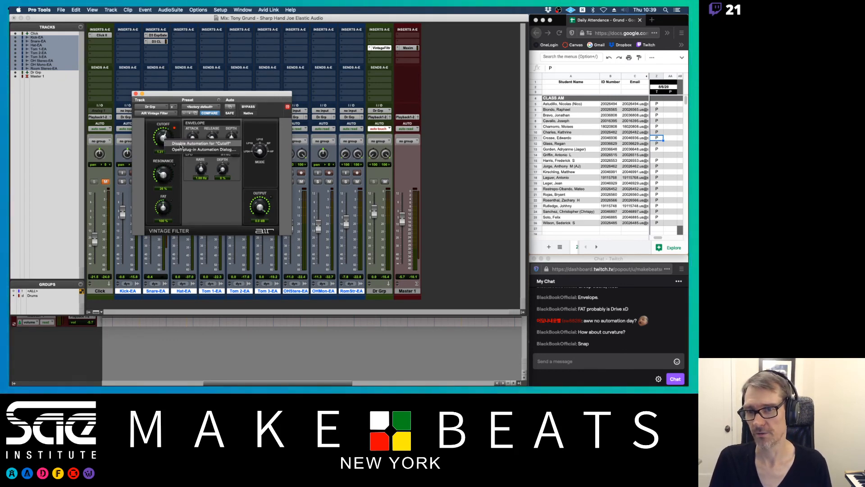
{"action": "left_click", "coordinate": [181, 144]}
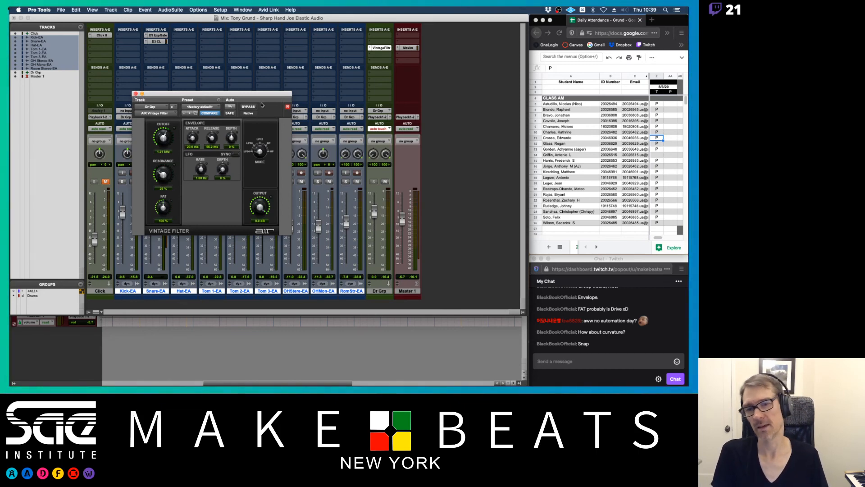
- Insert the stereo UAD Moog Multimode Filter below the Vintage Filter on Dr Grp, and try its cutoff during playback
{"action": "left_click_drag", "start_coordinate": [254, 95], "coordinate": [277, 80]}
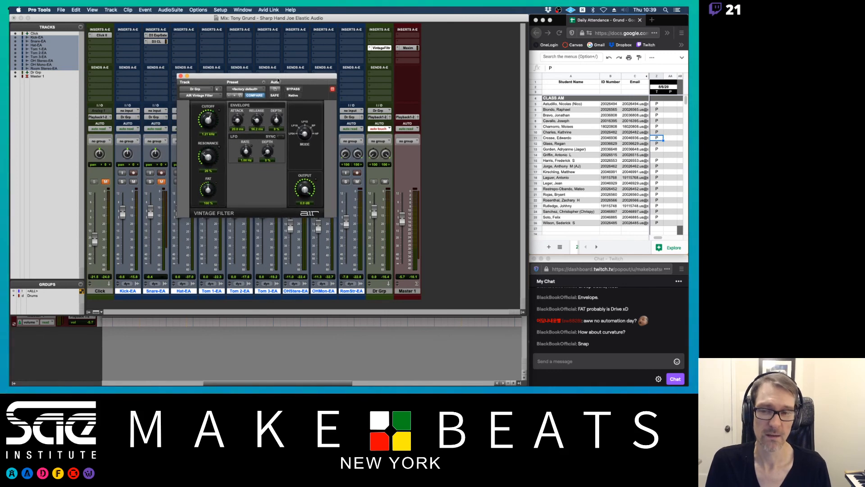
{"action": "left_click", "coordinate": [181, 76]}
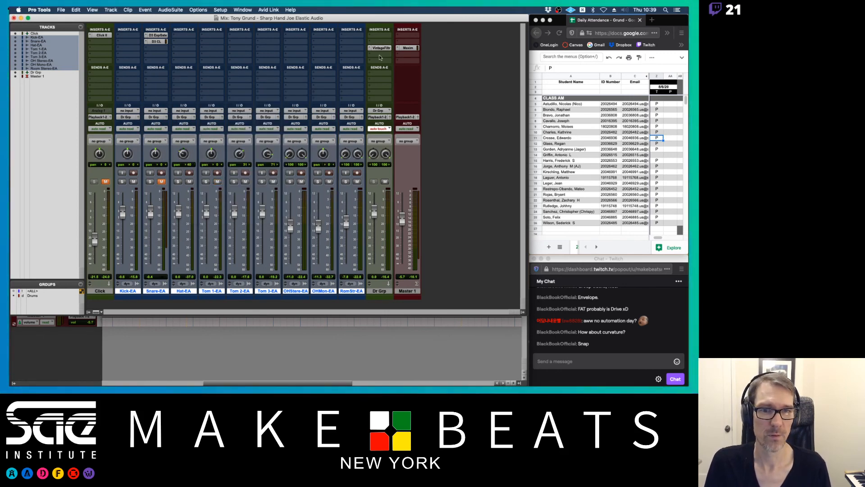
{"action": "left_click", "coordinate": [380, 54]}
{"action": "mouse_move", "coordinate": [379, 55]}
{"action": "mouse_move", "coordinate": [495, 58]}
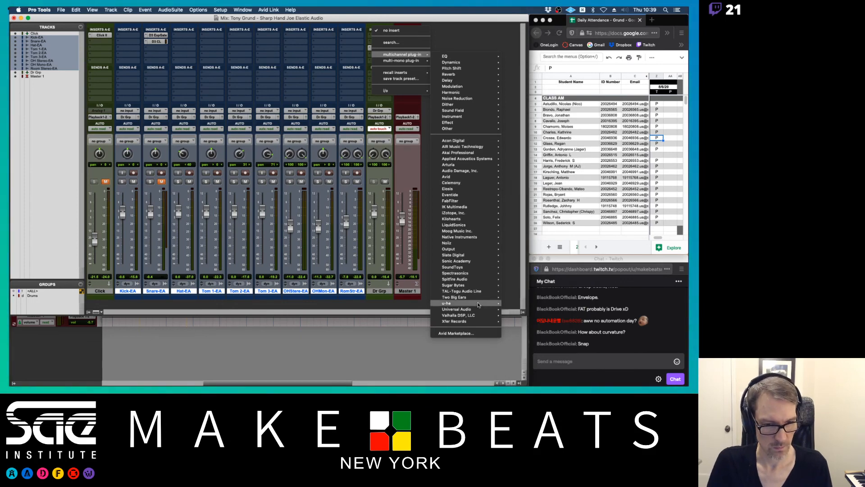
{"action": "mouse_move", "coordinate": [477, 309]}
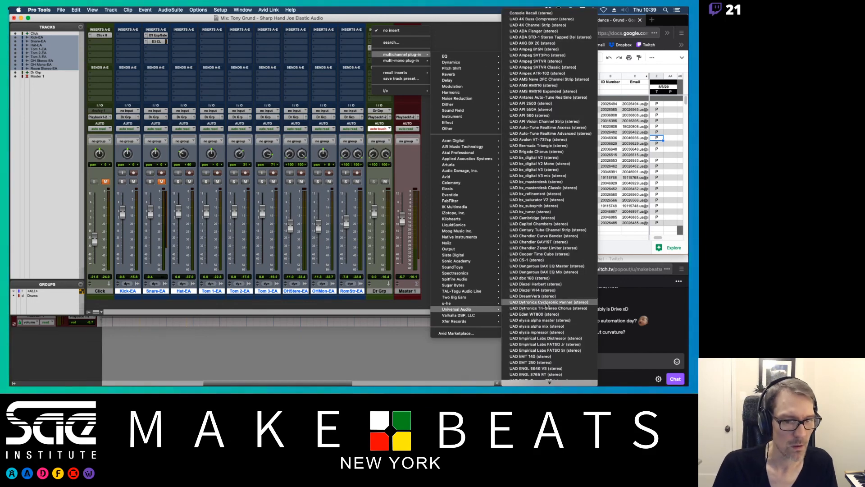
{"action": "scroll", "coordinate": [548, 307], "scroll_direction": "down", "scroll_amount": 15}
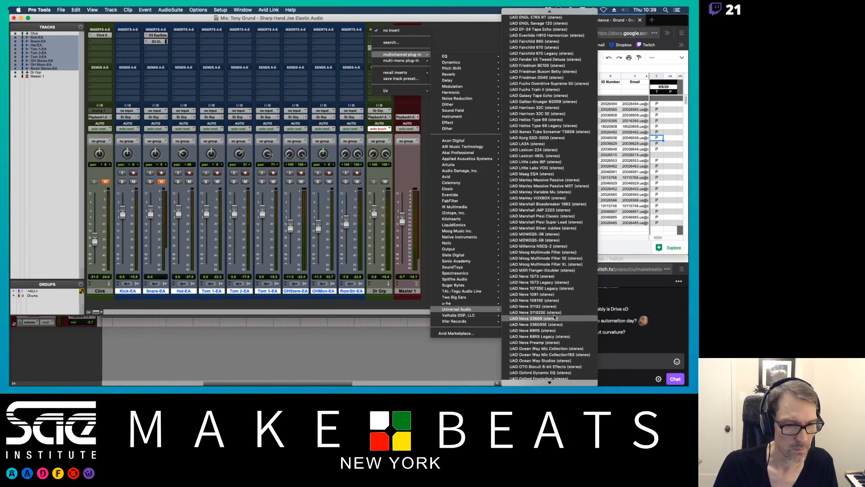
{"action": "left_click", "coordinate": [542, 257]}
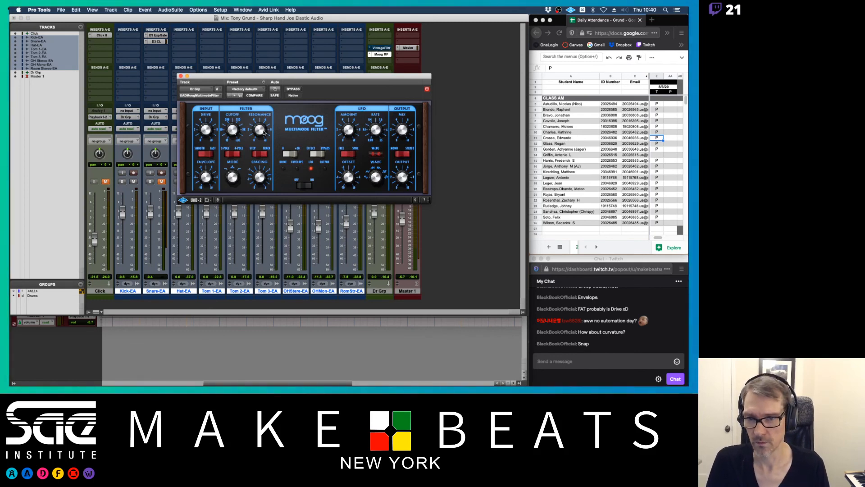
{"action": "key", "text": "space"}
{"action": "mouse_move", "coordinate": [233, 131]}
{"action": "left_mouse_down"}
{"action": "mouse_move", "coordinate": [232, 160]}
{"action": "mouse_move", "coordinate": [232, 130]}
{"action": "left_mouse_up"}
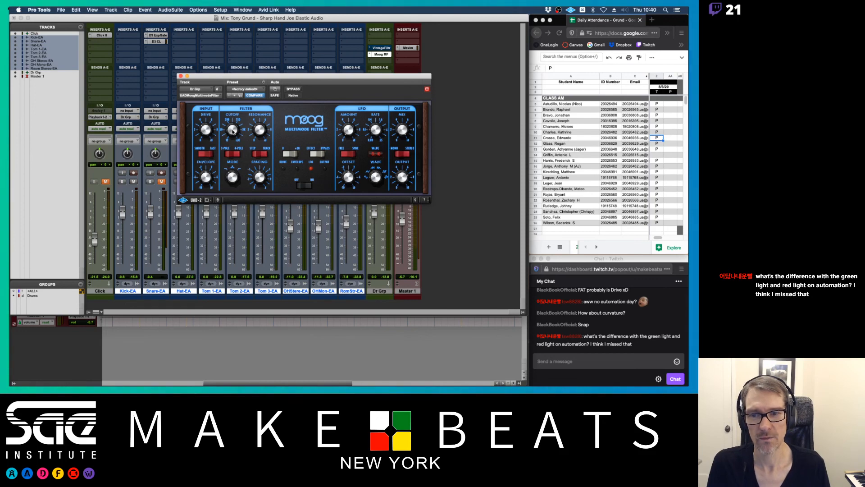
- Enable automation for the Moog Multimode Filter's Cutoff and Resonance, and close the plug-in window
{"action": "left_click", "coordinate": [275, 89]}
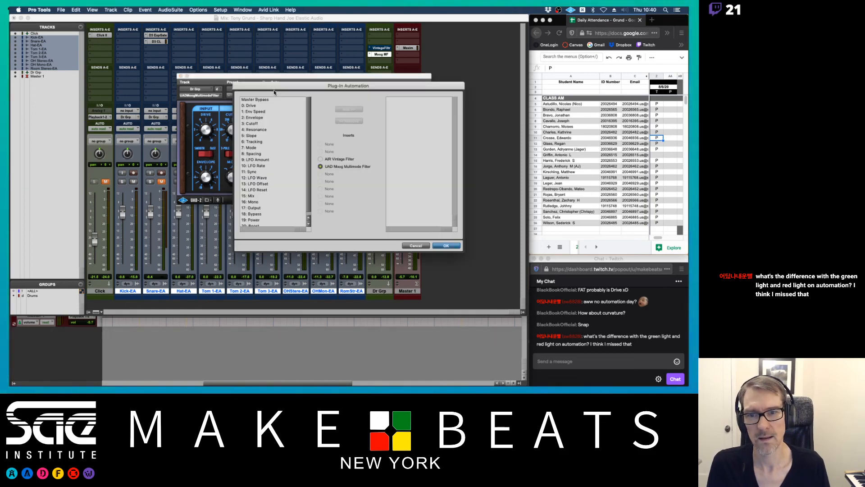
{"action": "left_click_drag", "start_coordinate": [274, 90], "coordinate": [358, 73]}
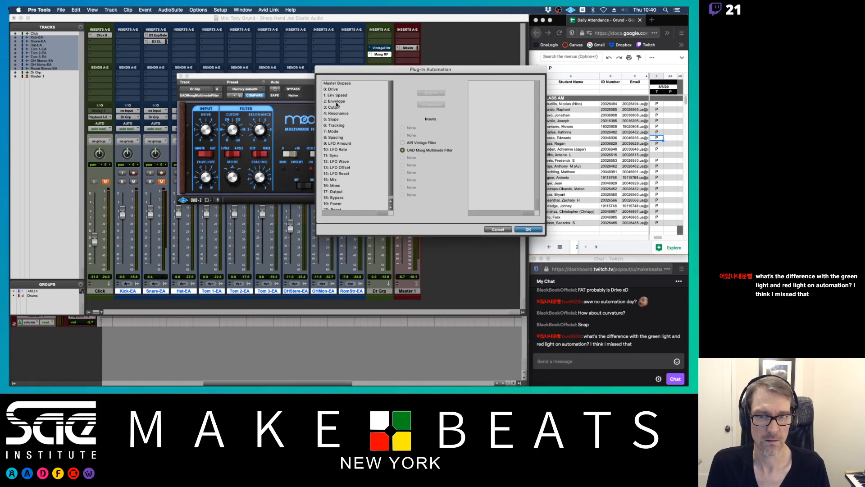
{"action": "double_click", "coordinate": [335, 108]}
{"action": "double_click", "coordinate": [335, 109]}
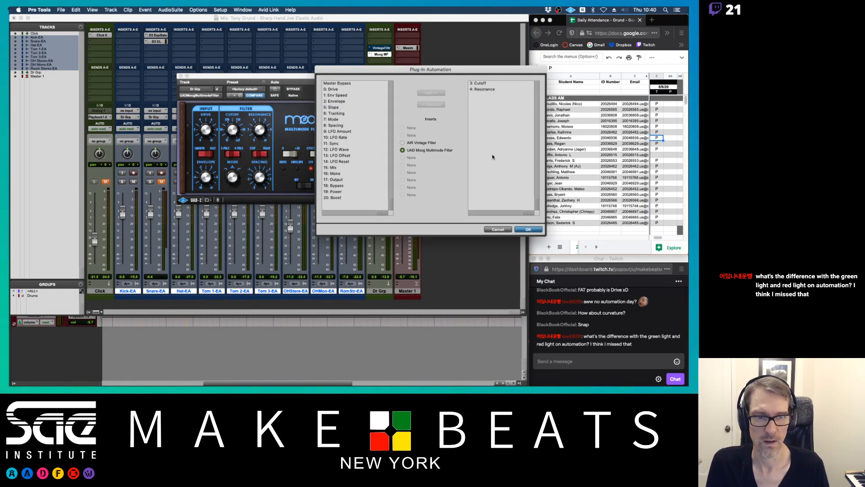
{"action": "left_click", "coordinate": [529, 229]}
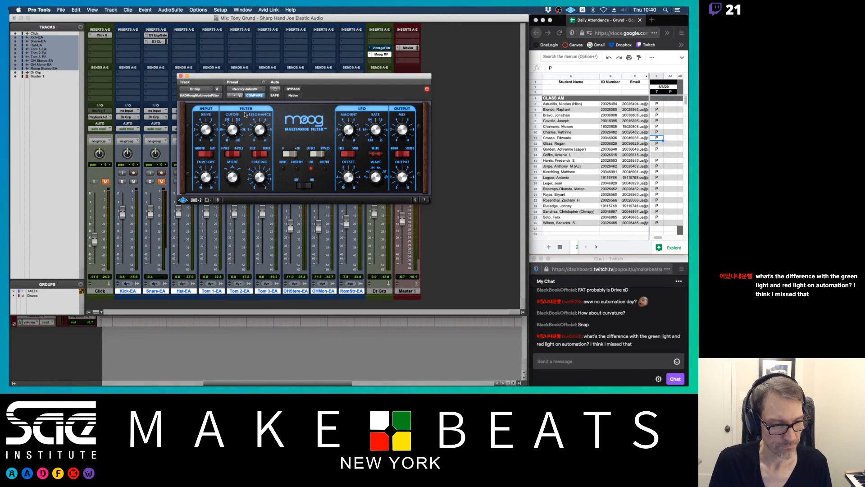
{"action": "left_click", "coordinate": [180, 75]}
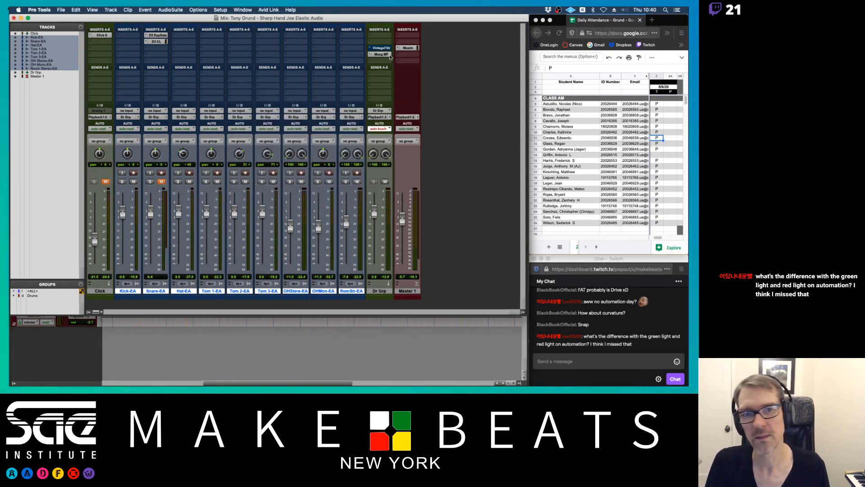
- Reopen Dr Grp's AIR Vintage Filter and enable automation for its Cutoff directly from the knob
{"action": "left_click", "coordinate": [377, 49]}
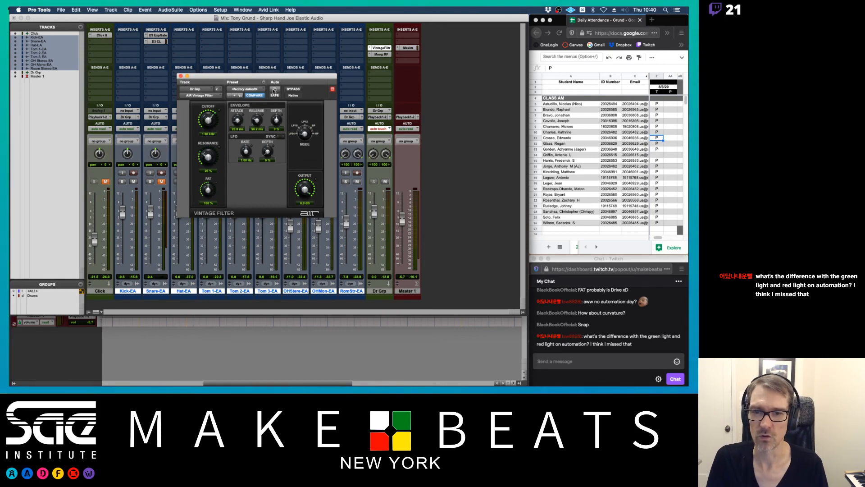
{"action": "right_click", "coordinate": [211, 121]}
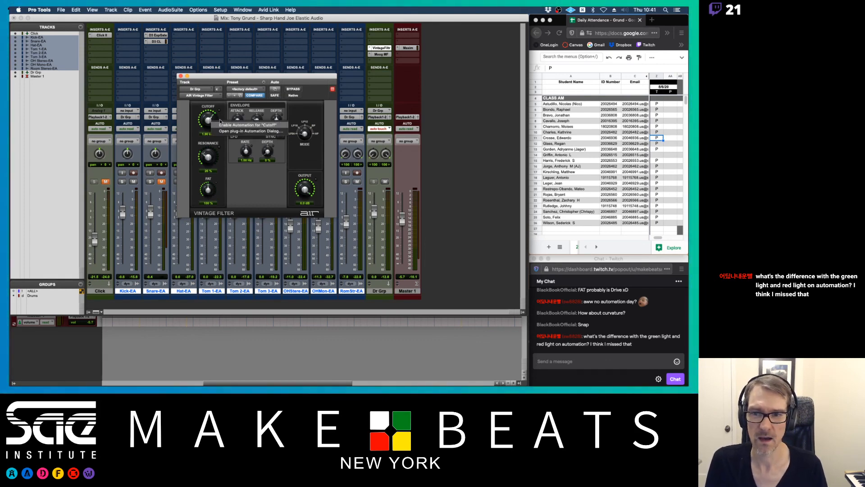
{"action": "left_click", "coordinate": [227, 126]}
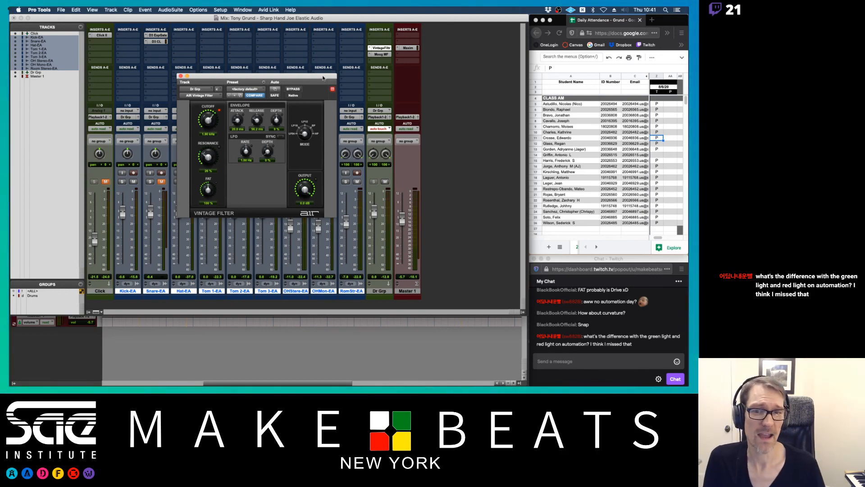
- Sweep the Vintage Filter's Cutoff in touch mode during playback, and set Dr Grp's automation mode to read
{"action": "left_click_drag", "start_coordinate": [297, 75], "coordinate": [515, 78]}
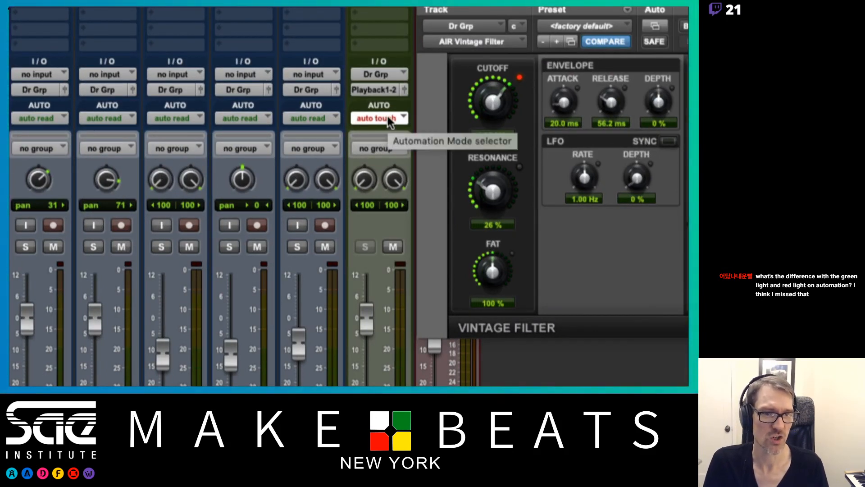
{"action": "mouse_move", "coordinate": [489, 104]}
{"action": "left_mouse_down"}
{"action": "mouse_move", "coordinate": [489, 120]}
{"action": "mouse_move", "coordinate": [494, 94]}
{"action": "mouse_move", "coordinate": [495, 126]}
{"action": "left_mouse_up"}
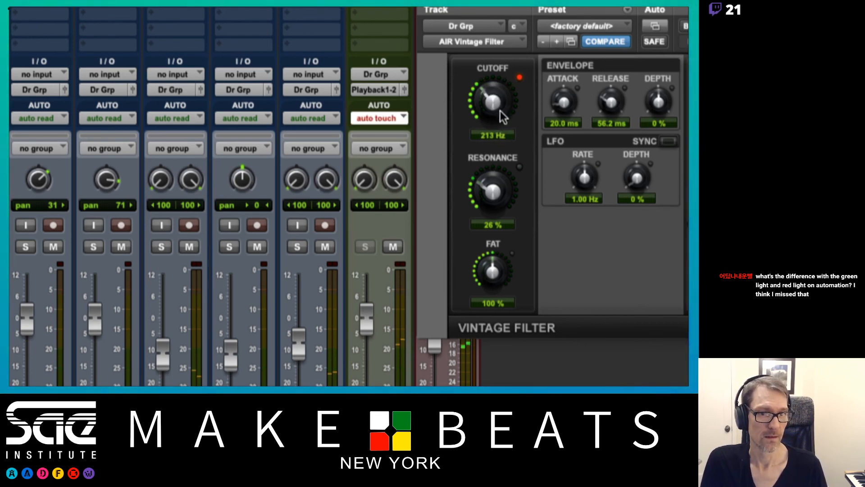
{"action": "left_click", "coordinate": [394, 118]}
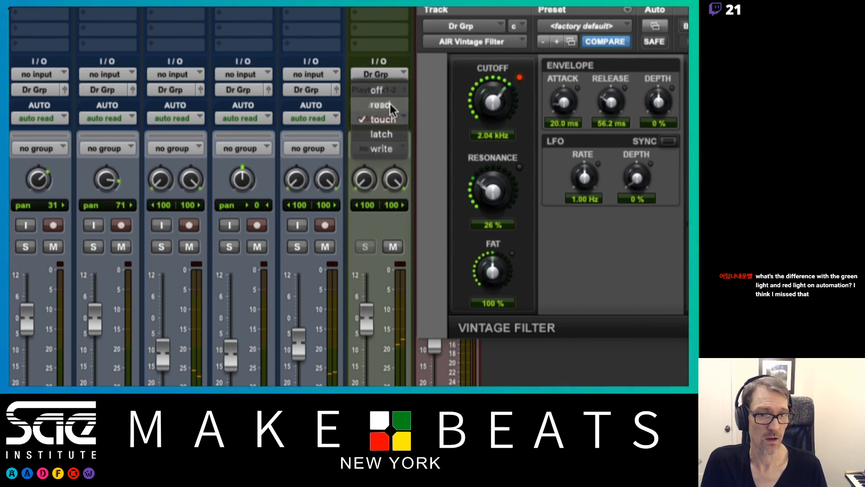
{"action": "left_click", "coordinate": [389, 104]}
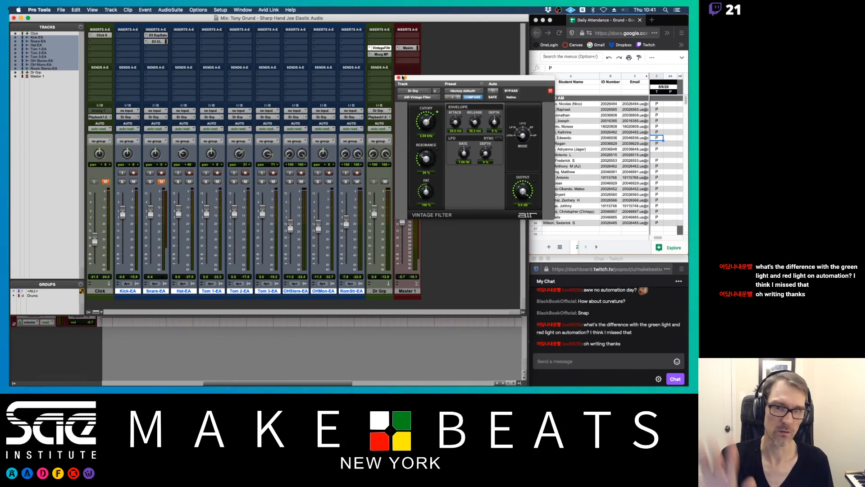
- Move the Vintage Filter window over the drum tracks, review its list of automation-enabled parameters, and close the list without changes
{"action": "left_click_drag", "start_coordinate": [411, 81], "coordinate": [205, 72]}
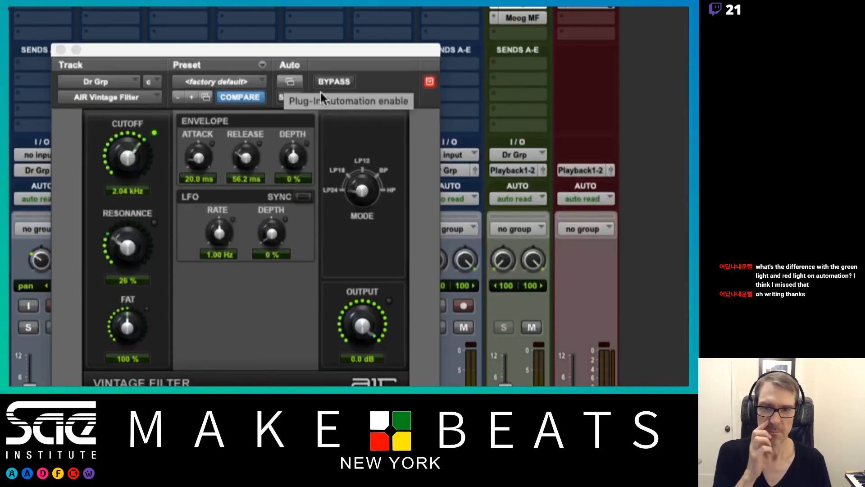
{"action": "left_click", "coordinate": [289, 82]}
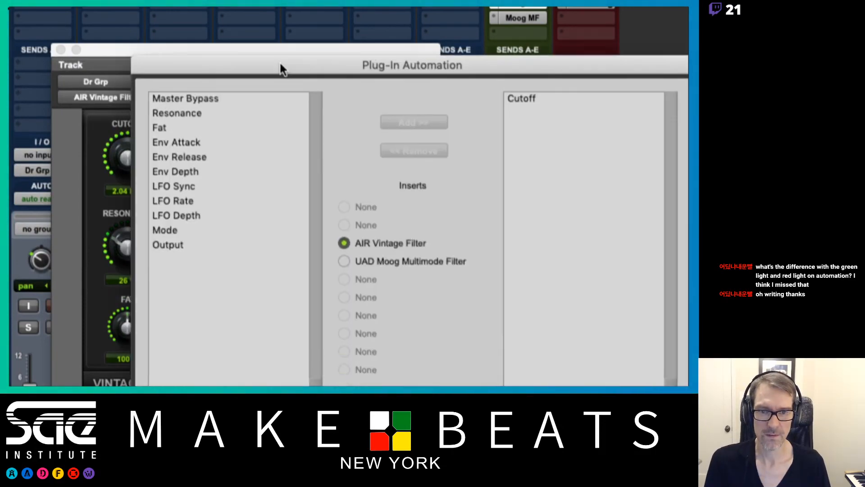
{"action": "left_click_drag", "start_coordinate": [280, 64], "coordinate": [241, 38]}
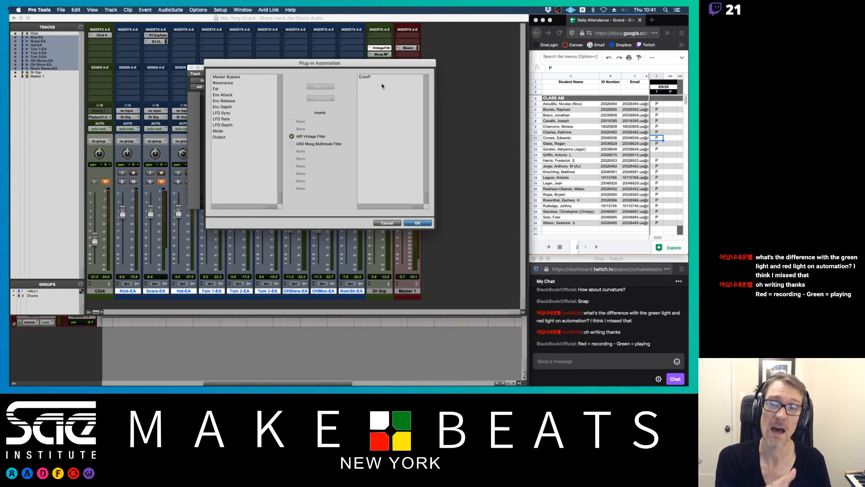
{"action": "left_click", "coordinate": [380, 223]}
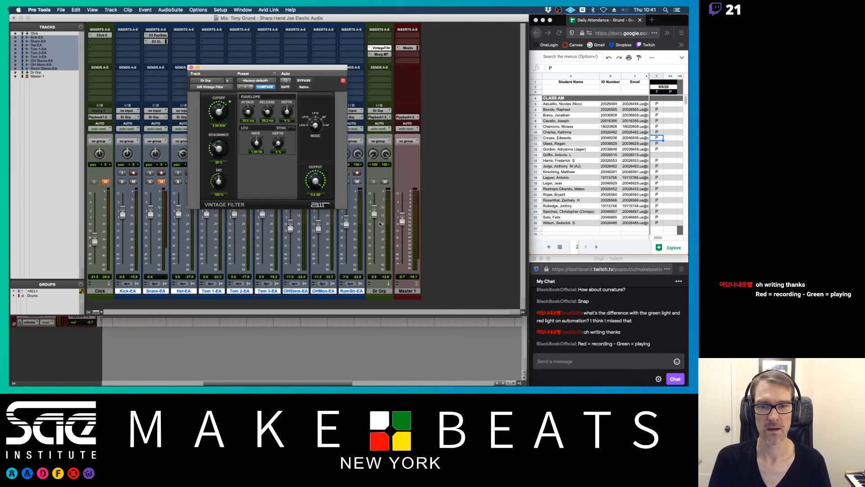
- Turn on automation safe for Dr Grp's Vintage Filter, and switch the plug-in's bypass on and off from its window
{"action": "left_click", "coordinate": [286, 87]}
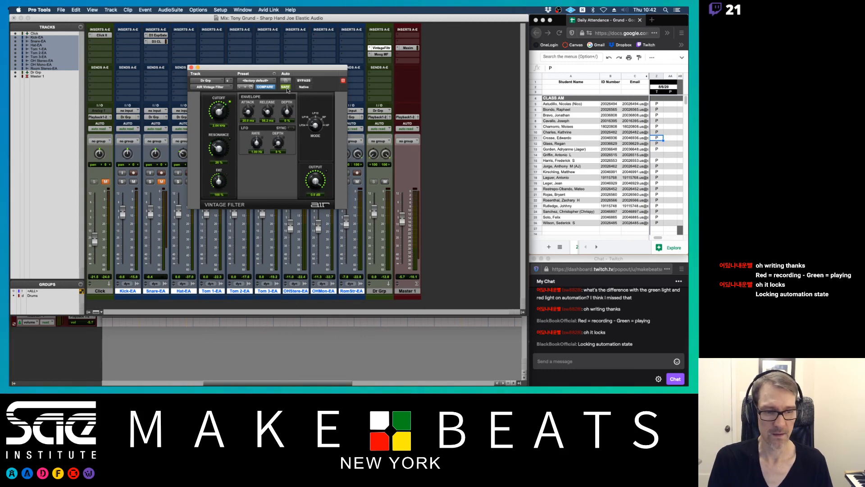
{"action": "left_click", "coordinate": [301, 81]}
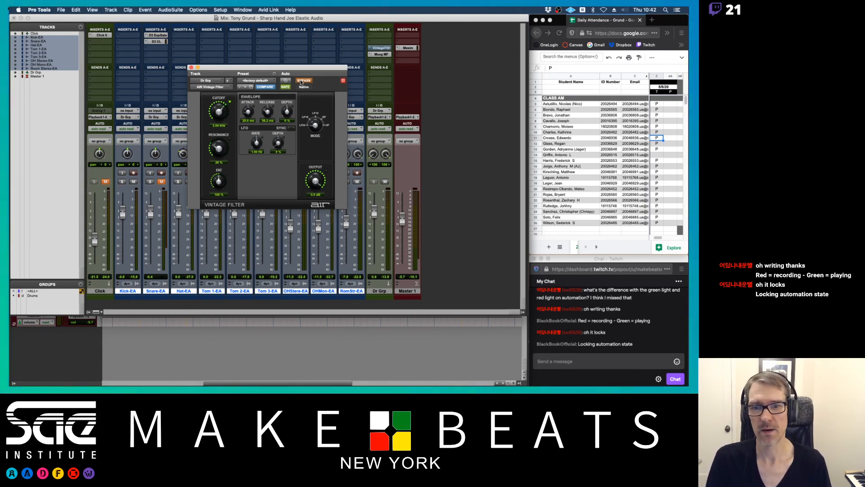
{"action": "left_click", "coordinate": [301, 81]}
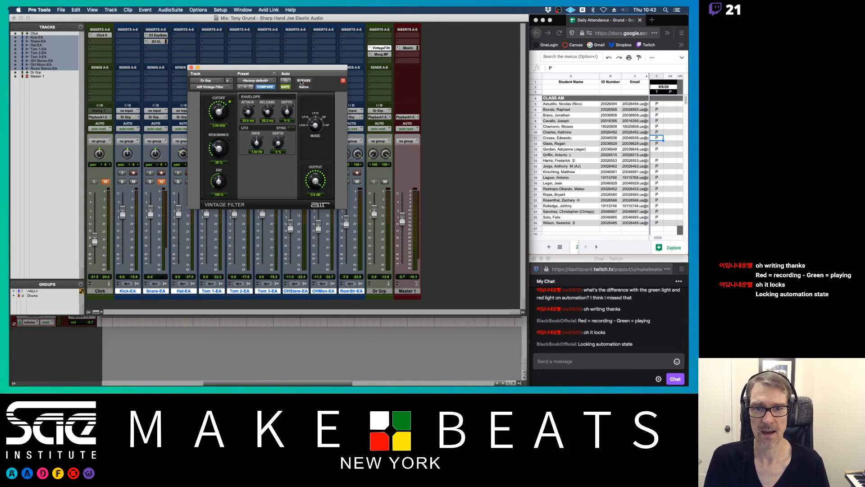
- Bypass Dr Grp's Vintage Filter and Moog filter and Master 1's Maxim from their mixer inserts, and close the plug-in window
{"action": "left_click", "coordinate": [381, 48], "text": "super"}
{"action": "left_click", "coordinate": [381, 54], "text": "super"}
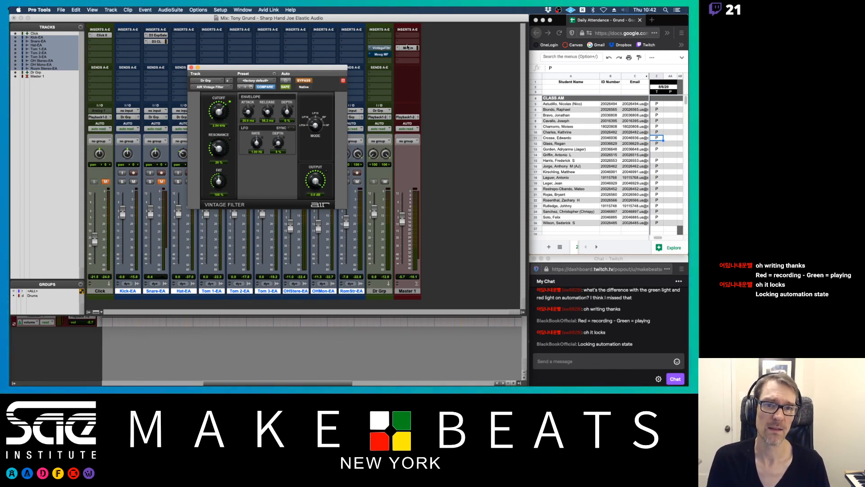
{"action": "left_click", "coordinate": [407, 48], "text": "super"}
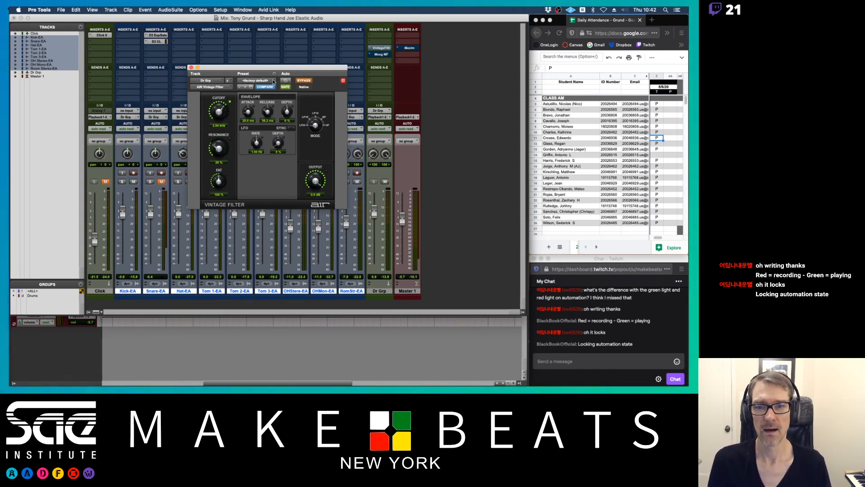
{"action": "left_click", "coordinate": [192, 68]}
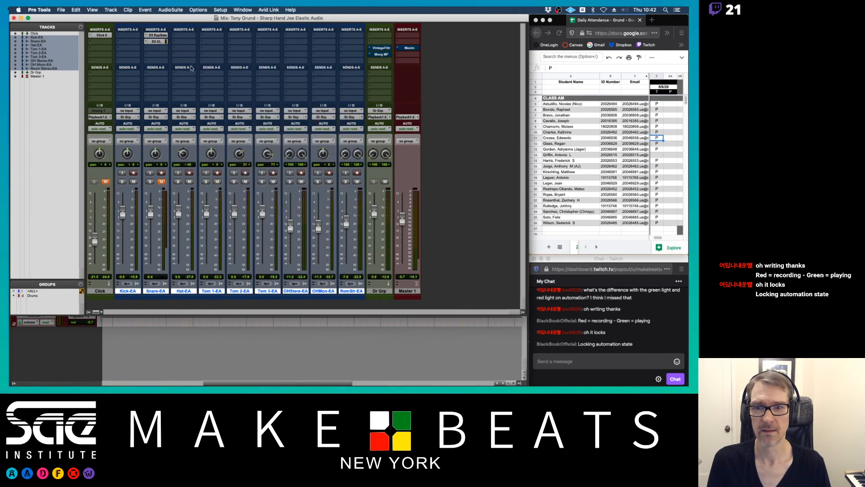
- Take Dr Grp's Vintage Filter and Moog filter and Master 1's Maxim out of bypass from their mixer inserts
{"action": "left_click", "coordinate": [384, 47], "text": "super"}
{"action": "left_click", "coordinate": [382, 54], "text": "super"}
{"action": "left_click", "coordinate": [405, 48], "text": "super"}
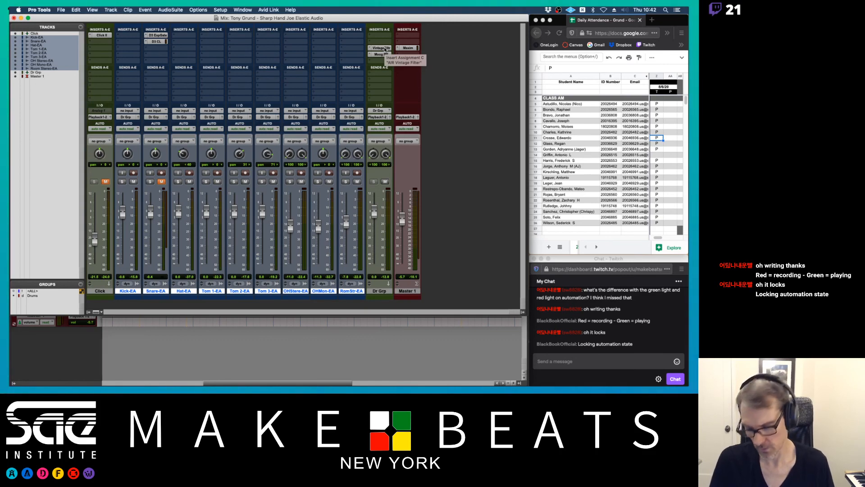
- Bypass and re-enable Dr Grp's Vintage Filter from its insert, and deactivate and reactivate the same plug-in
{"action": "left_click", "coordinate": [384, 48], "text": "super"}
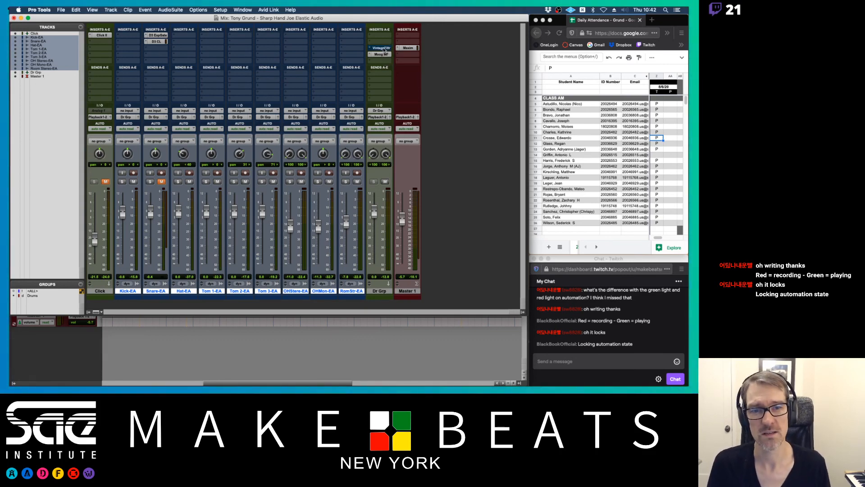
{"action": "left_click", "coordinate": [383, 48], "text": "super"}
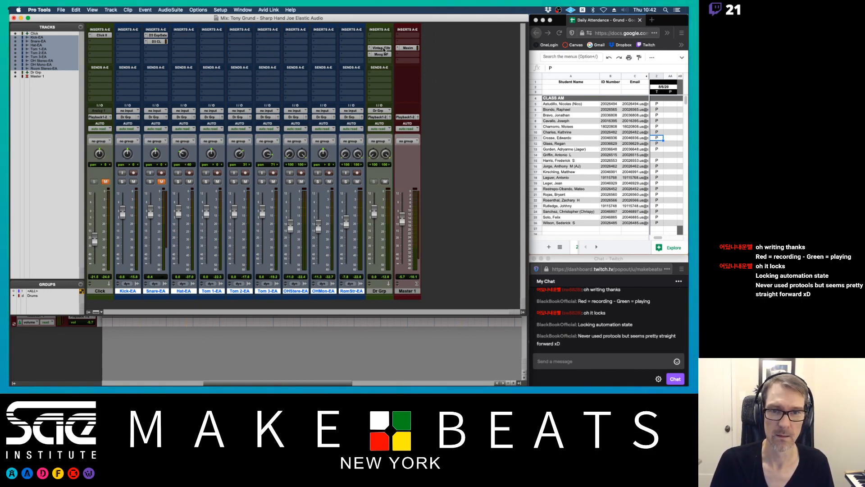
{"action": "left_click", "coordinate": [384, 48], "text": "ctrl+super"}
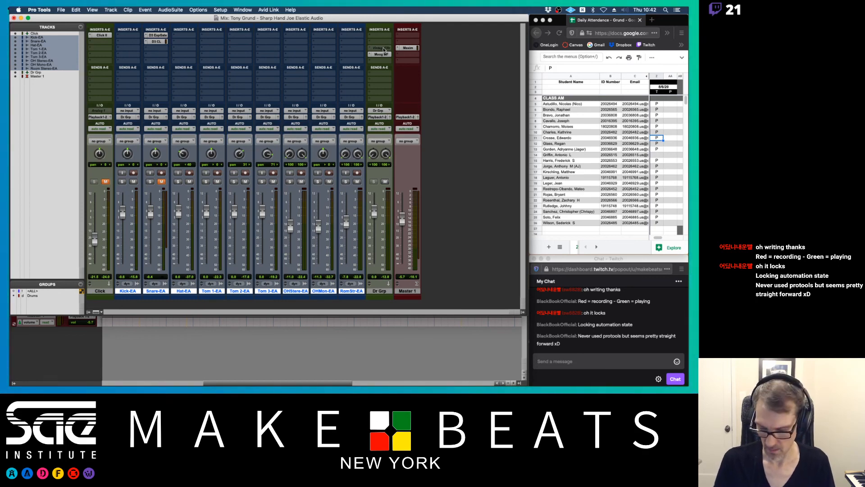
{"action": "left_click", "coordinate": [384, 49], "text": "ctrl+super"}
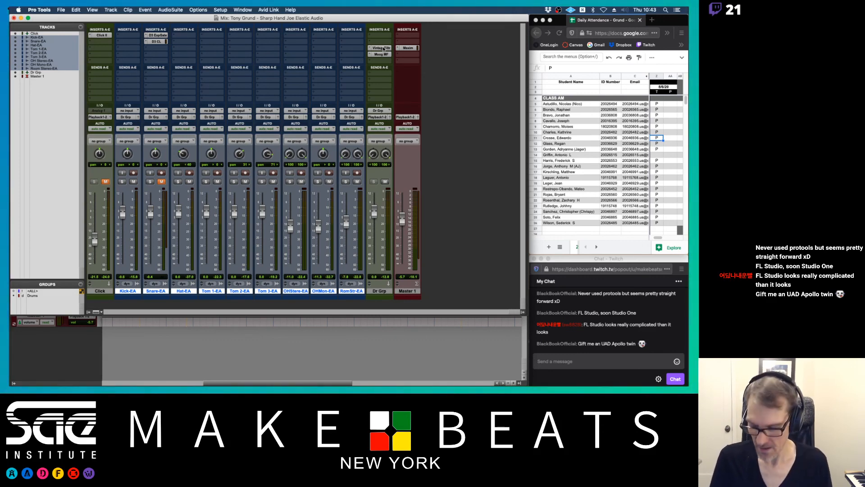
- Switch to the plug-in notes PDF in Preview and look through the AudioSuite pages, returning to page 13
{"action": "key", "text": "super+Tab"}
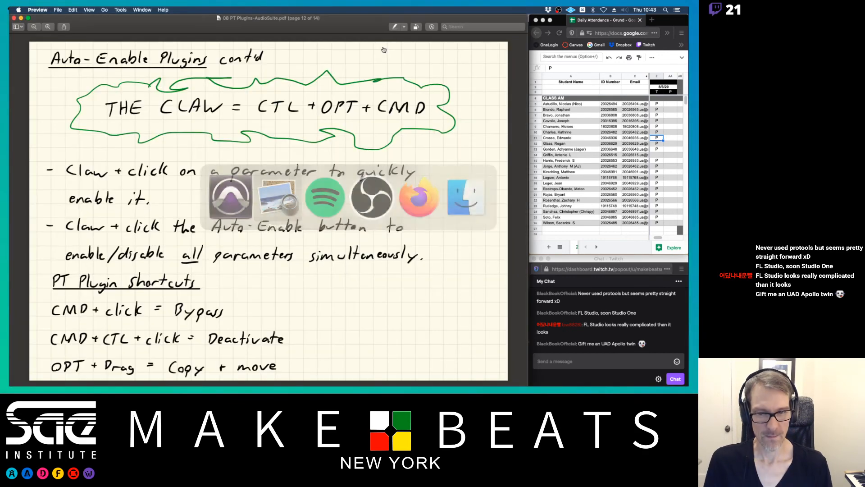
{"action": "key", "text": "Down"}
{"action": "key", "text": "Down"}
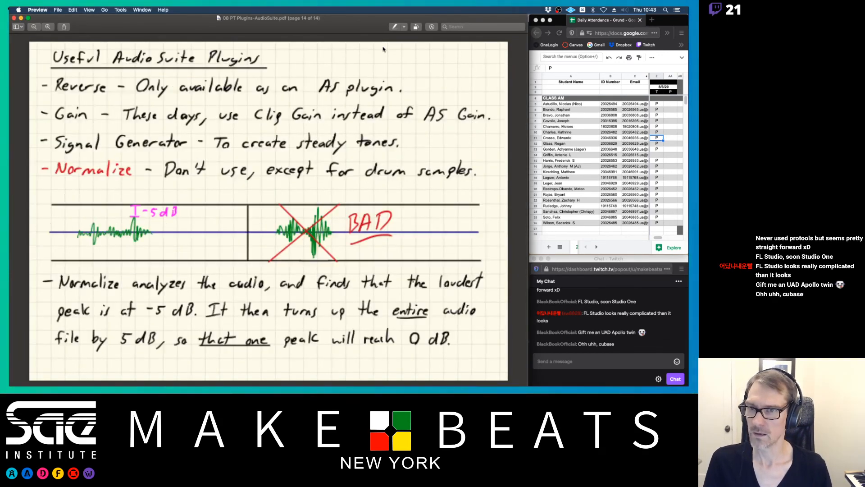
{"action": "key", "text": "Up"}
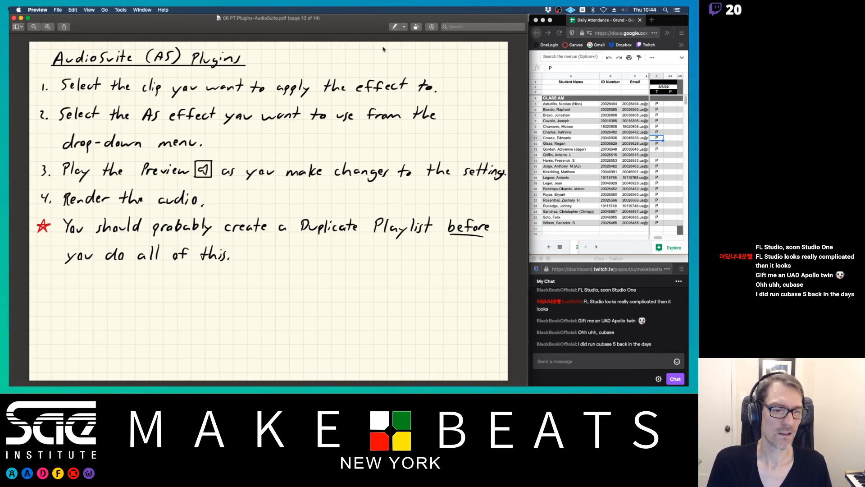
- Switch to OBS to reach its streaming and recording controls
{"action": "key", "text": "super+Tab"}
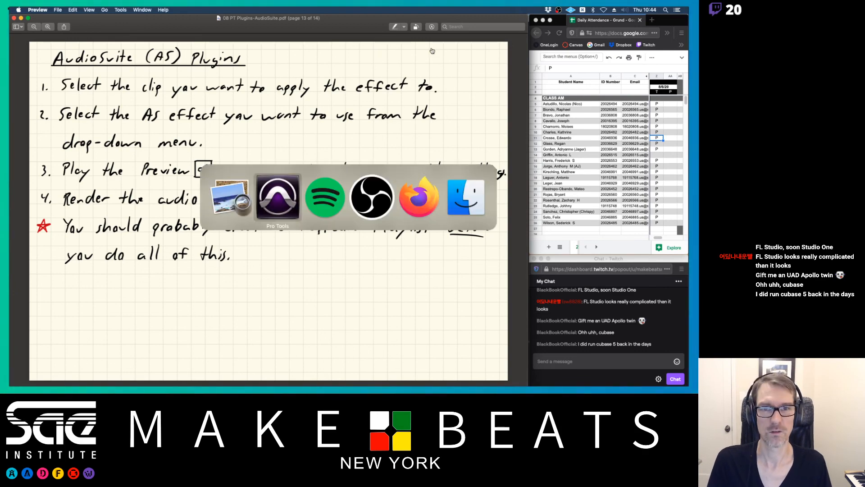
{"action": "key", "text": "super+Tab"}
{"action": "key", "text": "super+Tab"}
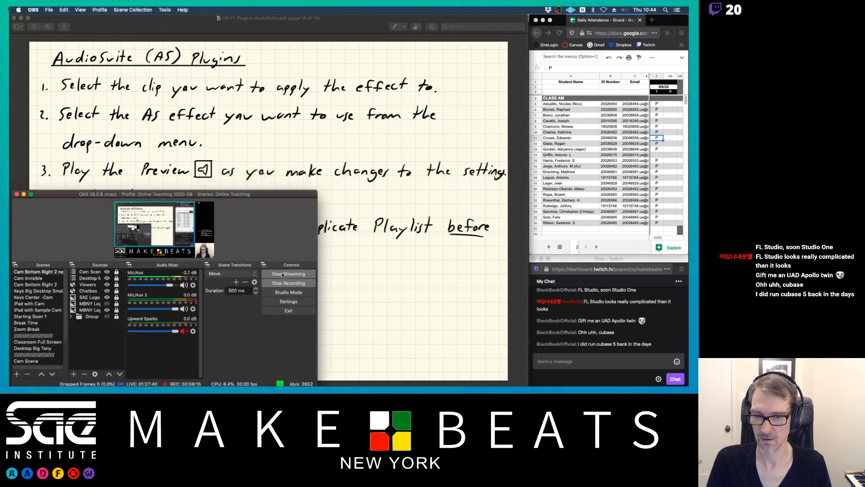